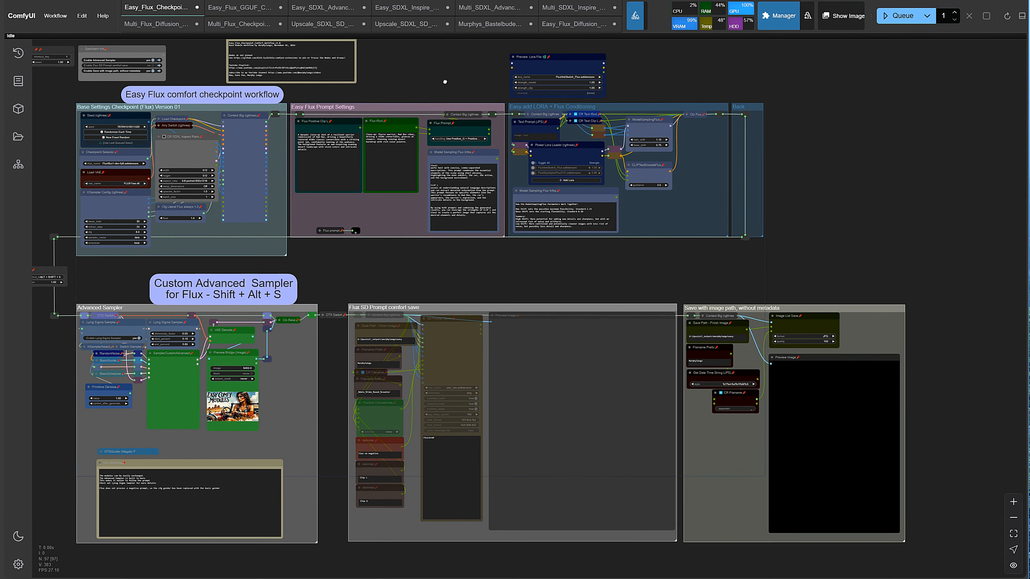
- Show the open Easy Flux GGUF comfort workflow and the Easy Flux comfort Diffusion workflow at a readable size
left_click(237, 12)
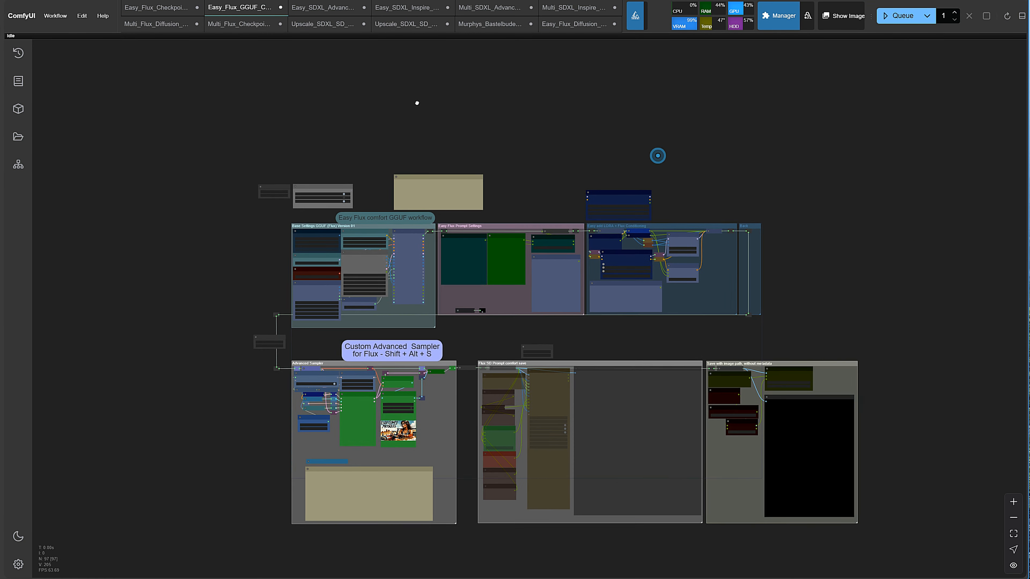
key("1")
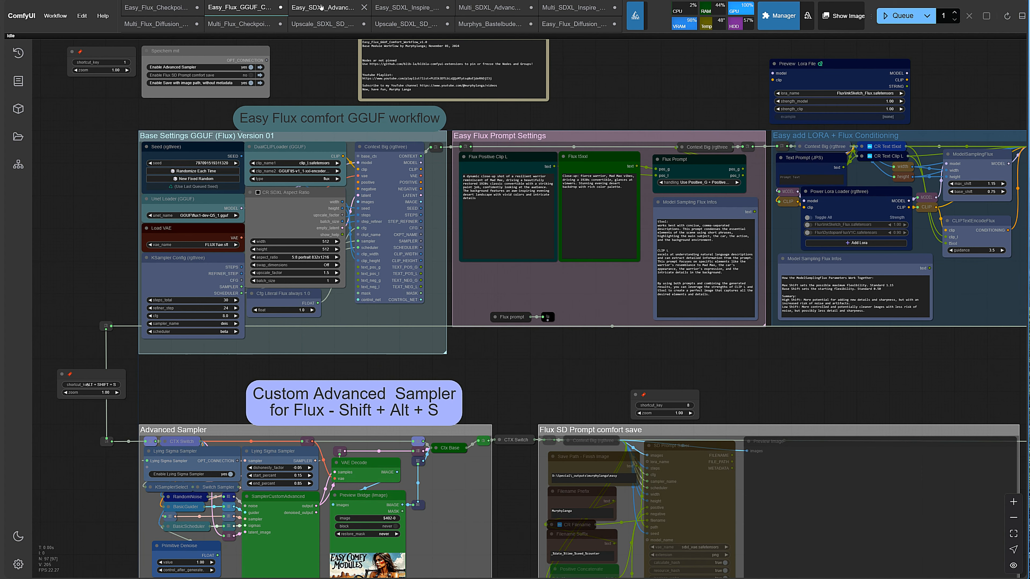
left_click(563, 25)
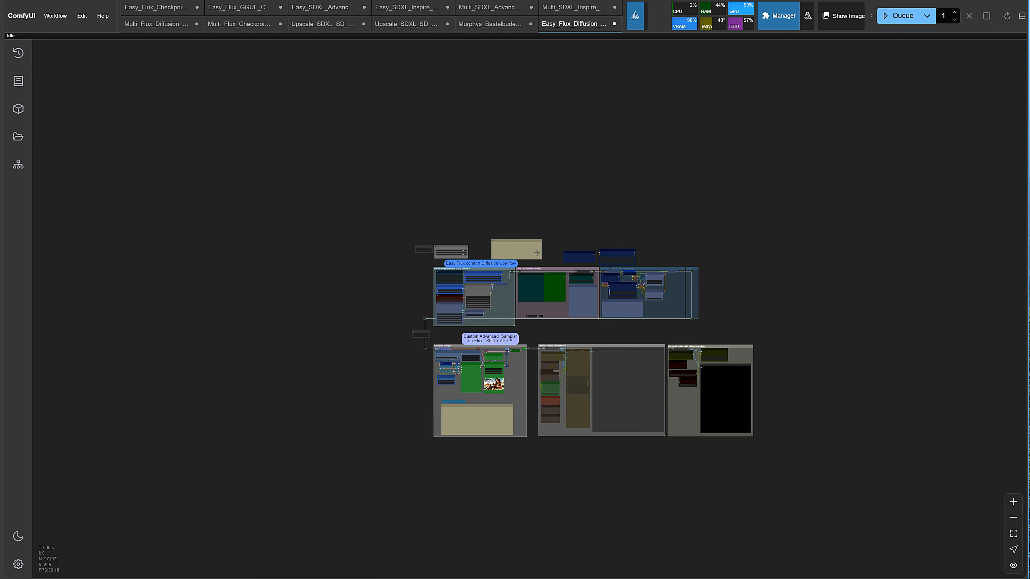
scroll(536, 253, "up", 10)
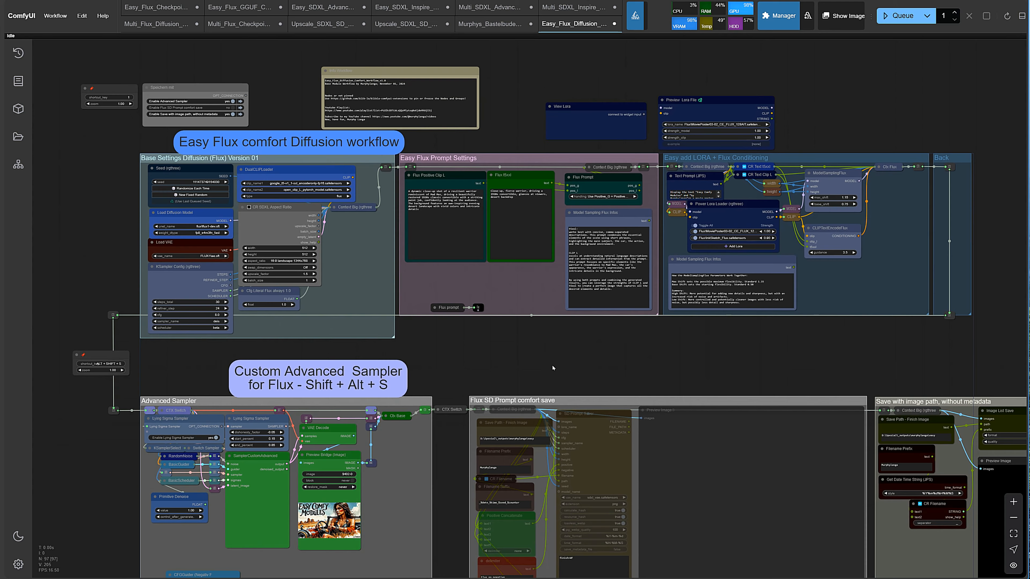
left_click_drag(554, 362, 546, 324)
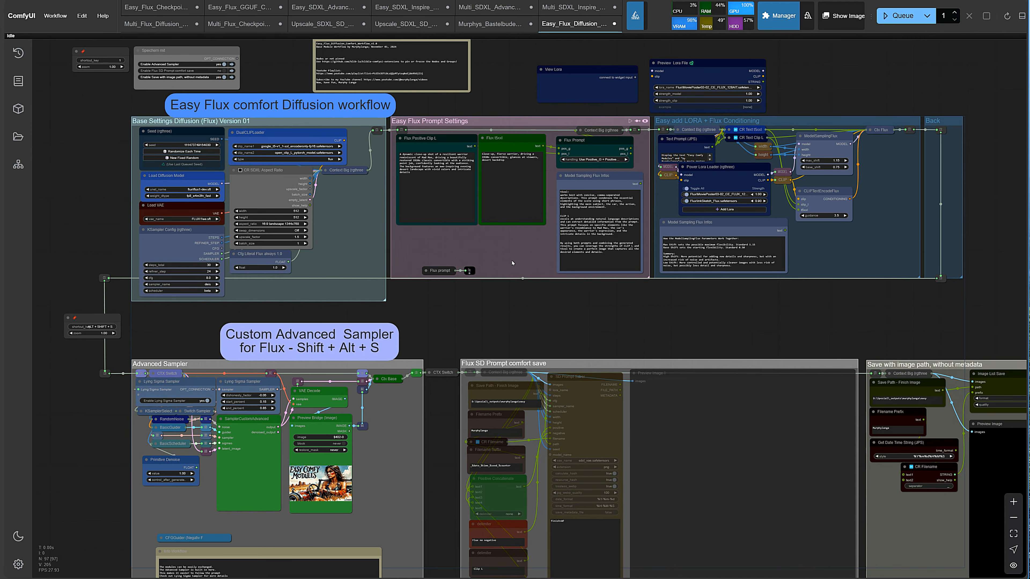
- Show the Easy Flux comfort checkpoint workflow and the Easy SDXL Advanced Sampler workflow with all their groups
left_click(160, 5)
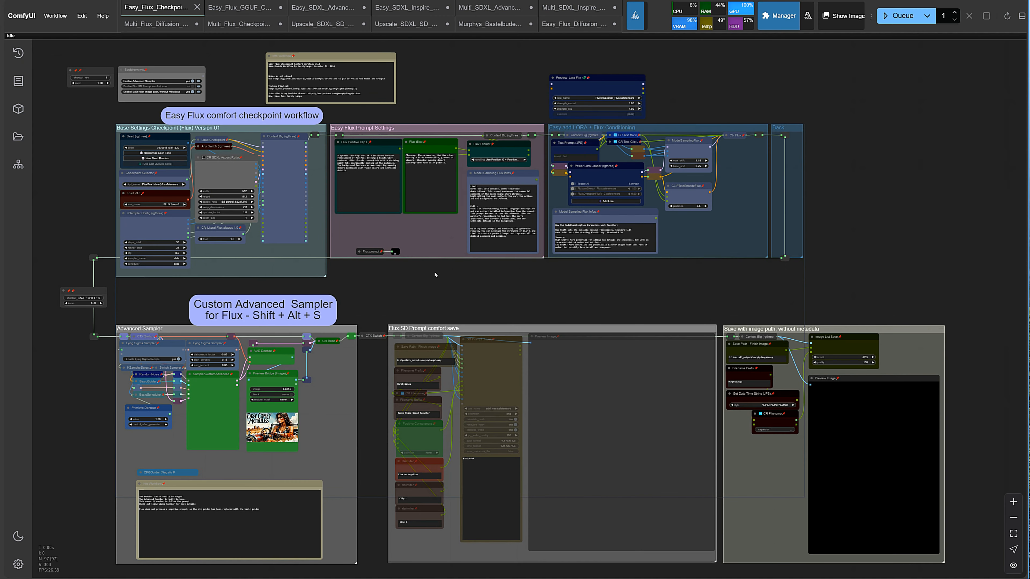
scroll(462, 279, "up", 1)
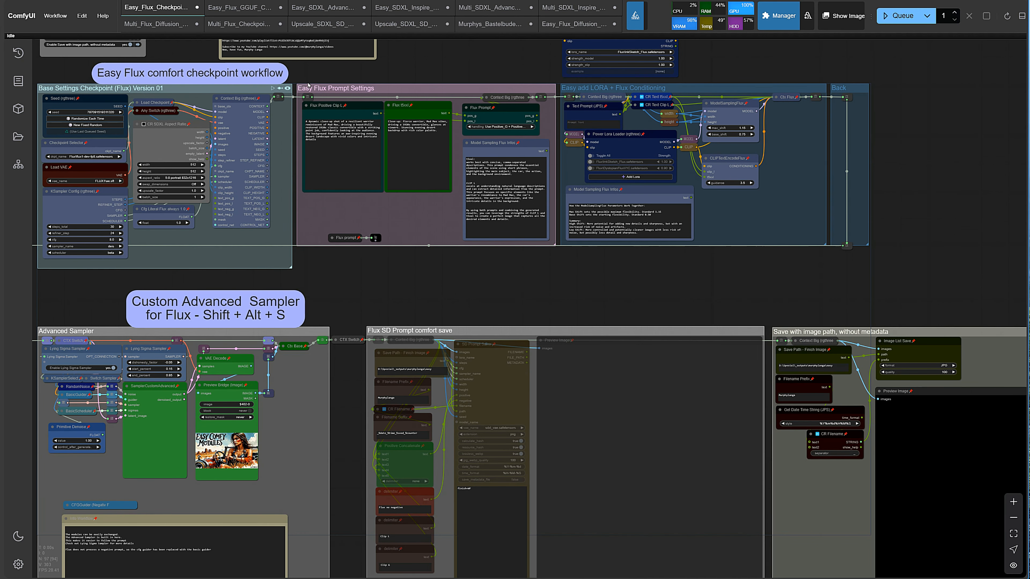
left_click(309, 9)
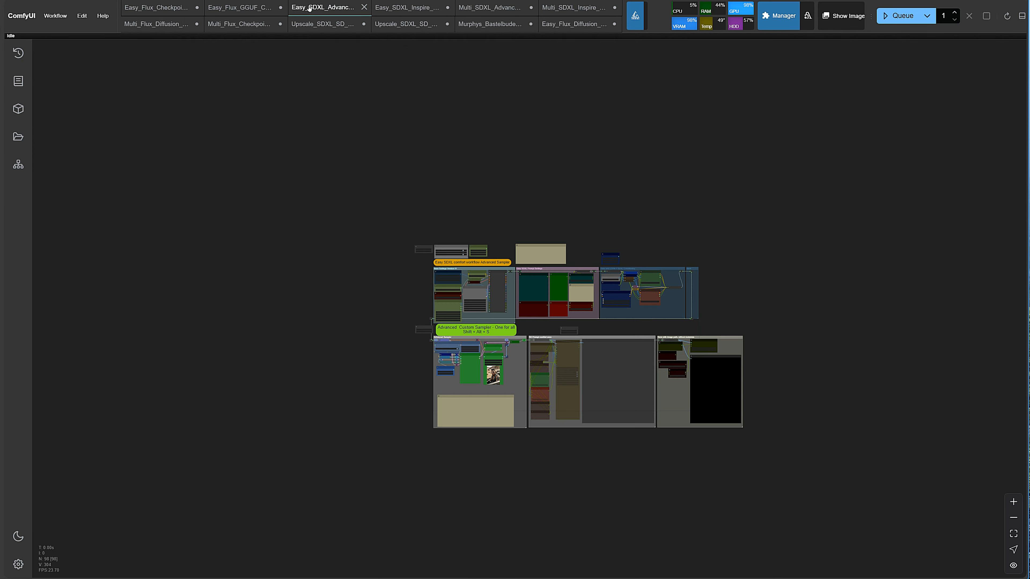
key("1")
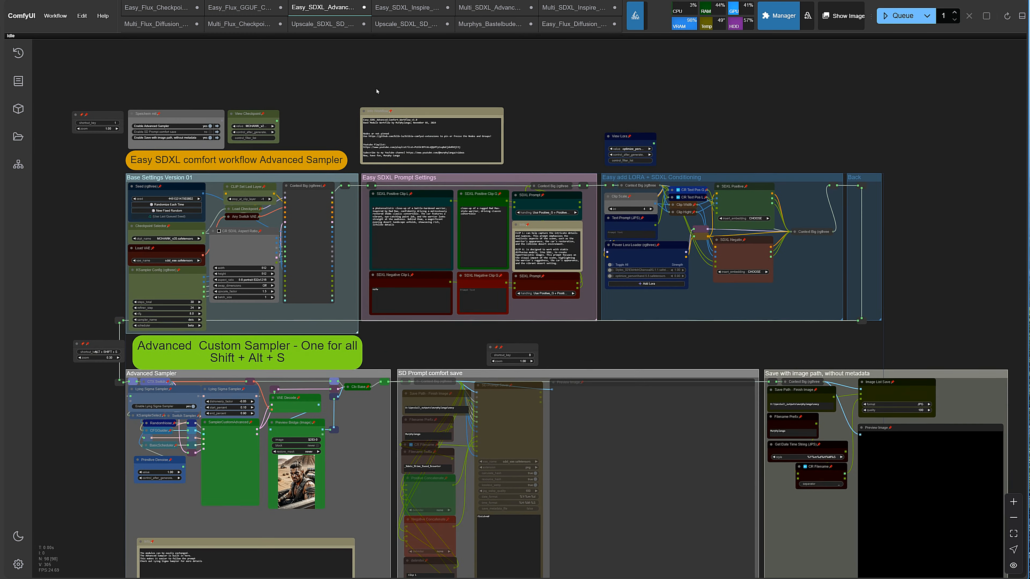
left_click_drag(415, 340, 421, 273)
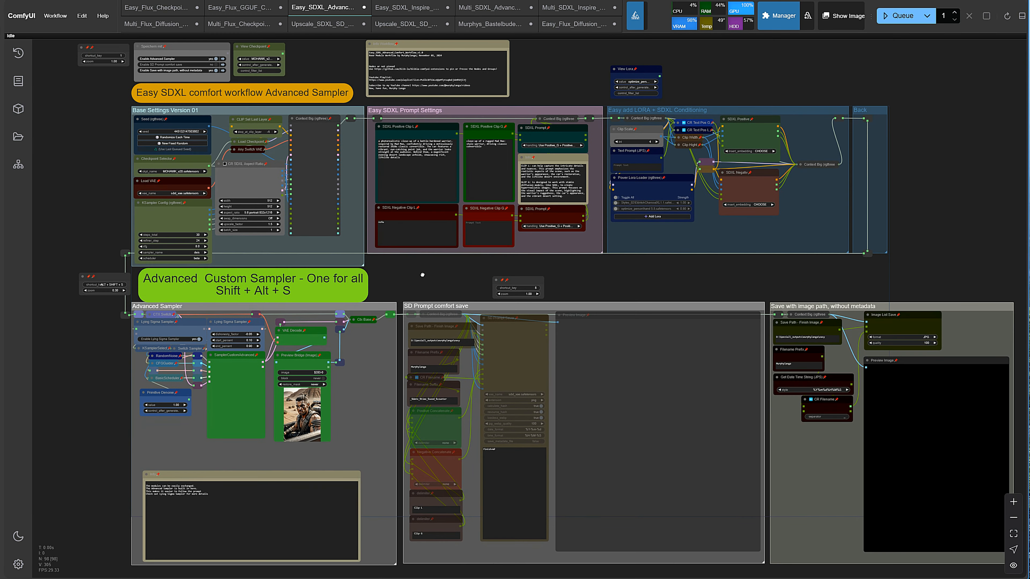
- Show the complete Easy SDXL comfort workflow with the Inspire Sampler
left_click(400, 9)
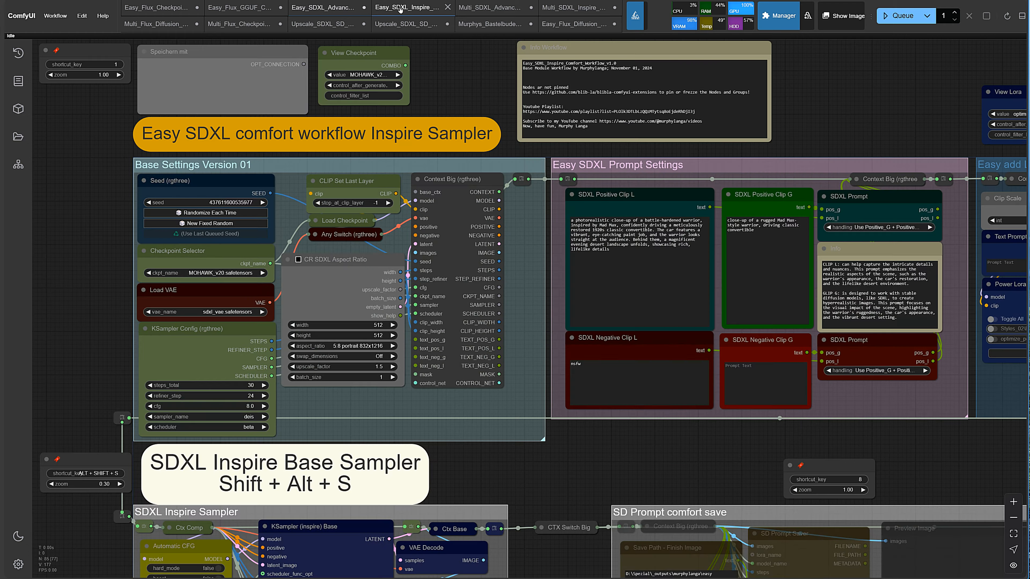
scroll(625, 471, "down", 5)
left_click_drag(614, 476, 400, 285)
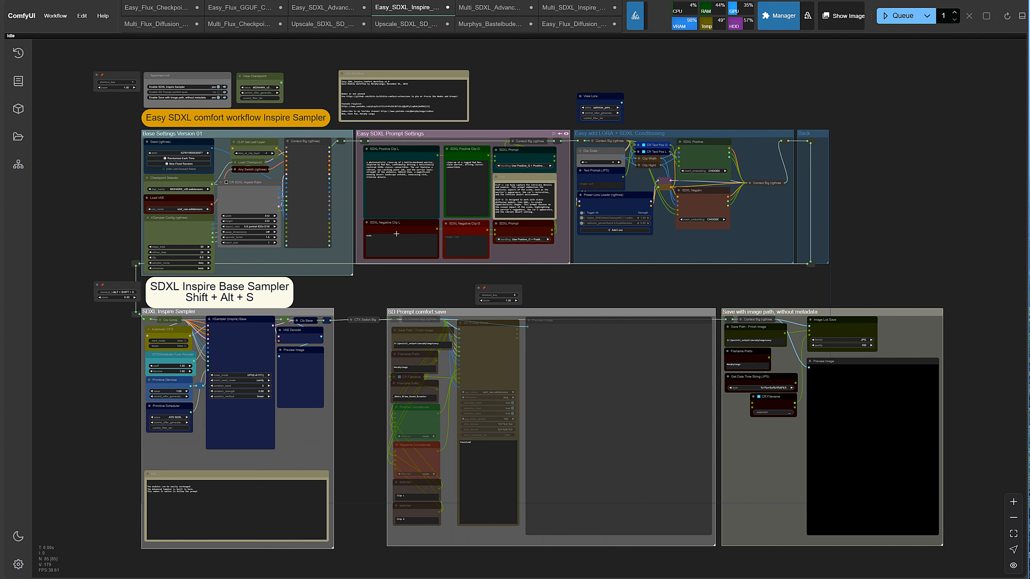
- Look over the Multi Flux comfort Diffusion workflow, from the image loading group to the saving group
left_click(146, 24)
scroll(442, 164, "up", 8)
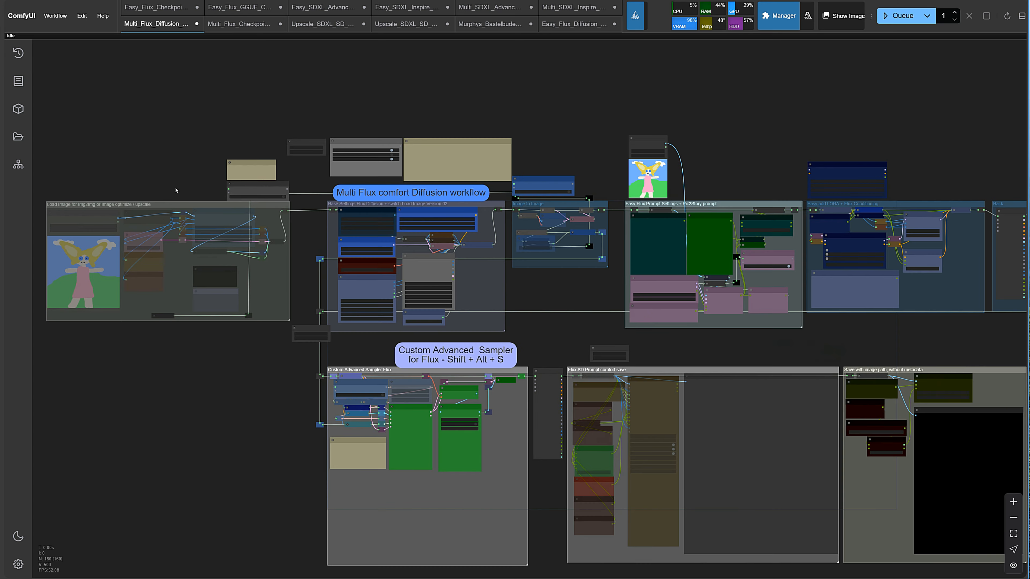
left_click_drag(146, 150, 207, 123)
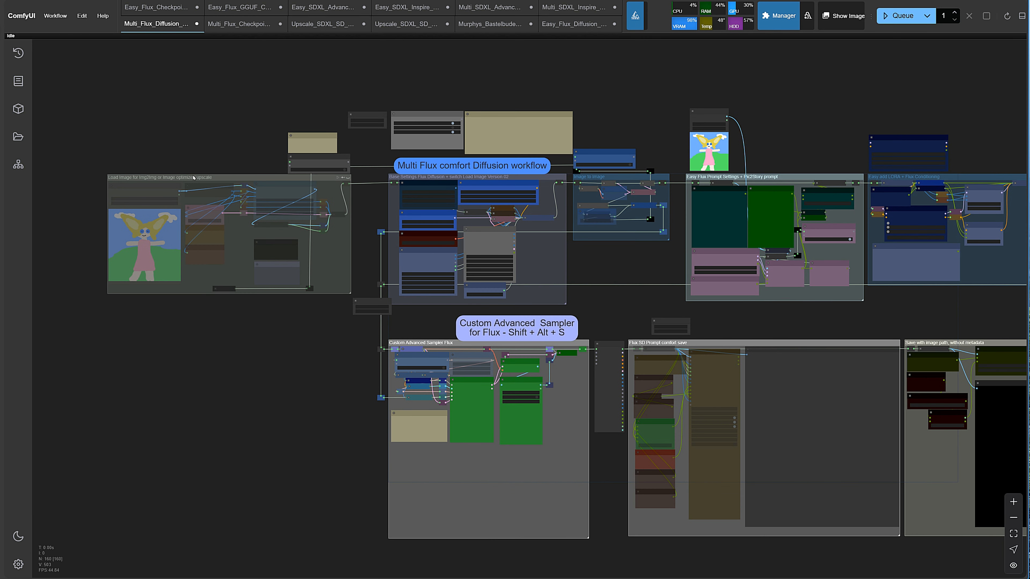
left_click_drag(654, 99, 549, 90)
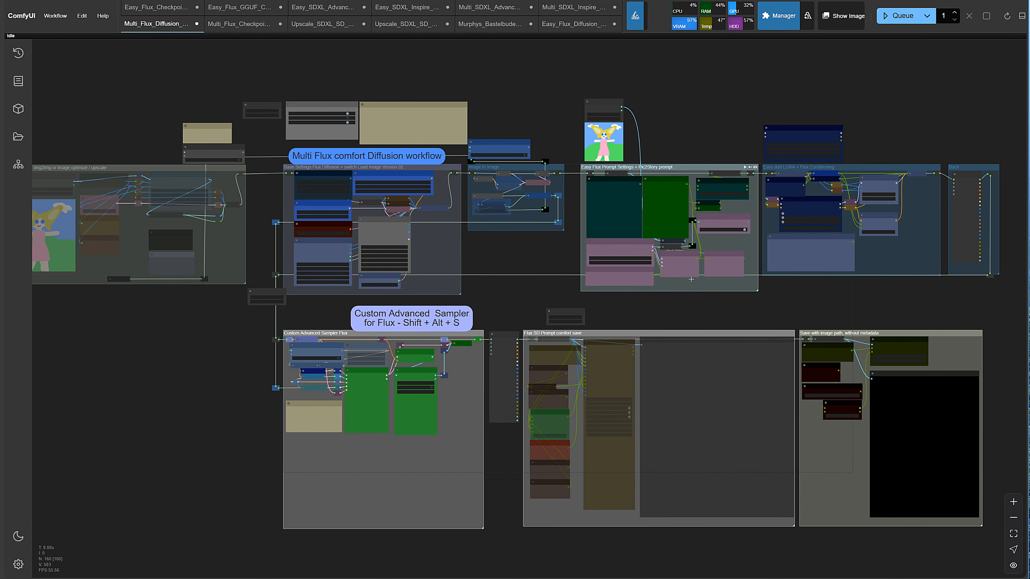
- Show an overview of the Multi Flux comfort checkpoint workflow
left_click(236, 28)
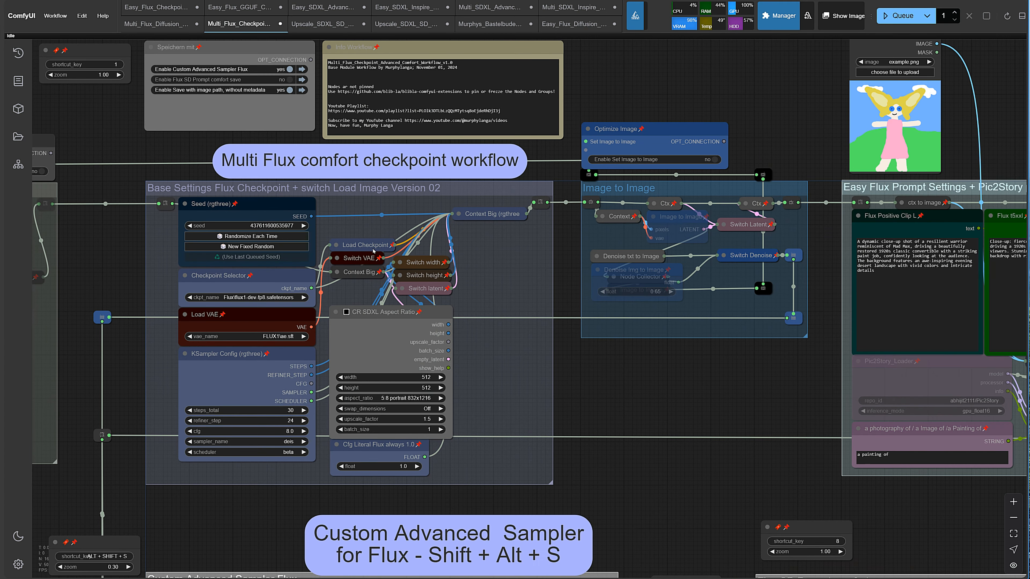
scroll(373, 251, "down", 10)
scroll(512, 252, "up", 4)
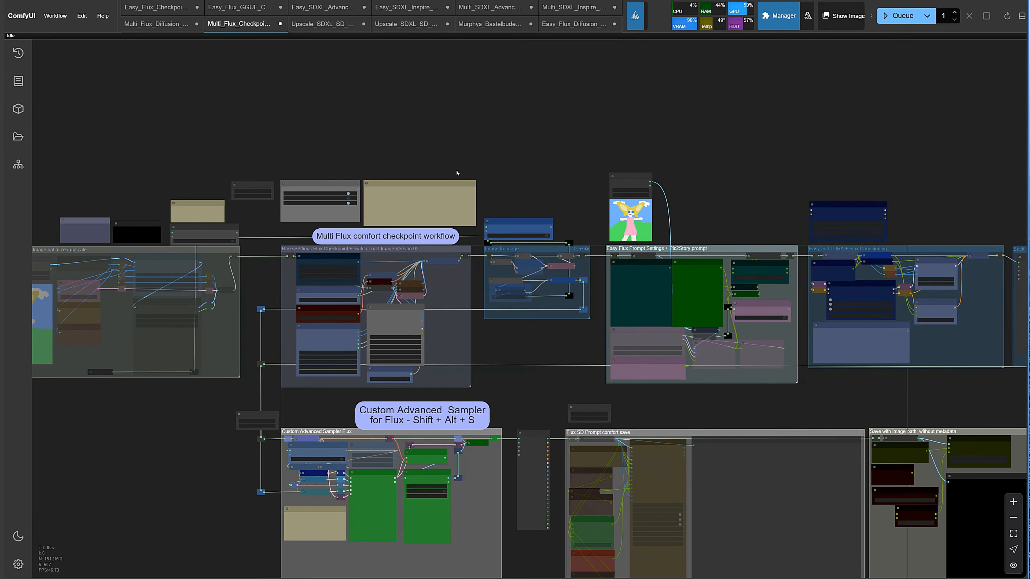
- Show the SDXL Ultimate Upscale workflow and examine the nodes in its SDXL Inspire Sampler group
left_click(313, 24)
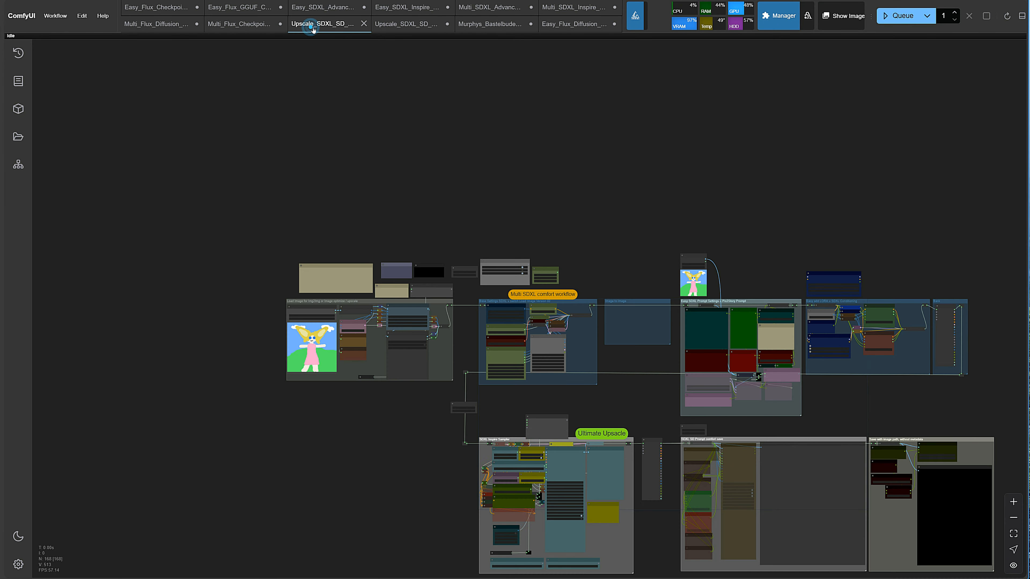
scroll(386, 175, "up", 2)
left_click_drag(414, 175, 294, 28)
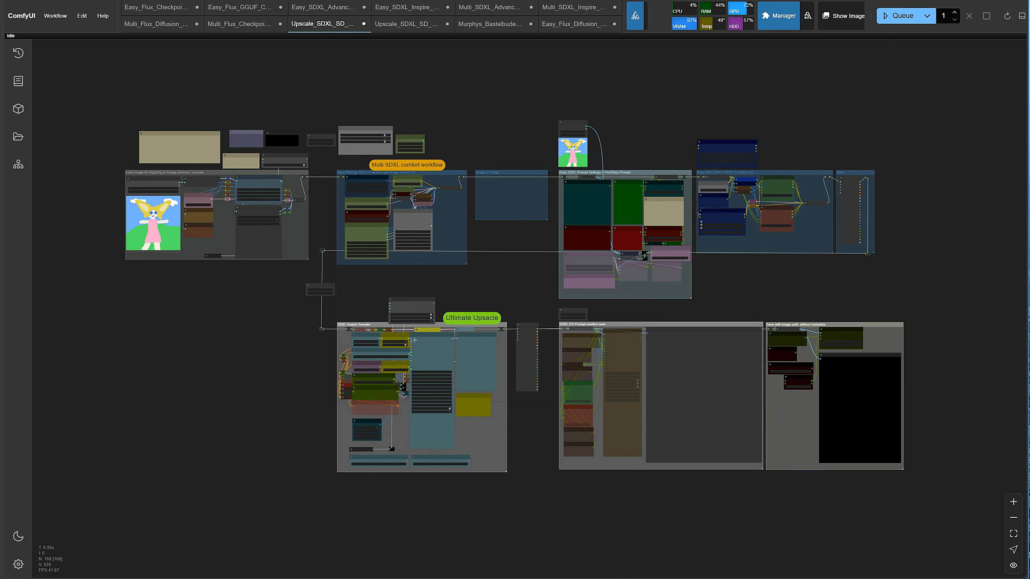
scroll(504, 299, "up", 3)
scroll(501, 276, "down", 1)
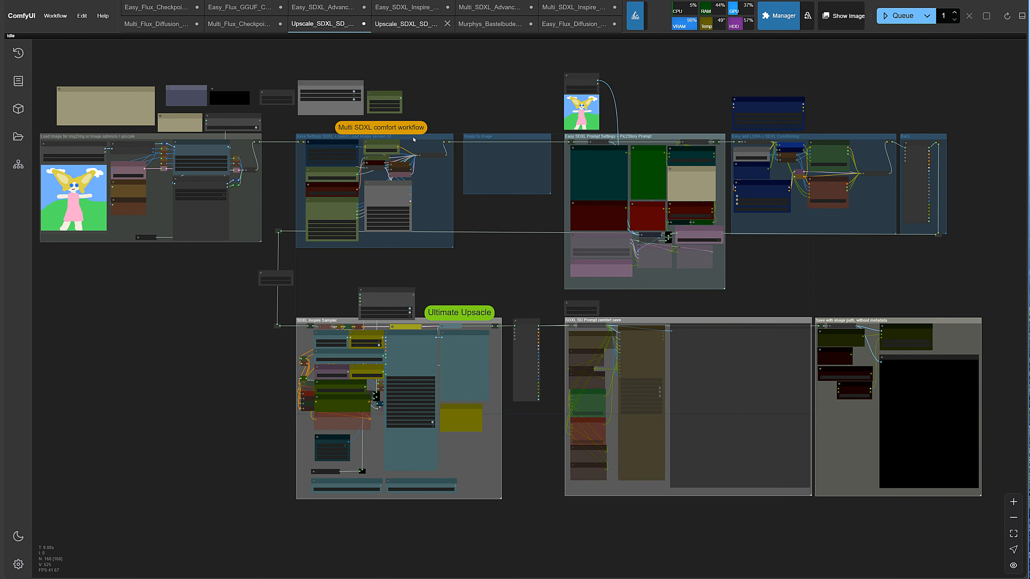
scroll(426, 353, "up", 5)
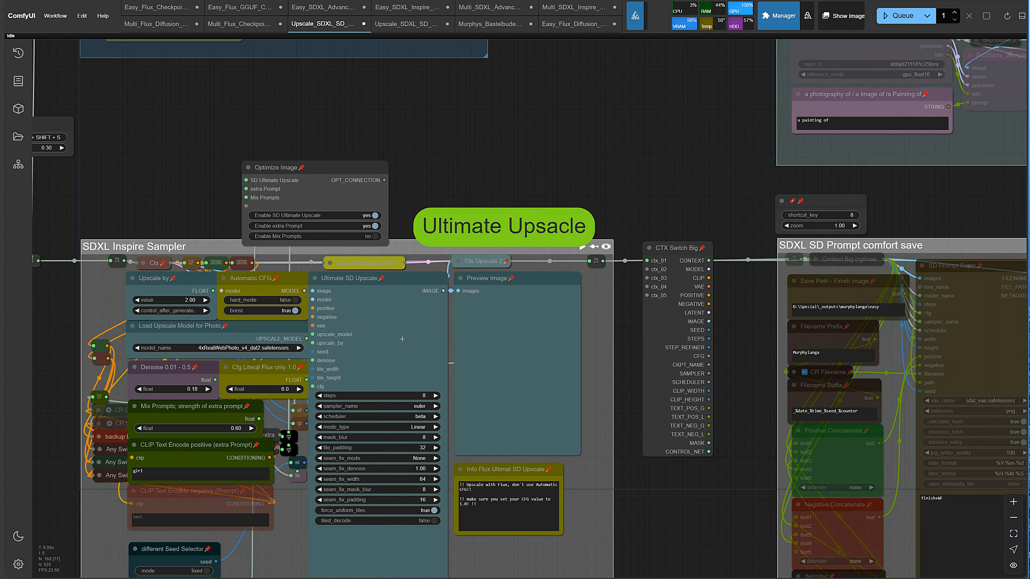
- Show the SDXL Ultimate Upscale workflow with the custom sampler and examine its upscale group and nearby nodes
left_click(402, 23)
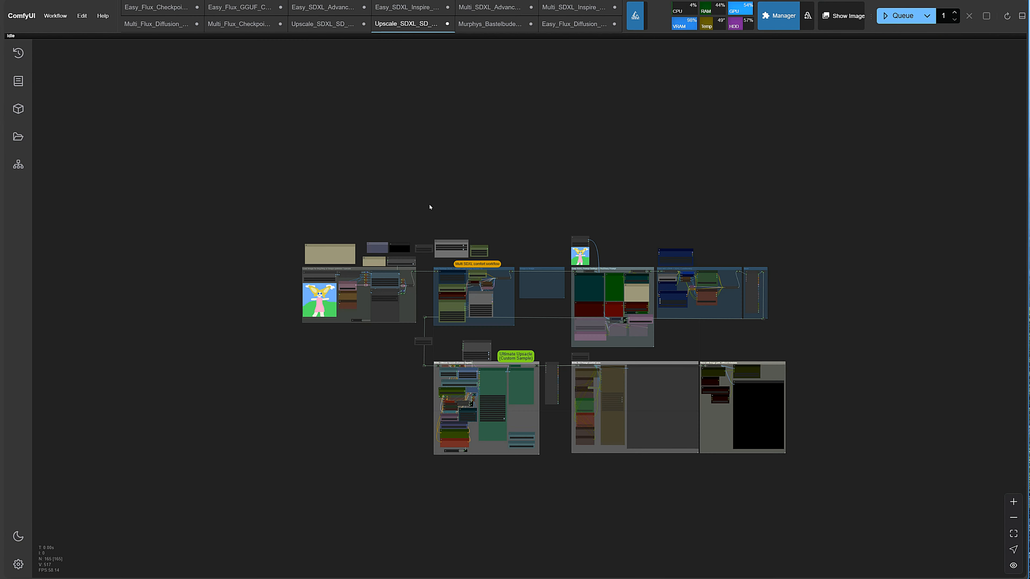
scroll(444, 212, "up", 8)
left_click_drag(431, 461, 254, 178)
scroll(292, 262, "up", 4)
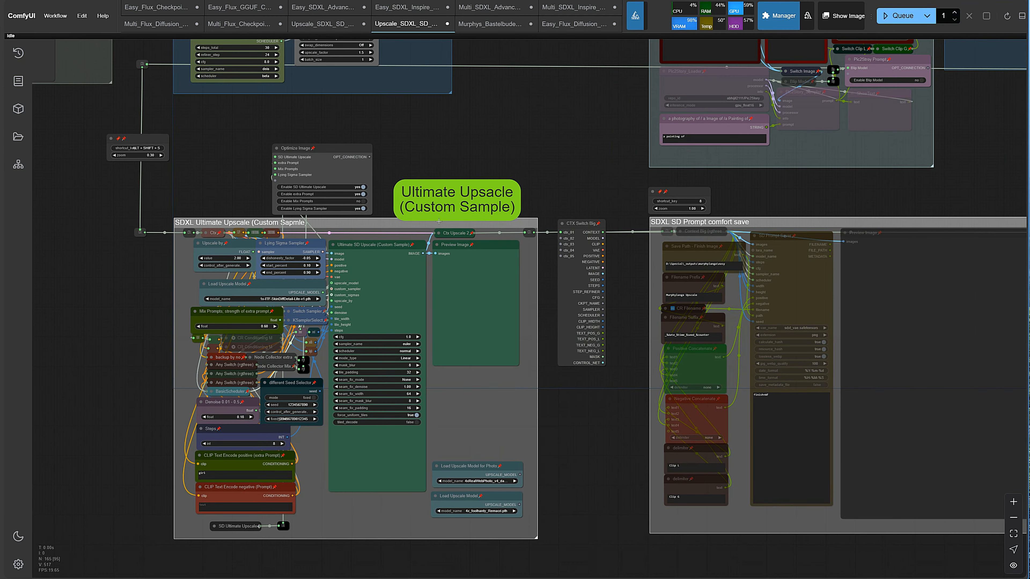
scroll(487, 106, "up", 4)
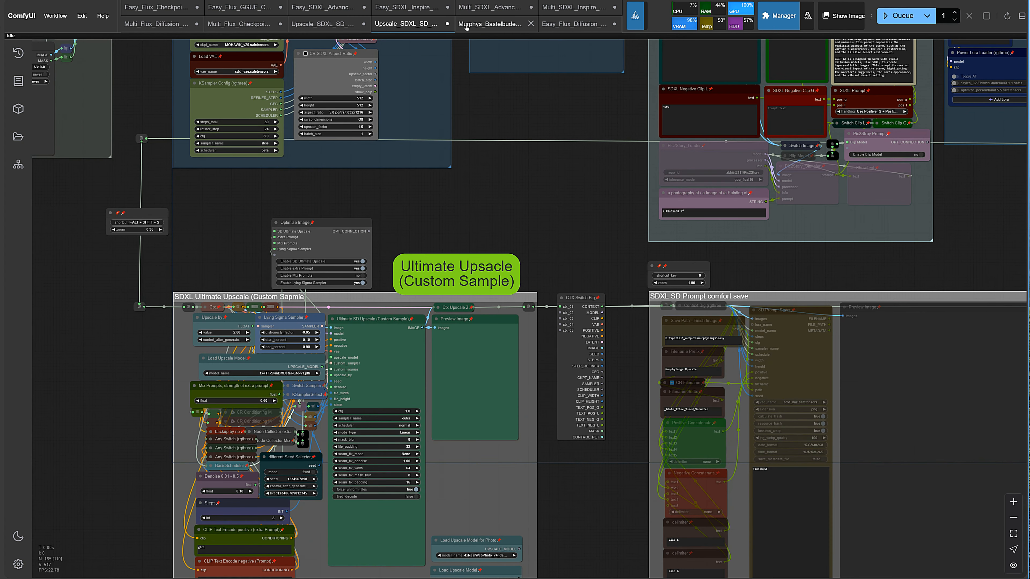
- Show the complete Multi SDXL comfort workflow with the Custom Advanced Sampler
left_click(482, 8)
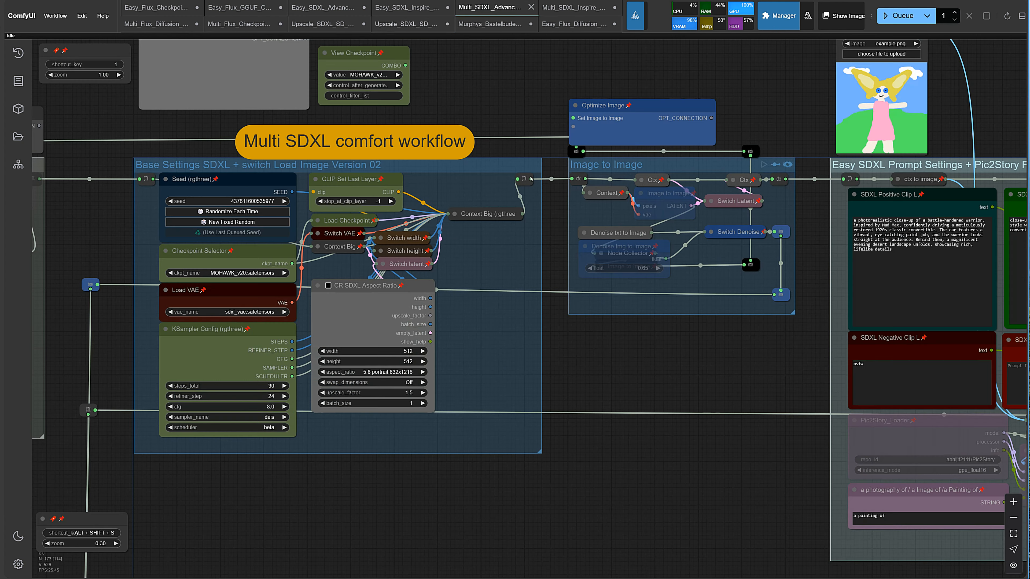
scroll(526, 146, "down", 7)
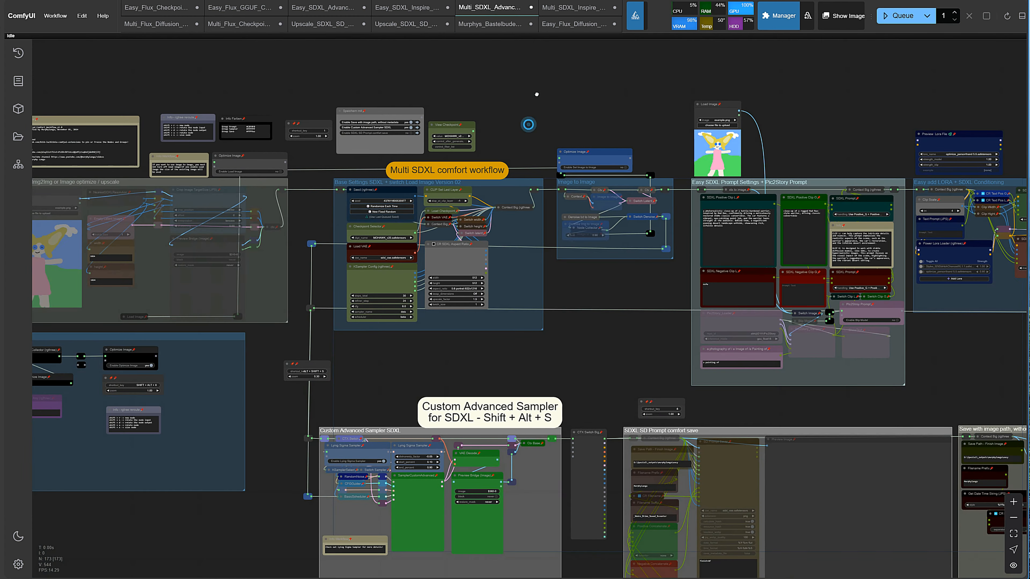
scroll(537, 94, "down", 3)
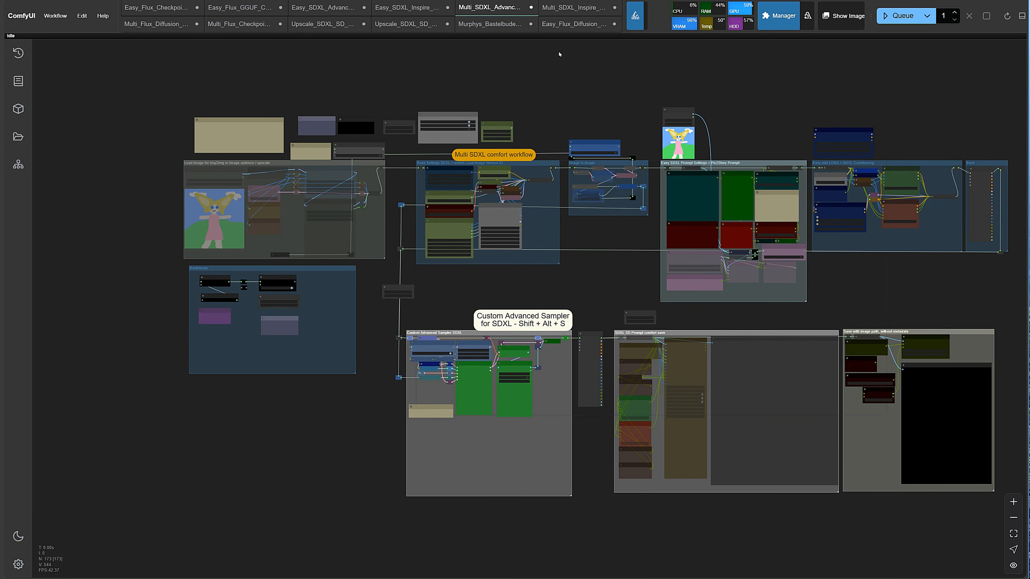
- Show an overview of the Multi SDXL workflow with the Inspire Base Sampler and return to the custom-sampler Ultimate Upscale workflow
left_click(568, 8)
scroll(584, 316, "down", 2)
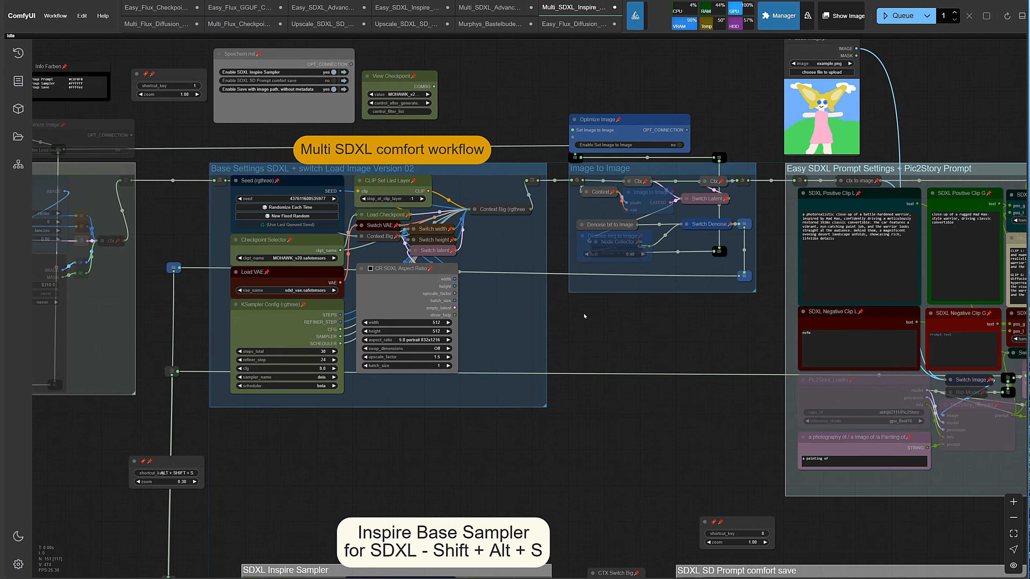
scroll(584, 316, "down", 3)
left_click_drag(610, 399, 569, 327)
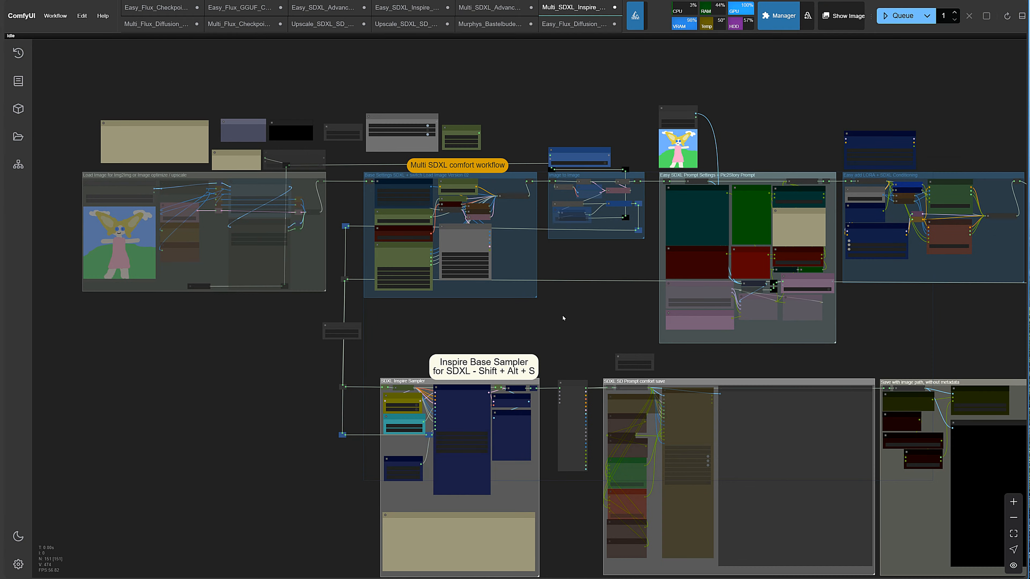
left_click(404, 28)
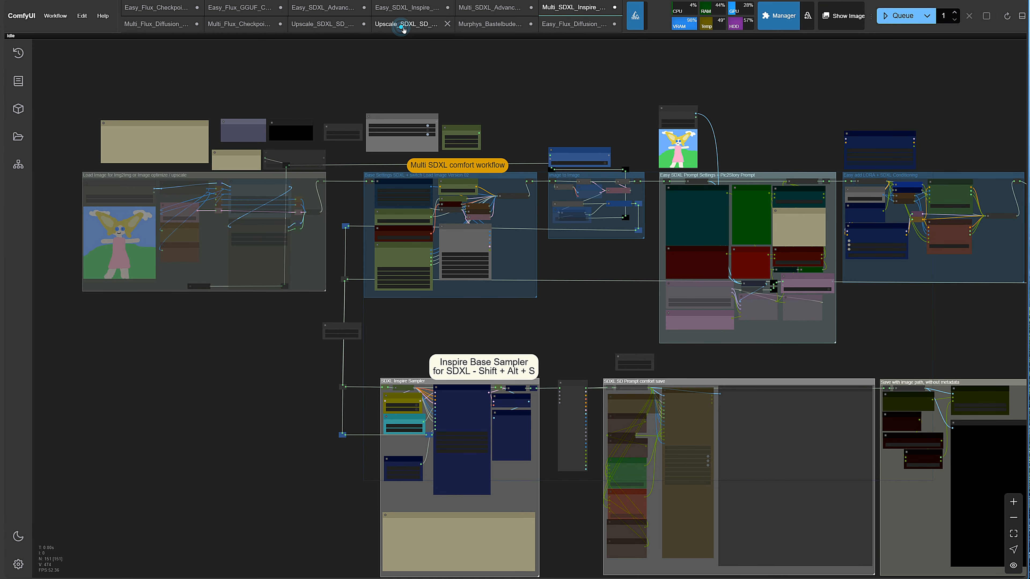
scroll(514, 264, "down", 5)
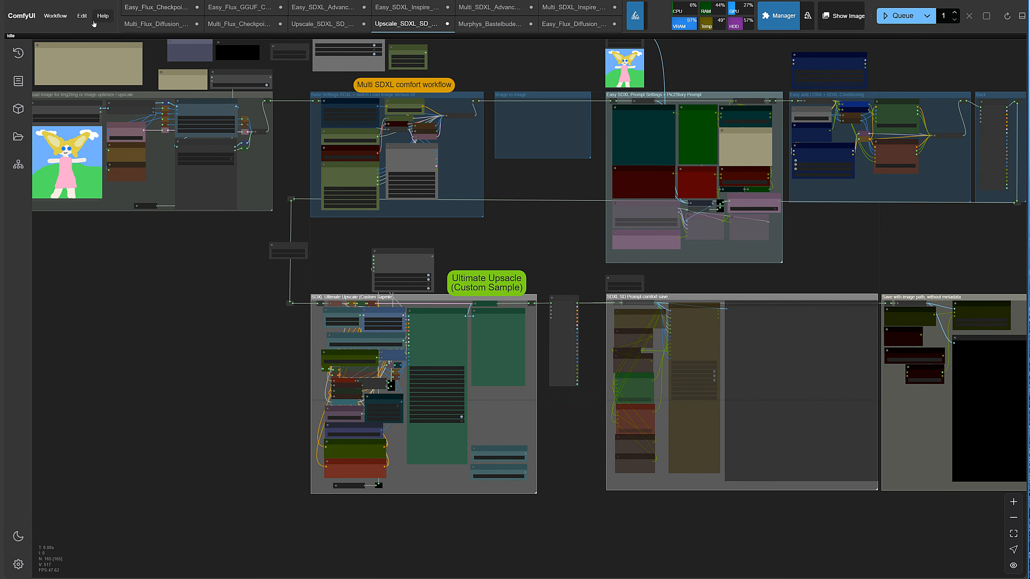
- Open the workflow file Upscale_Flux_Checkpoint_Ultimate_Upscale_Workflow_v1.0.json and show its base settings and Ultimate Upscale groups
left_click(62, 17)
left_click(61, 48)
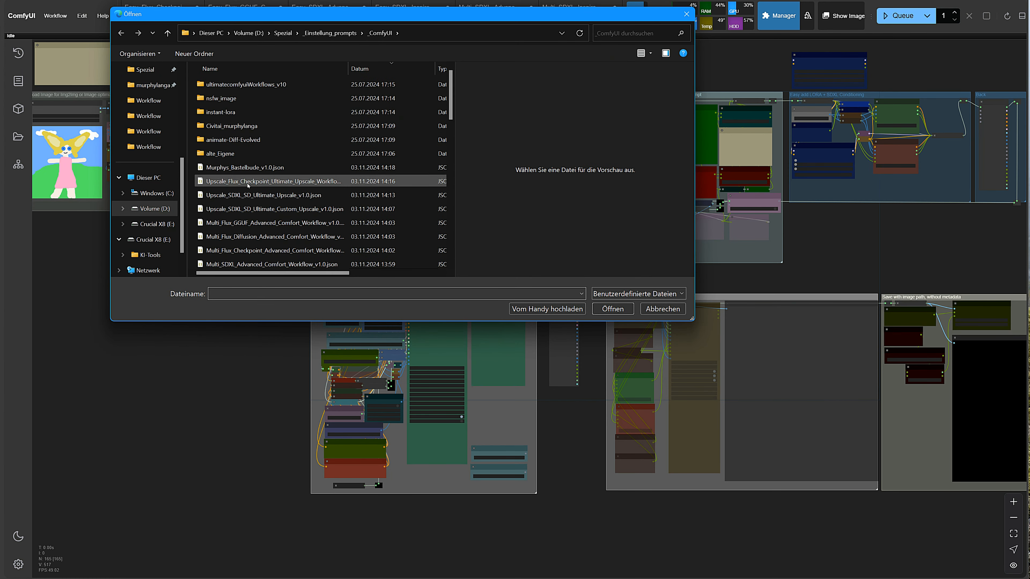
left_click(251, 182)
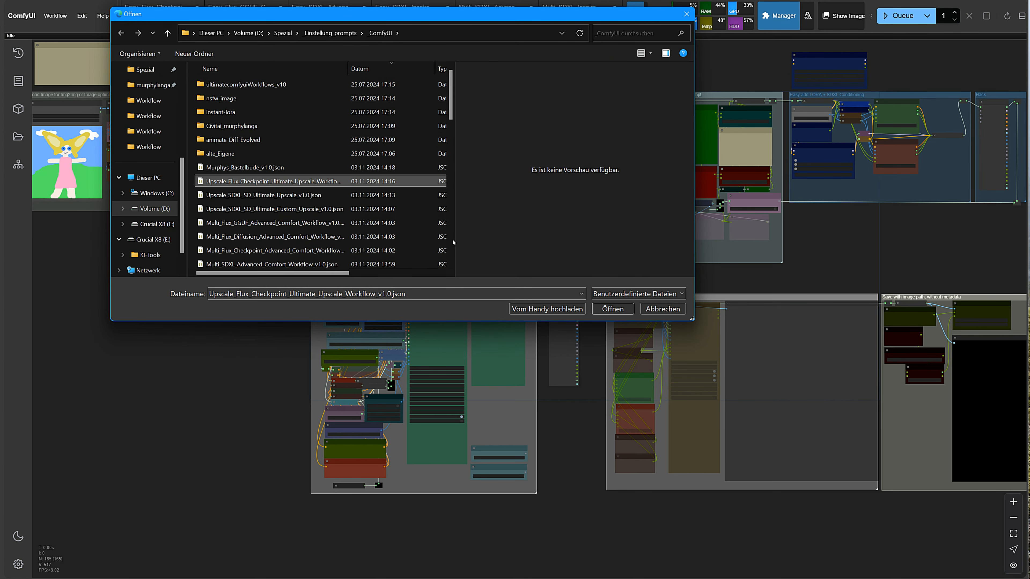
left_click(620, 314)
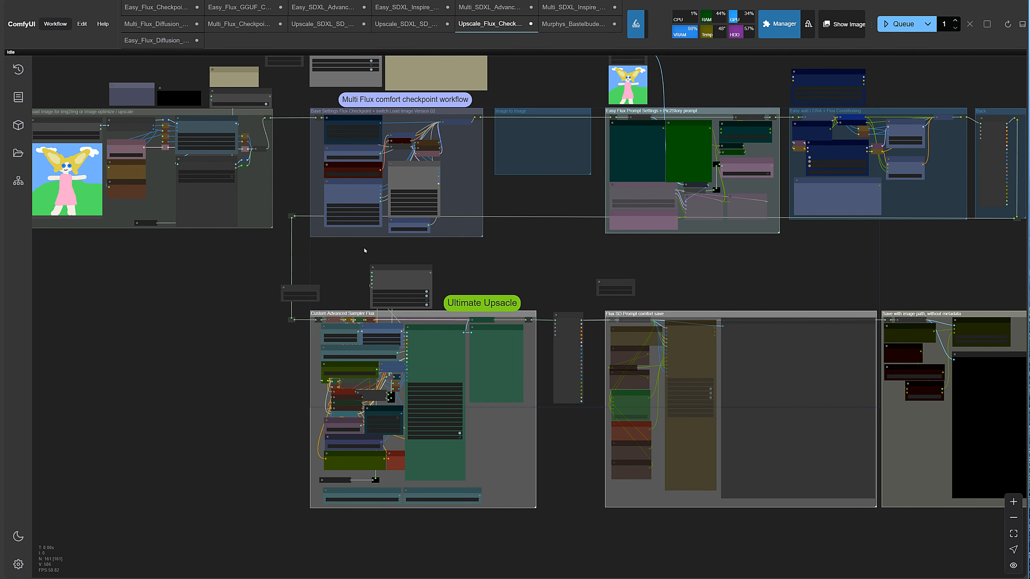
scroll(496, 281, "up", 4)
left_click_drag(524, 155, 589, 259)
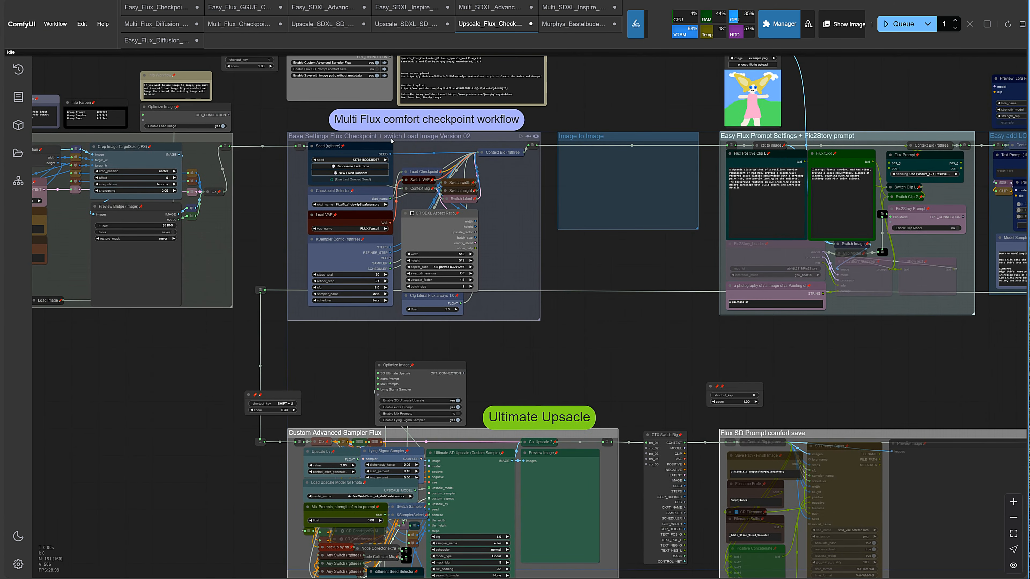
- Show the Flux checkpoint Ultimate Upscale workflow in overview and the complete Murphys_Bastelbude workflow
scroll(599, 334, "down", 3)
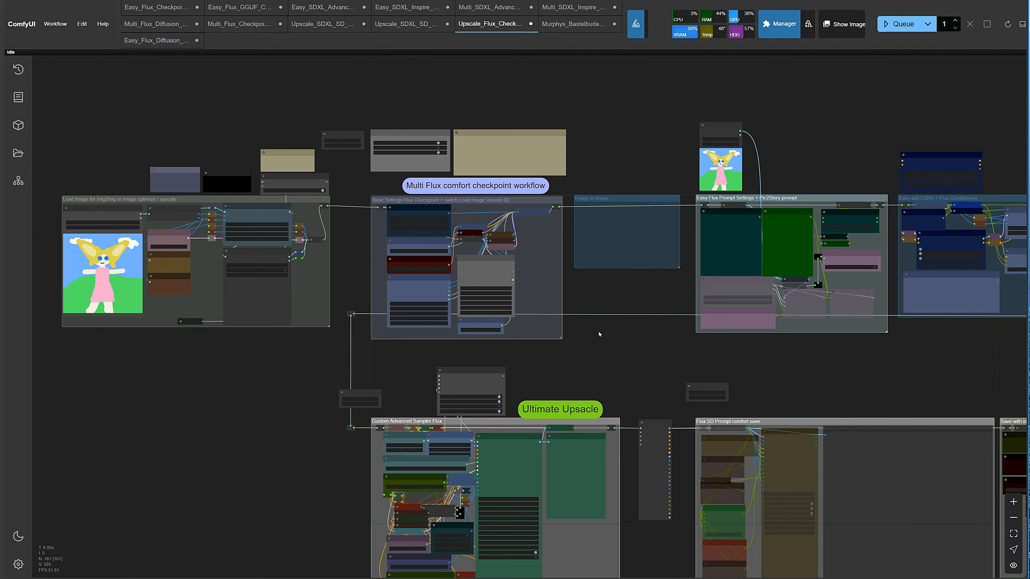
left_click_drag(616, 347, 587, 342)
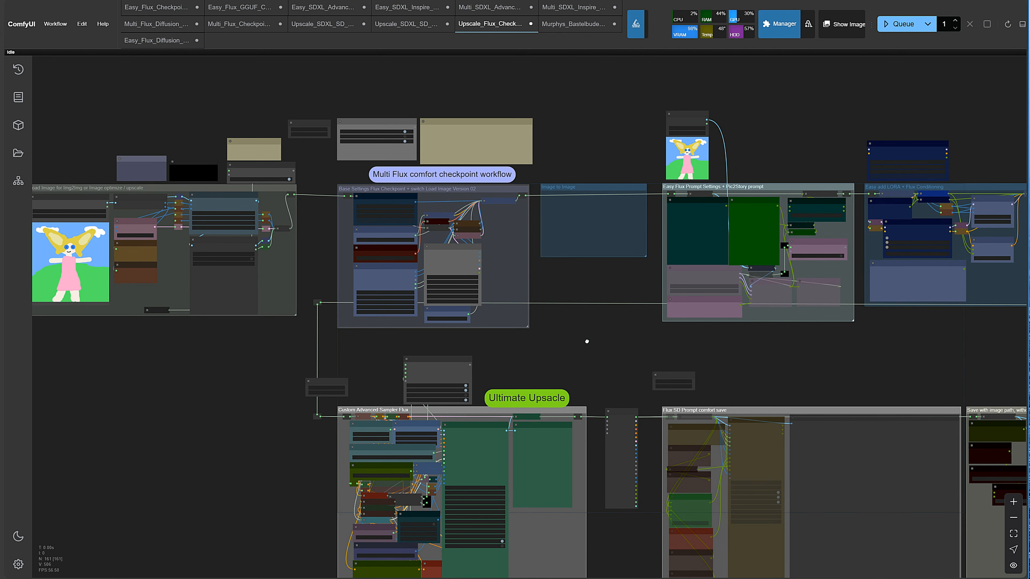
left_click(572, 23)
scroll(614, 156, "down", 3)
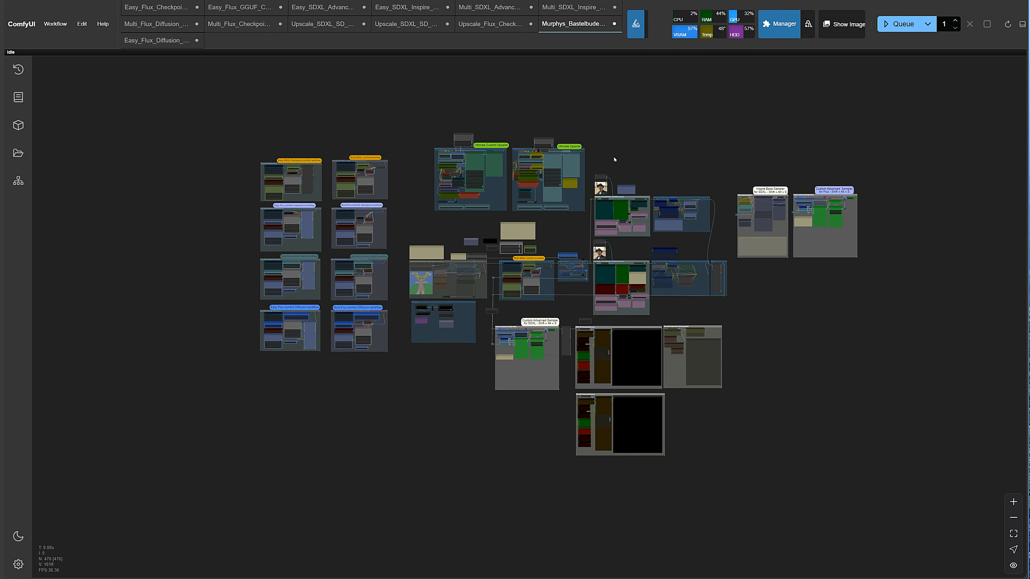
scroll(615, 159, "up", 2)
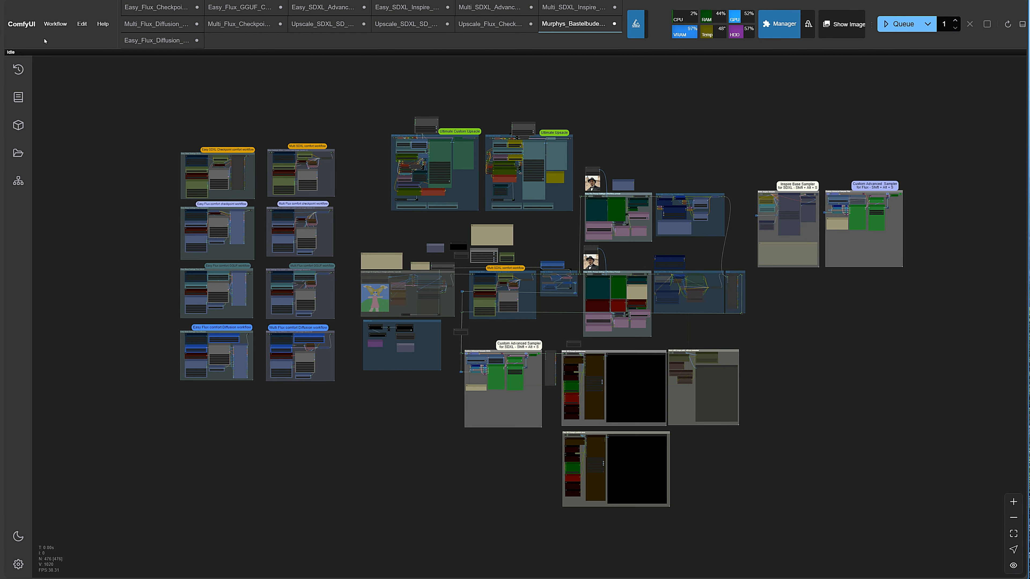
- Open the workflow file Modular_Ultimate_Comfy_Machine_2024_V2.2.json
left_click(23, 155)
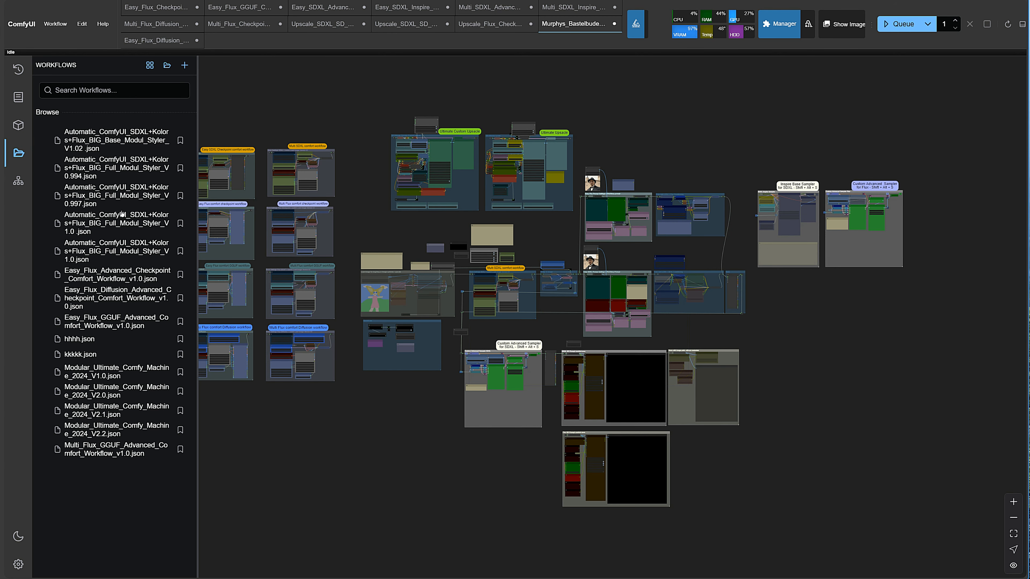
left_click(167, 65)
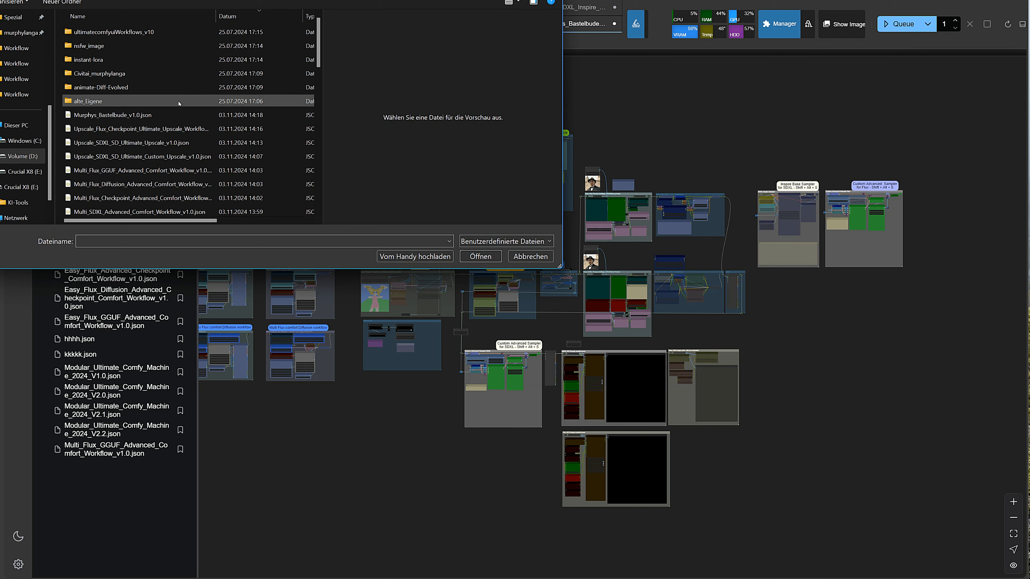
scroll(162, 122, "down", 1)
scroll(157, 128, "down", 3)
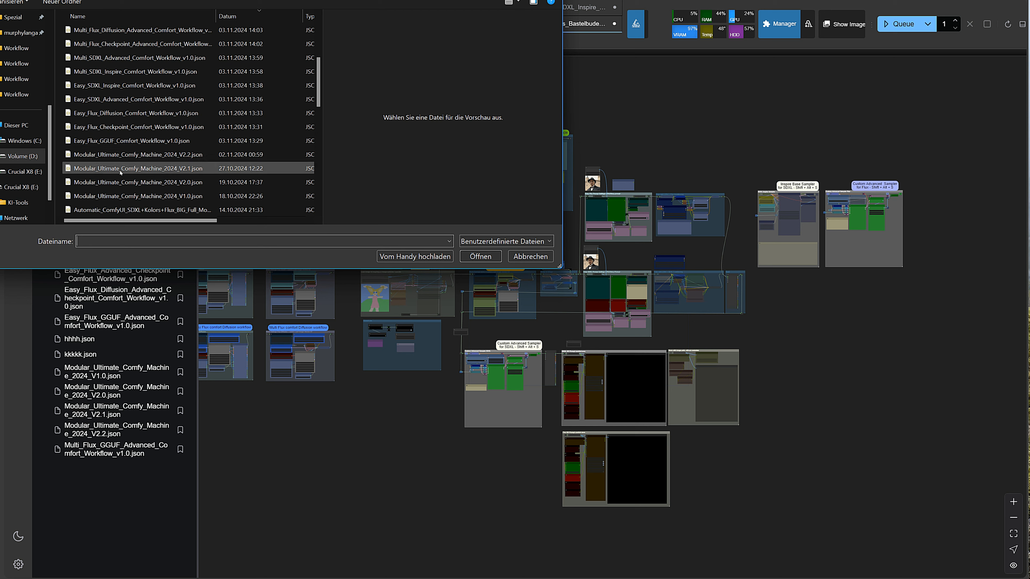
scroll(108, 165, "down", 1)
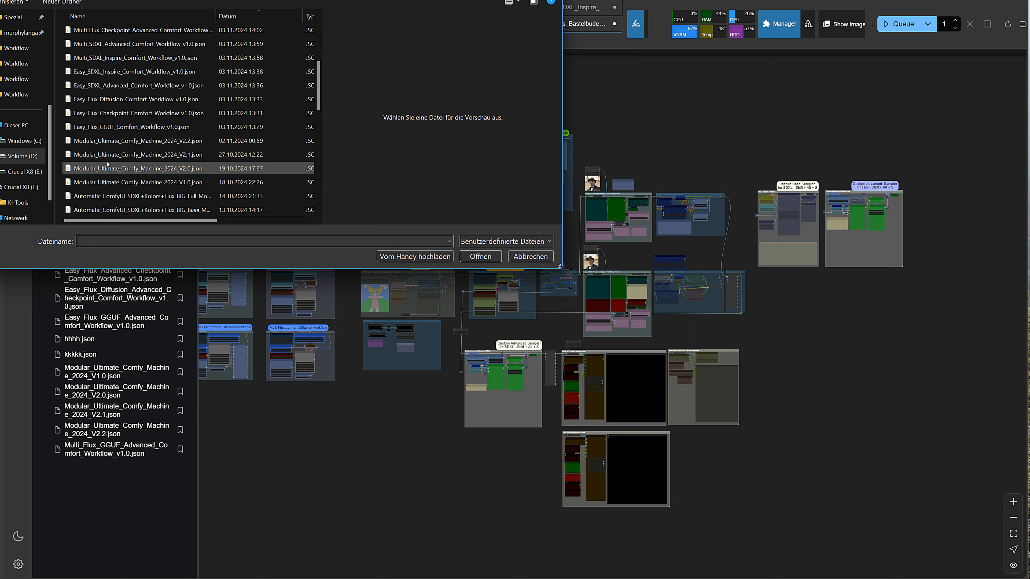
left_click(158, 142)
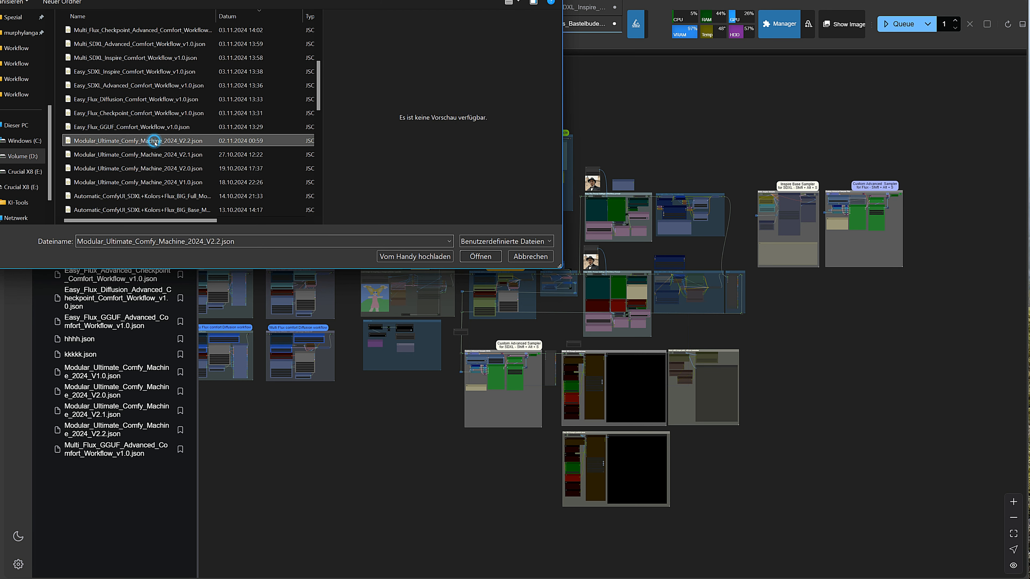
left_click(468, 258)
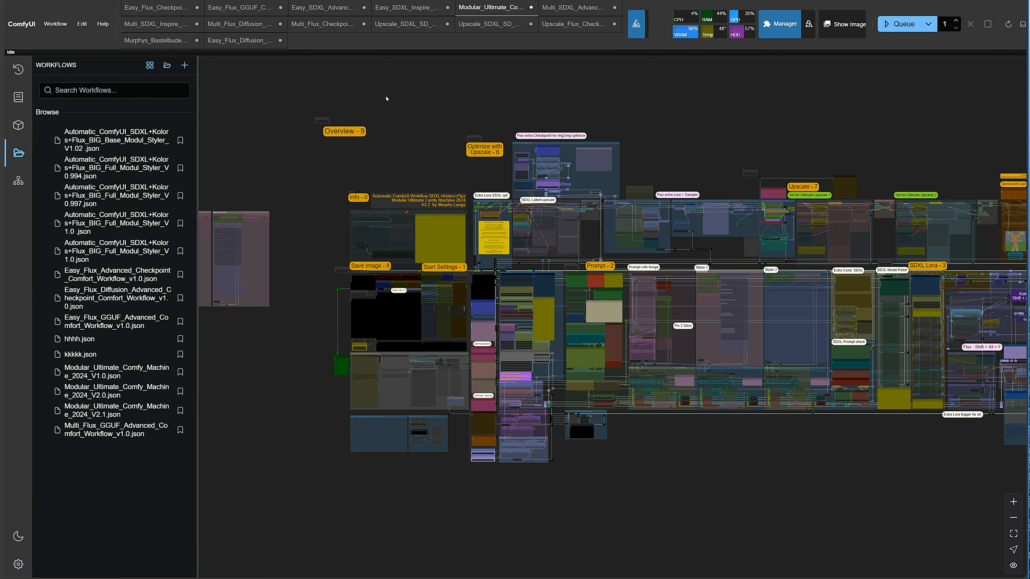
- Show an overview of the complete Modular Ultimate Comfy Machine workflow without the saved workflows list covering it
scroll(386, 98, "down", 5)
left_click_drag(702, 384, 635, 396)
left_click_drag(739, 389, 952, 376)
left_click_drag(458, 414, 599, 419)
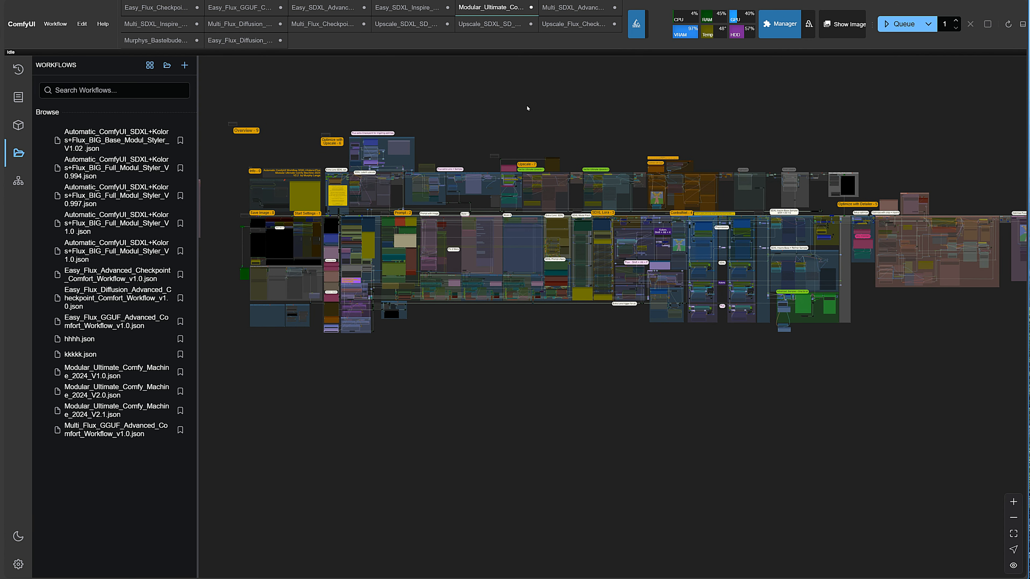
left_click(19, 153)
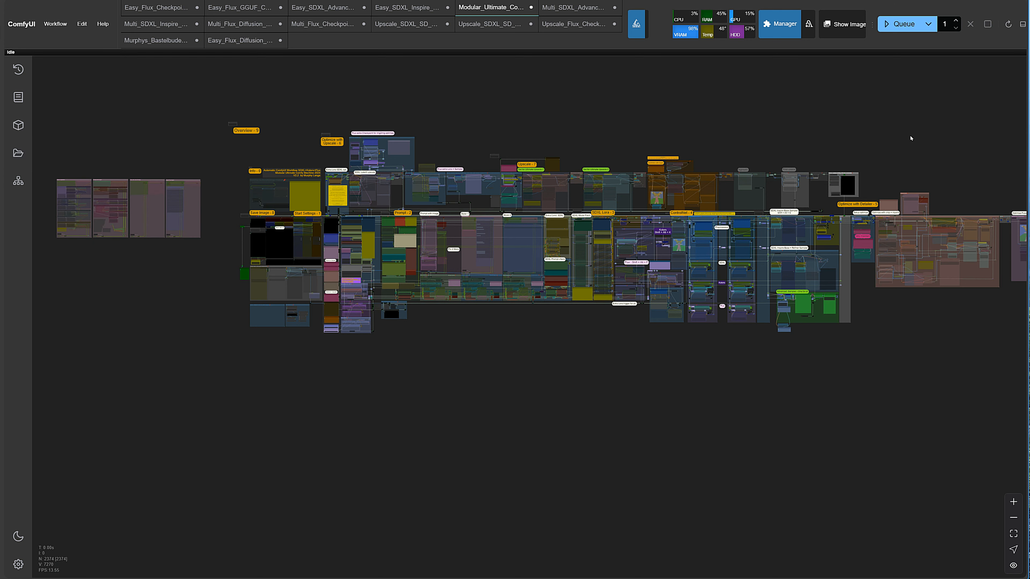
left_click_drag(372, 407, 354, 426)
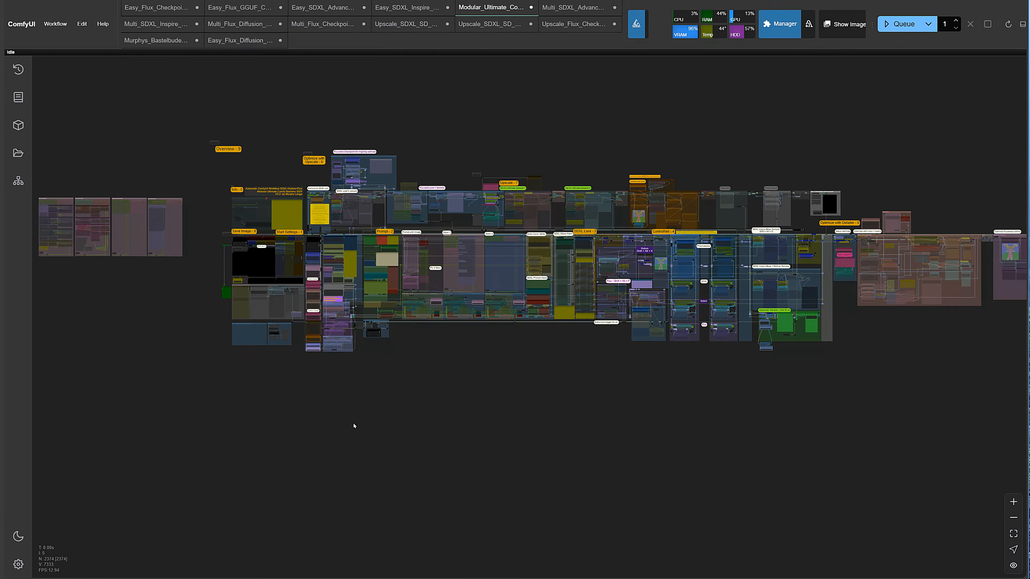
- Examine the Info, Save Image, Start Settings and Prompt groups at the beginning of the modular workflow
scroll(364, 409, "up", 5)
left_click_drag(383, 359, 455, 550)
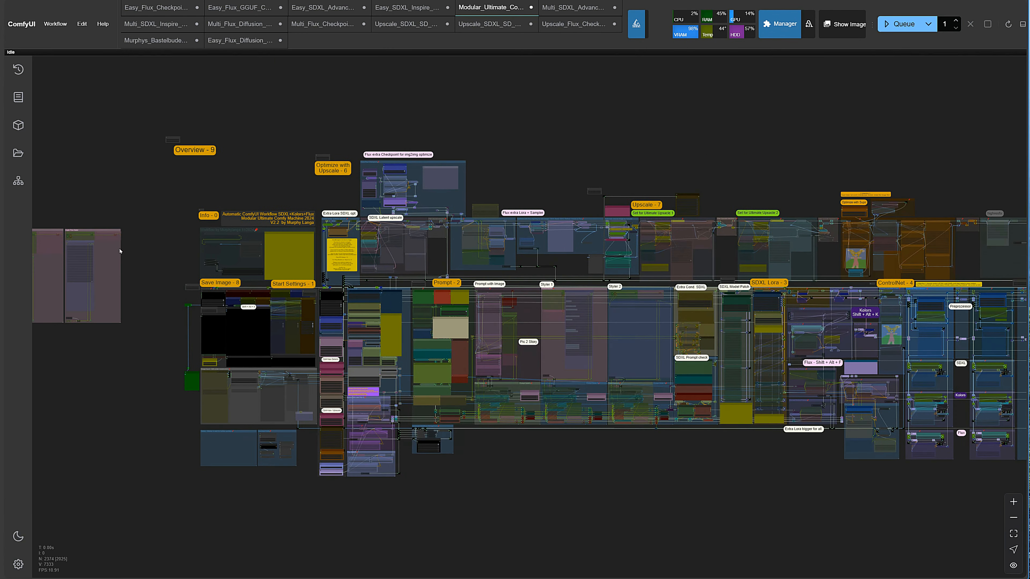
scroll(178, 237, "up", 5)
scroll(185, 229, "up", 7)
left_click_drag(186, 217, 72, 286)
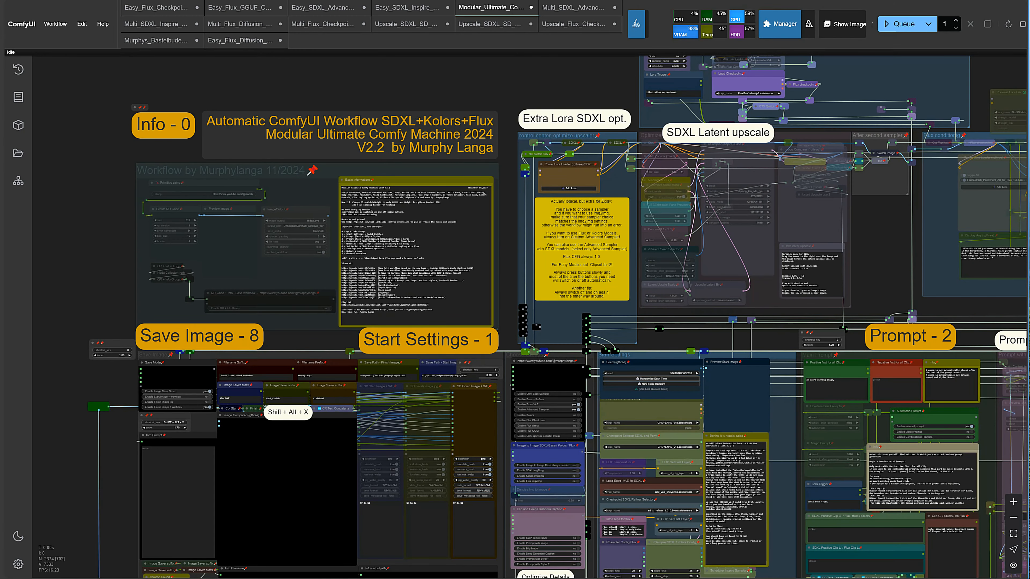
left_click_drag(292, 140, 304, 164)
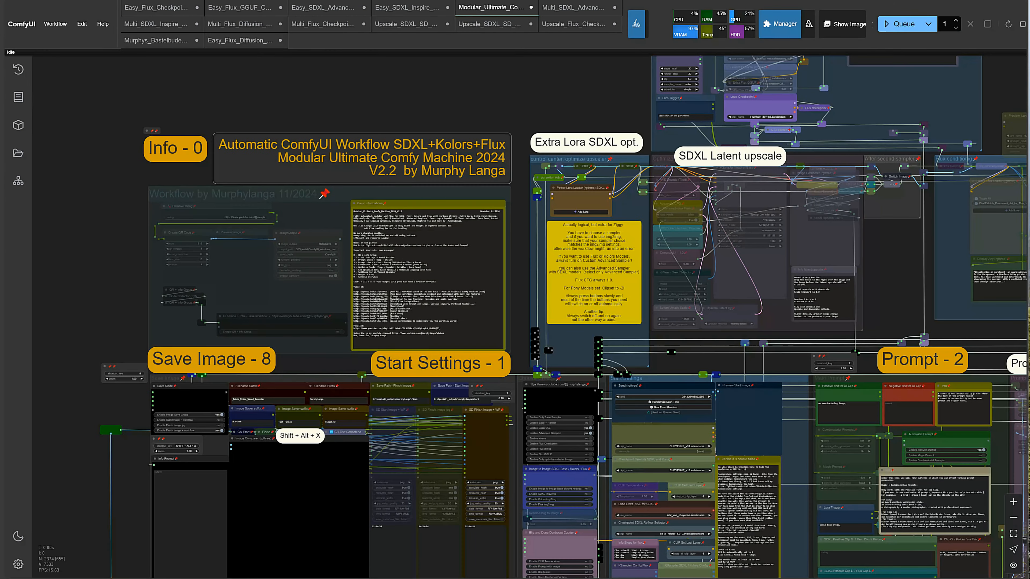
- Look through the SDXL Lora, ControlNet, sampler and Optimize with Detailer groups as far as the face and eye detailers
scroll(609, 92, "down", 8)
left_click_drag(909, 97, 442, 119)
left_click_drag(830, 113, 428, 84)
left_click_drag(890, 101, 645, 100)
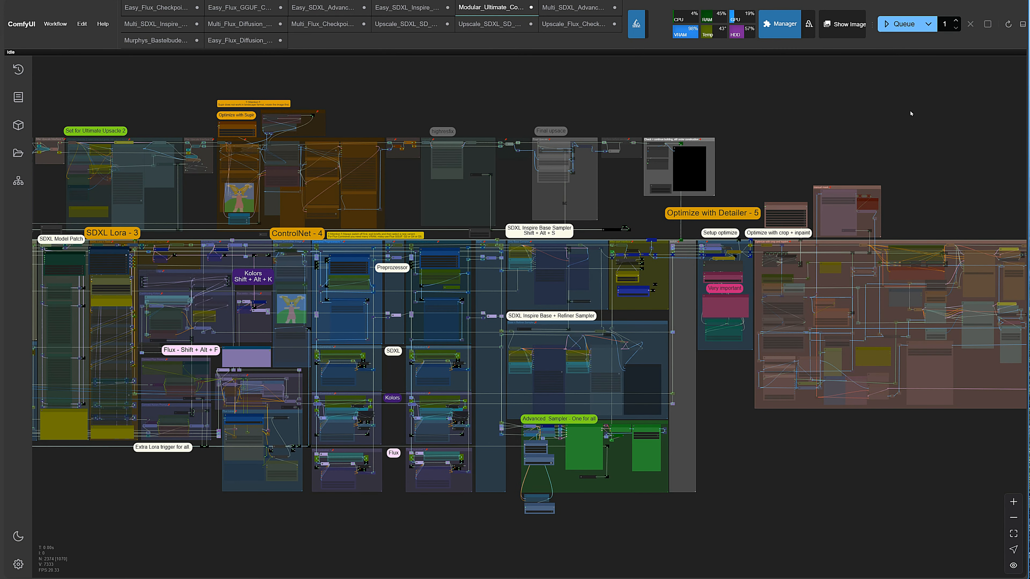
left_click_drag(963, 138, 564, 127)
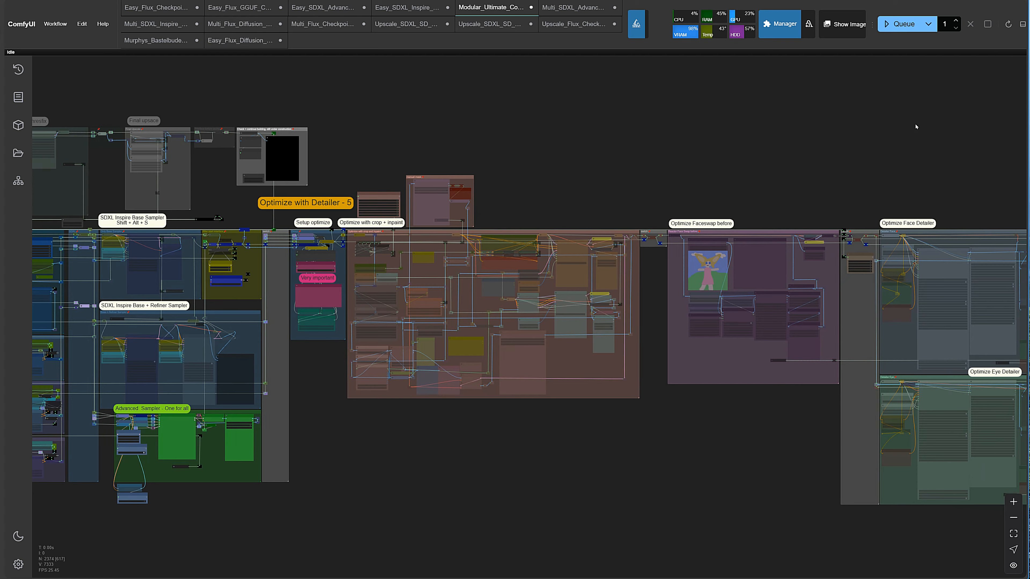
left_click_drag(911, 126, 650, 101)
- Reactivate the bypassed Detailer Face group under the Optimize Face Detailer label
scroll(908, 405, "up", 5)
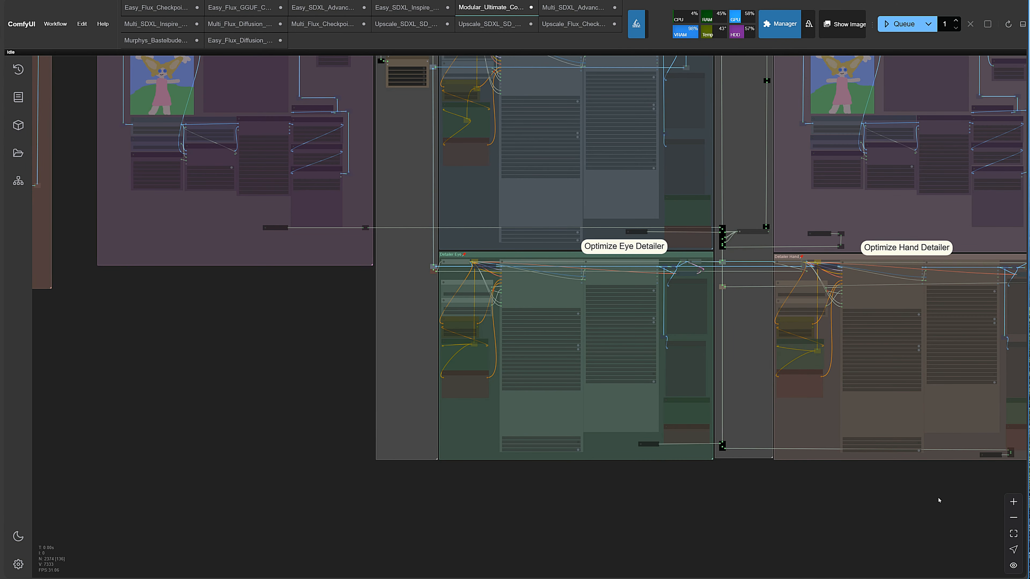
left_click_drag(781, 202, 820, 276)
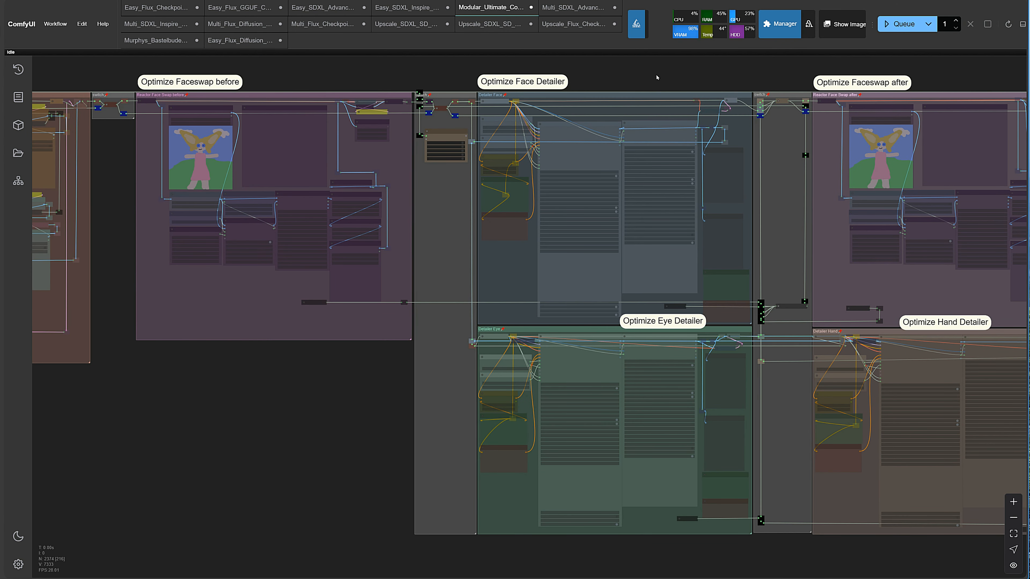
scroll(535, 136, "up", 3)
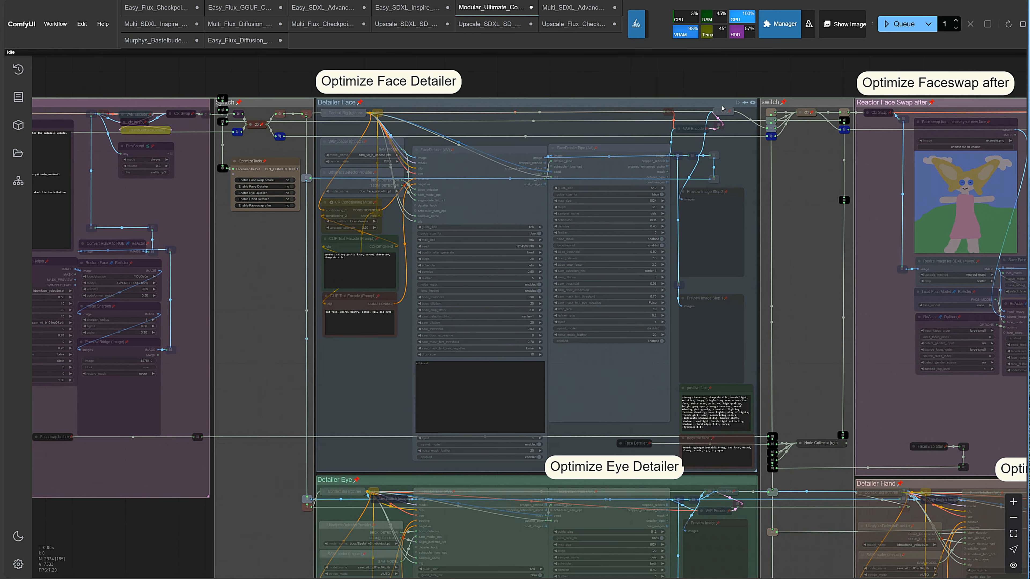
left_click(753, 104)
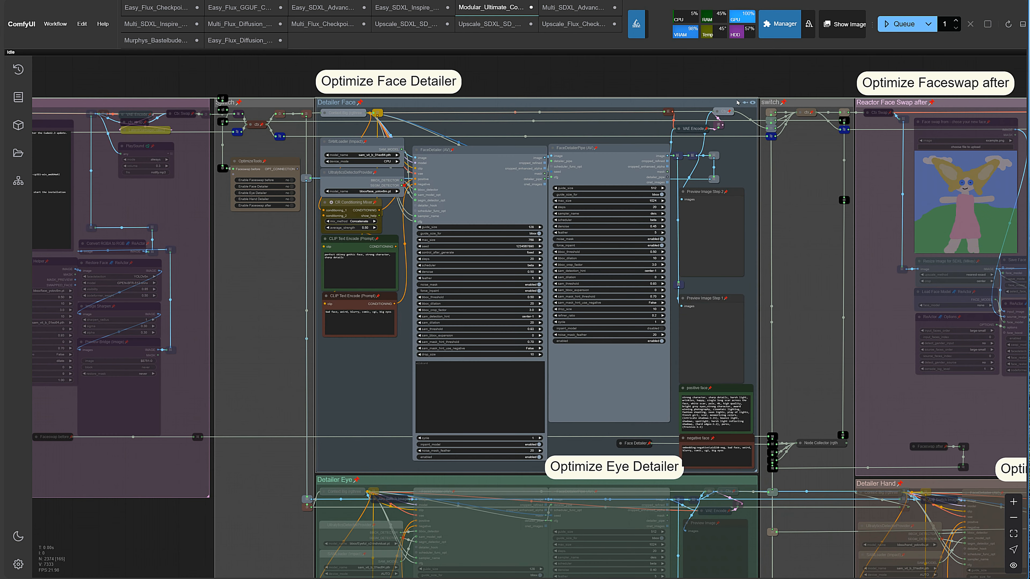
- Unpin the Detailer Face group and move it with its nodes into the empty area above the faceswap groups
right_click(472, 103)
left_click(490, 383)
left_click(583, 382)
scroll(495, 124, "down", 6)
left_click_drag(535, 103, 493, 230)
left_click_drag(492, 58, 471, 44)
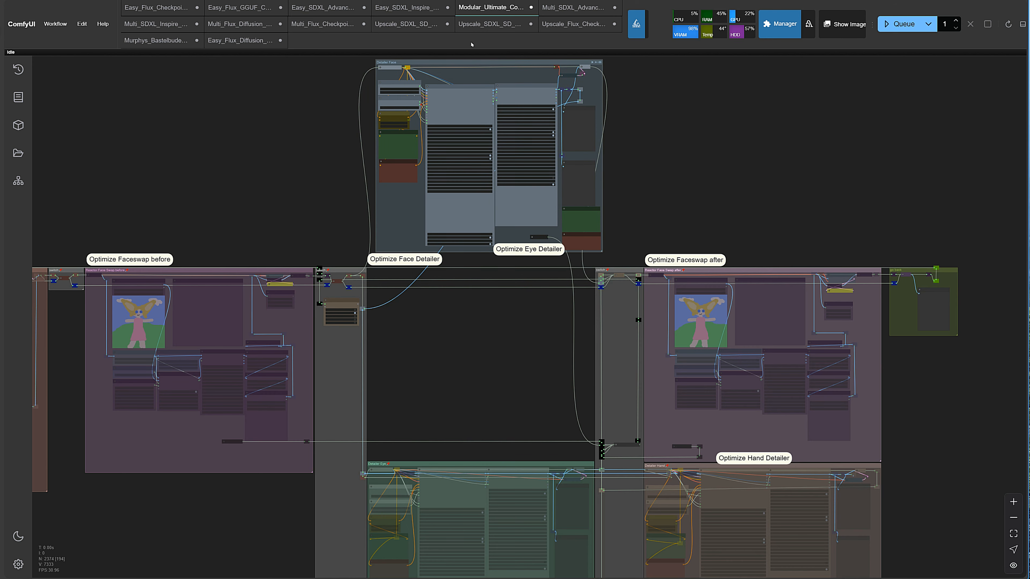
- Unpin all nodes, move the Optimize Eye Detailer label off the Detailer Face group and place the Optimize Face Detailer label above that group
left_click_drag(510, 330, 537, 399)
left_click_drag(551, 345, 582, 267)
right_click(338, 166)
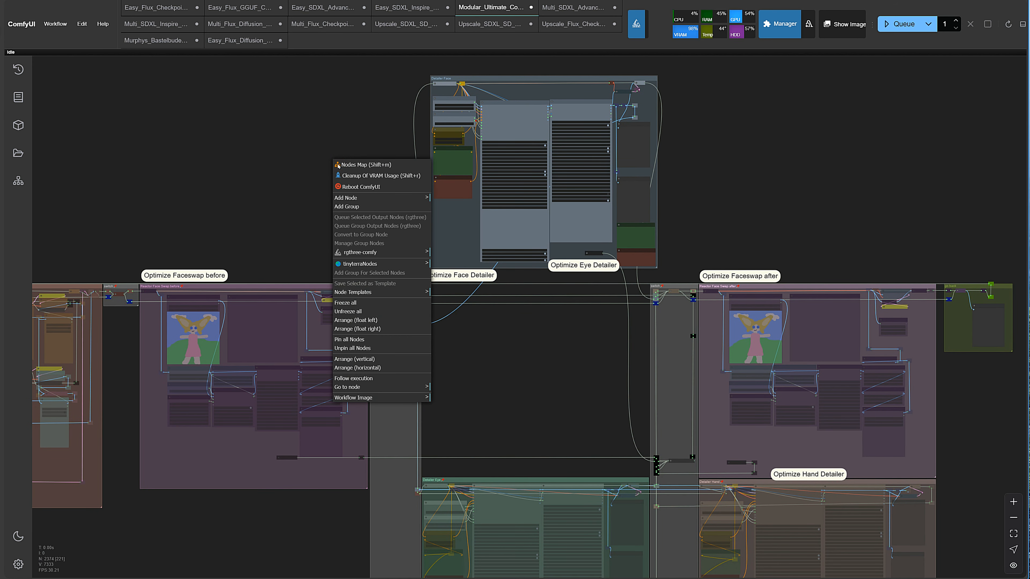
left_click(348, 348)
left_click_drag(586, 269, 566, 414)
left_click_drag(545, 360, 547, 443)
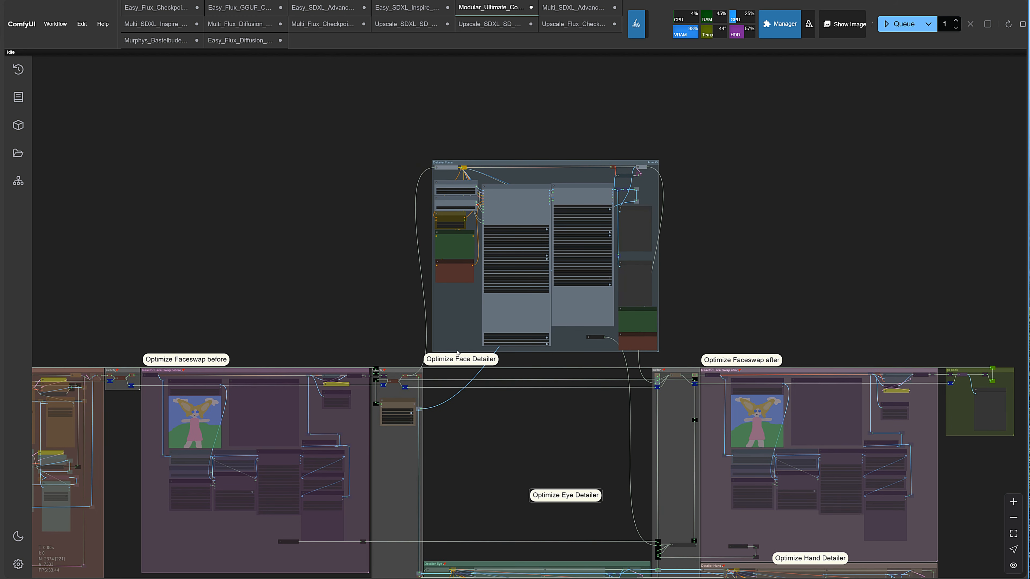
left_click_drag(456, 368, 468, 157)
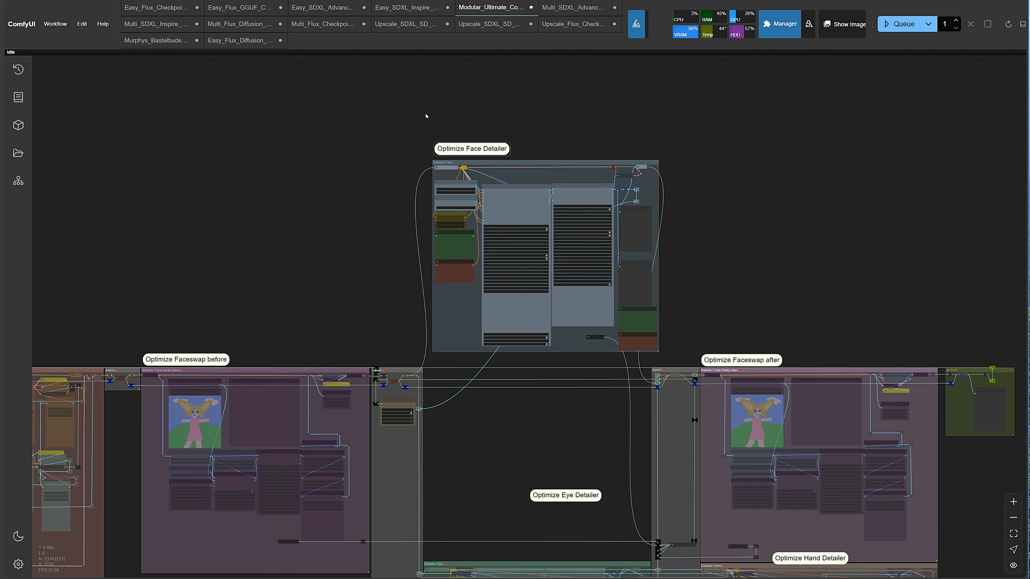
- Copy the Face Detailer nodes with their label into the Easy SDXL Advanced workflow, below the sampler and save groups, and select the pasted nodes
left_click_drag(414, 107, 673, 356)
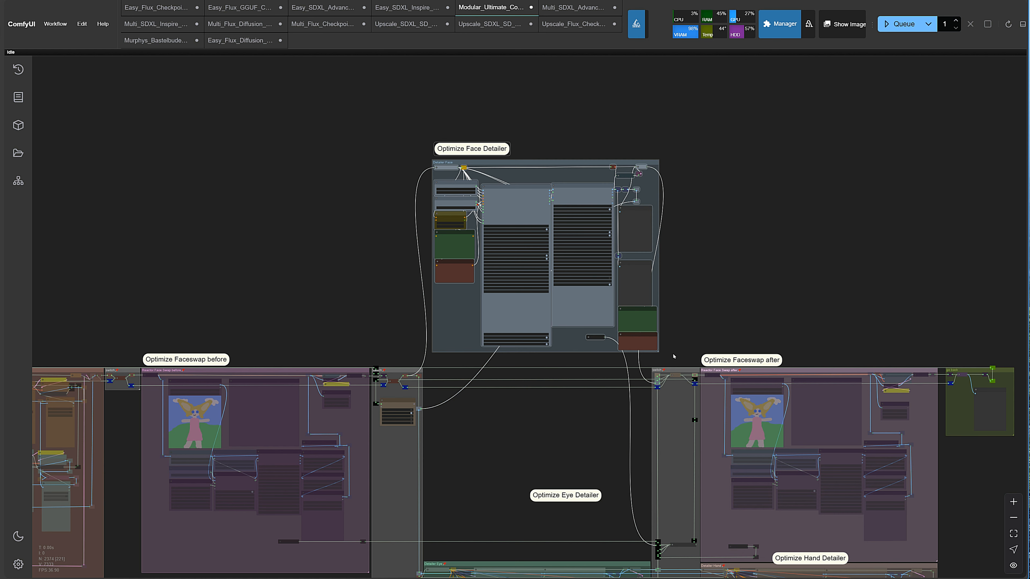
key("ctrl+c")
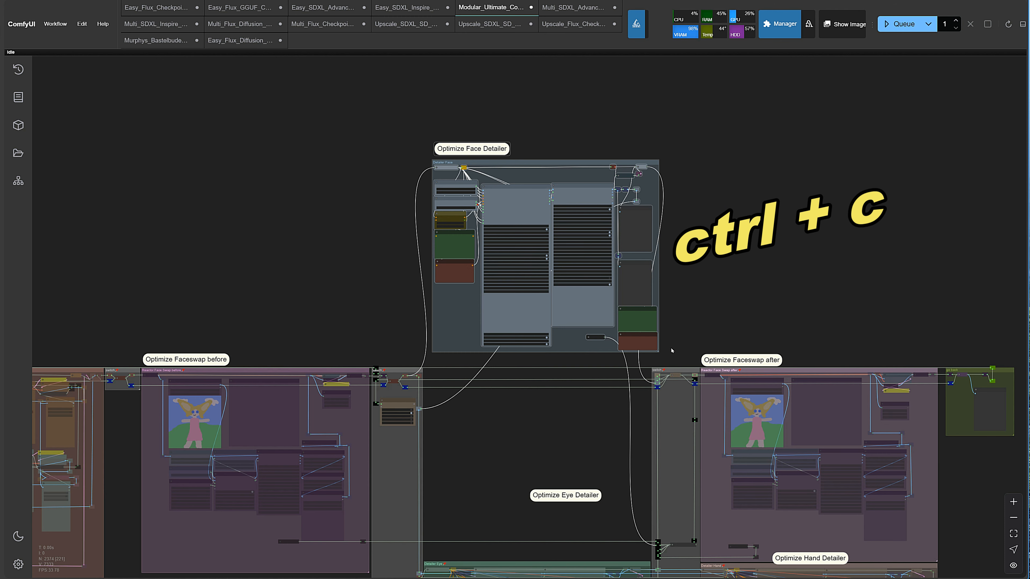
left_click(322, 8)
scroll(655, 299, "down", 8)
left_click_drag(717, 467, 577, 198)
key("ctrl+v")
left_click(330, 315)
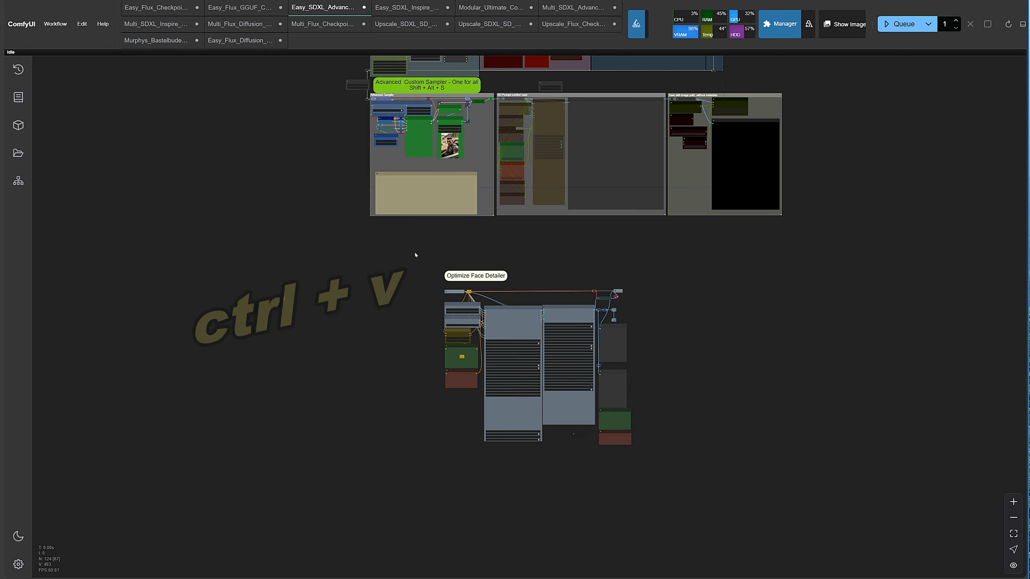
left_click_drag(329, 315, 248, 283)
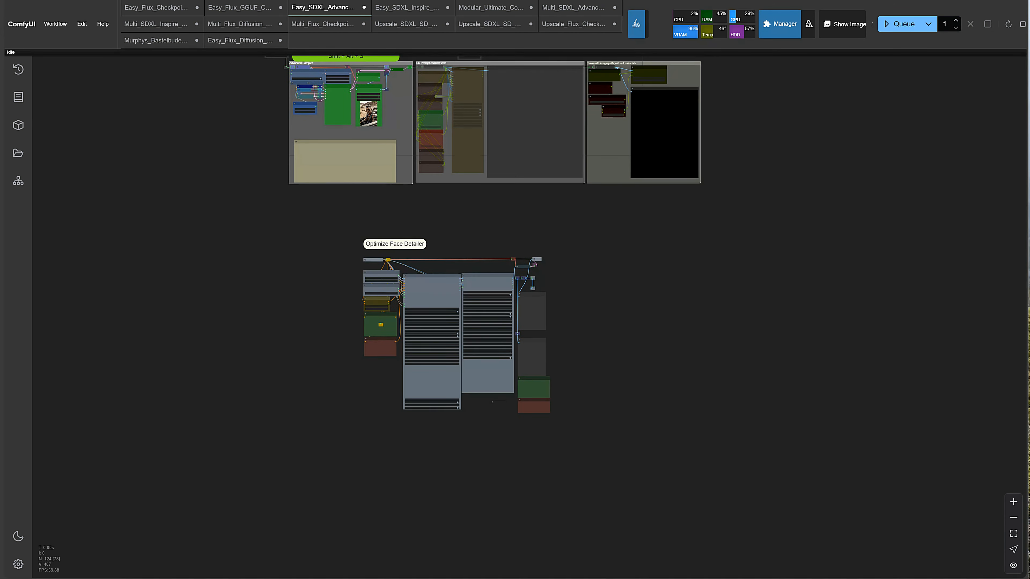
left_click_drag(324, 215, 633, 469)
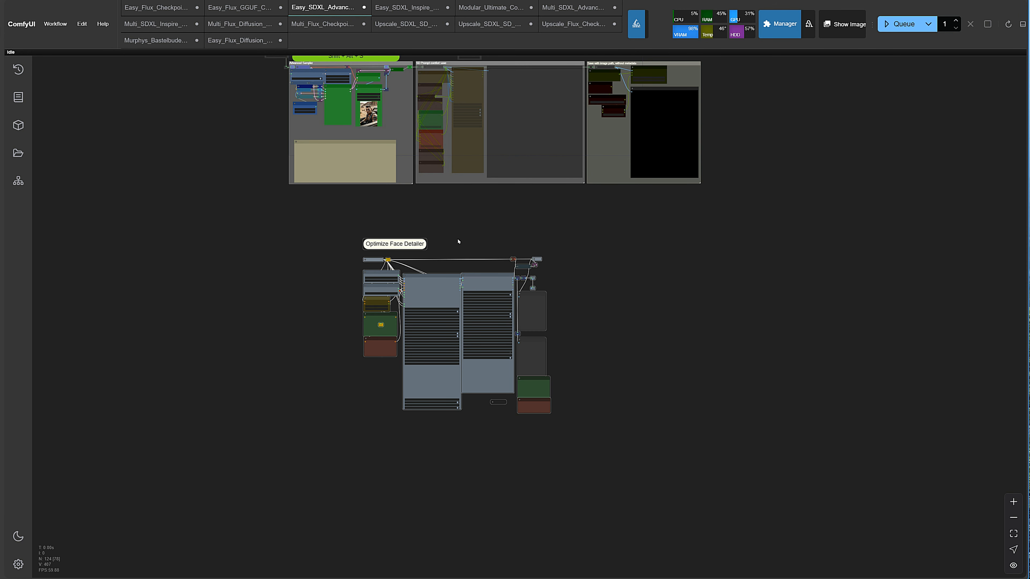
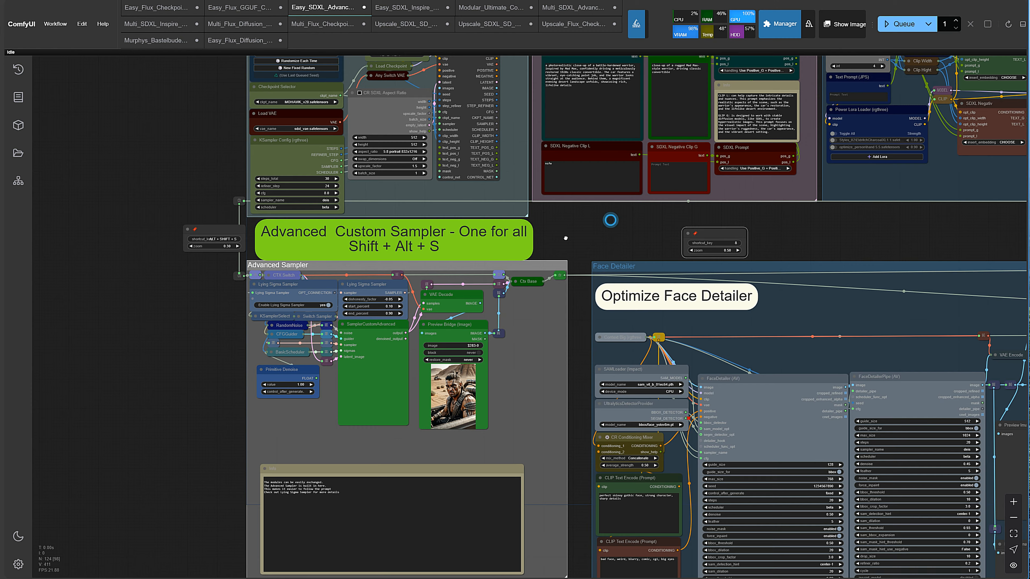
- Move the bookmark node from above the Face Detailer group to just before the SD Prompt comfort save group
key("8")
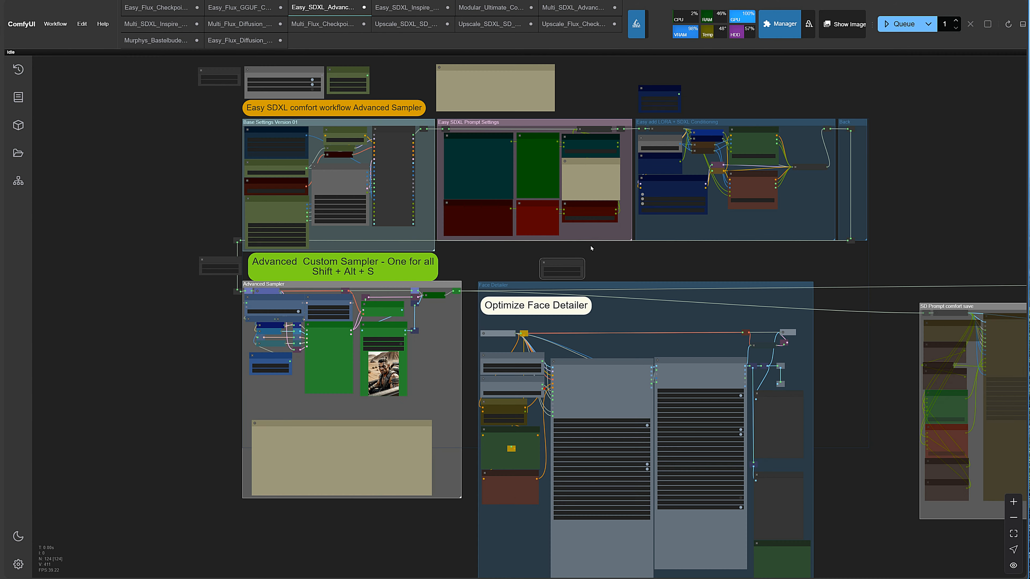
left_click_drag(575, 264, 863, 264)
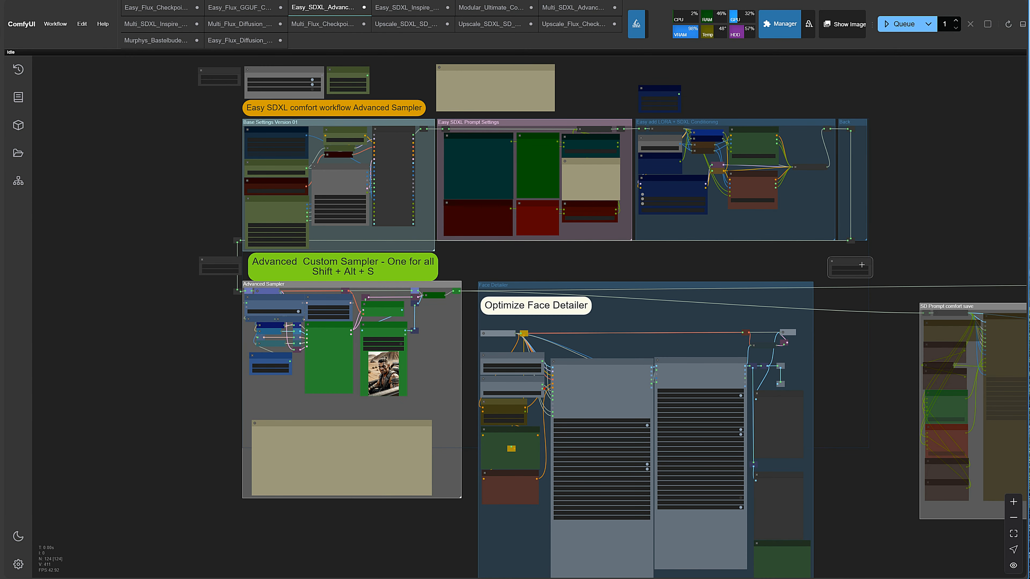
scroll(556, 320, "up", 8)
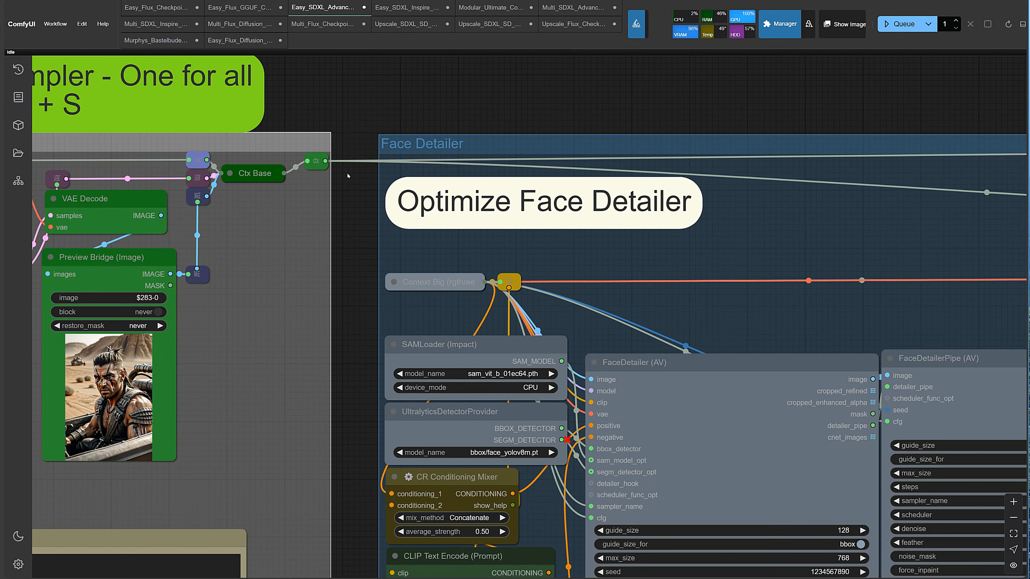
- Connect the Advanced Sampler group's context output to the base_ctx input of the Face Detailer group's Context Big node, then keep that node collapsed
left_click_drag(325, 160, 399, 292)
left_click(397, 284)
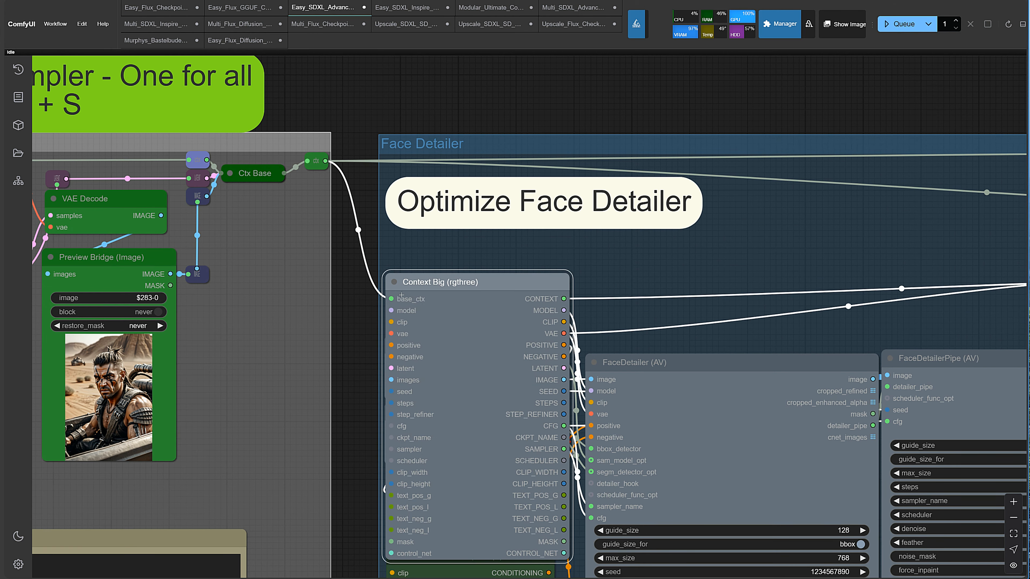
left_click(399, 288)
- Connect the context output of the Face Detailer group's Ctx node to the SD Prompt comfort save and the Save with image path groups
left_click_drag(695, 101, 249, 140)
left_click_drag(339, 123, 226, 166)
left_click(476, 365)
left_click_drag(644, 381, 876, 310)
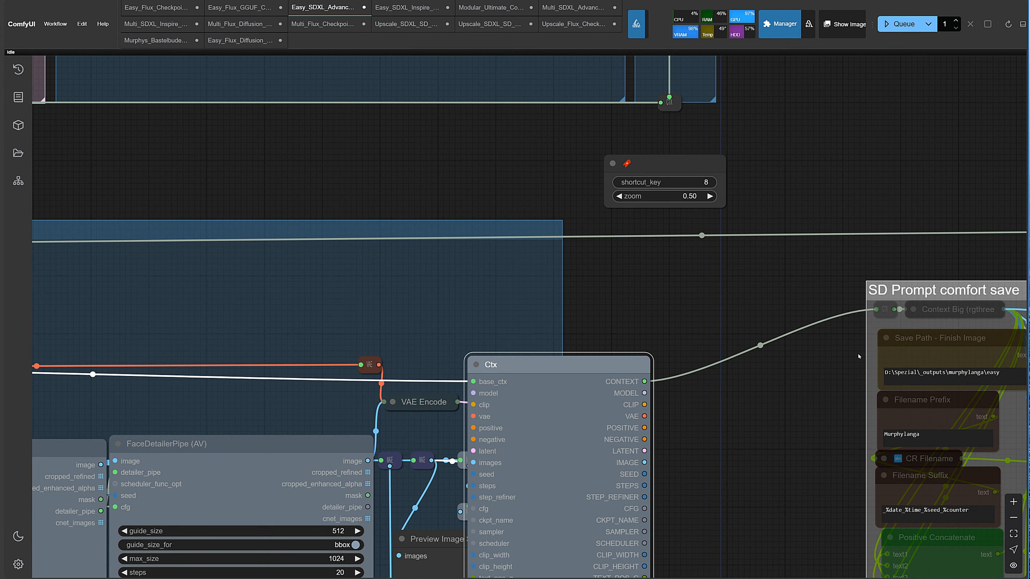
left_click(476, 364)
left_click_drag(428, 292, 940, 225)
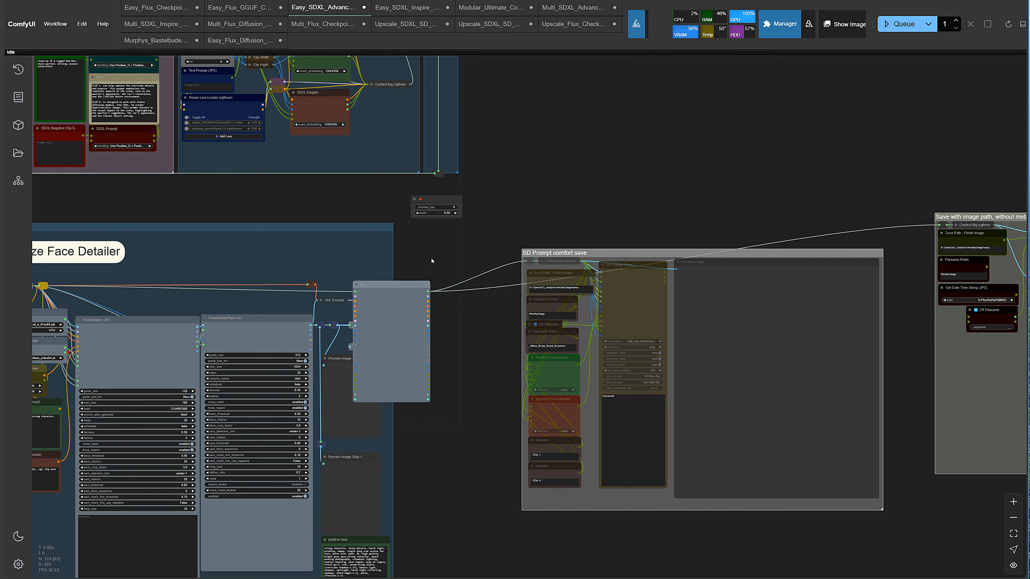
- Move all Face Detailer nodes up inside their group so that the Optimize Face Detailer label sits above the group
scroll(902, 309, "down", 7)
scroll(458, 295, "up", 4)
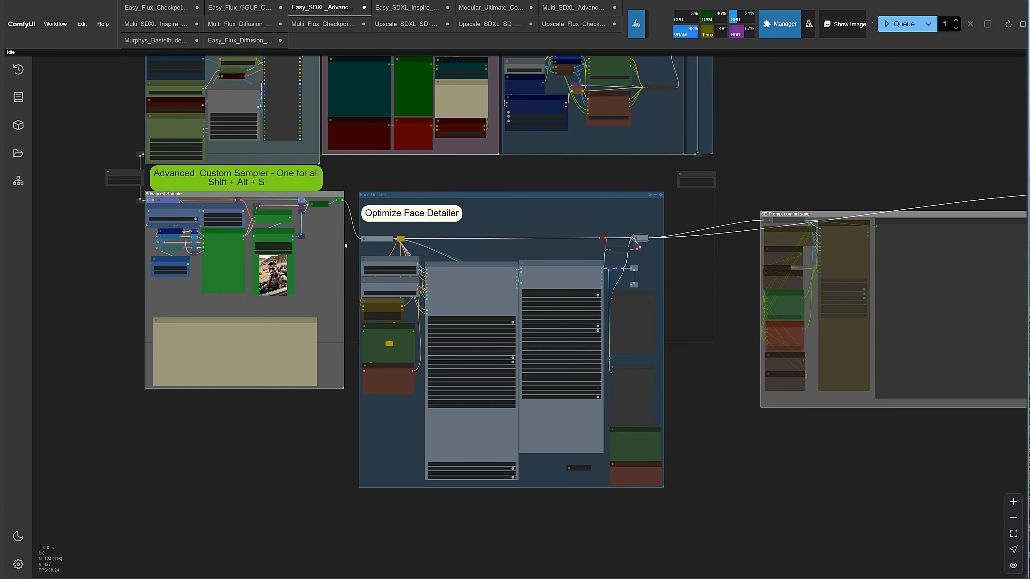
left_click_drag(357, 215, 721, 507)
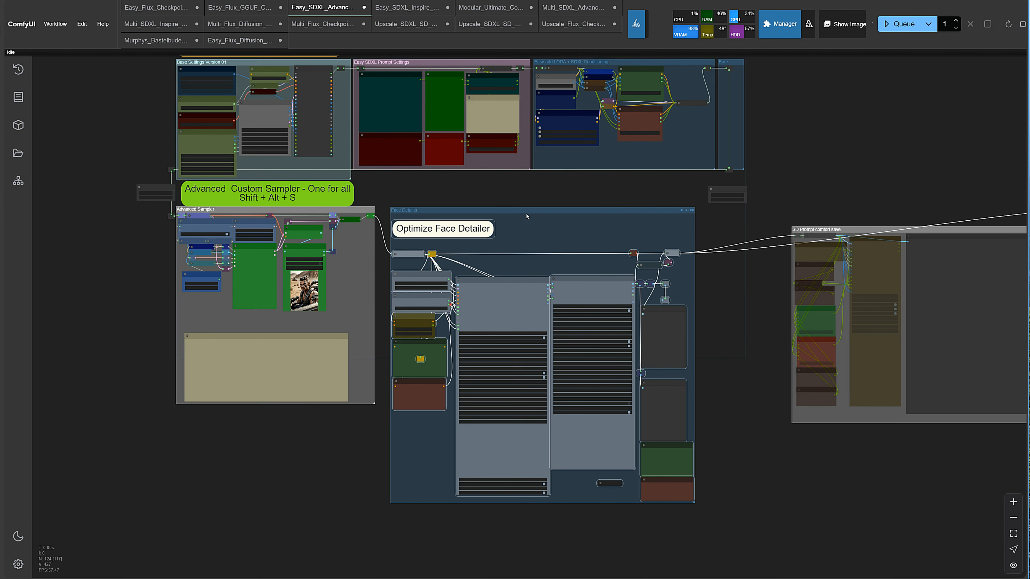
scroll(554, 268, "up", 5)
left_click_drag(484, 290, 485, 229)
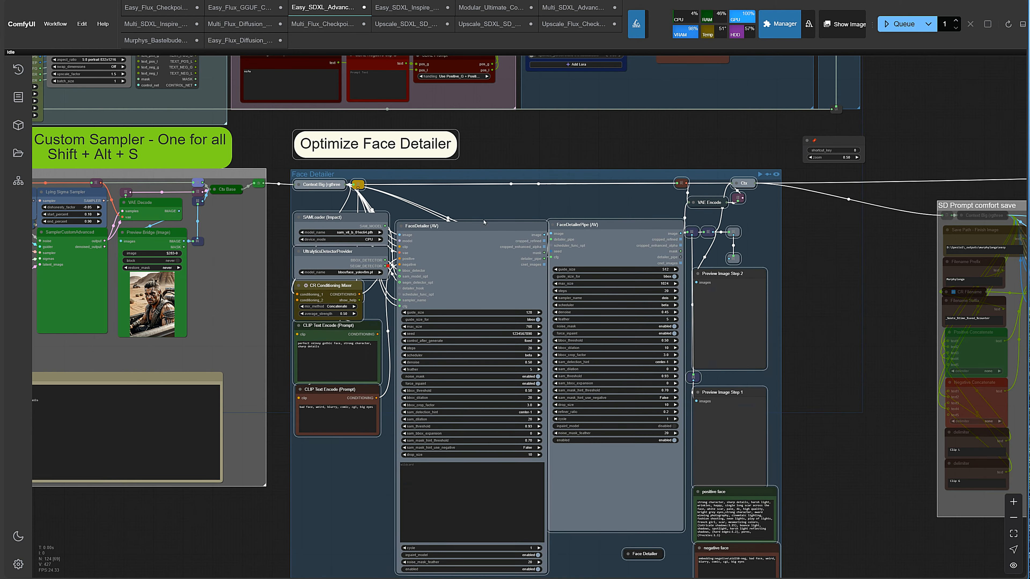
scroll(539, 268, "up", 5)
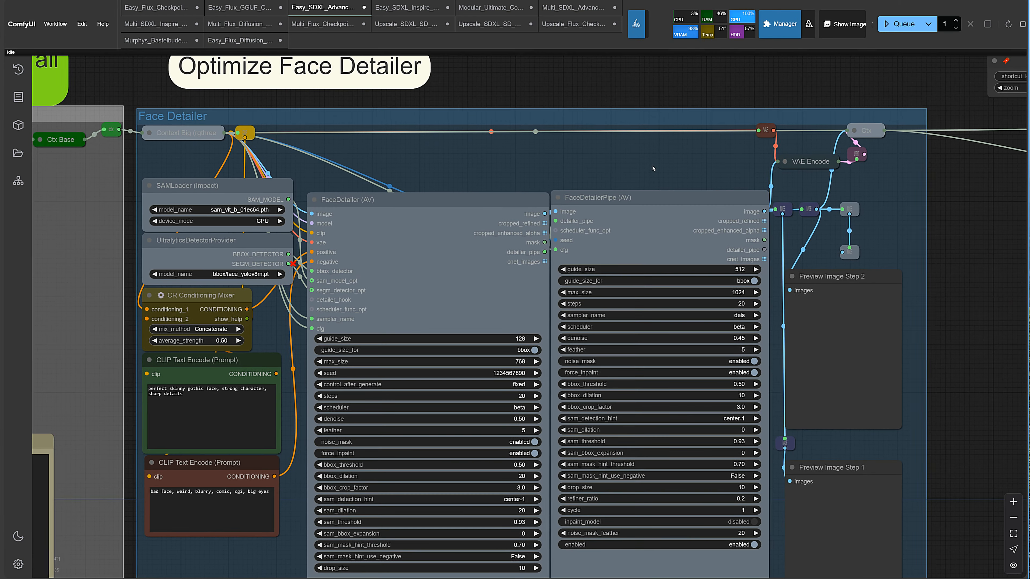
- Delete all nodes inside the SD Prompt comfort save group
scroll(654, 169, "down", 8)
left_click_drag(973, 232, 584, 209)
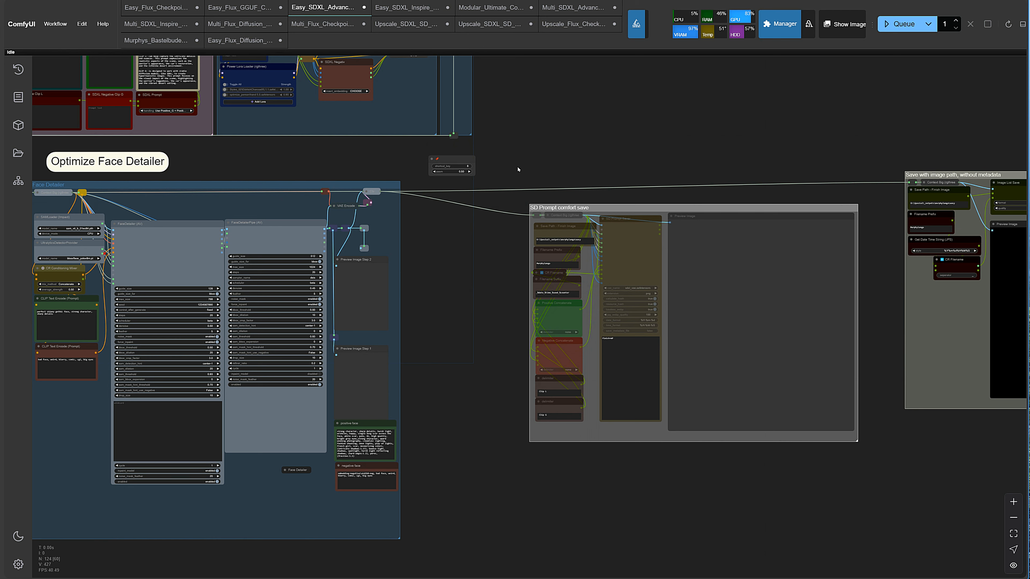
left_click_drag(515, 164, 875, 485)
key("Delete")
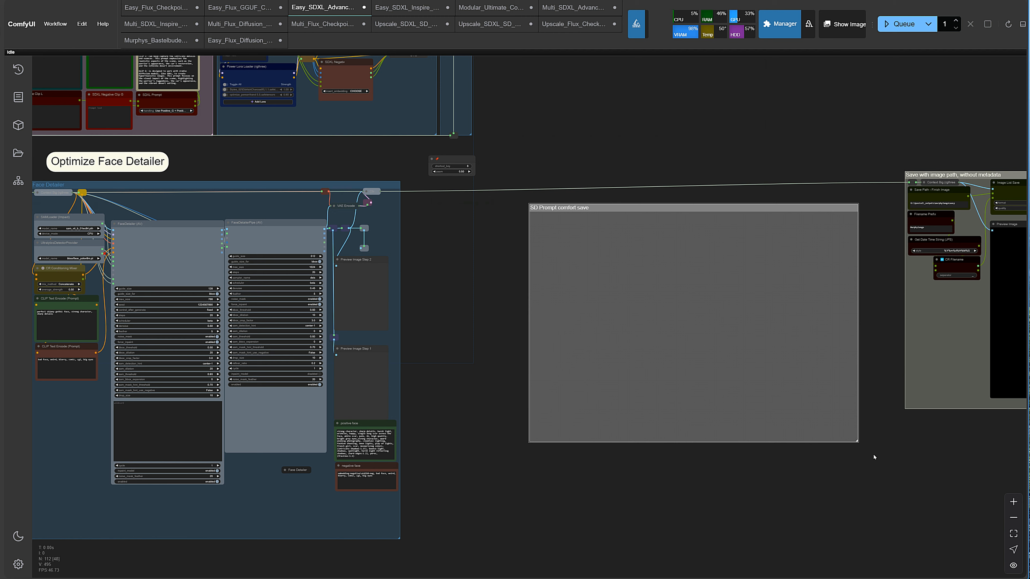
- Remove the empty SD Prompt comfort save group from the workflow
right_click(674, 364)
left_click(694, 569)
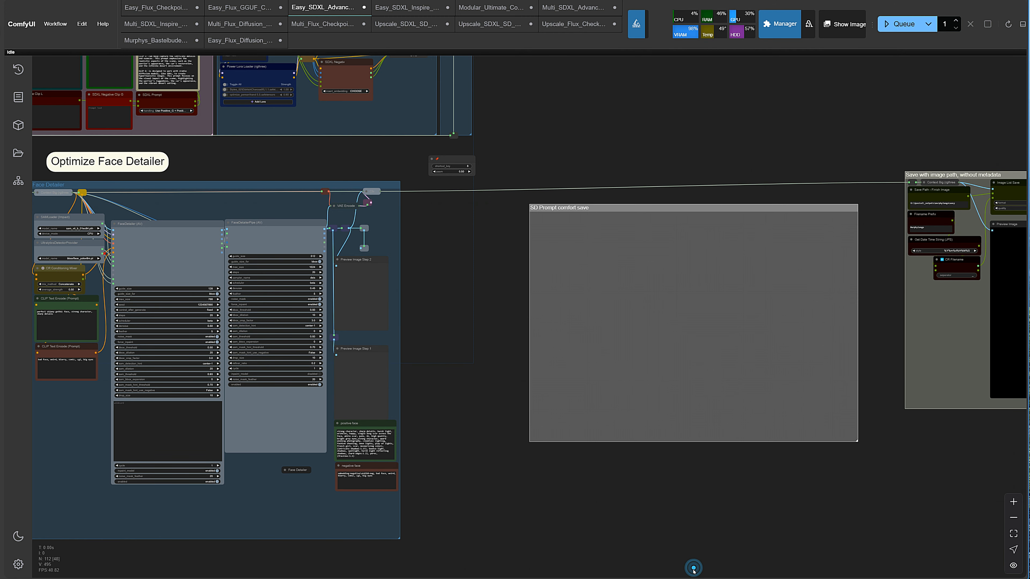
right_click(667, 405)
left_click(687, 570)
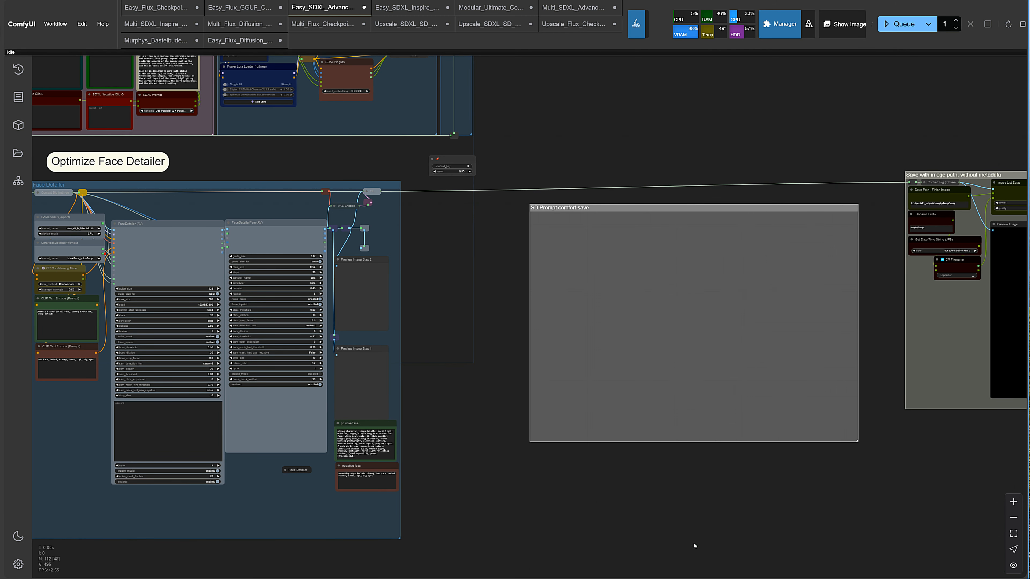
scroll(705, 323, "down", 10)
left_click_drag(710, 299, 610, 177)
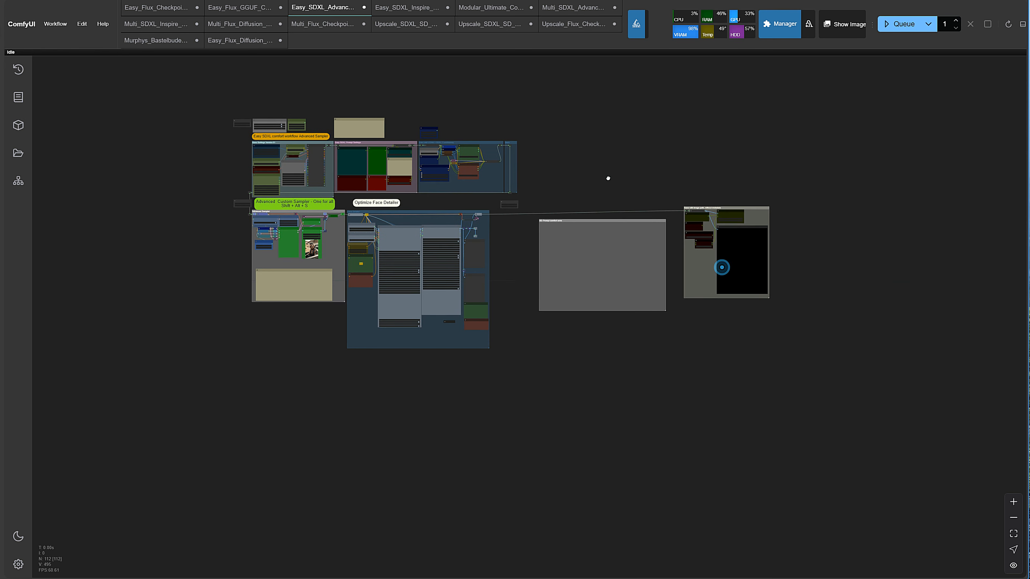
right_click(582, 230)
left_click(594, 475)
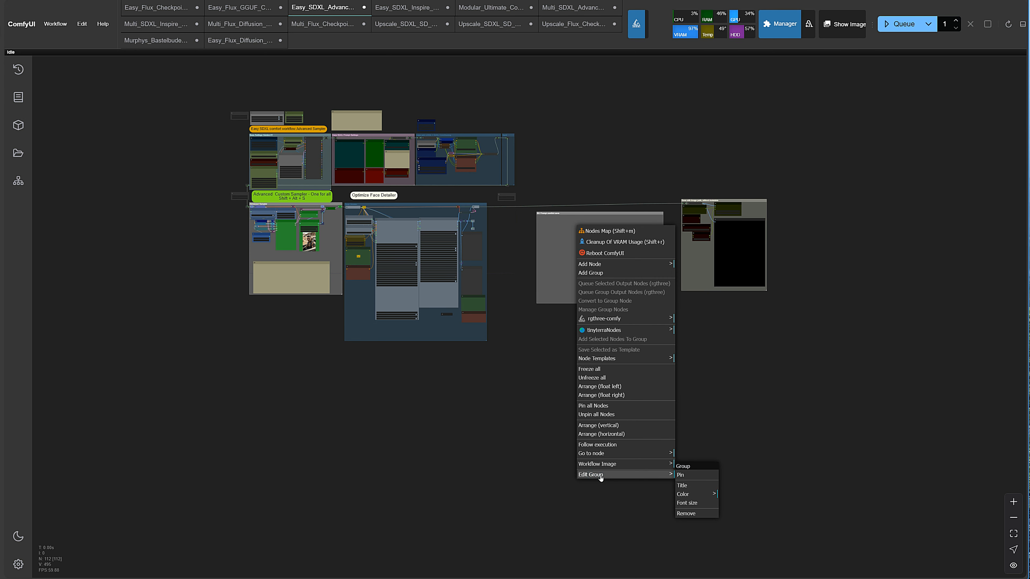
left_click(686, 514)
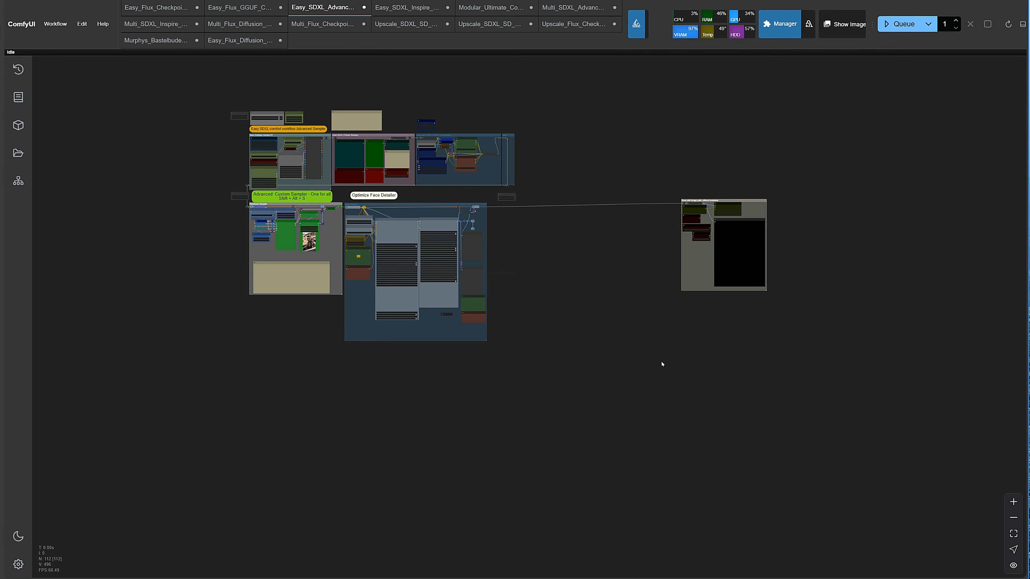
- Move the Save with image path, without metadata group directly beside the Face Detailer group
left_click_drag(742, 202, 555, 209)
scroll(496, 230, "up", 10)
left_click_drag(519, 138, 430, 137)
left_click_drag(609, 166, 690, 170)
- Queue the extended Easy SDXL Advanced workflow and follow its run through the sampler, Face Detailer and save groups
scroll(689, 170, "down", 5)
left_click_drag(265, 156, 284, 257)
scroll(260, 182, "up", 10)
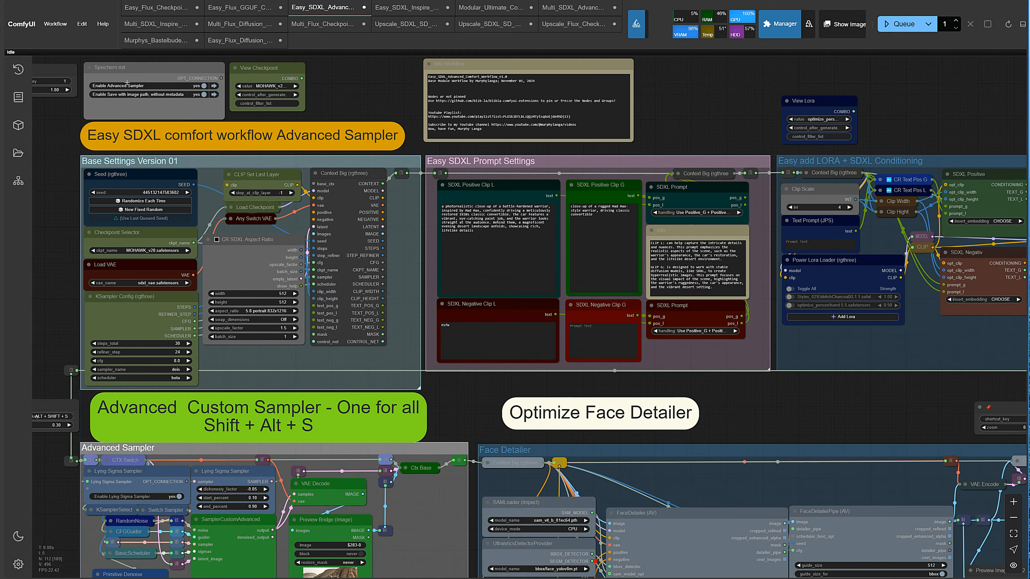
left_click(901, 24)
scroll(718, 95, "down", 6)
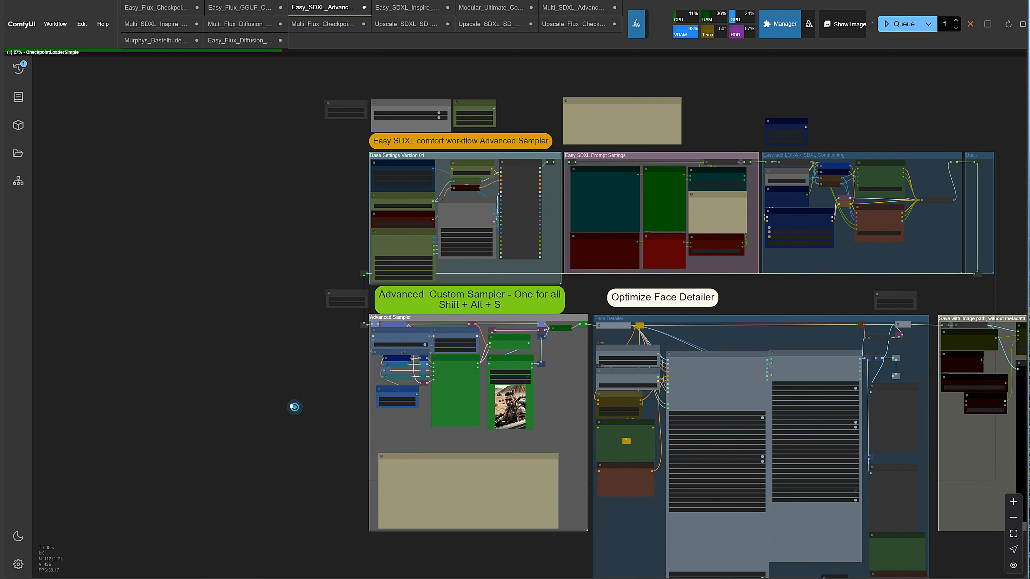
left_click_drag(295, 410, 141, 301)
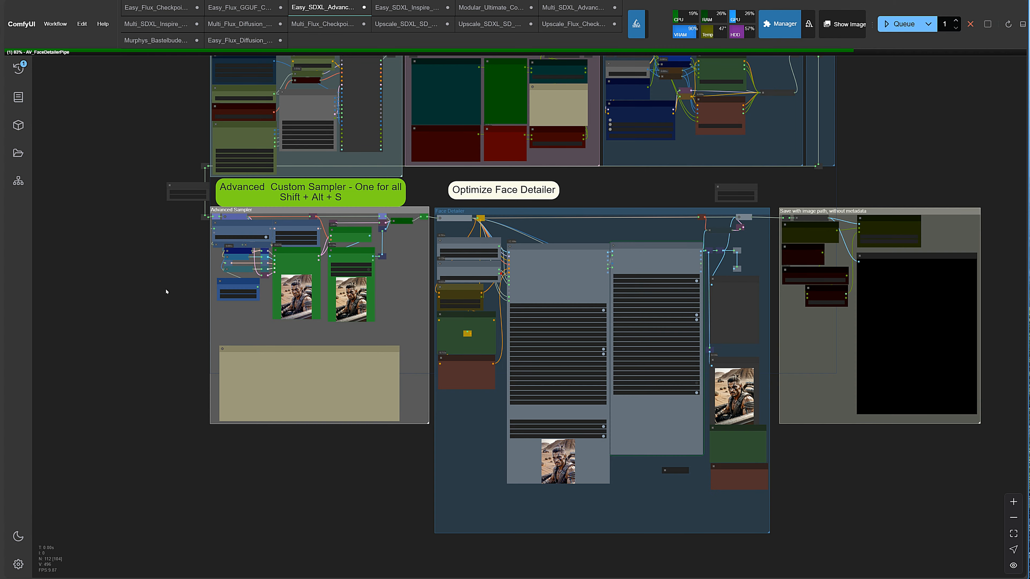
- Examine the generated portrait in the Face Detailer previews and in the save group's image preview
scroll(814, 475, "up", 6)
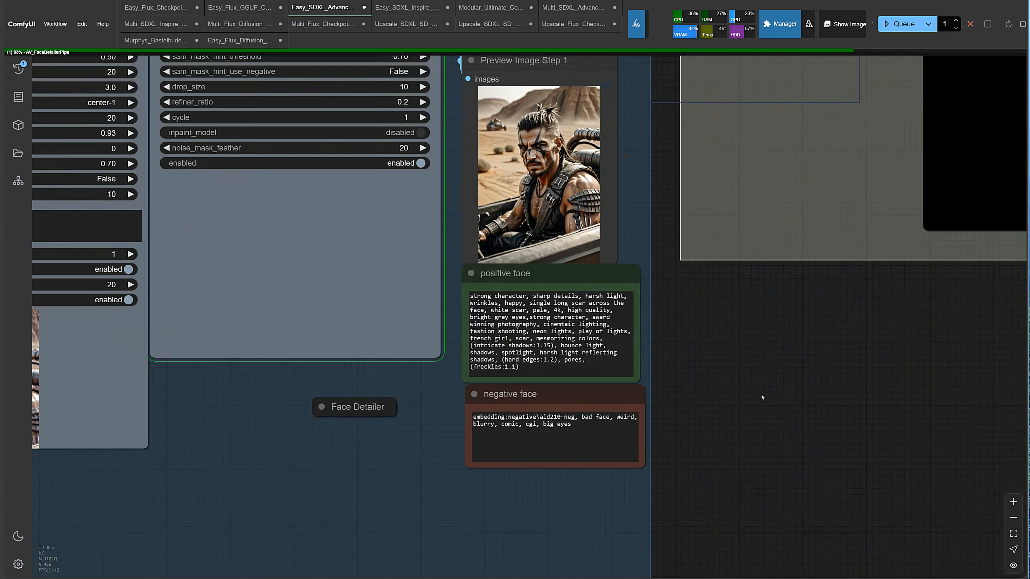
left_click_drag(761, 375, 787, 494)
left_click_drag(765, 440, 780, 507)
scroll(766, 509, "down", 1)
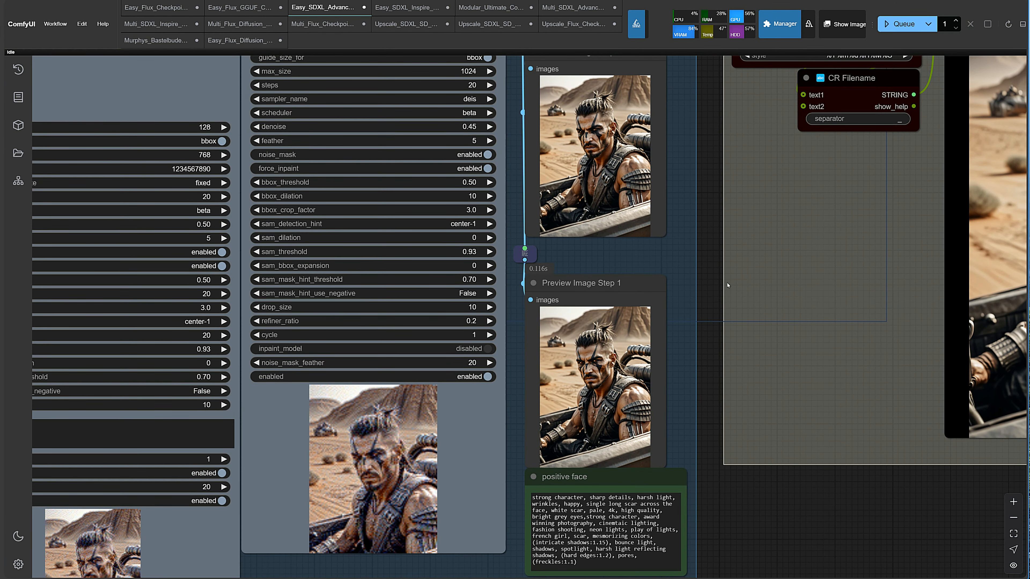
scroll(803, 354, "down", 5)
scroll(900, 508, "up", 3)
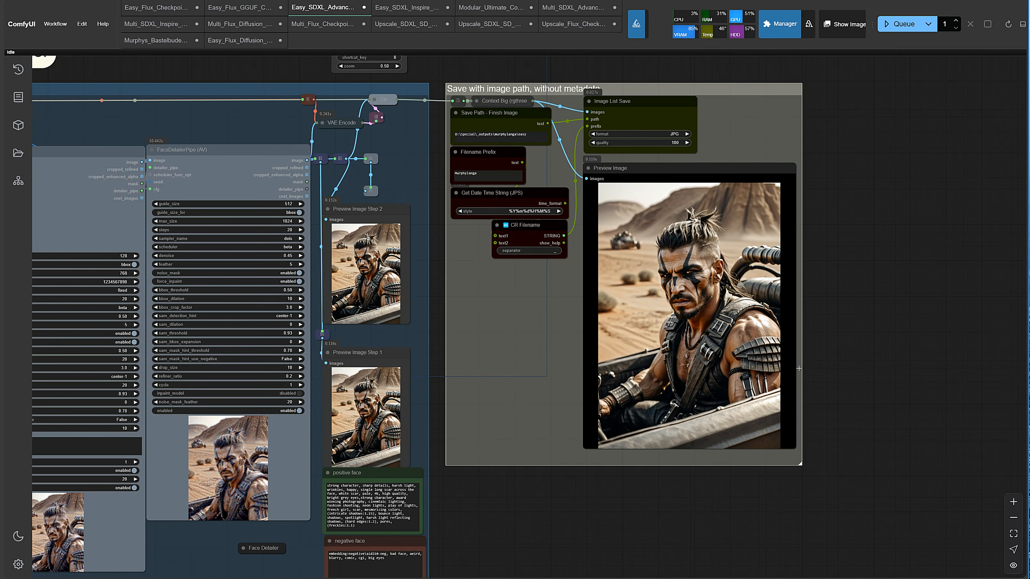
scroll(813, 303, "up", 3)
scroll(813, 303, "up", 2)
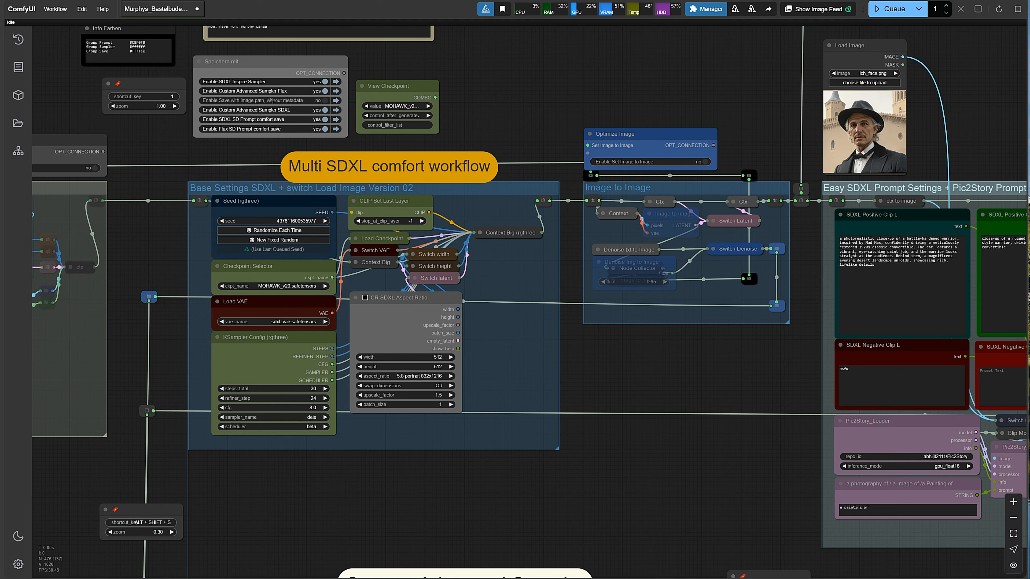
- Try the Speichern mit node: jump to the SDXL Inspire Sampler and Flux SD Prompt comfort save groups, and toggle Custom Advanced Sampler SDXL off and on
left_click(337, 83)
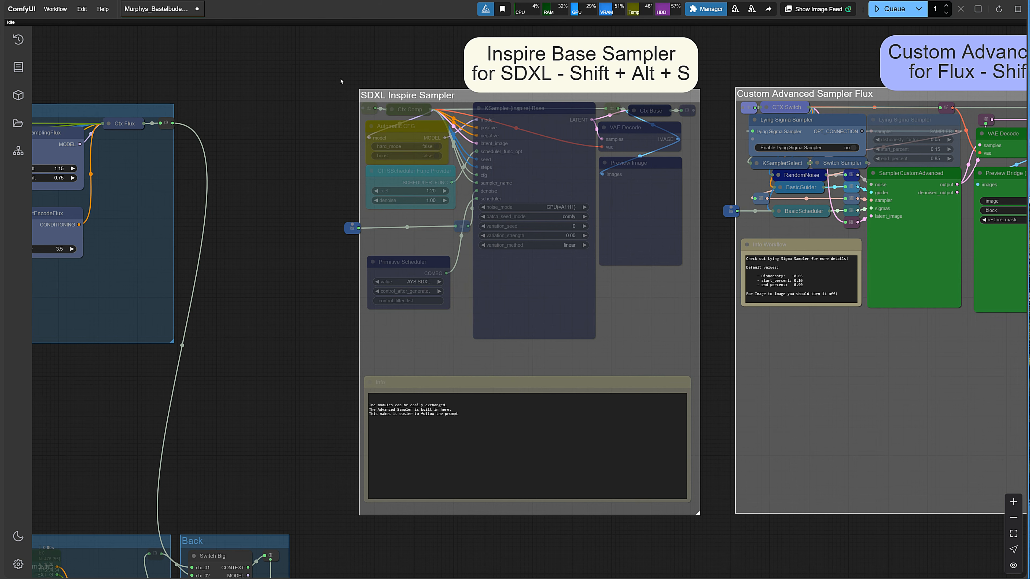
key("1")
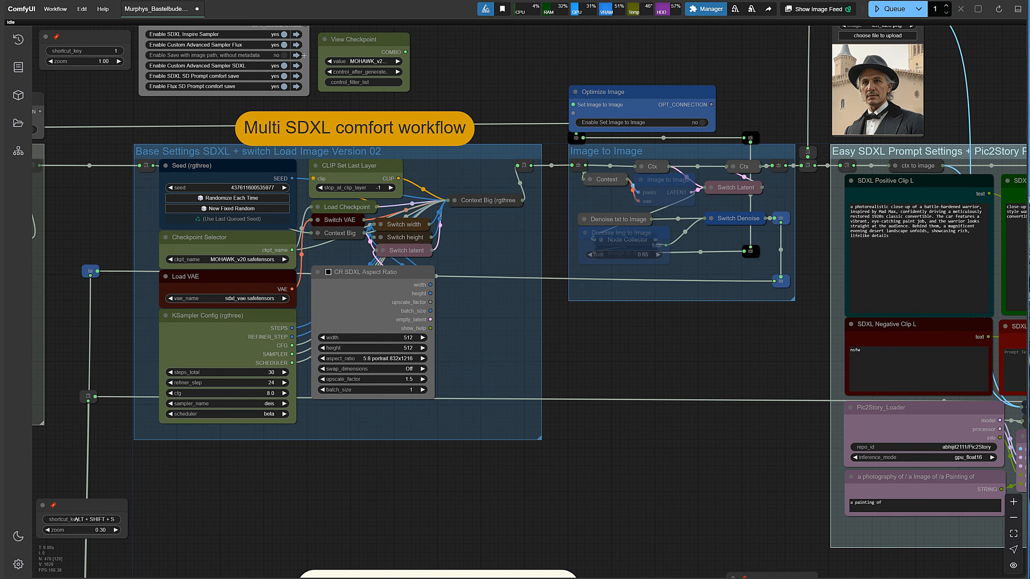
left_click(289, 68)
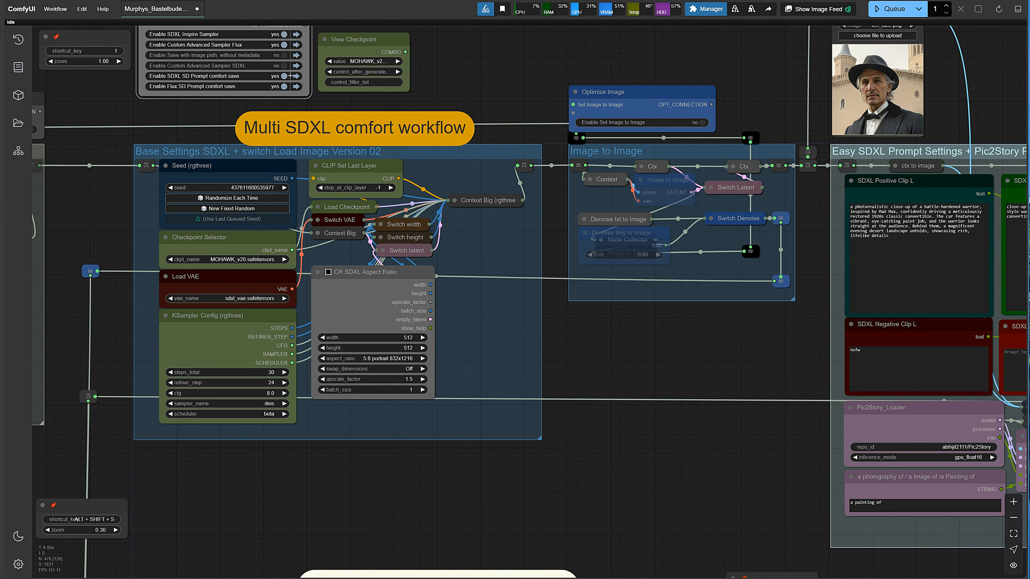
left_click(285, 66)
left_click(297, 87)
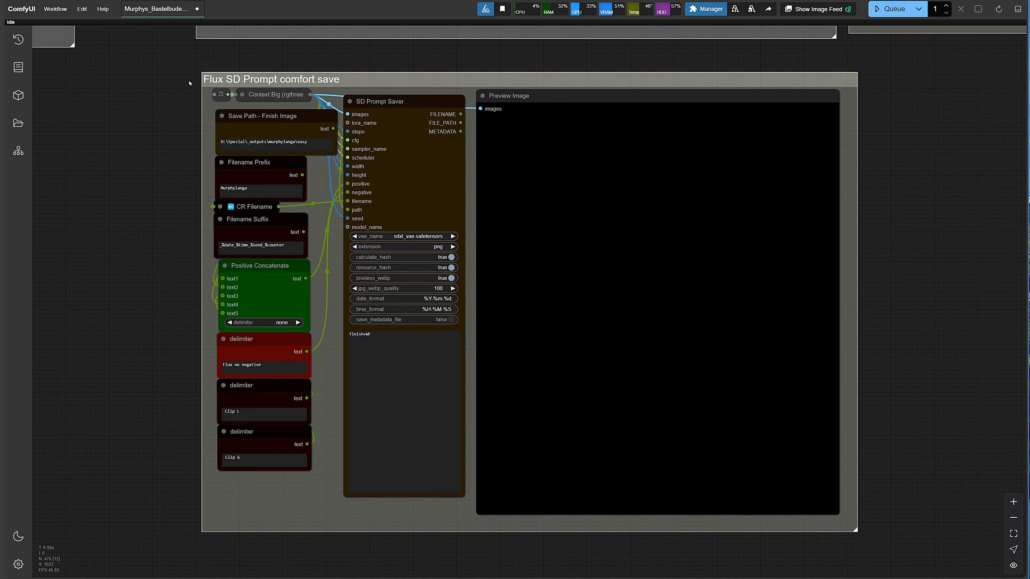
key("1")
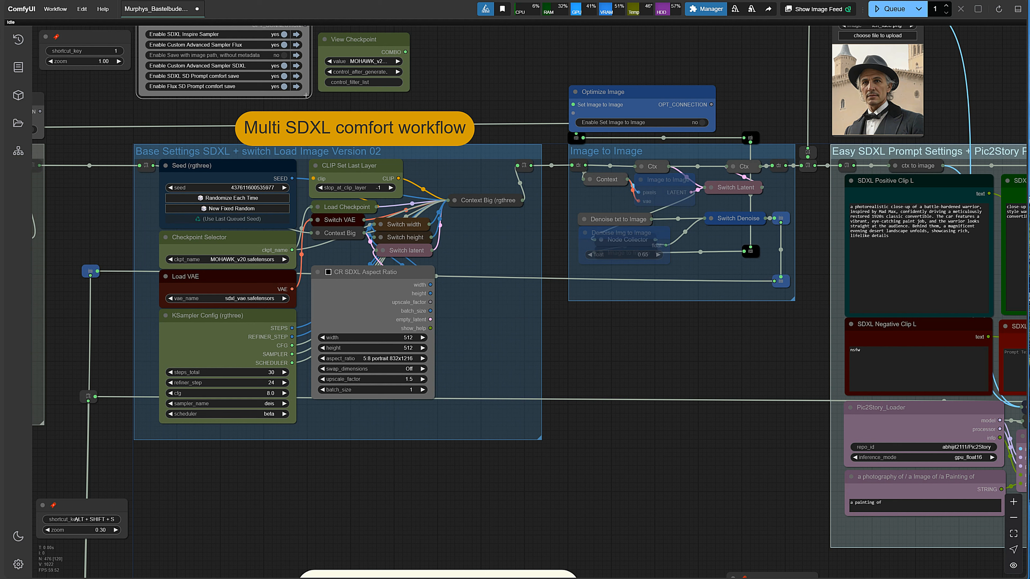
- Review the matchColors, matchTitle and other properties of the Speichern mit Fast Groups Muter node, then close its properties
right_click(309, 66)
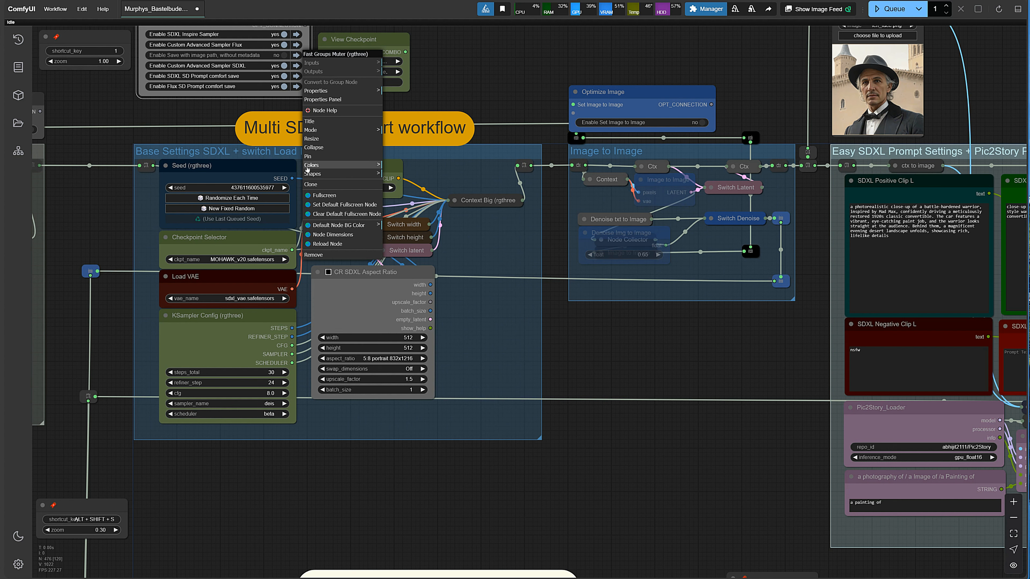
left_click(322, 91)
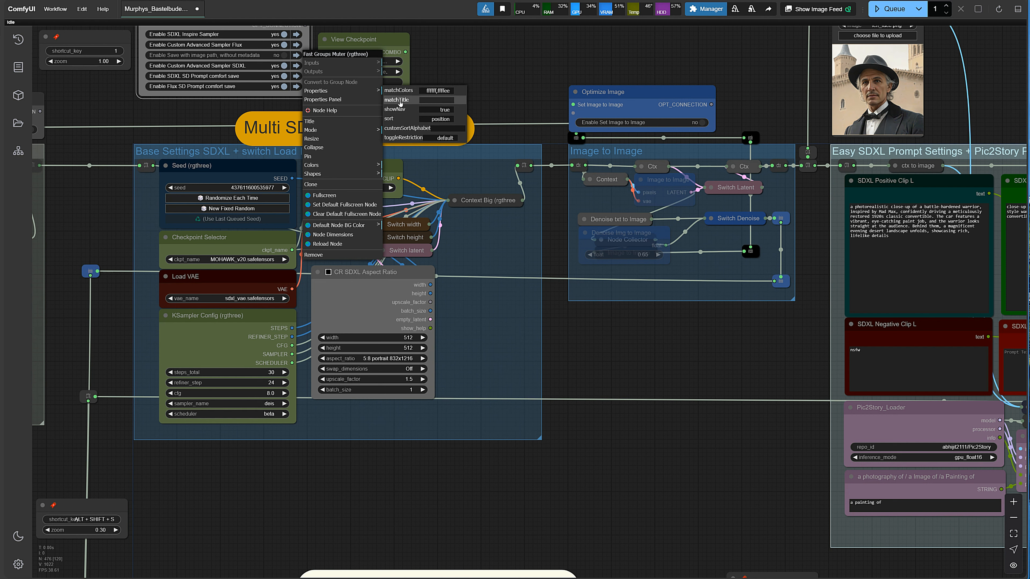
left_click(332, 100)
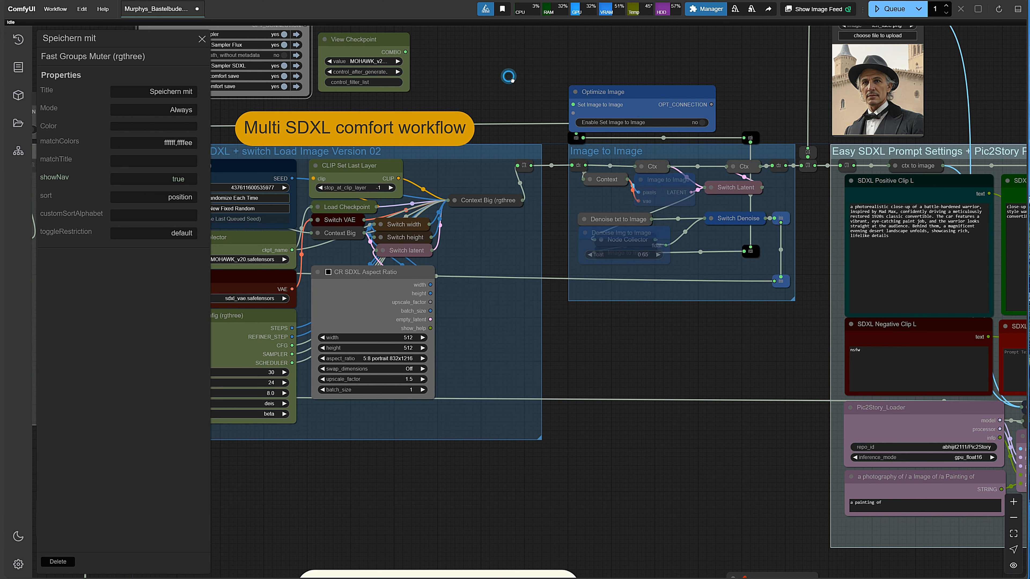
left_click(202, 39)
- Set a custom group colour of #FFFFFF on the Base Settings SDXL + switch Load Image Version 02 group
left_click_drag(449, 60, 526, 132)
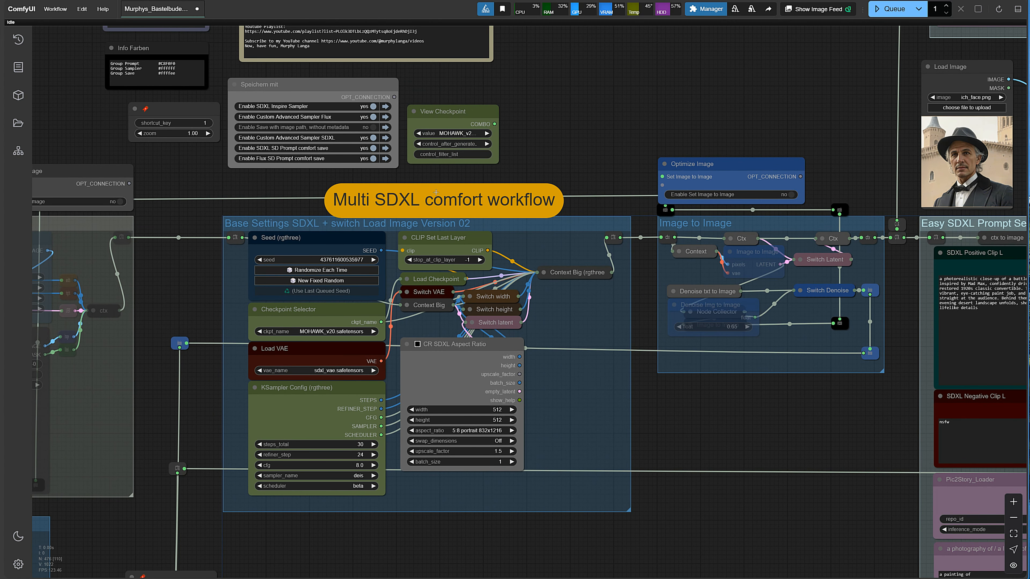
left_click_drag(560, 159, 540, 105)
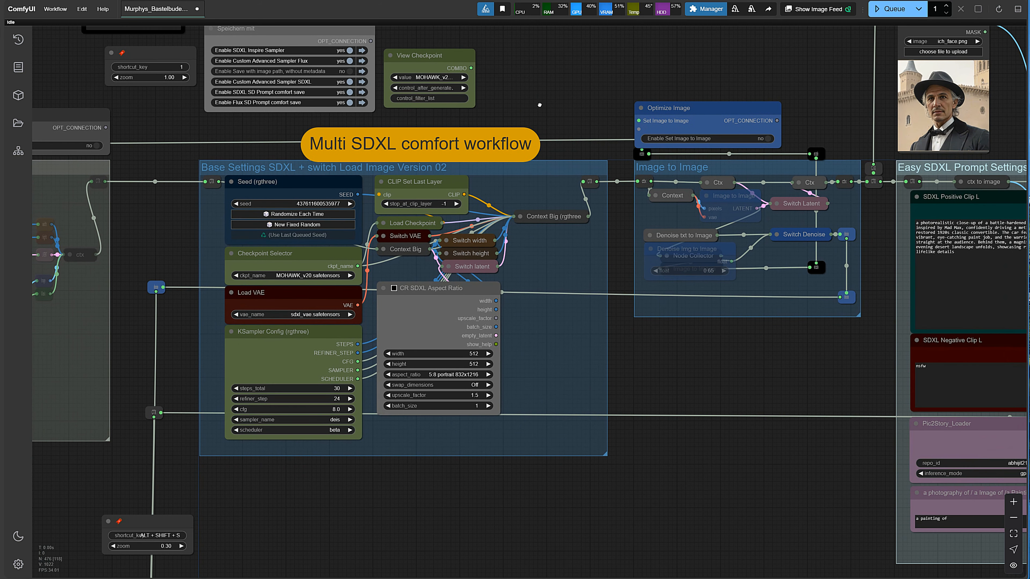
right_click(516, 172)
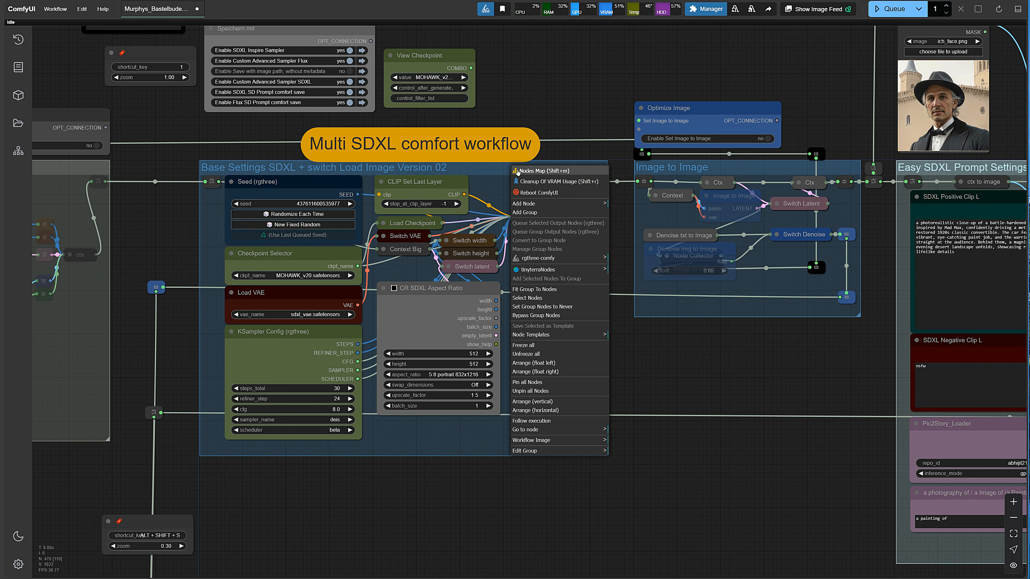
left_click(521, 451)
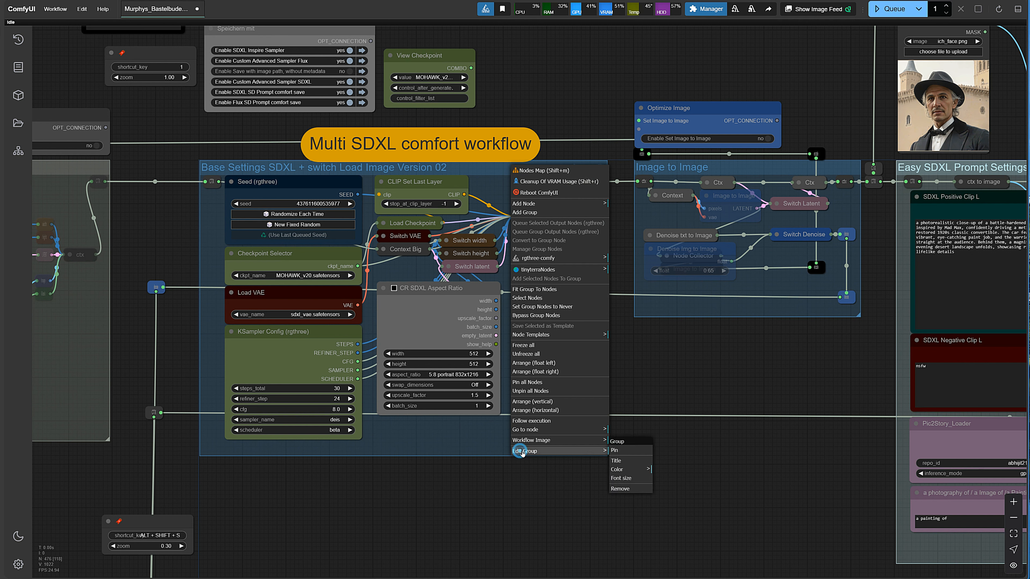
left_click(623, 470)
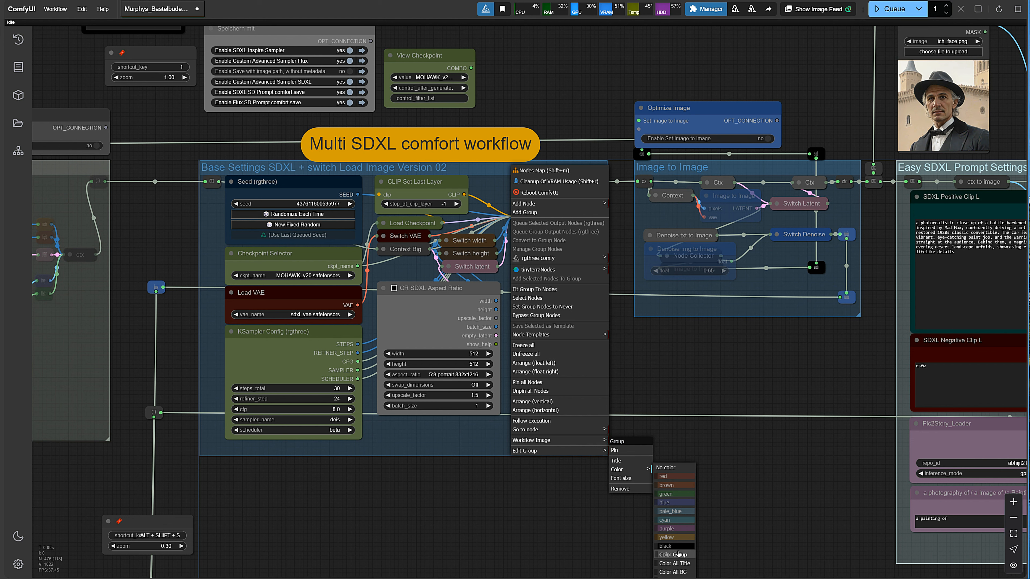
scroll(677, 556, "down", 2)
scroll(675, 564, "down", 1)
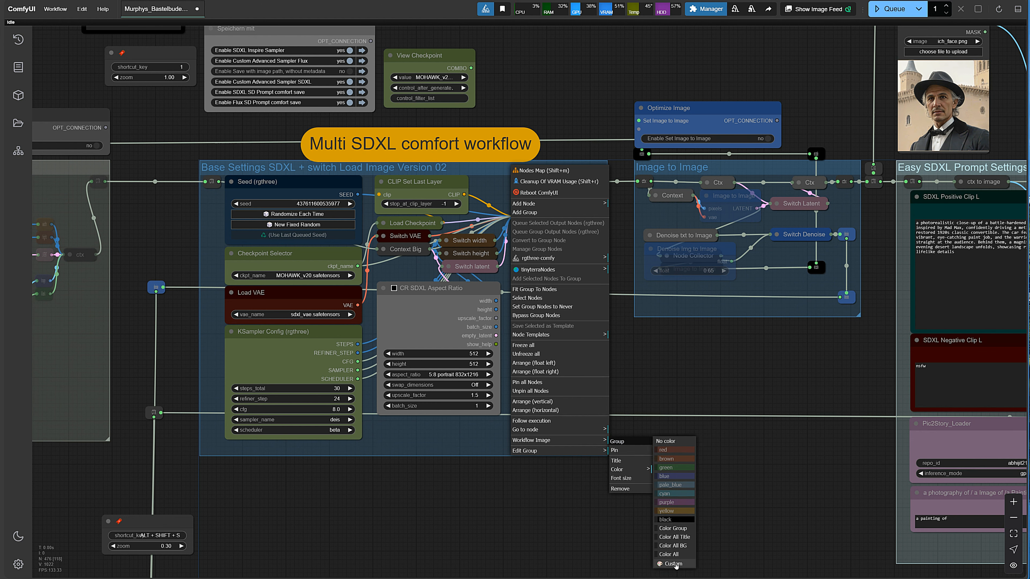
left_click(671, 564)
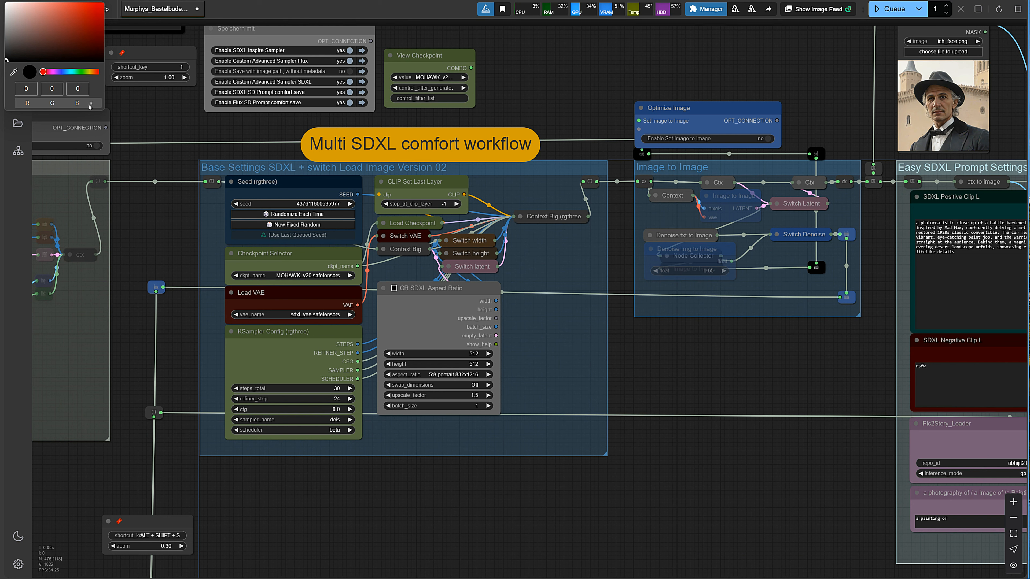
left_click(92, 104)
left_click(91, 105)
triple_click(75, 89)
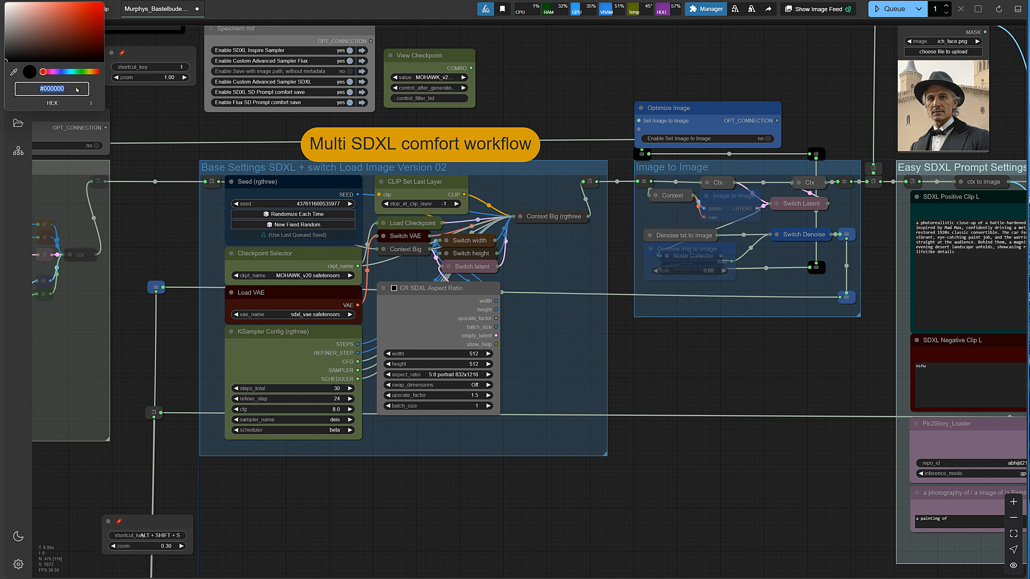
type("#11111")
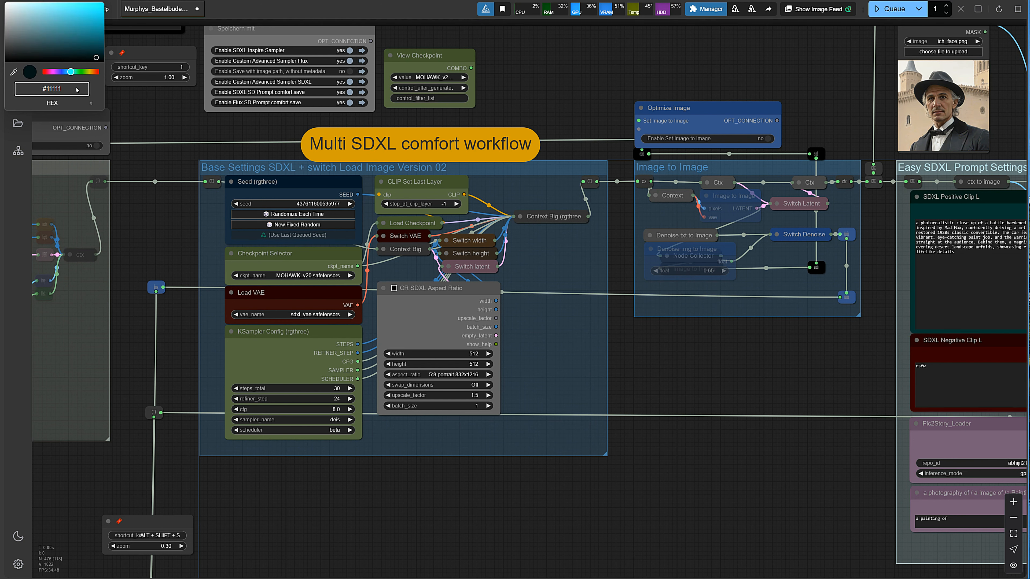
key("BackSpace")
key("BackSpace")
key("BackSpace")
key("BackSpace")
type("FFFFFF")
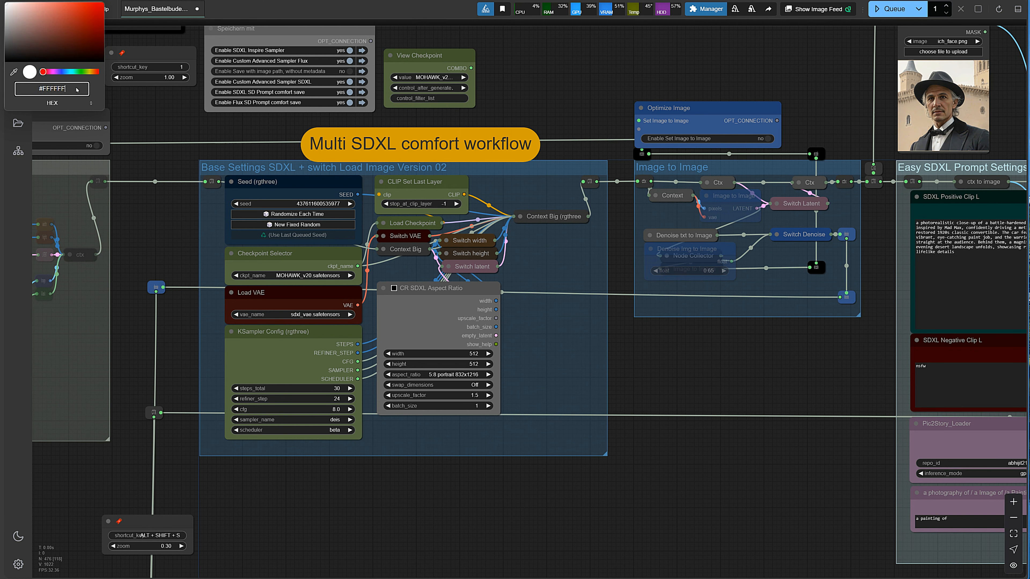
key("Return")
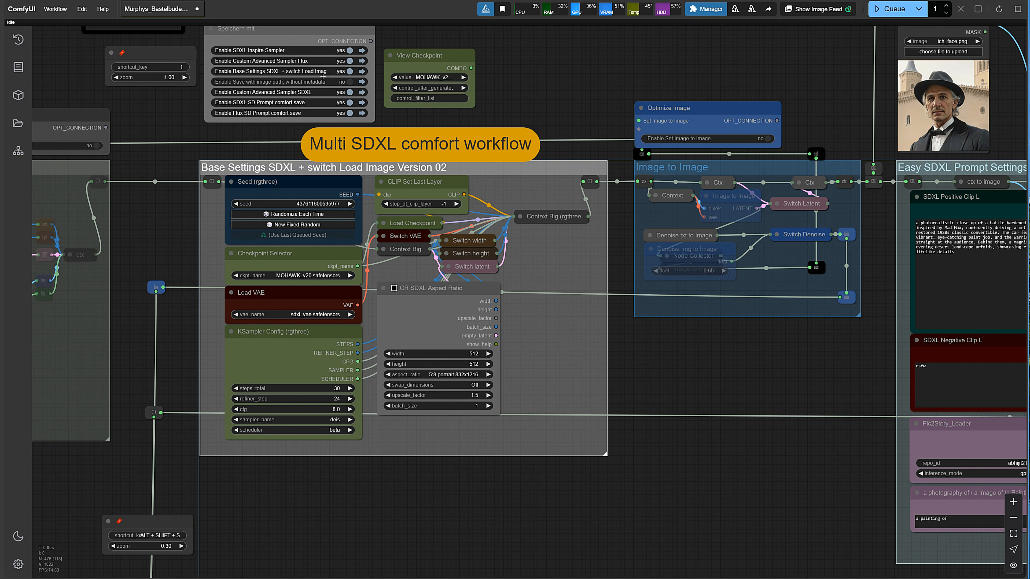
- Test the Base Settings SDXL entry in the Speichern mit node by switching the group off and back on
left_click(350, 71)
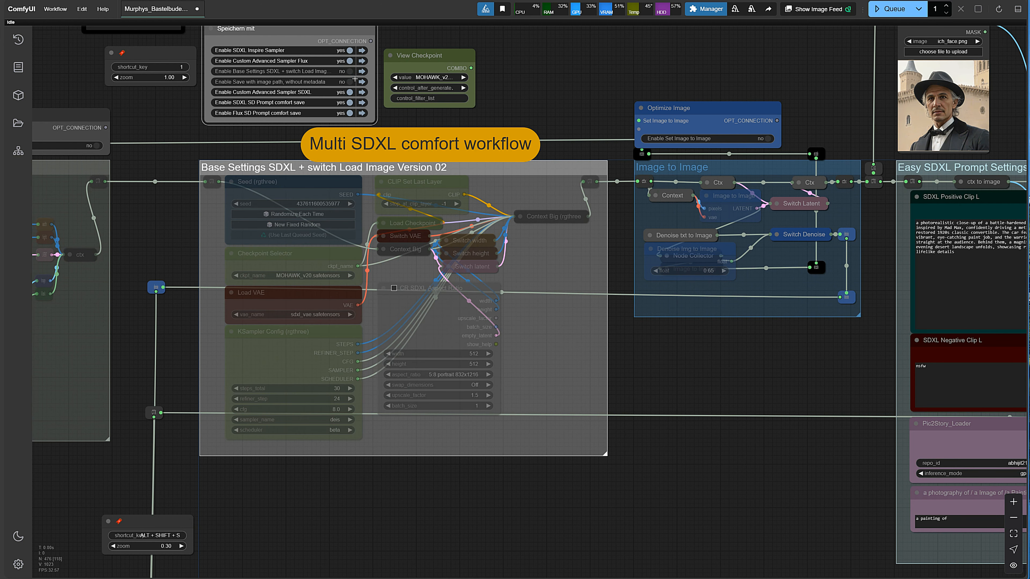
left_click(350, 71)
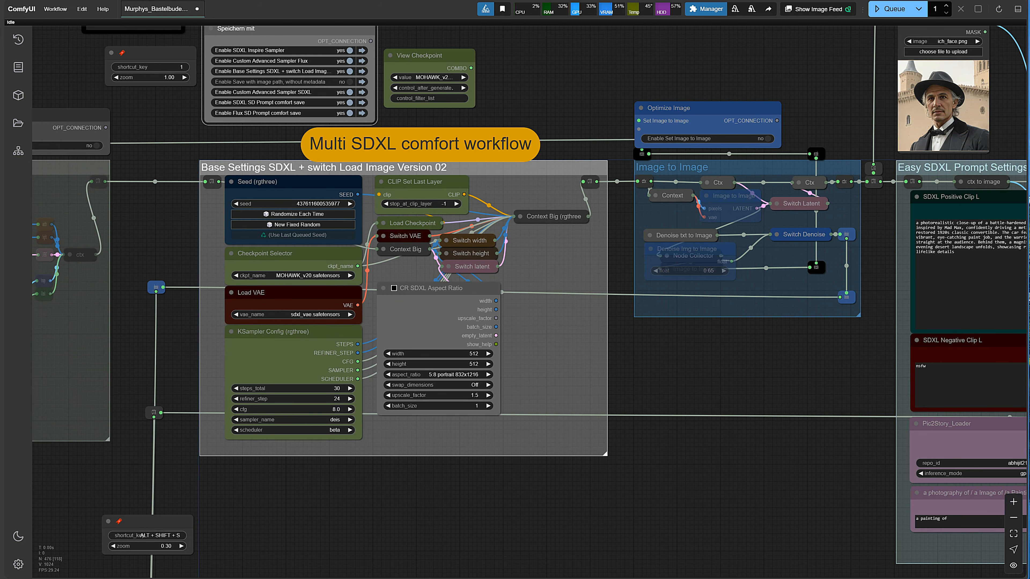
scroll(573, 75, "down", 12)
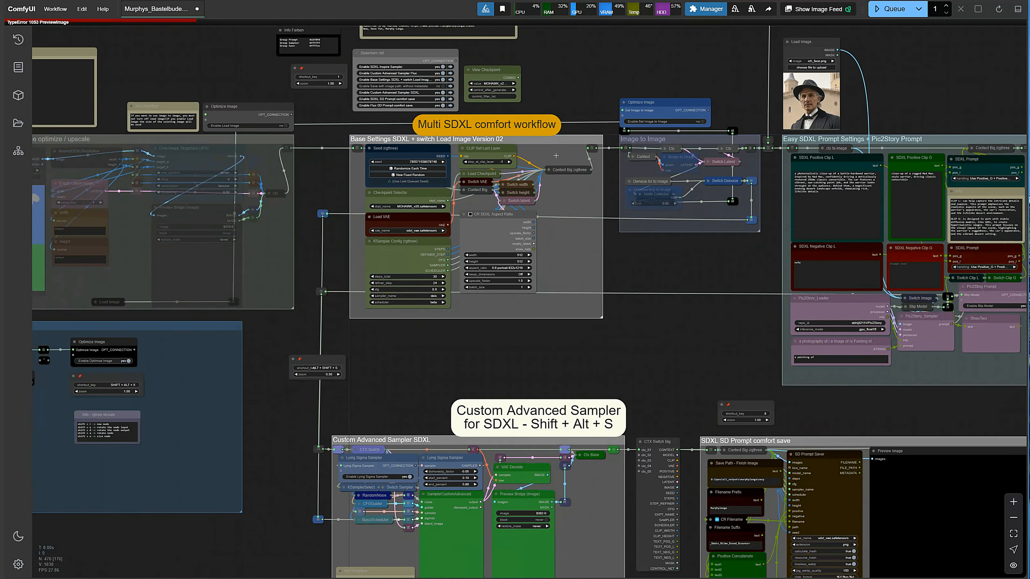
scroll(611, 242, "down", 3)
left_click_drag(635, 258, 683, 361)
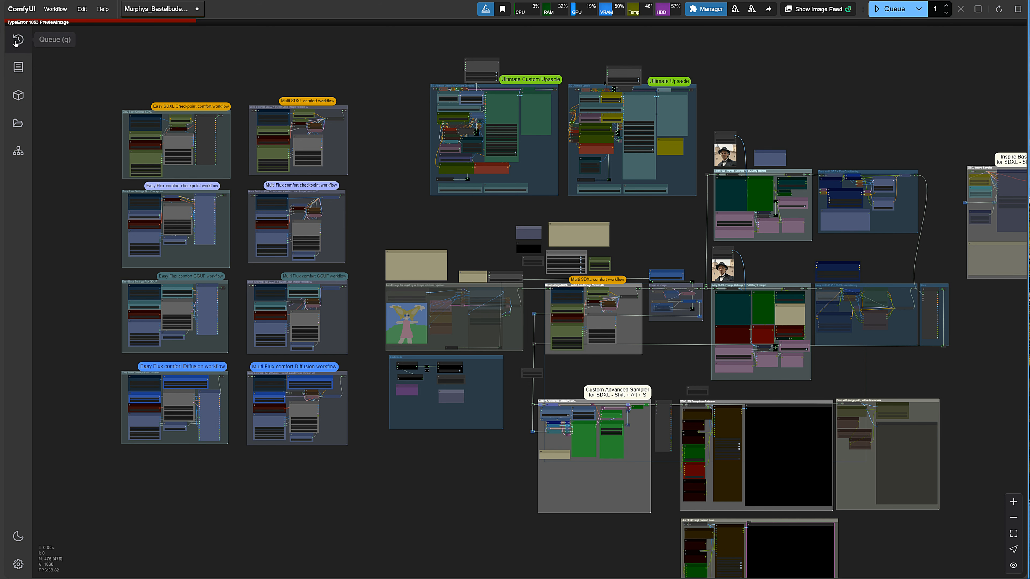
- Open the workflow file Easy_SDXL_Advanced_Comfort_Workflow_v1.0.json and close the workflows sidebar
left_click(18, 123)
left_click(167, 35)
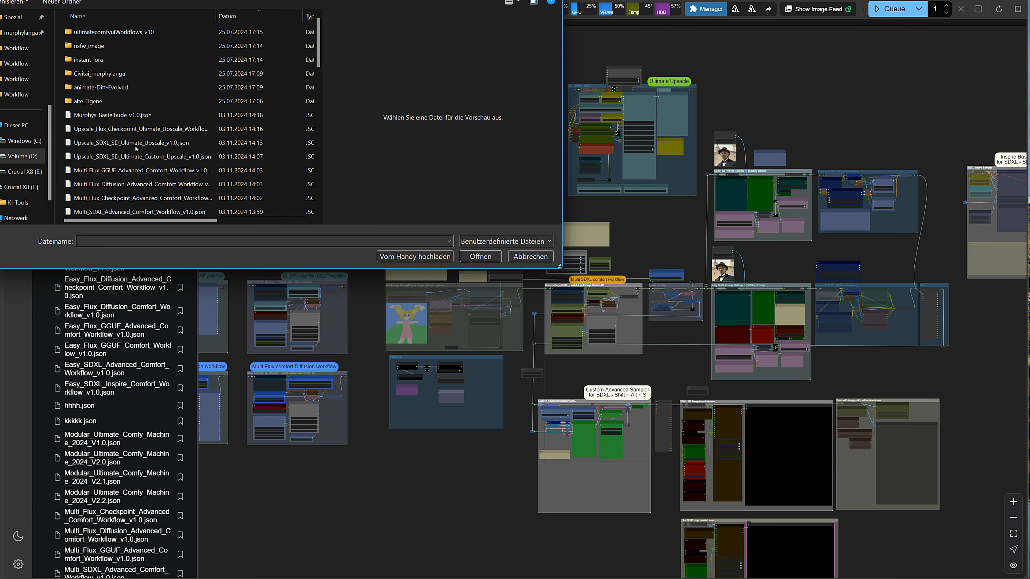
scroll(138, 148, "down", 2)
scroll(137, 148, "down", 1)
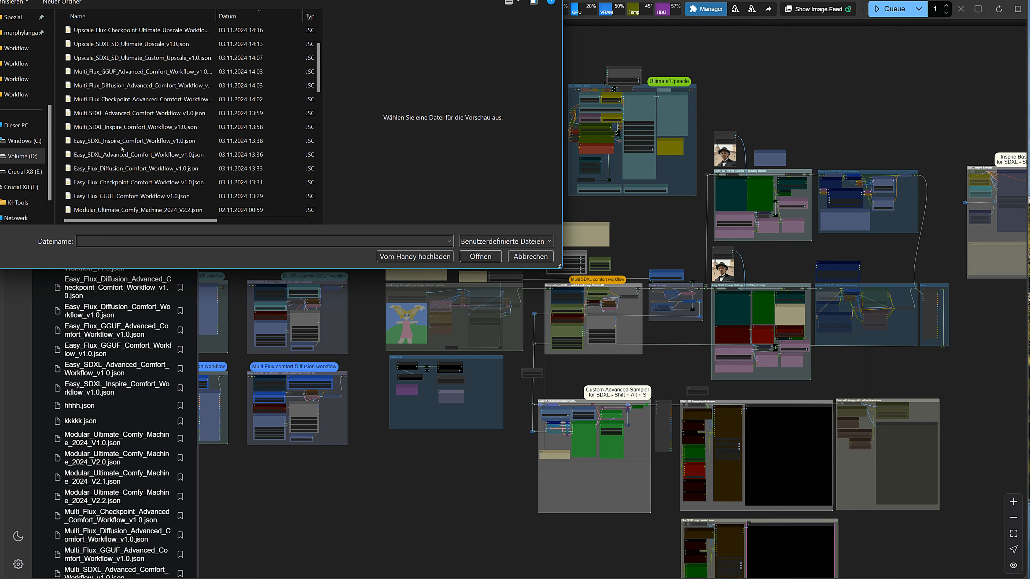
left_click(159, 157)
left_click(474, 257)
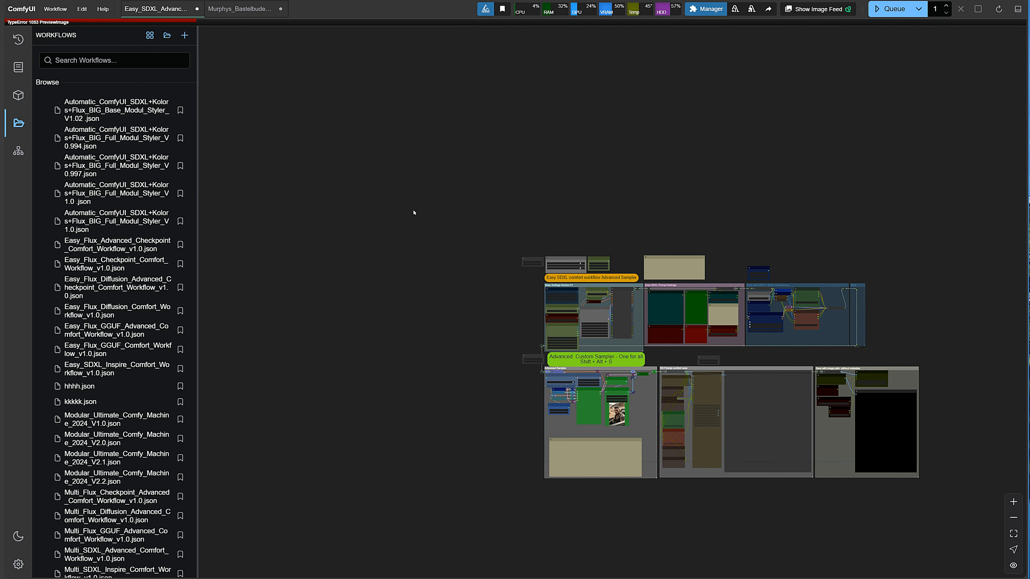
left_click(18, 123)
- Try the Seed node's fixed random option, leave the seed on Randomize Each Time, and queue the workflow
left_click_drag(504, 145, 229, 76)
scroll(270, 250, "up", 6)
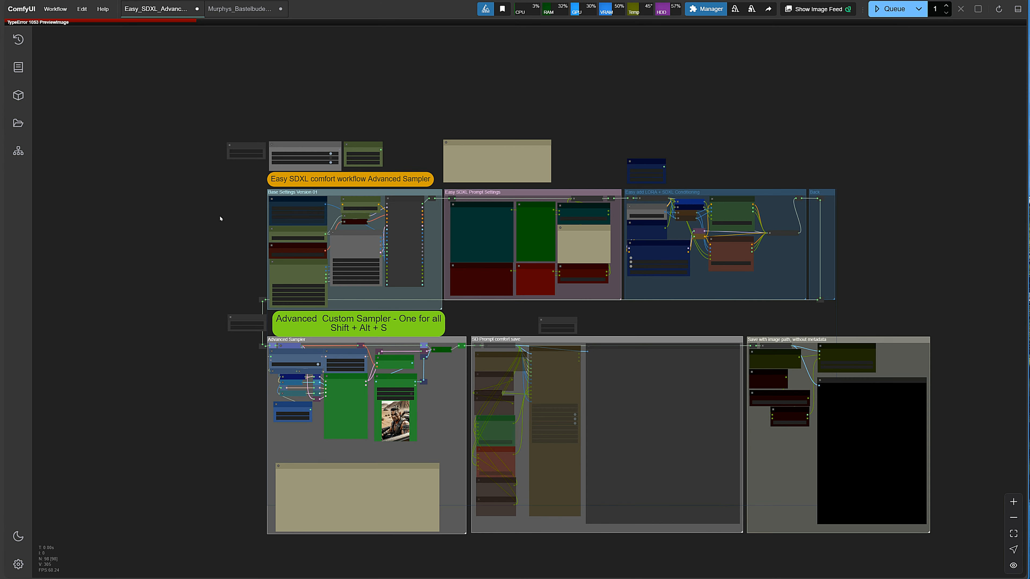
scroll(220, 220, "up", 6)
left_click_drag(234, 228, 143, 160)
scroll(141, 159, "down", 2)
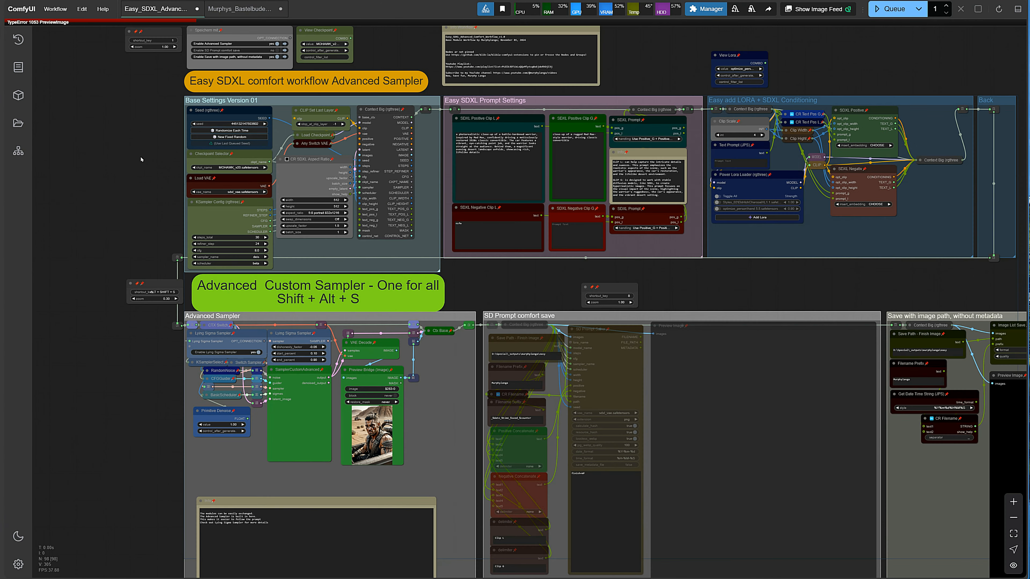
scroll(141, 159, "up", 2)
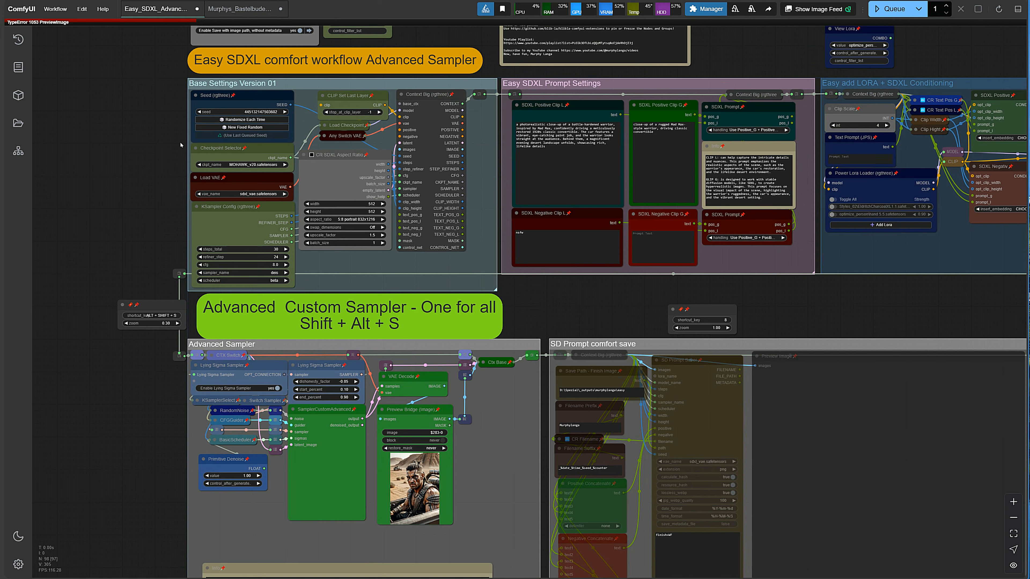
left_click(285, 112)
left_click(285, 112)
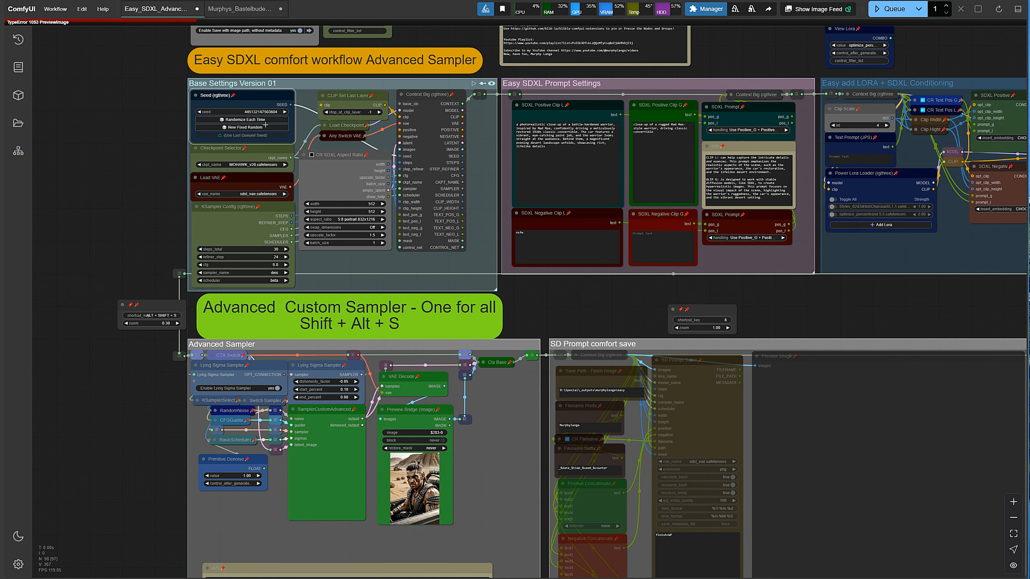
left_click(274, 120)
left_click(252, 128)
left_click(255, 128)
left_click(259, 120)
left_click(888, 9)
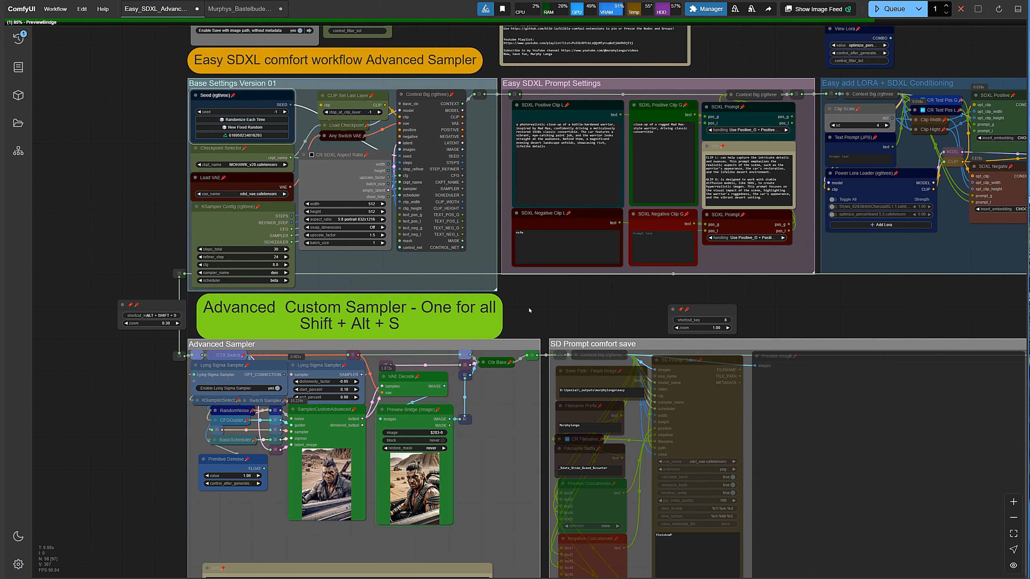
scroll(529, 310, "down", 3)
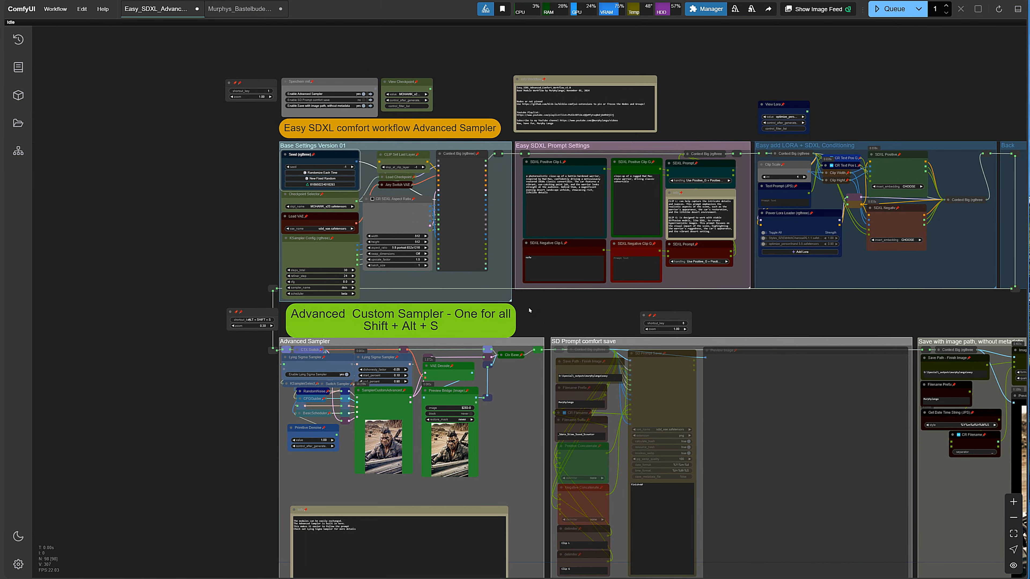
left_click_drag(542, 317, 538, 350)
scroll(327, 227, "up", 8)
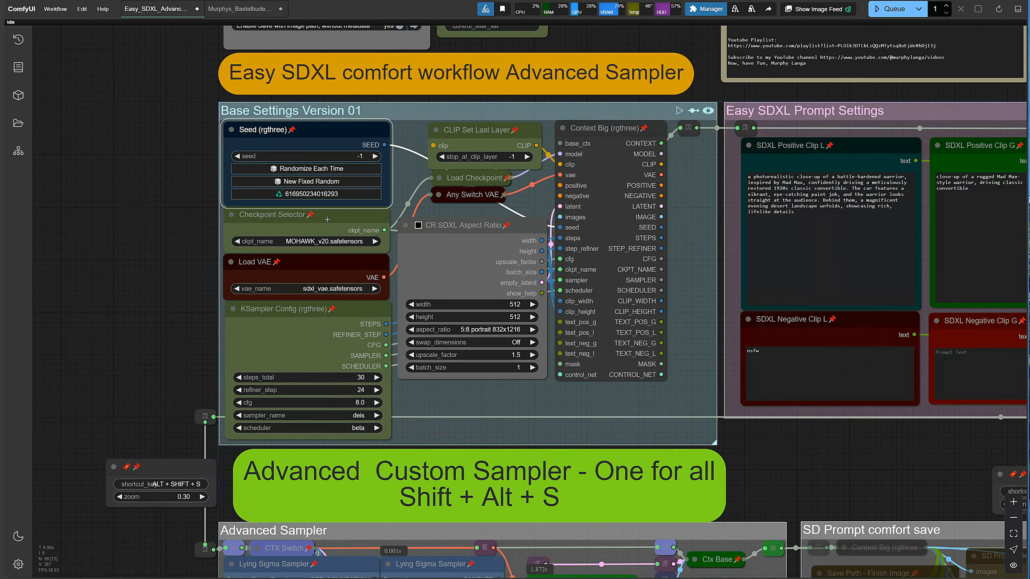
scroll(327, 219, "up", 3)
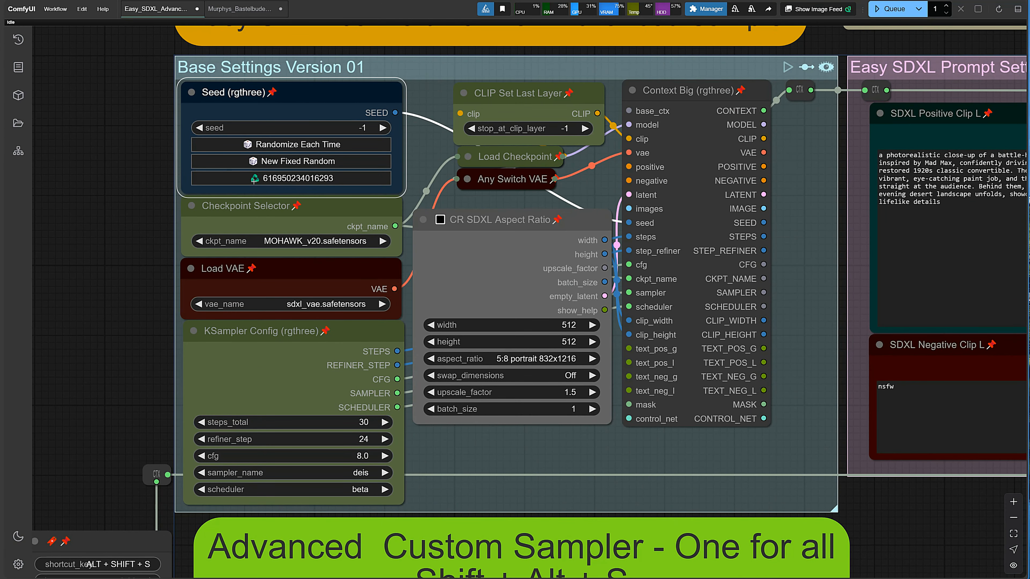
left_click(284, 183)
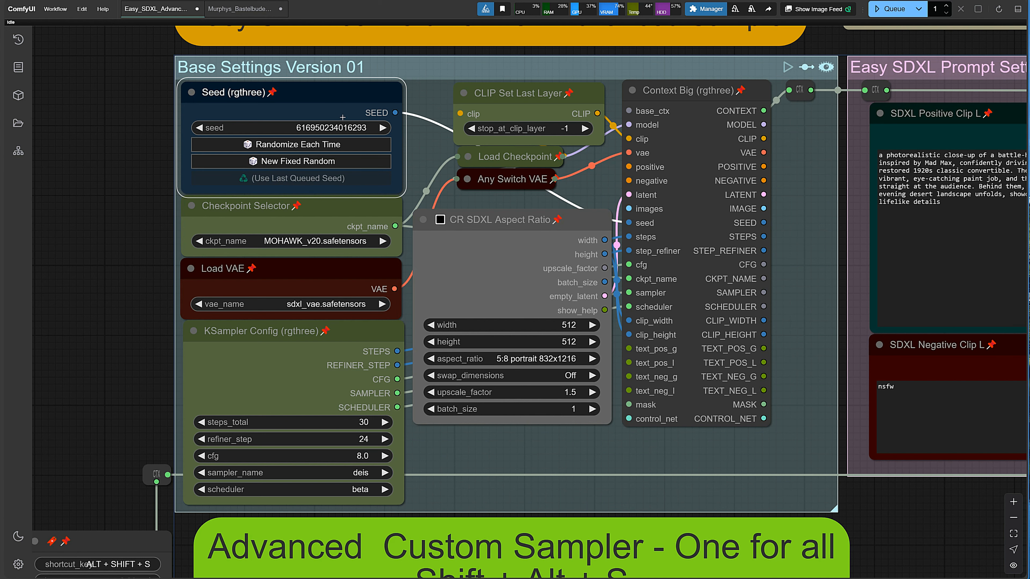
left_click(895, 8)
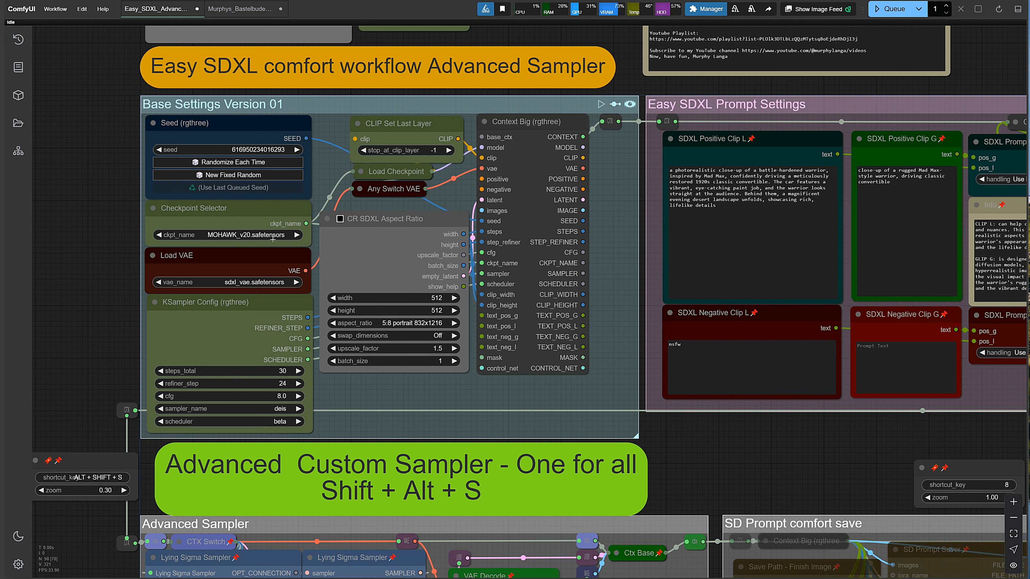
- Look through the checkpoints available in the Checkpoint Selector, and expand the Load Checkpoint node briefly to inspect its connections
left_click(281, 237)
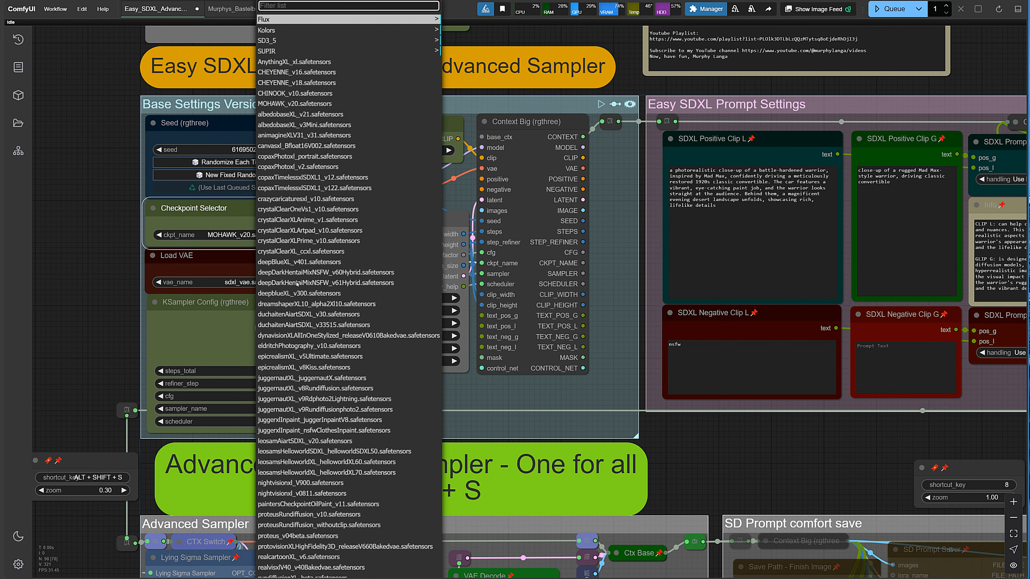
left_click(95, 226)
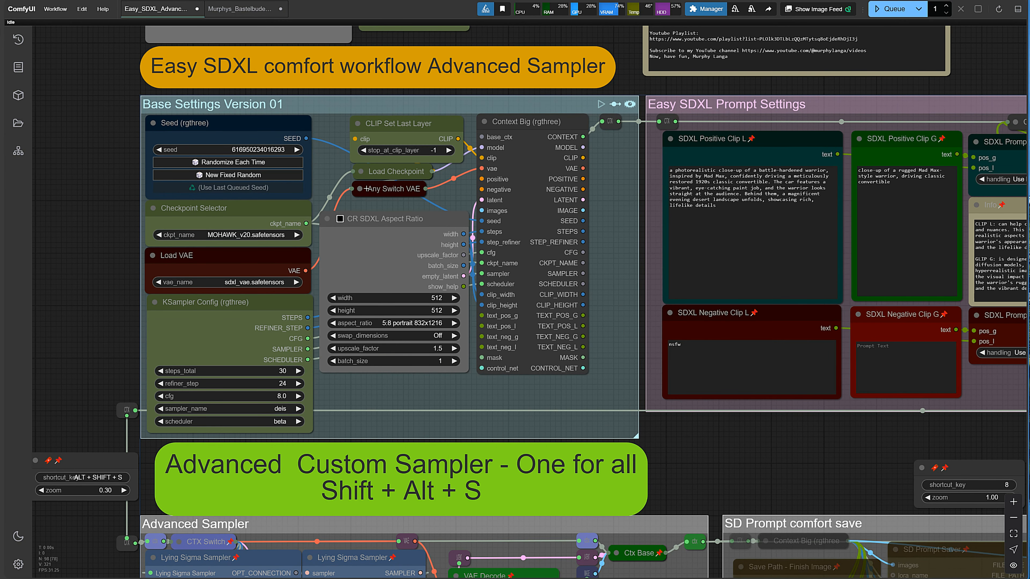
left_click(365, 177)
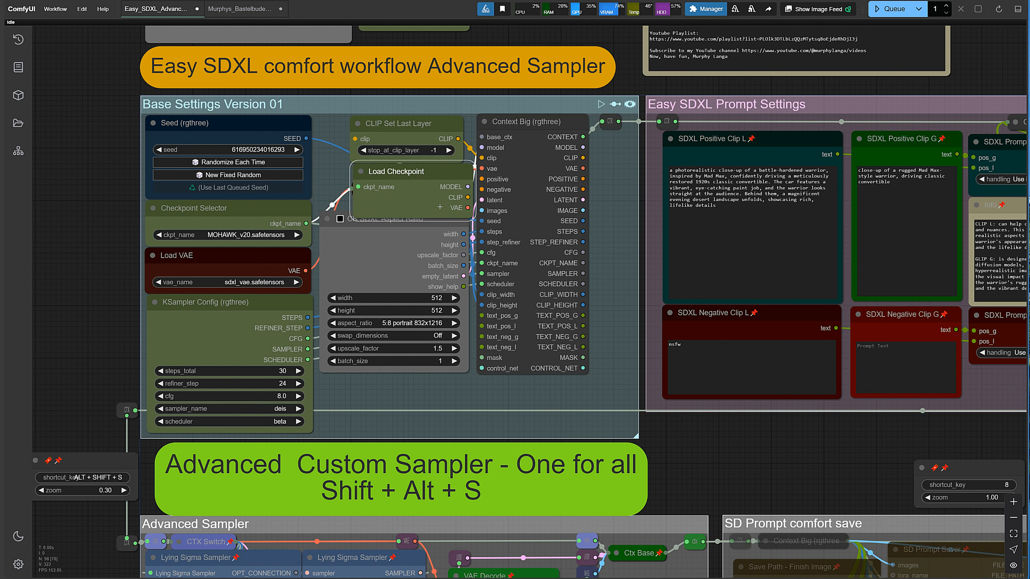
left_click(360, 171)
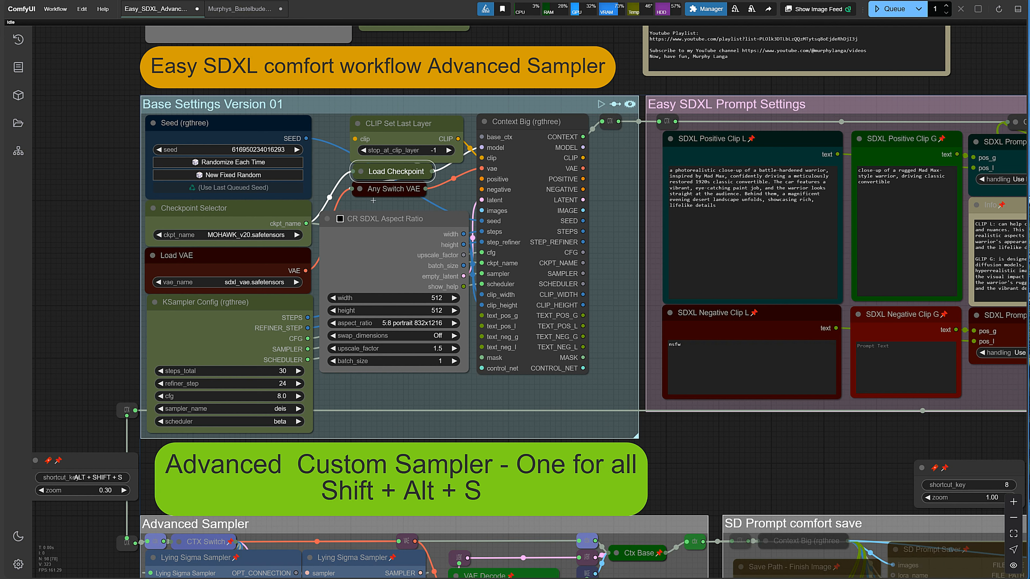
- Expand the Any Switch VAE node, move it over the Context Big node, and bypass the Load VAE node
left_click(360, 189)
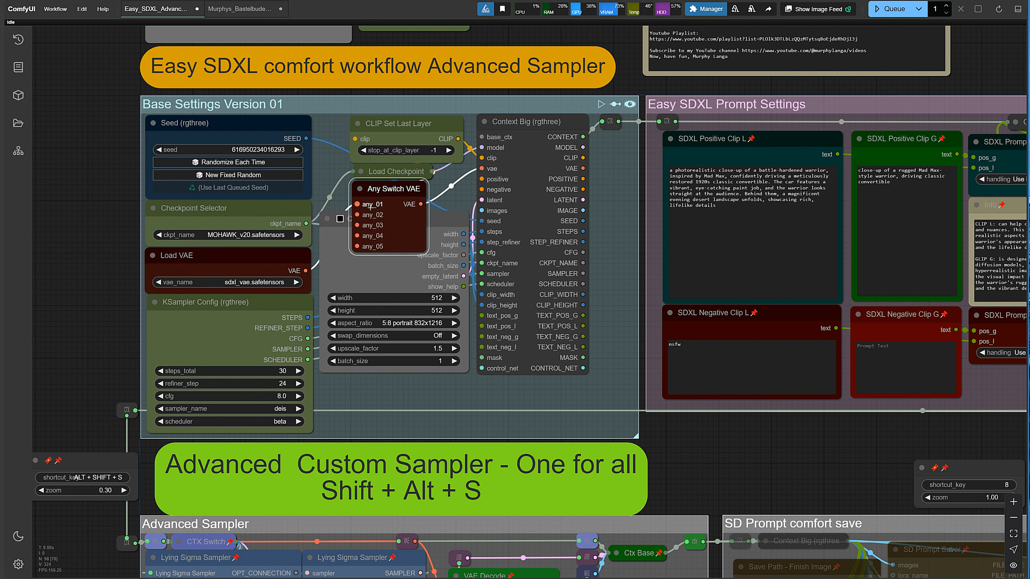
left_click_drag(396, 189, 489, 185)
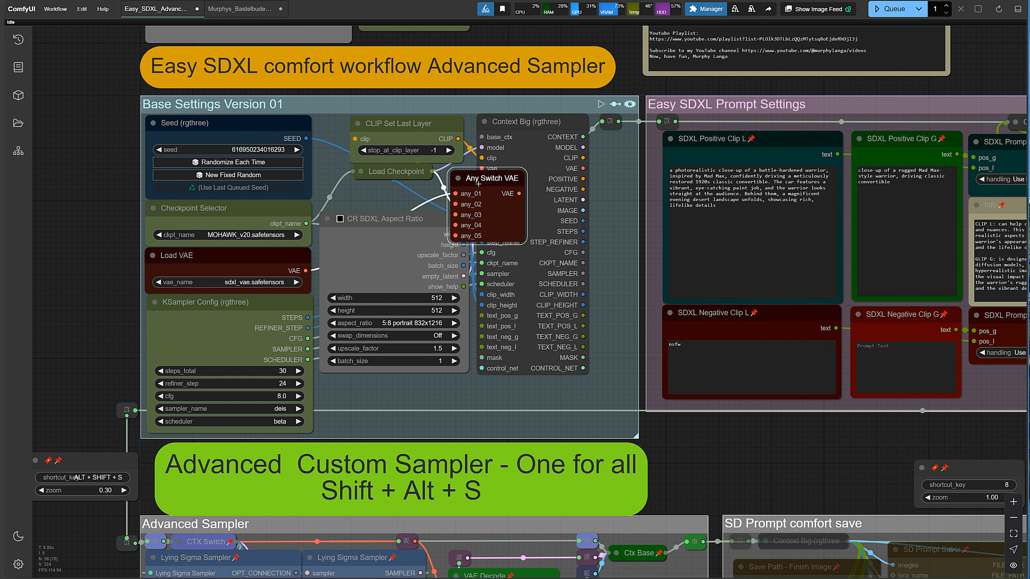
right_click(271, 260)
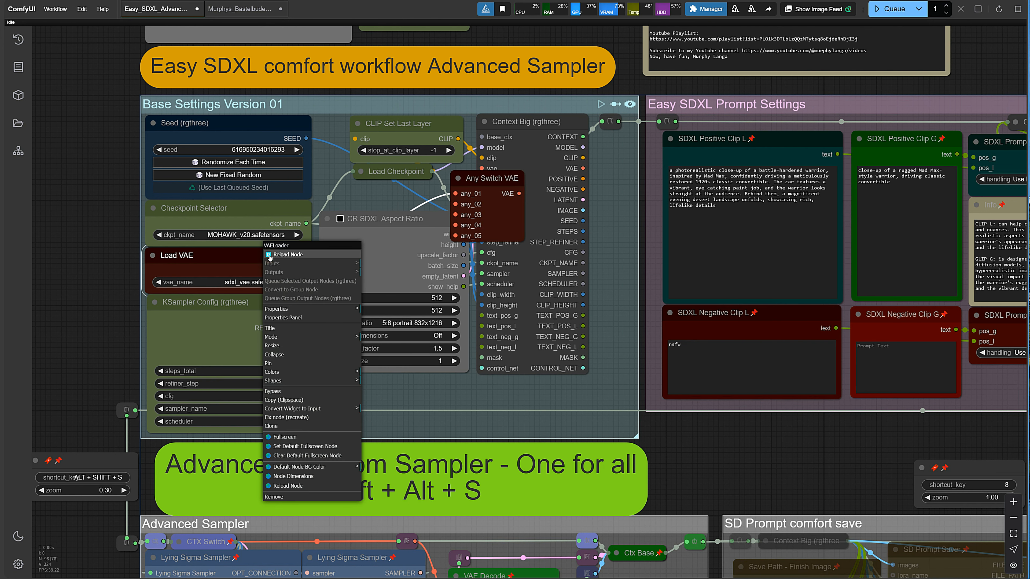
left_click(272, 391)
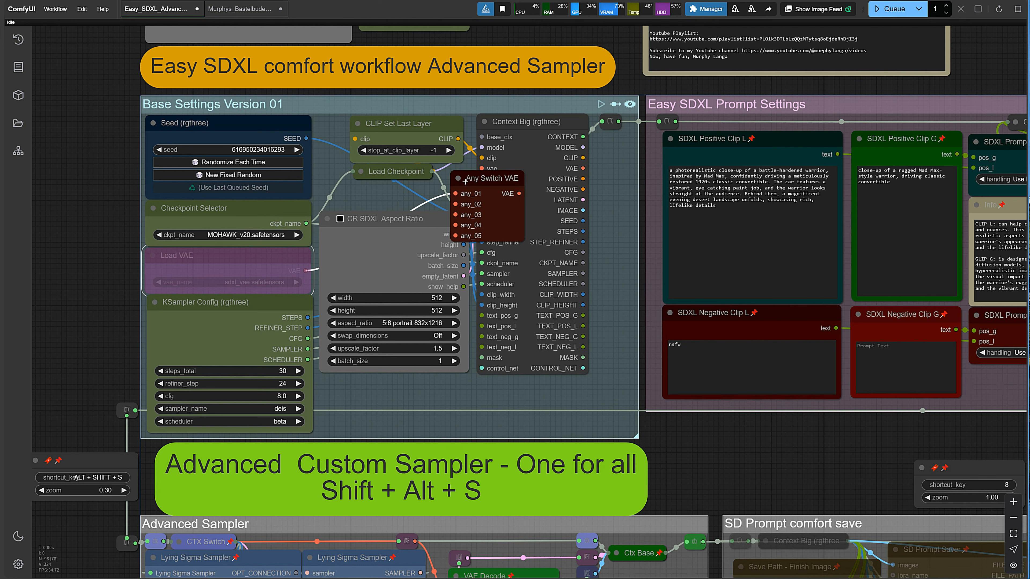
- Collapse the Any Switch VAE node, return it beneath Load Checkpoint, and remove the bypass from the Load VAE node
left_click(458, 179)
left_click_drag(480, 178, 377, 192)
right_click(276, 267)
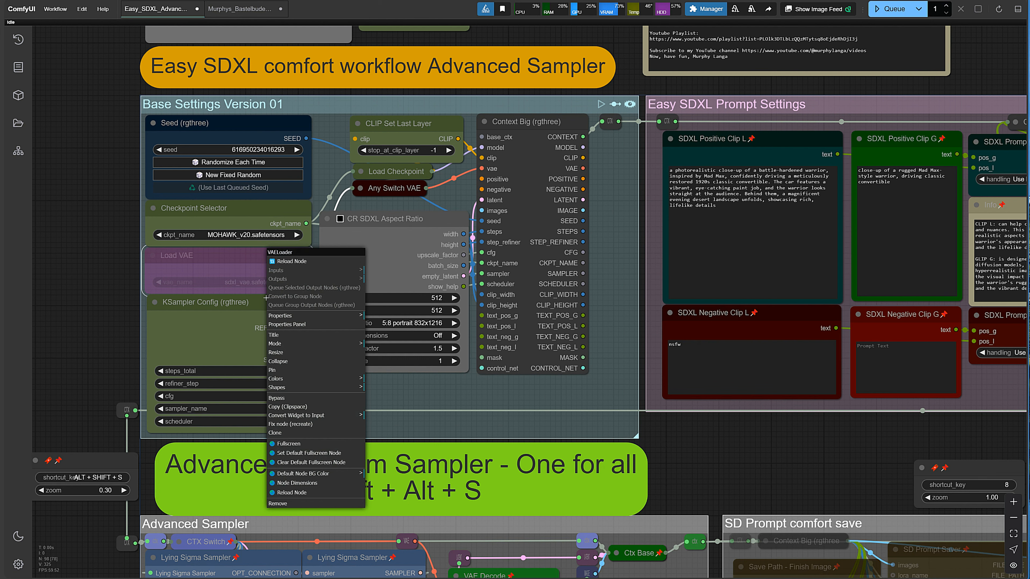
left_click(290, 399)
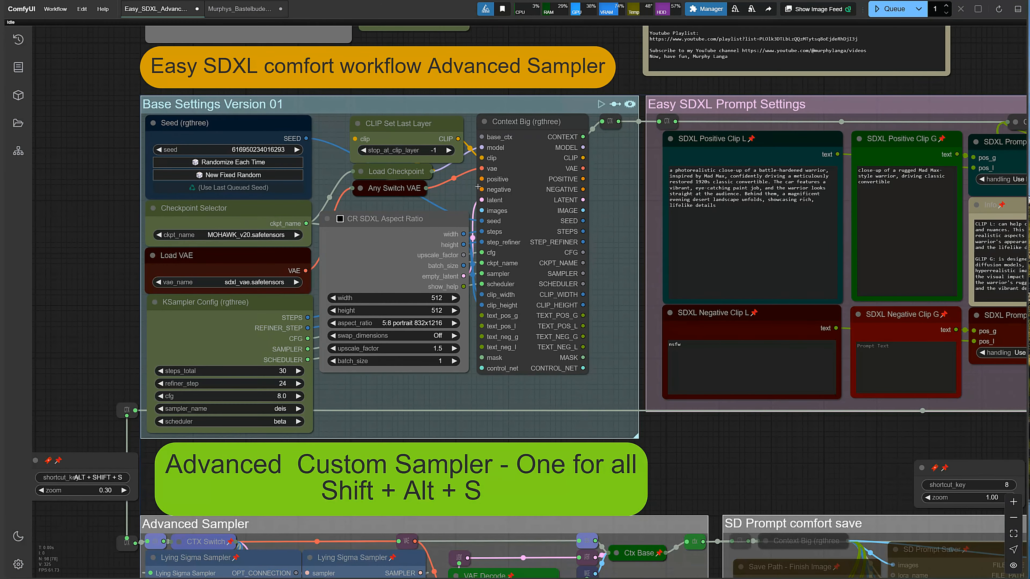
- Look through the samplers available for sampler_name in the KSampler Config node, leaving the selection as it is
left_click(241, 374)
left_click(358, 344)
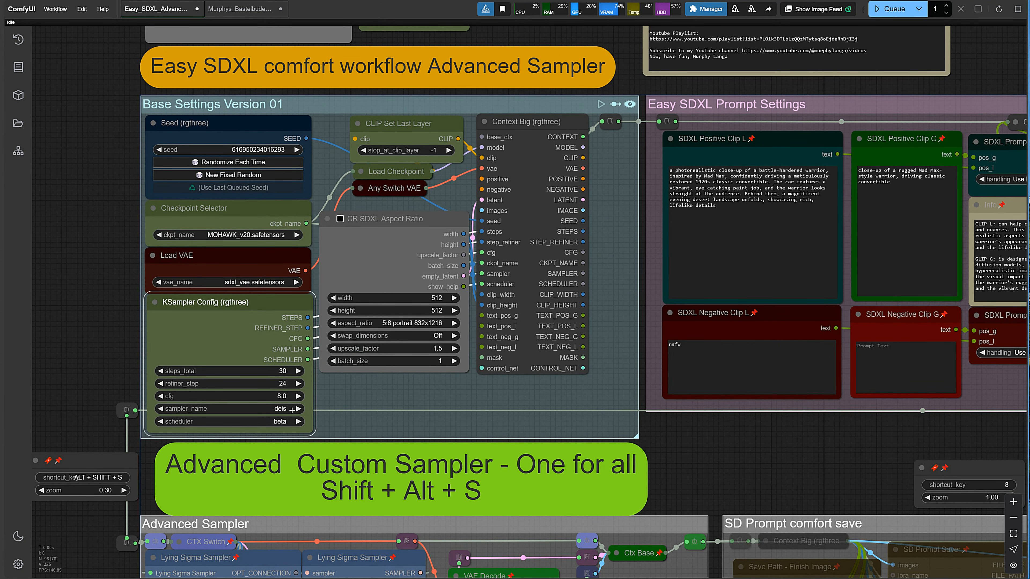
left_click(290, 410)
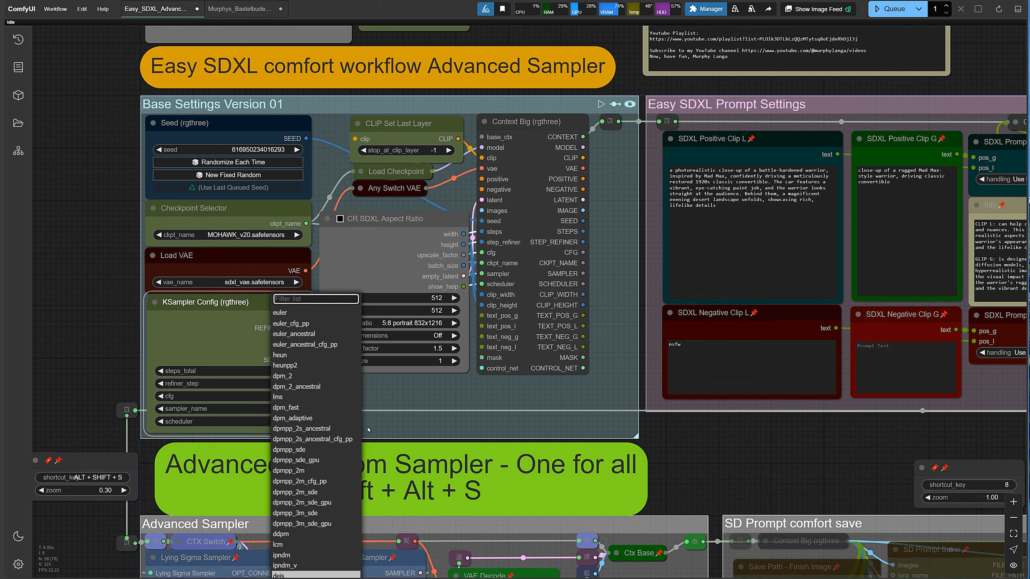
left_click(400, 393)
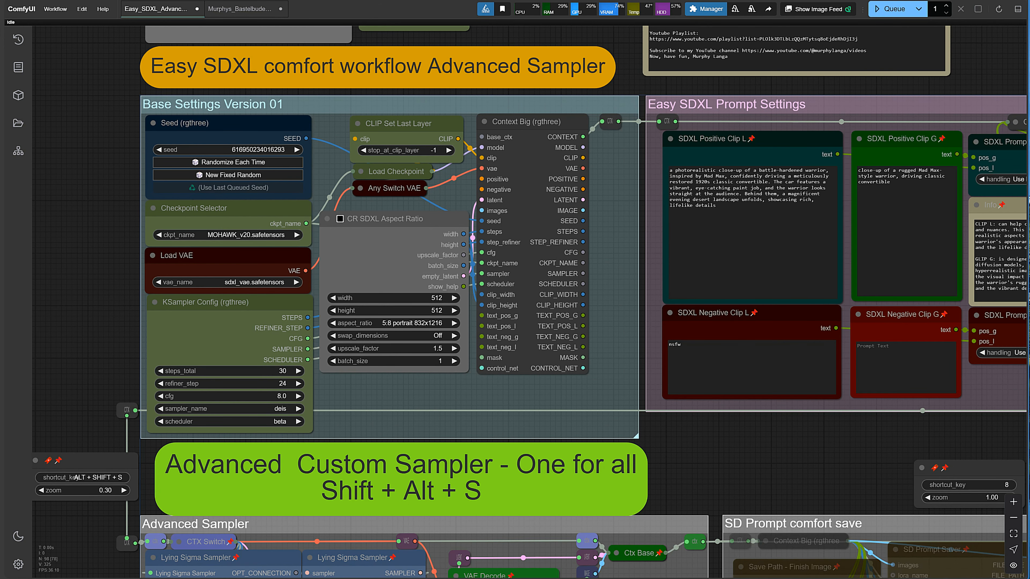
- Try the custom and 9:16 portrait 768x1344 aspect ratios in CR SDXL Aspect Ratio, and settle on 16:9 landscape 1344x768
key("1")
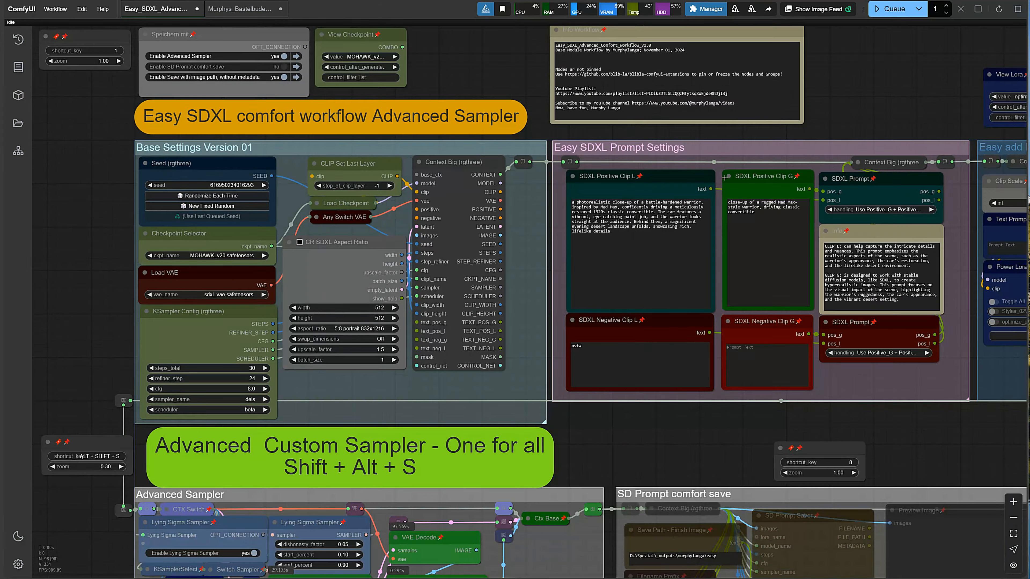
left_click(356, 330)
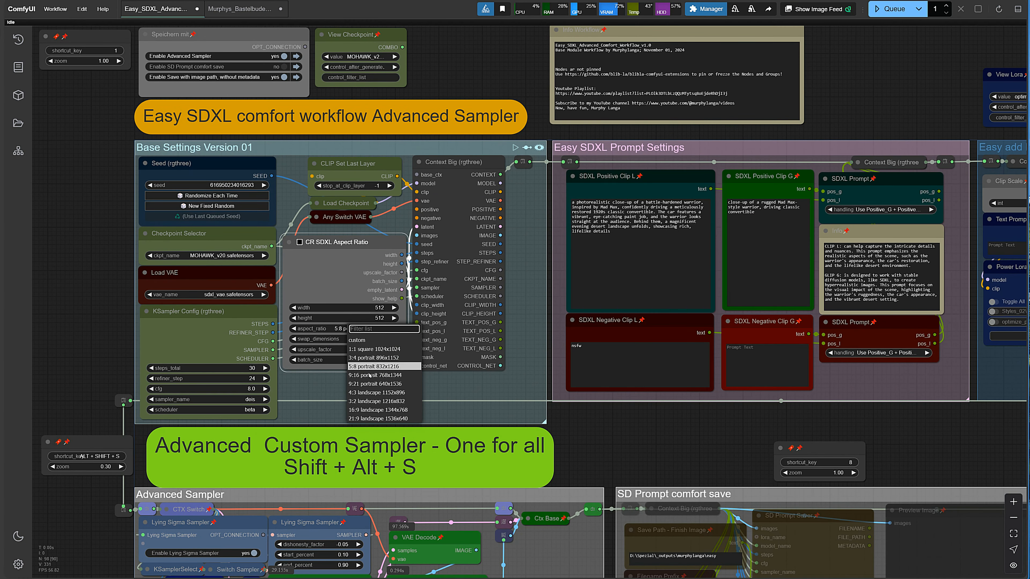
left_click(356, 340)
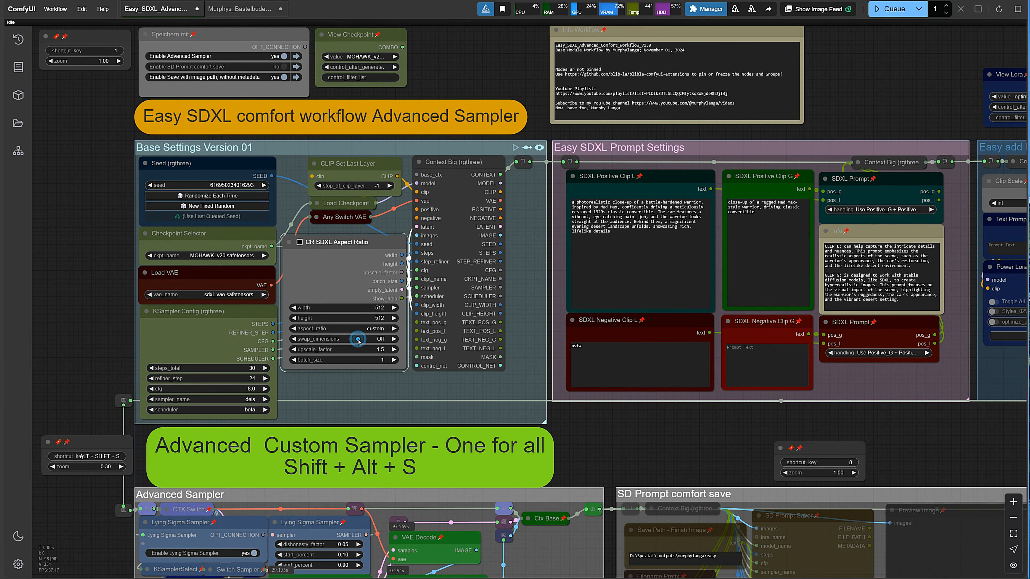
left_click(379, 331)
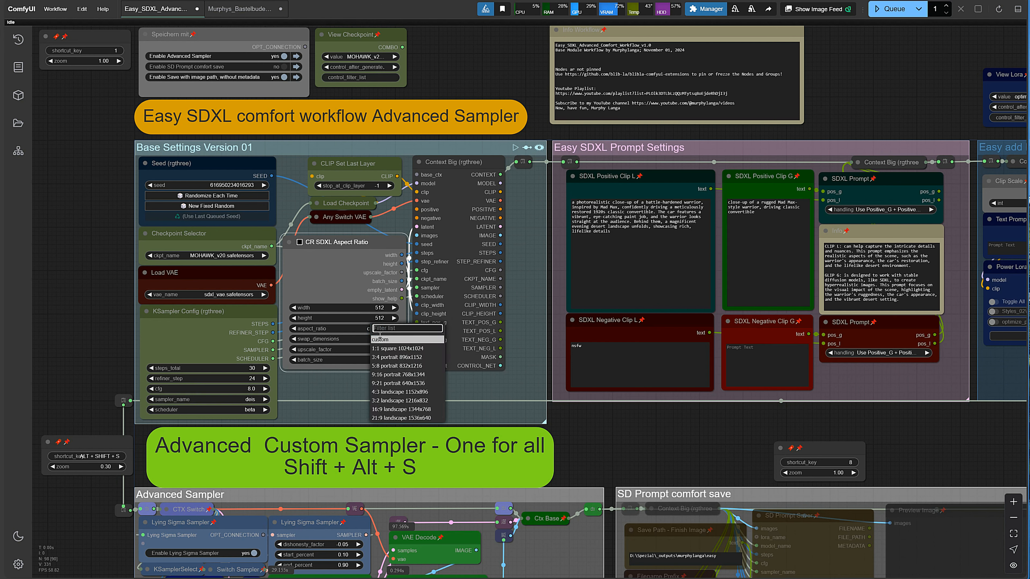
left_click(391, 376)
left_click(382, 330)
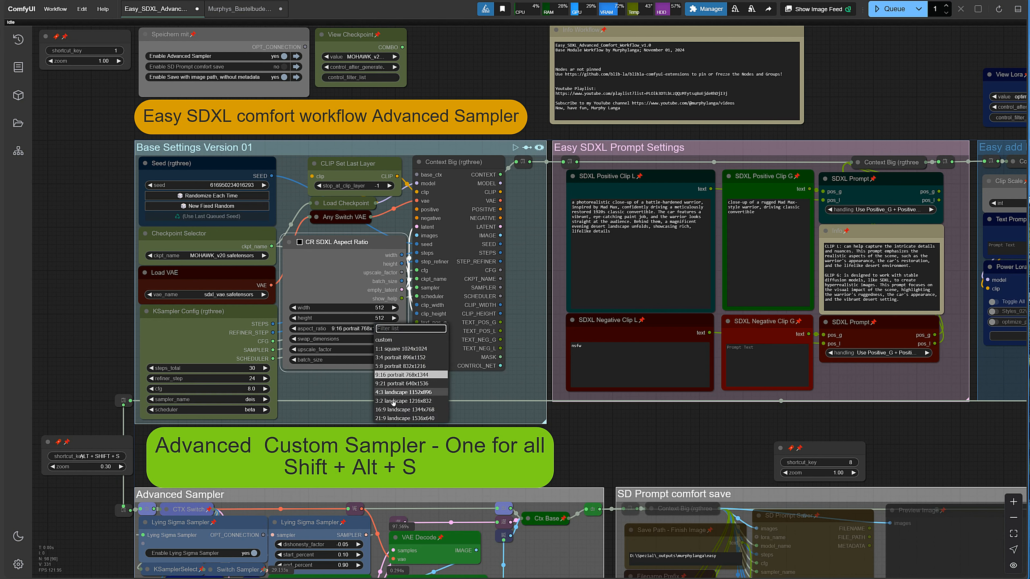
left_click(393, 409)
- Try swap_dimensions in the CR SDXL Aspect Ratio node, leave it Off, and set batch_size to 4
left_click(393, 340)
left_click(294, 340)
left_click(394, 360)
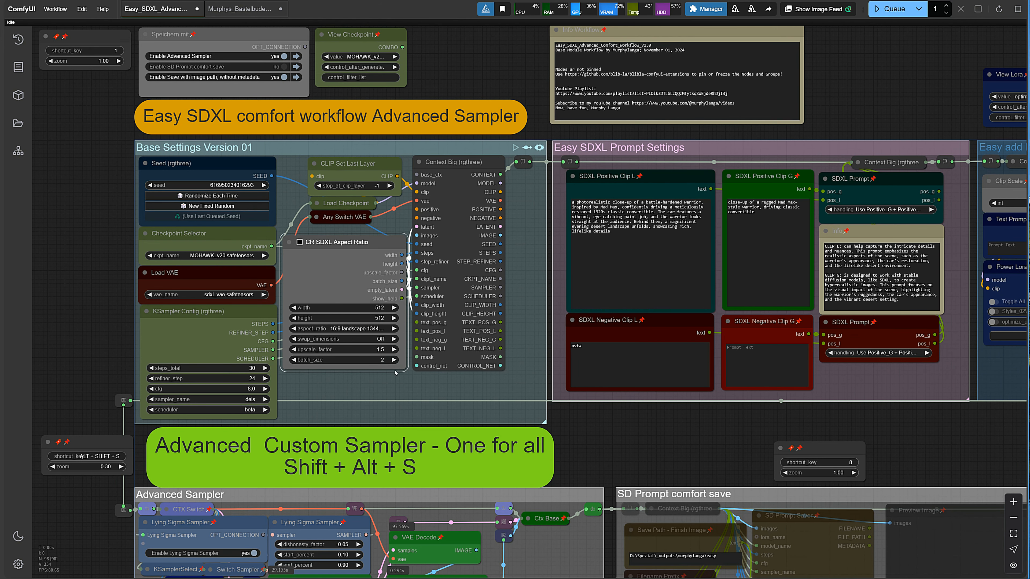
left_click(294, 360)
left_click_drag(399, 363, 425, 254)
left_click(420, 250)
left_click(420, 249)
left_click(420, 249)
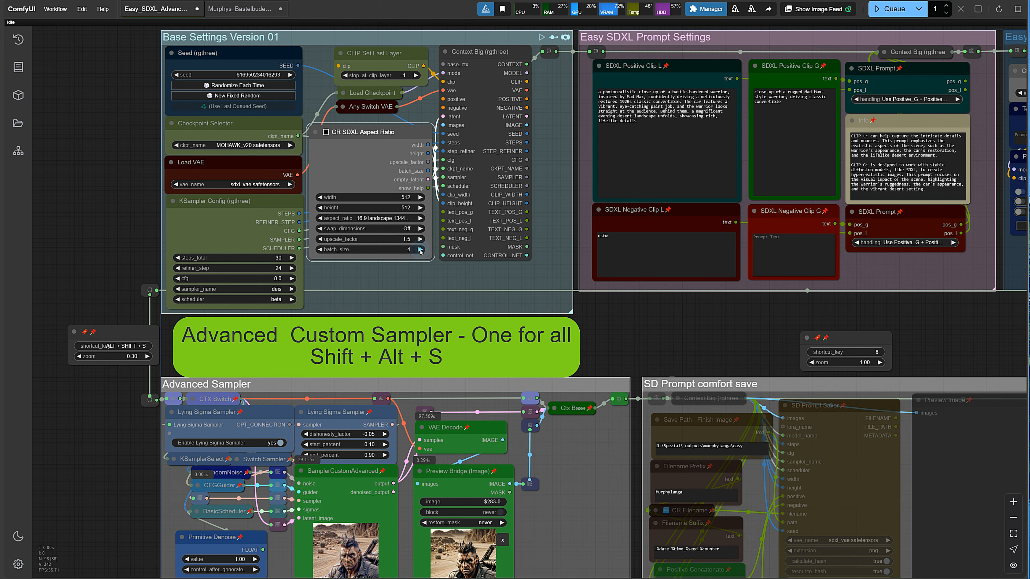
- Set the Seed node to Randomize Each Time, queue the workflow, and view the generated batch in the Preview Image node
left_click(240, 86)
left_click(894, 11)
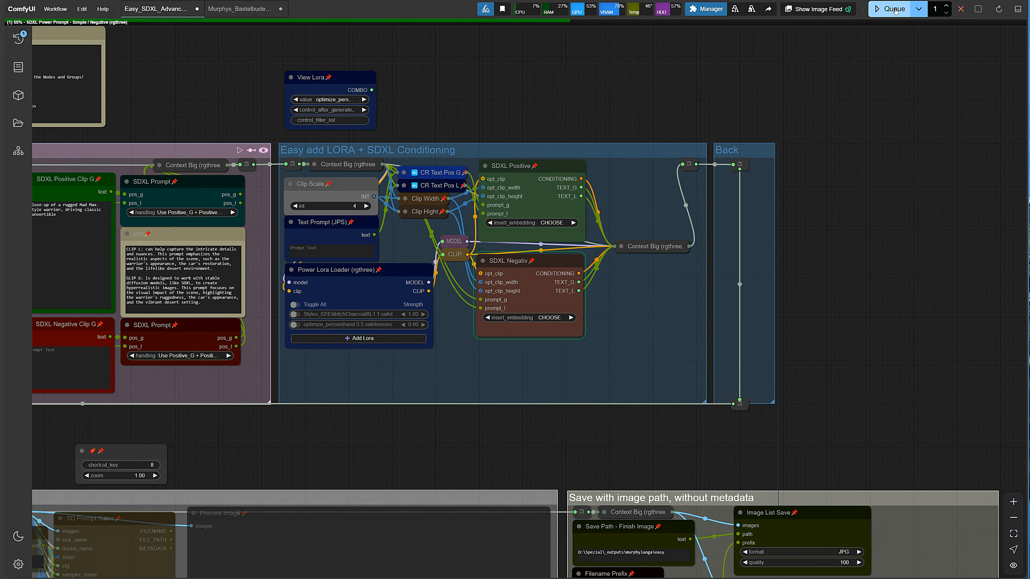
key("alt+shift+s")
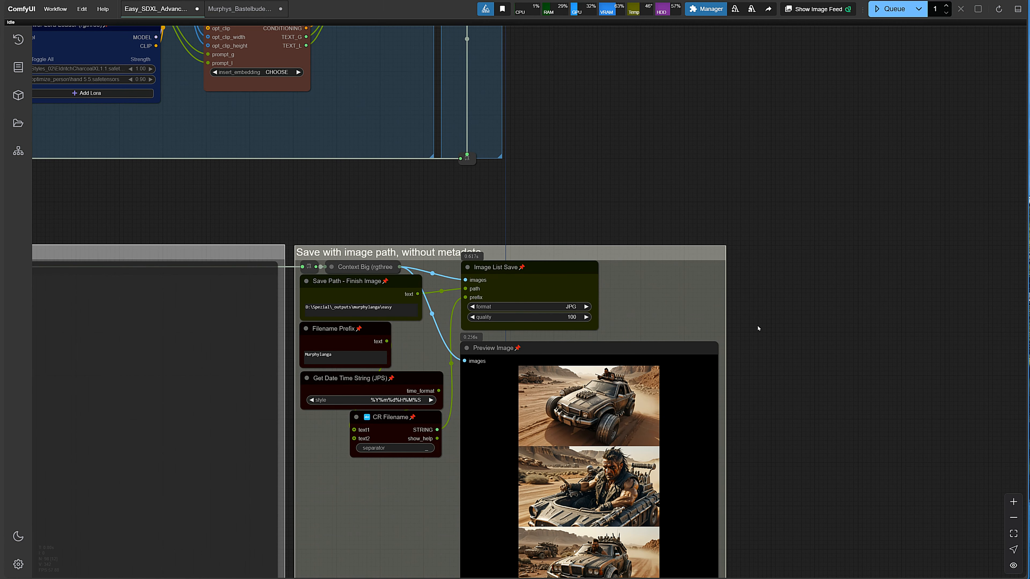
left_click_drag(821, 478, 767, 315)
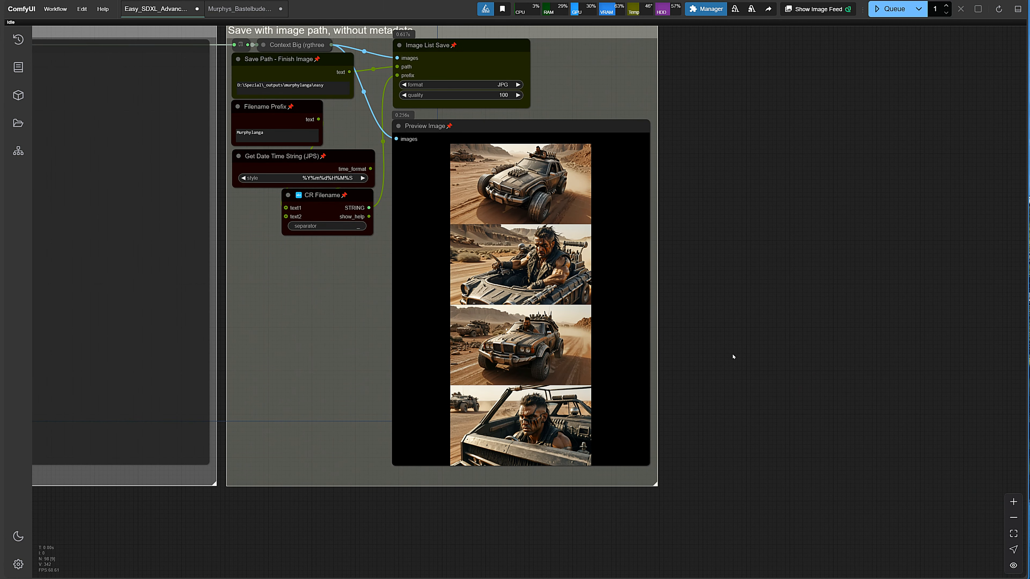
scroll(736, 352, "up", 4)
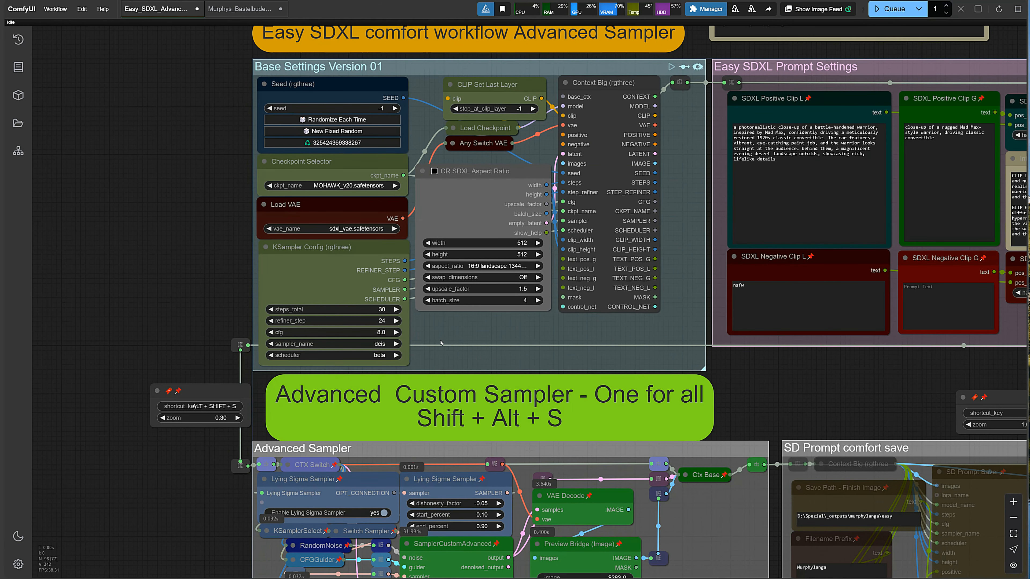
- Set batch_size to 1 in CR SDXL Aspect Ratio and stop_at_clip_layer to -2 in CLIP Set Last Layer
left_click(428, 300)
left_click(428, 300)
left_click(428, 300)
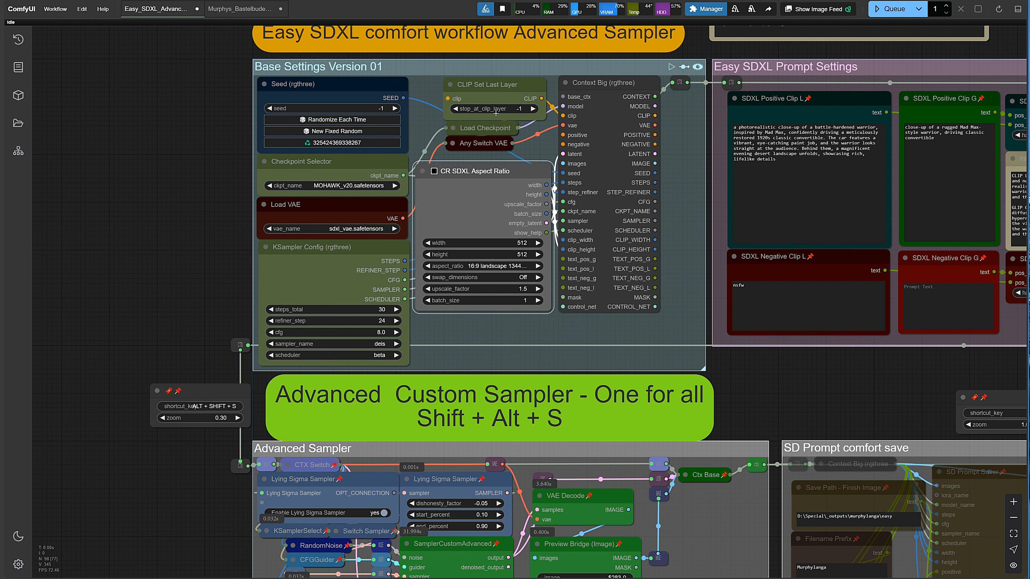
left_click(456, 108)
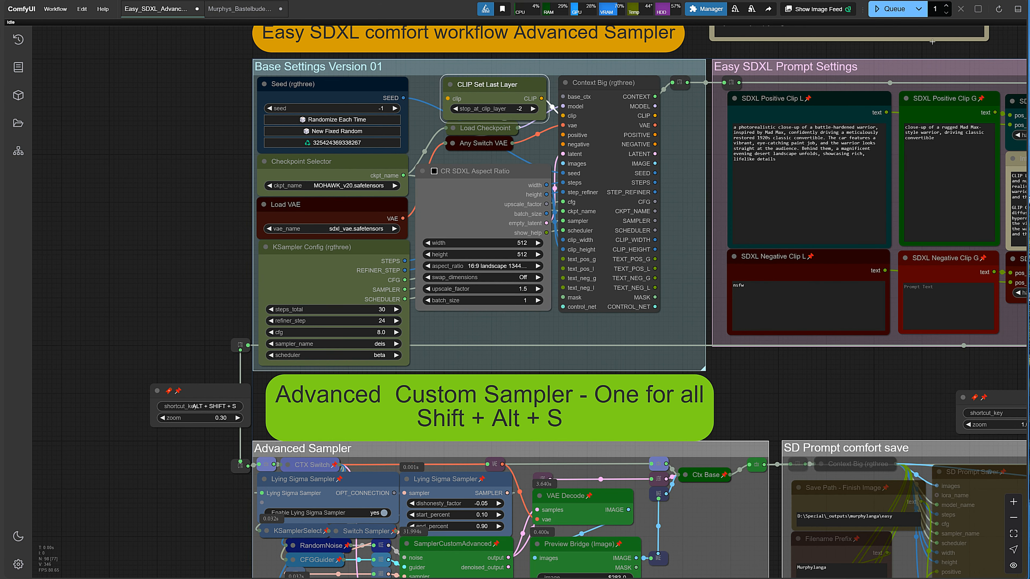
- Queue the workflow and view the generated image in the Preview Image node of the save group
left_click(894, 9)
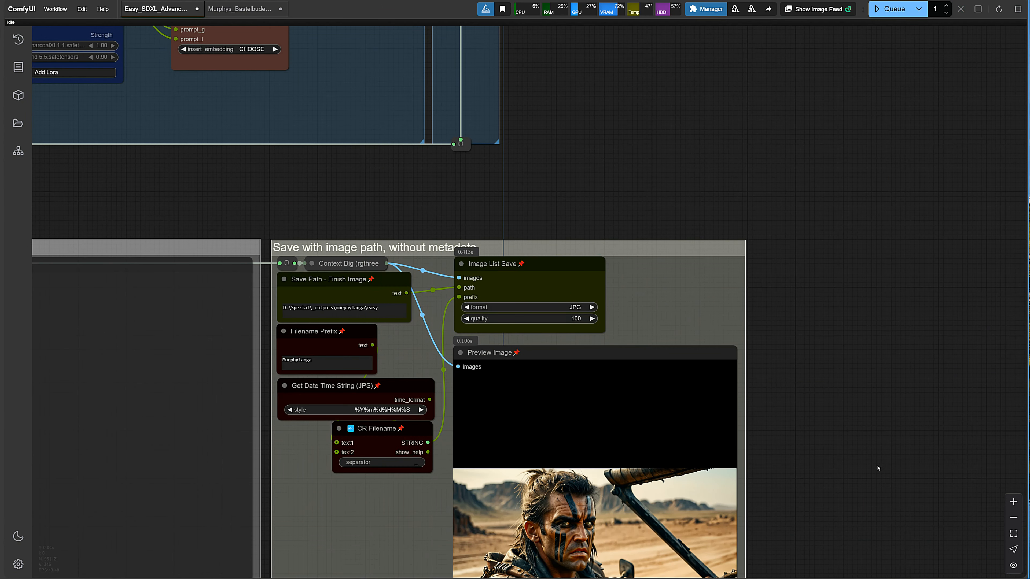
left_click_drag(878, 469, 797, 223)
scroll(775, 318, "up", 4)
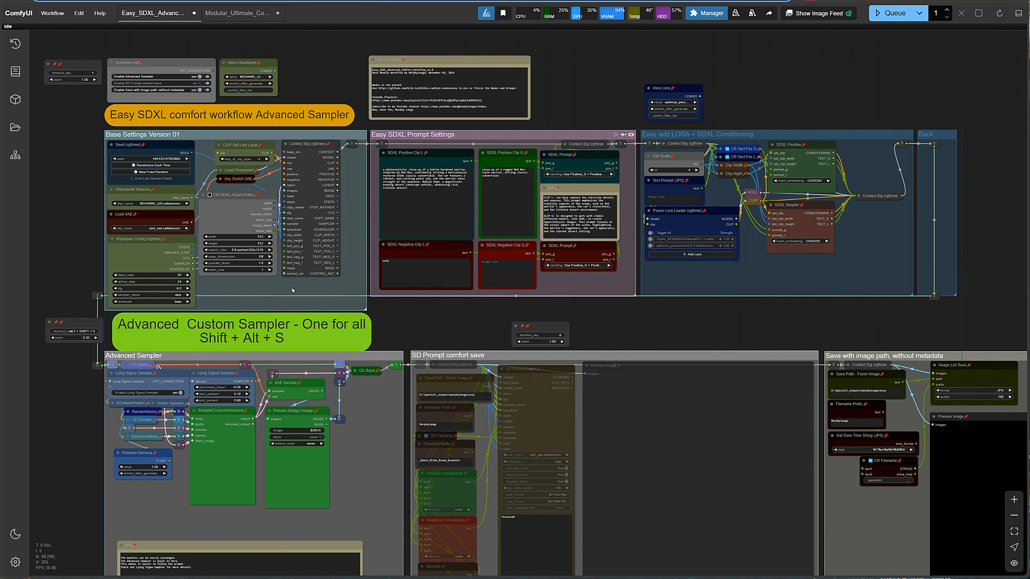
- Unpin all nodes in the workflow and move the Context Big node in the Base Settings group slightly downward
scroll(292, 290, "up", 5)
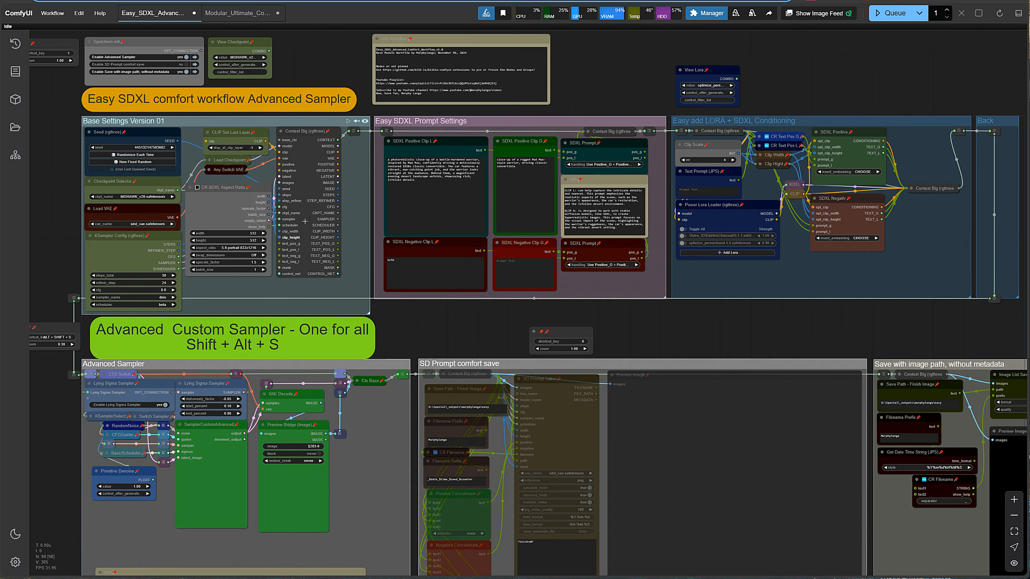
left_click_drag(635, 332, 713, 523)
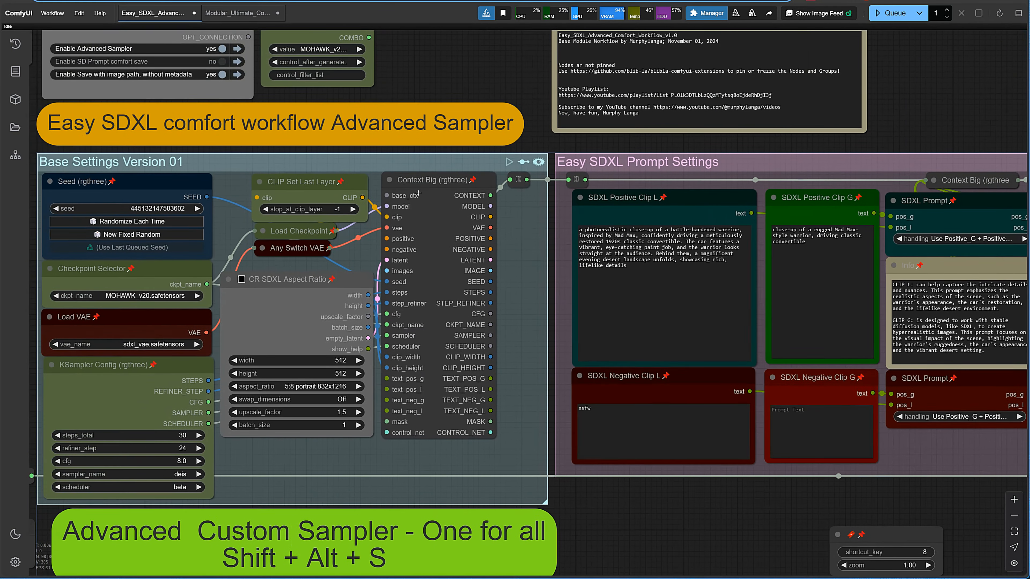
right_click(442, 52)
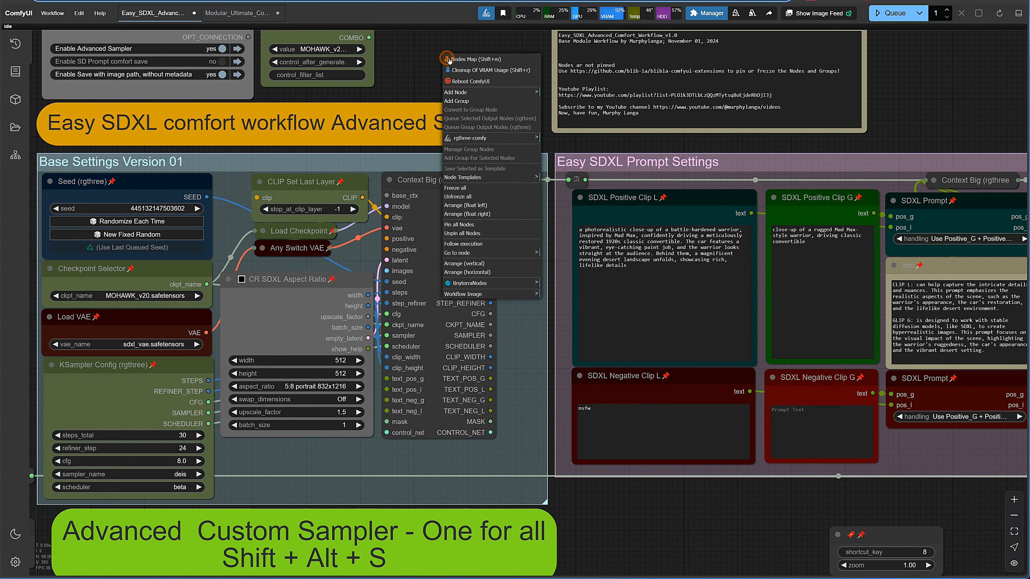
left_click(460, 233)
mouse_move(441, 185)
left_mouse_down()
mouse_move(523, 225)
mouse_move(532, 205)
mouse_move(447, 199)
left_mouse_up()
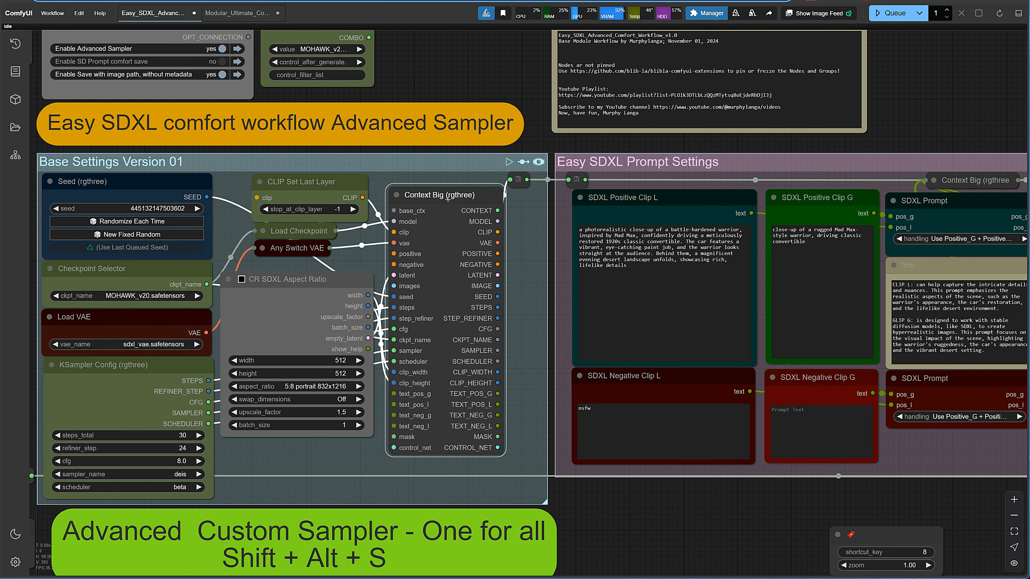
- Inspect the collapsed Context Big nodes in the Easy SDXL Prompt Settings and Easy add LORA + SDXL Conditioning groups
left_click_drag(924, 102, 363, 99)
left_click(370, 172)
left_click_drag(409, 193, 390, 174)
left_click(561, 311)
left_click_drag(785, 59, 527, 37)
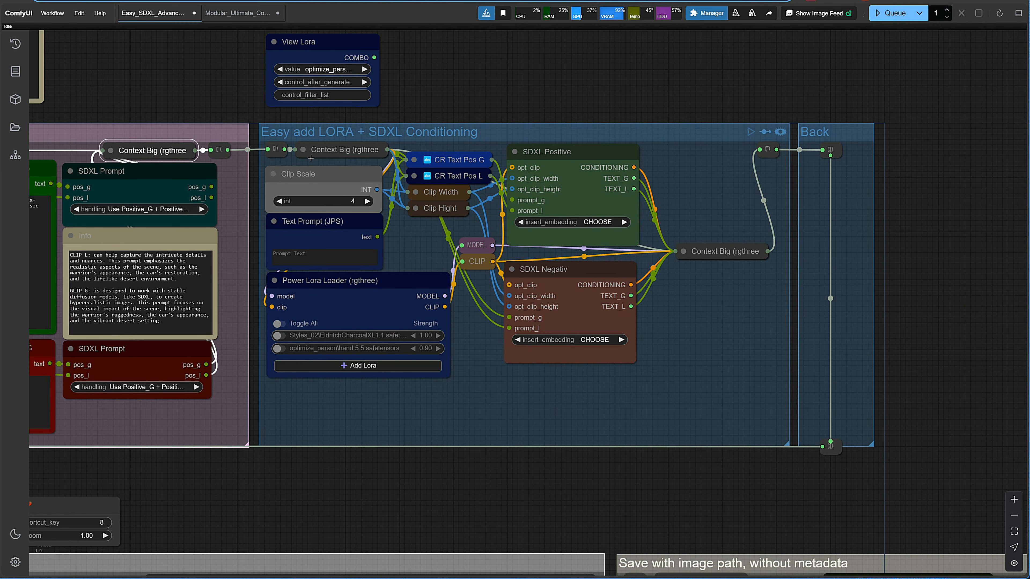
left_click(303, 151)
mouse_move(341, 155)
left_mouse_down()
mouse_move(311, 155)
mouse_move(270, 81)
mouse_move(333, 228)
mouse_move(343, 201)
mouse_move(326, 147)
left_mouse_up()
left_click(304, 196)
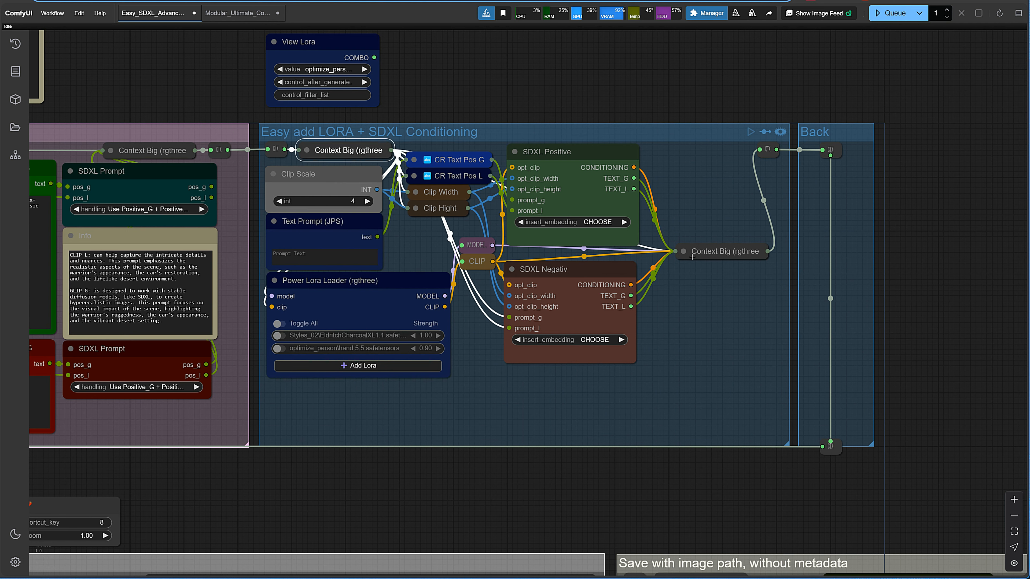
- Expand the Context Big node after the SDXL conditioning nodes to inspect it, then collapse it beside the SDXL Positive node
left_click(684, 251)
left_click_drag(690, 272, 678, 86)
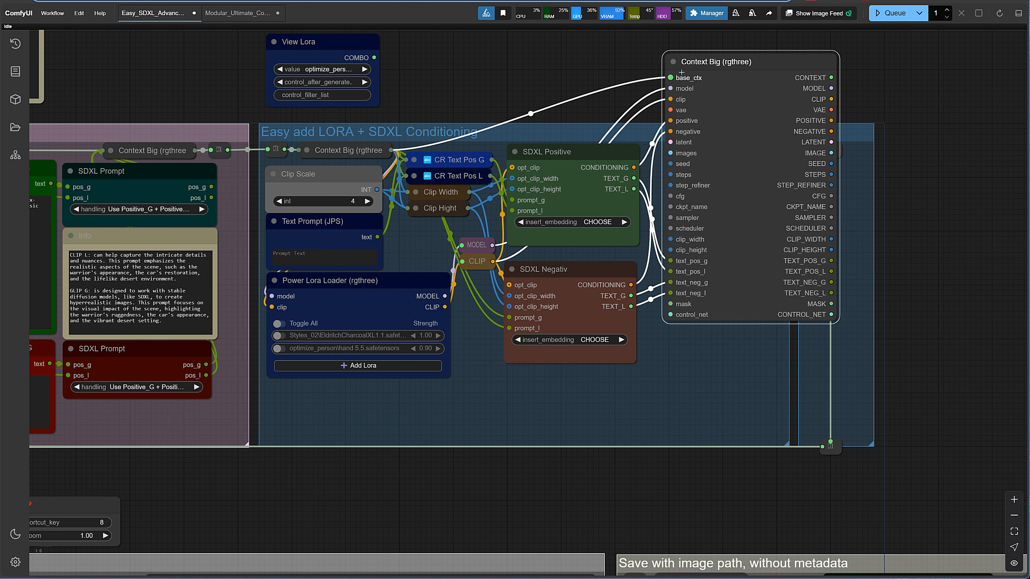
left_click(674, 61)
left_click_drag(709, 60, 703, 200)
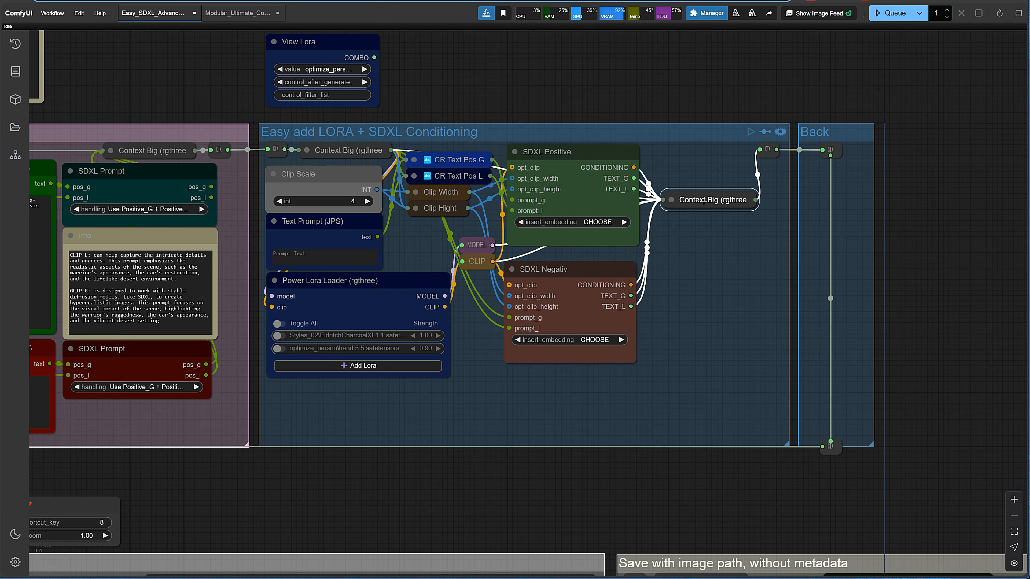
- Expand the CTX Switch node in the Advanced Sampler group
scroll(703, 200, "down", 9)
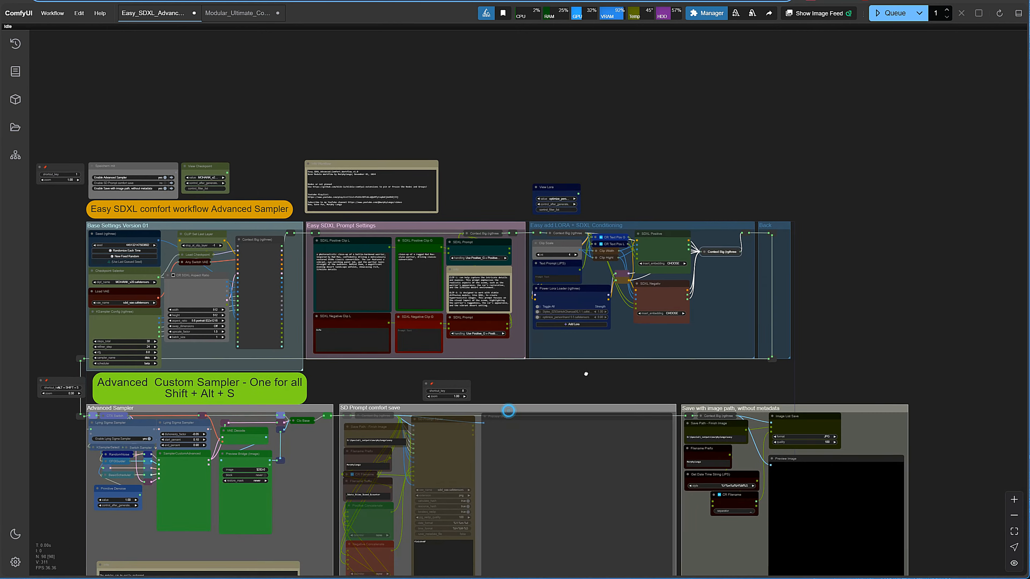
left_click_drag(586, 374, 874, 197)
scroll(467, 288, "up", 4)
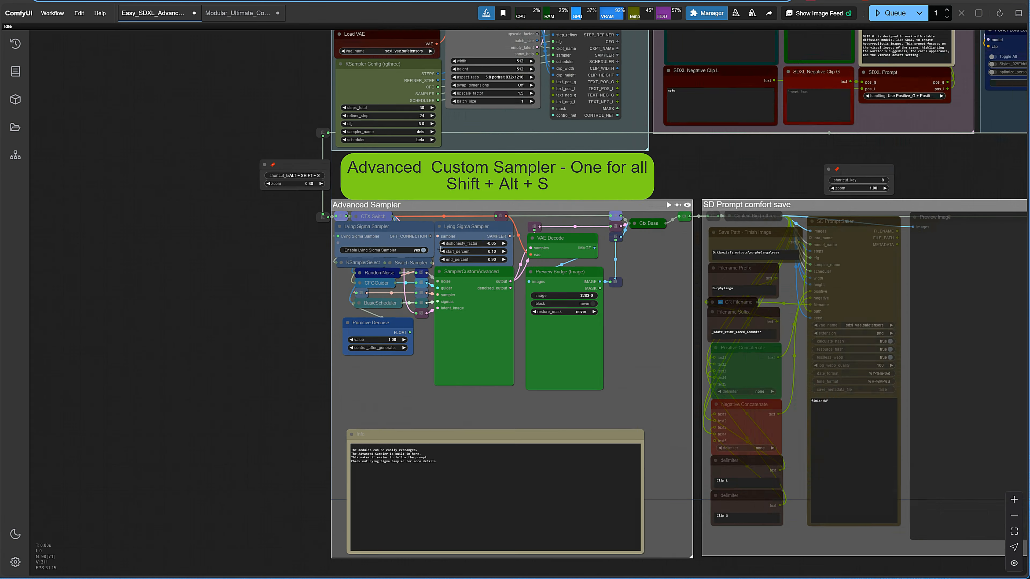
scroll(446, 255, "up", 5)
left_click(292, 184)
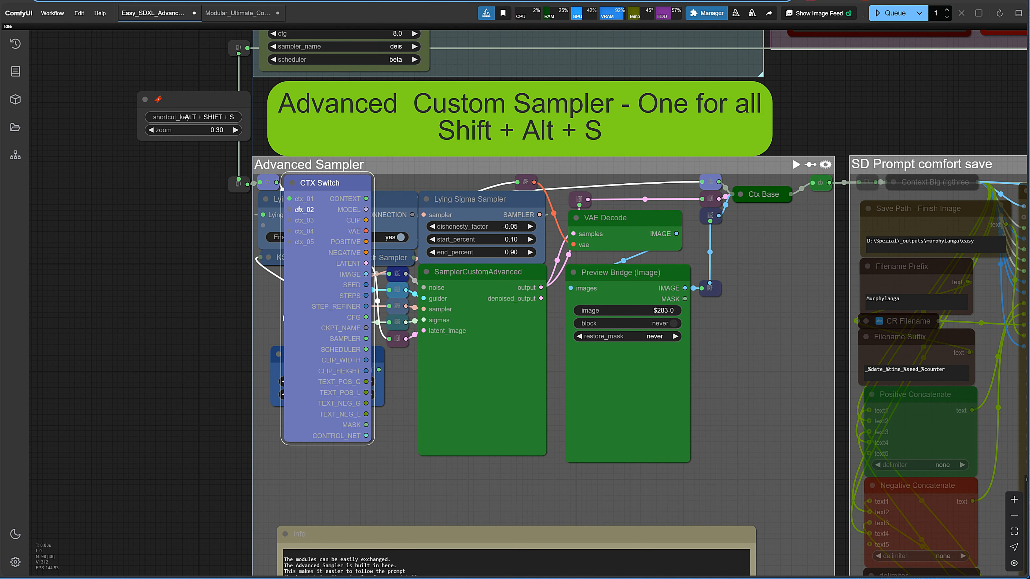
- Review the inputs and outputs of the CTX Switch node in the Advanced Sampler group, leaving the node collapsed
left_click(292, 184)
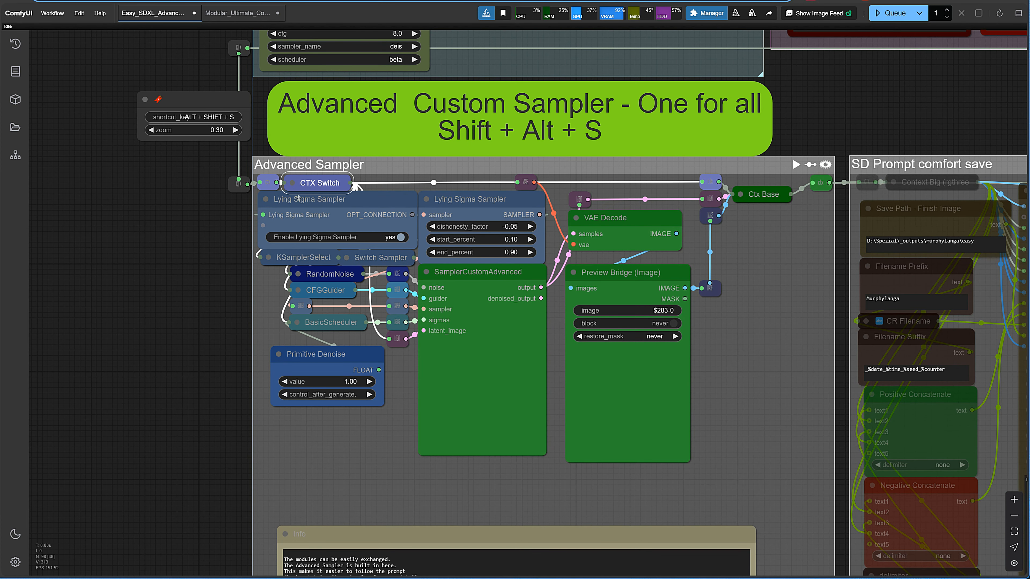
left_click(292, 184)
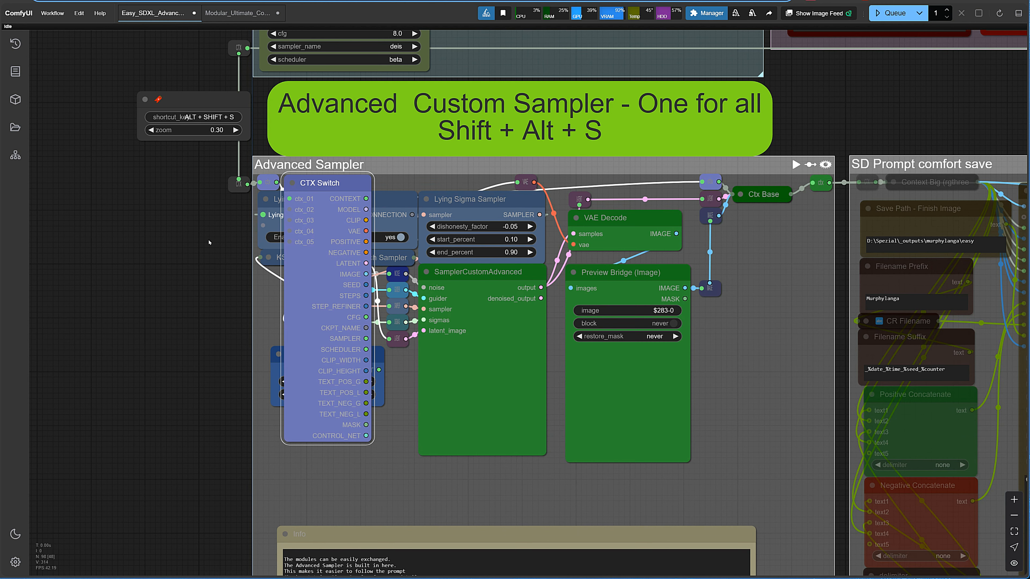
left_click(292, 183)
scroll(294, 188, "down", 8)
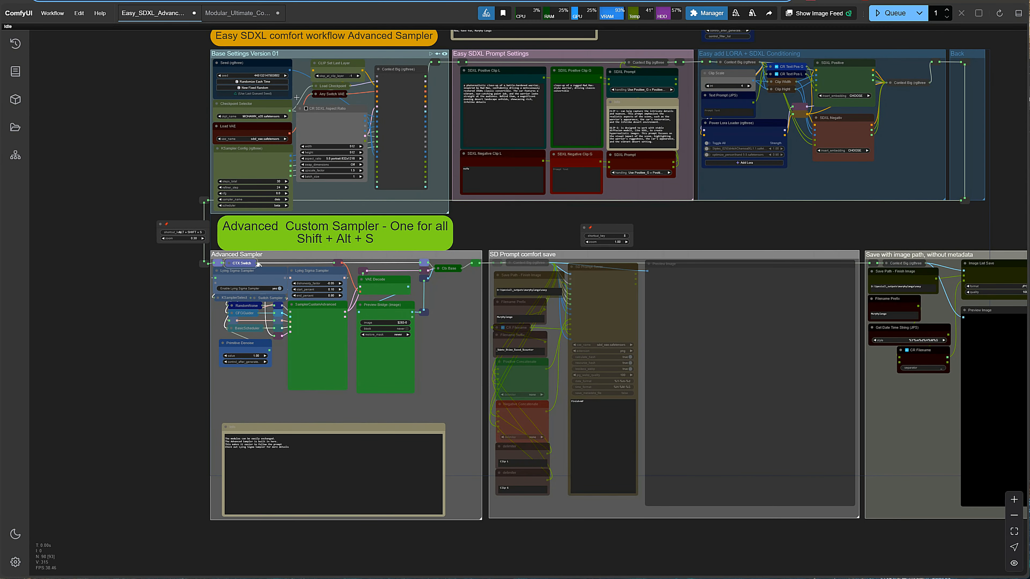
- Expand the Any Switch VAE node over the Context Big node in Base Settings and bypass the Load VAE node
scroll(302, 94, "up", 5)
left_click(309, 80)
left_click_drag(295, 60, 423, 137)
mouse_move(224, 219)
left_mouse_down()
mouse_move(266, 144)
mouse_move(223, 220)
left_mouse_up()
left_click(312, 144)
mouse_move(329, 149)
left_mouse_down()
mouse_move(299, 134)
mouse_move(326, 149)
left_mouse_up()
left_click(293, 143)
right_click(219, 214)
left_click(230, 342)
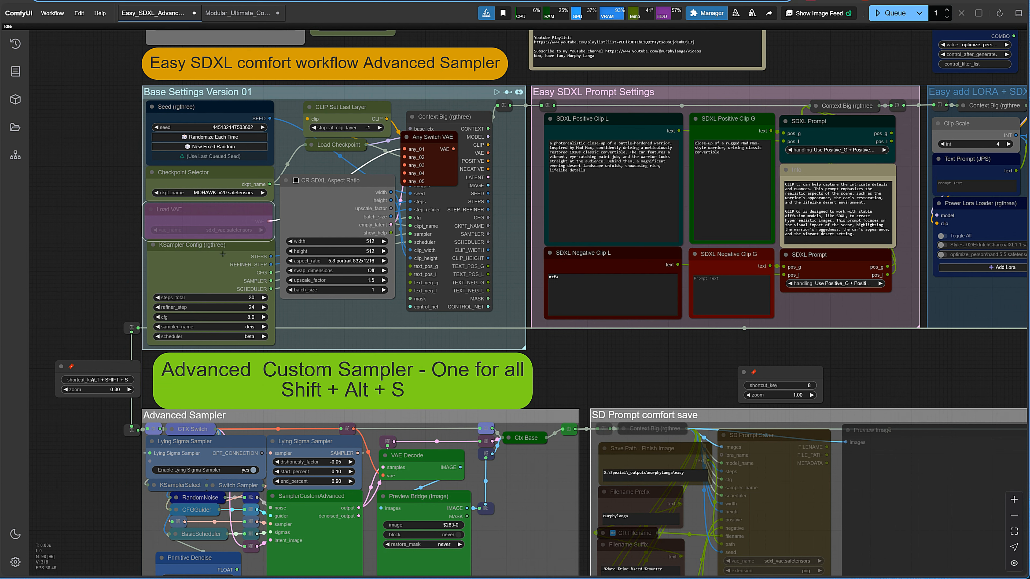
- Reactivate the Load VAE node and collapse Any Switch VAE back into its place beneath Load Checkpoint
right_click(222, 202)
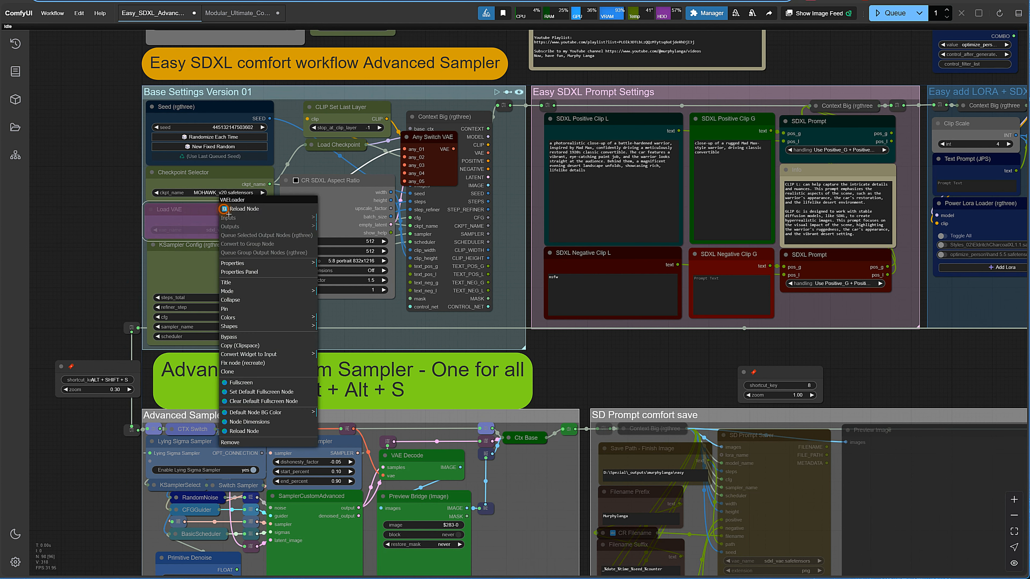
left_click(230, 337)
left_click(407, 137)
left_click_drag(420, 142, 327, 163)
- Review the Info Workflow note and the positive and negative Clip L and Clip G prompts in Easy SDXL Prompt Settings
key("1")
left_click_drag(899, 325, 835, 337)
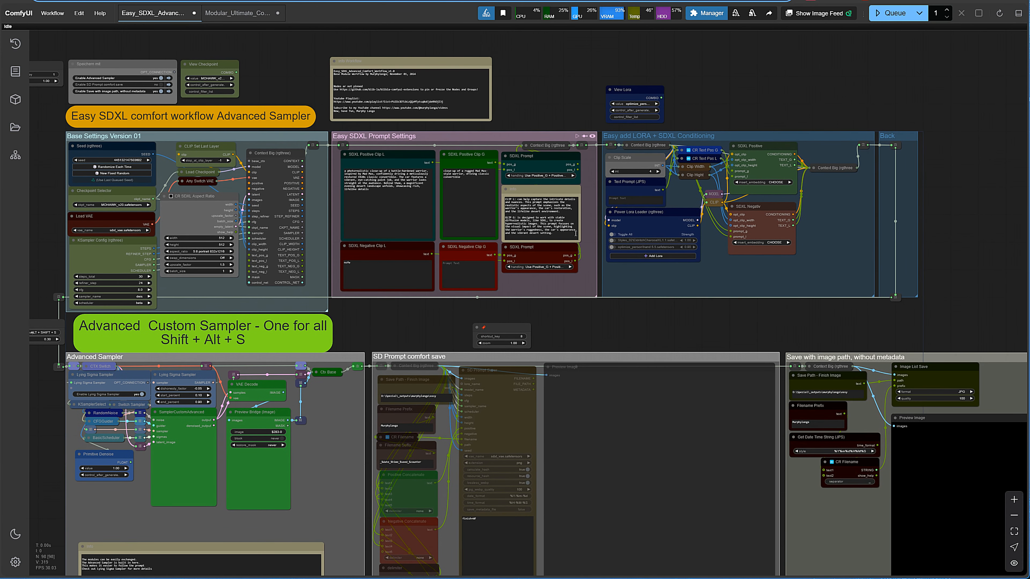
scroll(316, 105, "up", 8)
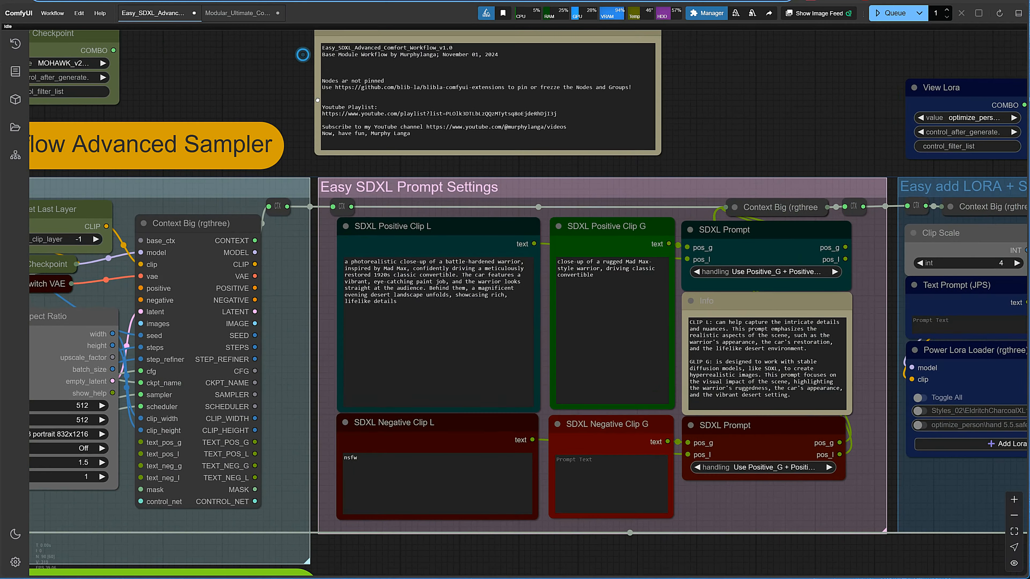
left_click_drag(303, 55, 321, 99)
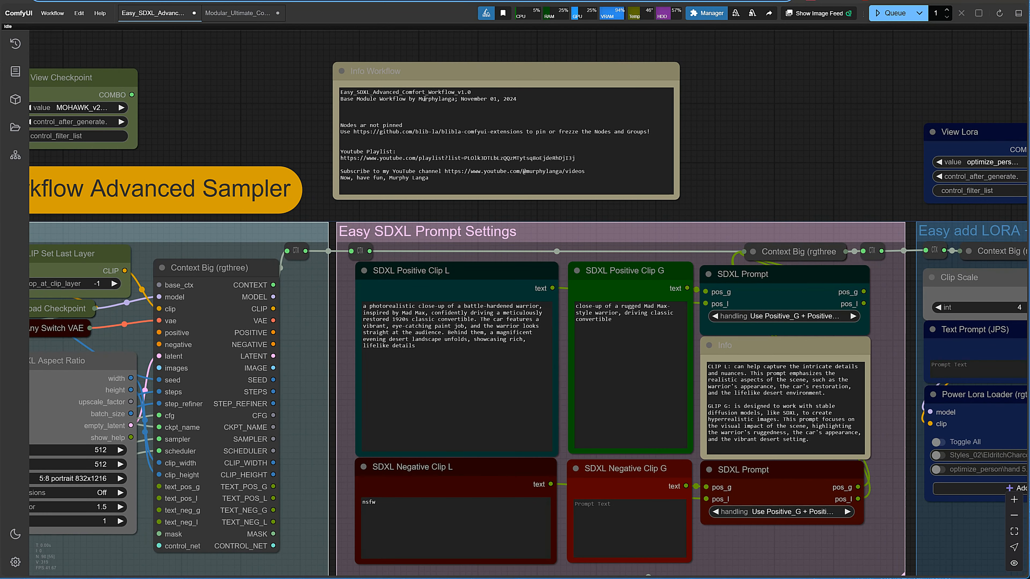
left_click_drag(771, 190, 592, 50)
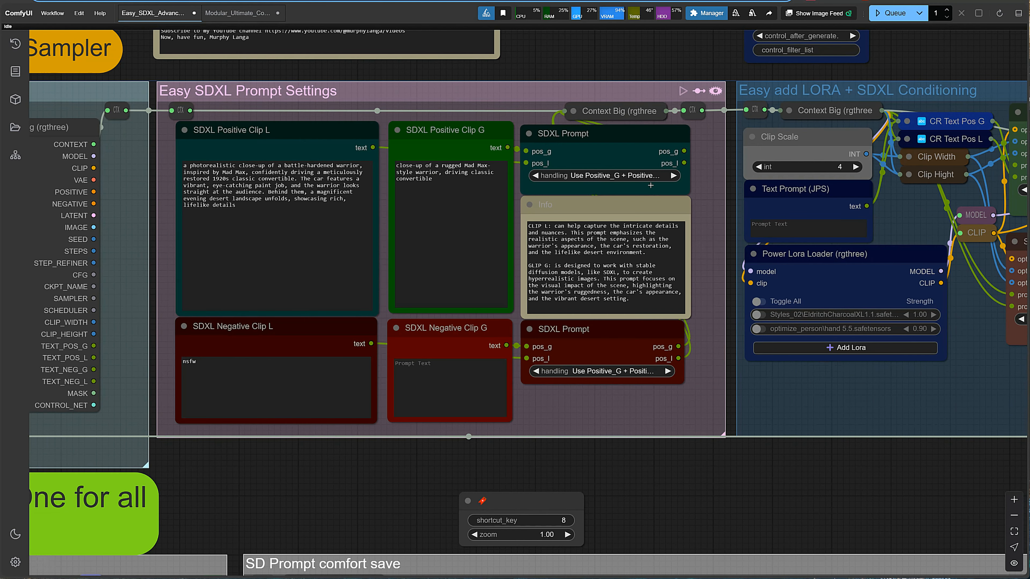
scroll(650, 186, "up", 1)
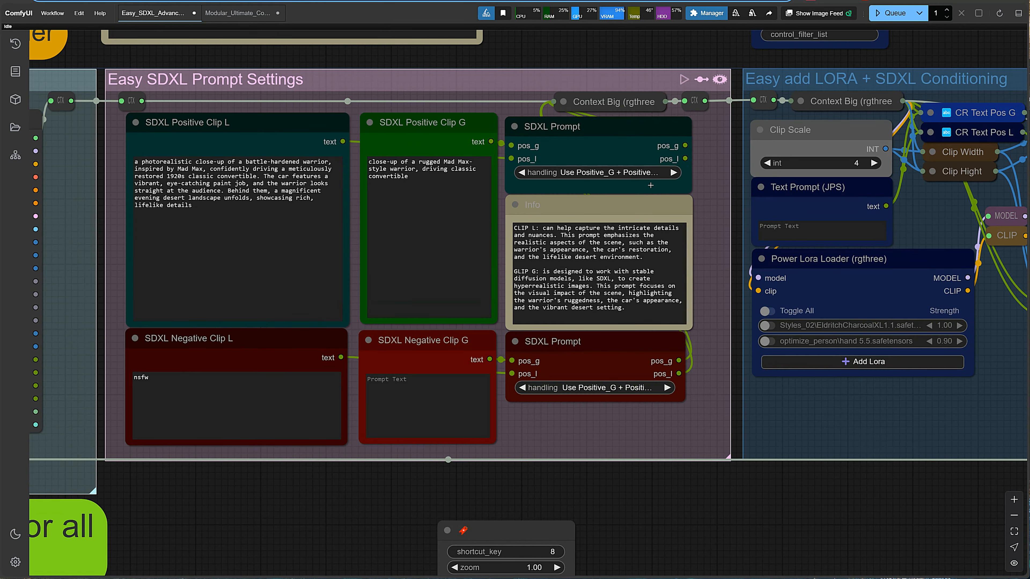
scroll(651, 185, "up", 1)
- Examine the SDXL Prompt handling nodes and the Info note explaining CLIP L and CLIP G
scroll(650, 186, "down", 3)
left_click_drag(659, 52, 511, 7)
scroll(691, 138, "up", 4)
scroll(633, 262, "up", 2)
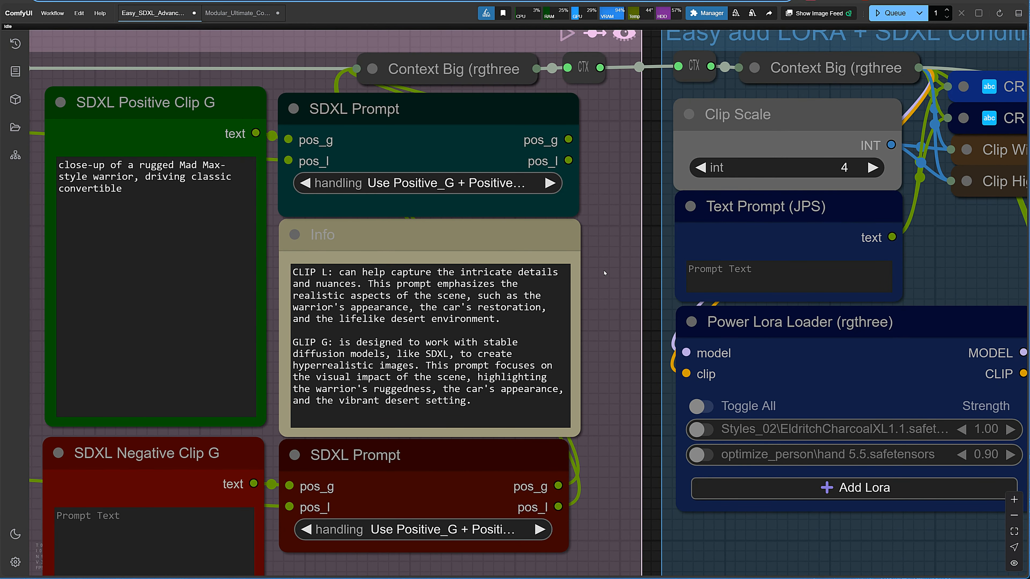
scroll(605, 273, "down", 2)
scroll(604, 273, "down", 2)
left_click_drag(564, 42, 728, 62)
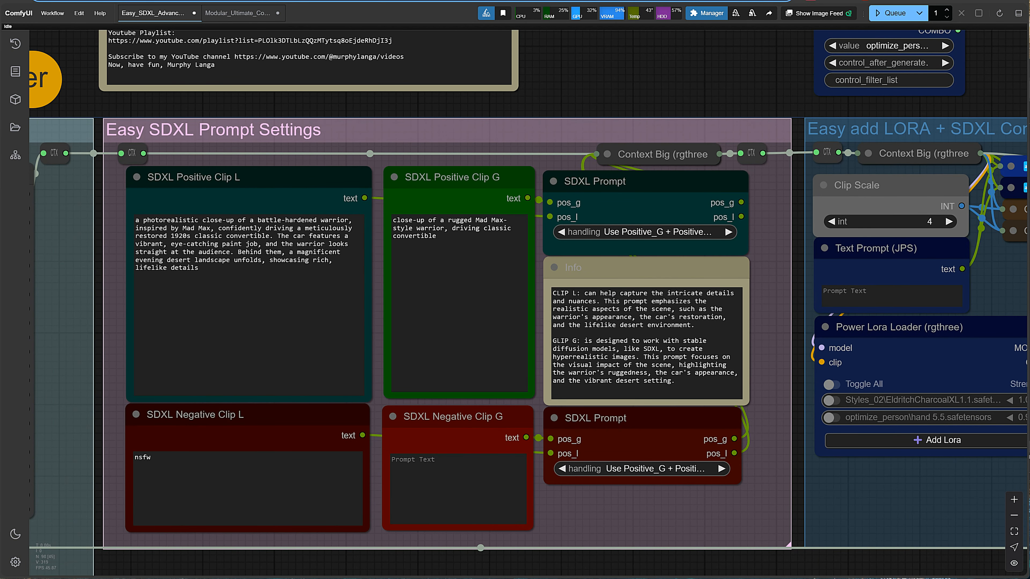
left_click_drag(697, 359, 641, 296)
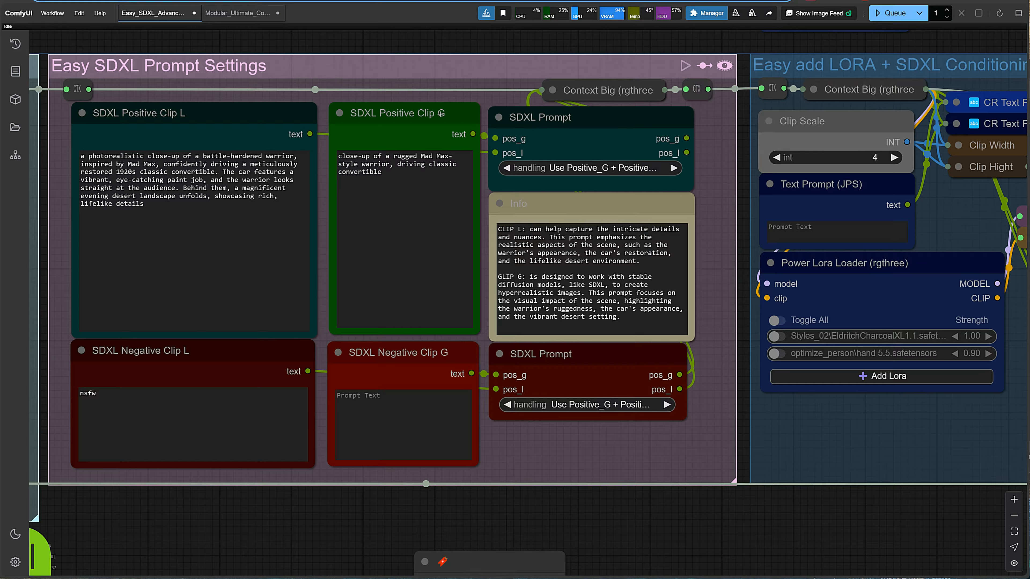
- Open the Multi_Pony_Advanced workflow and look over its groups
scroll(527, 162, "down", 6)
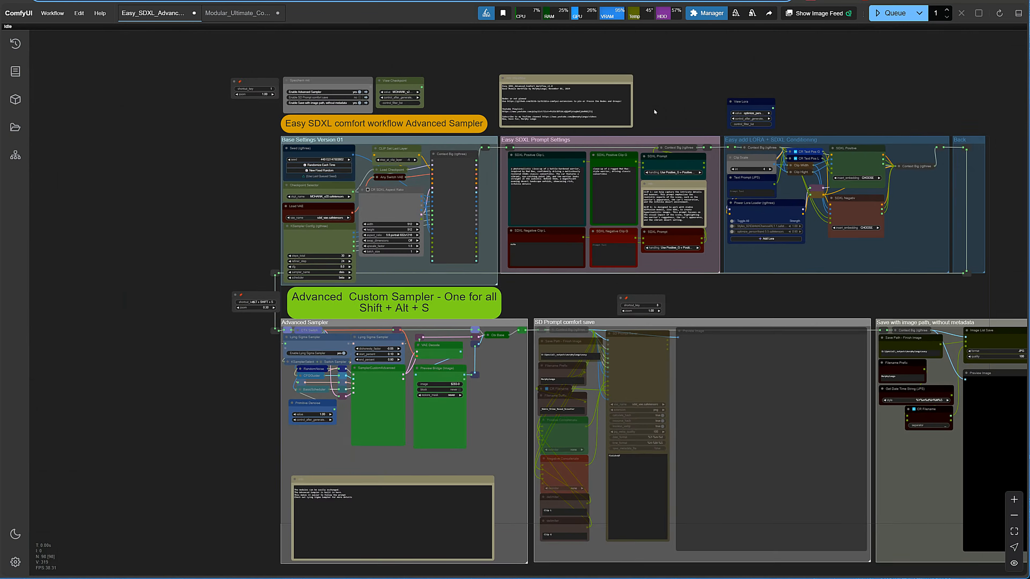
left_click_drag(654, 112, 550, 128)
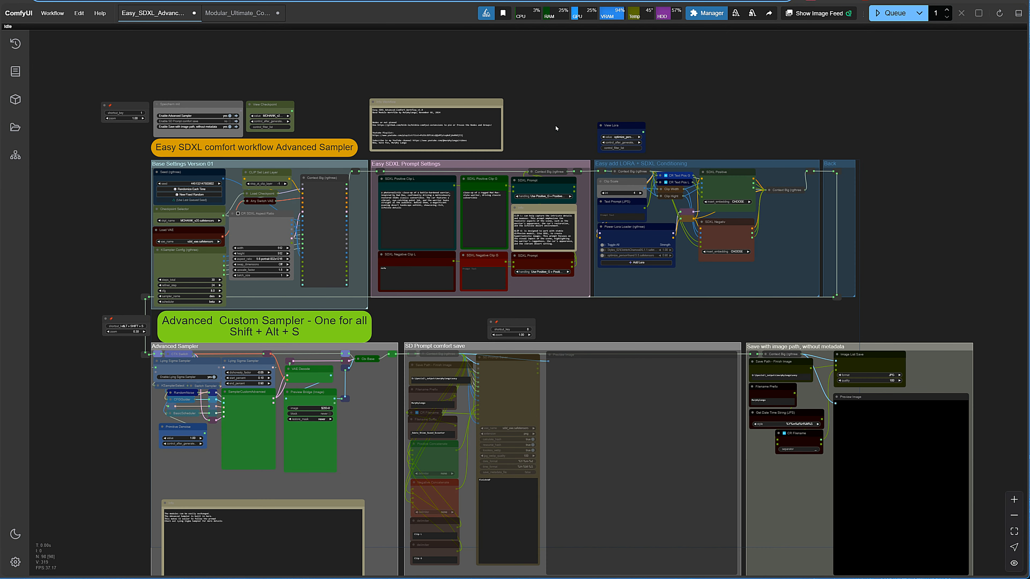
left_click_drag(523, 0, 535, 101)
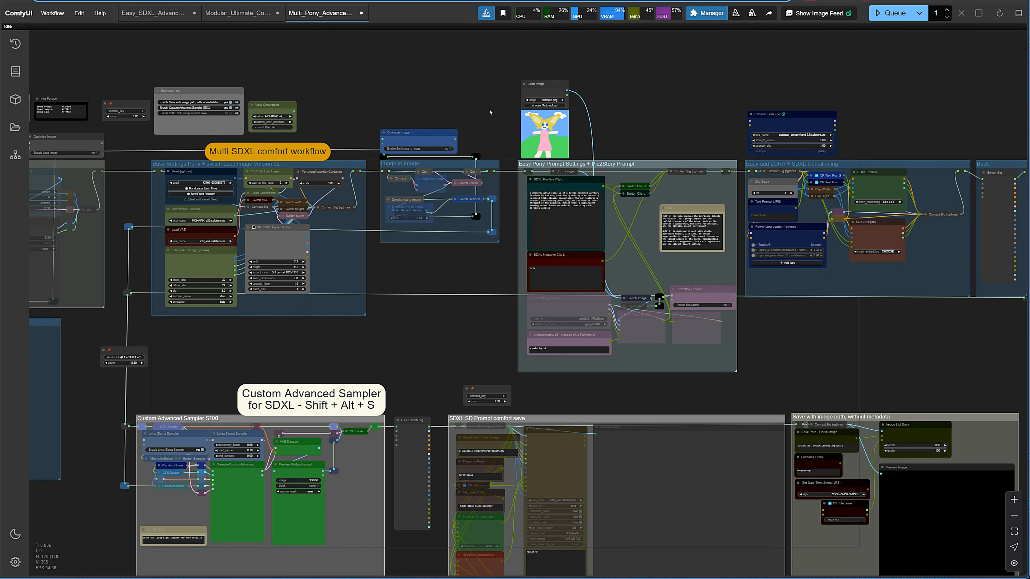
scroll(399, 108, "down", 2)
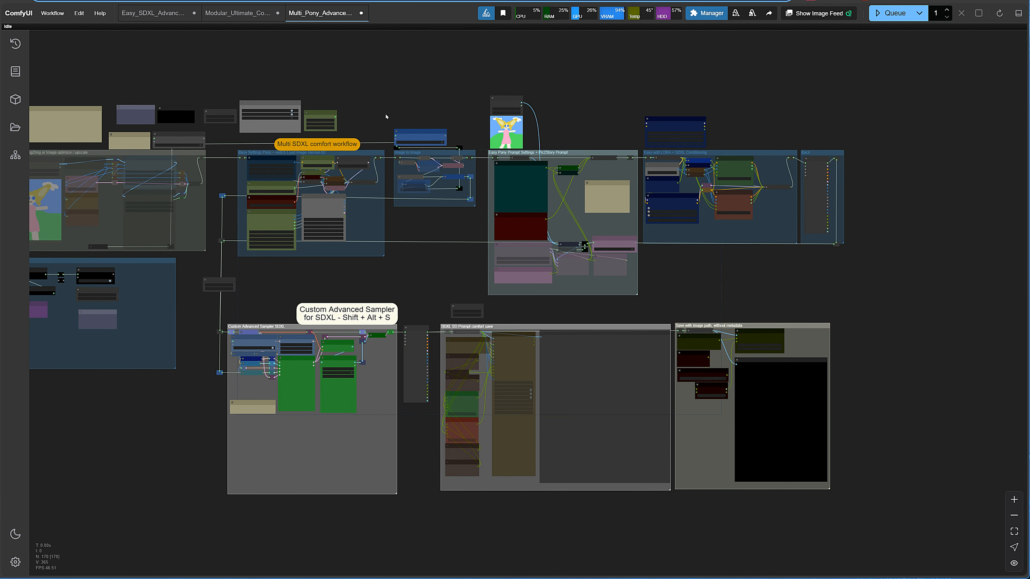
scroll(385, 117, "up", 5)
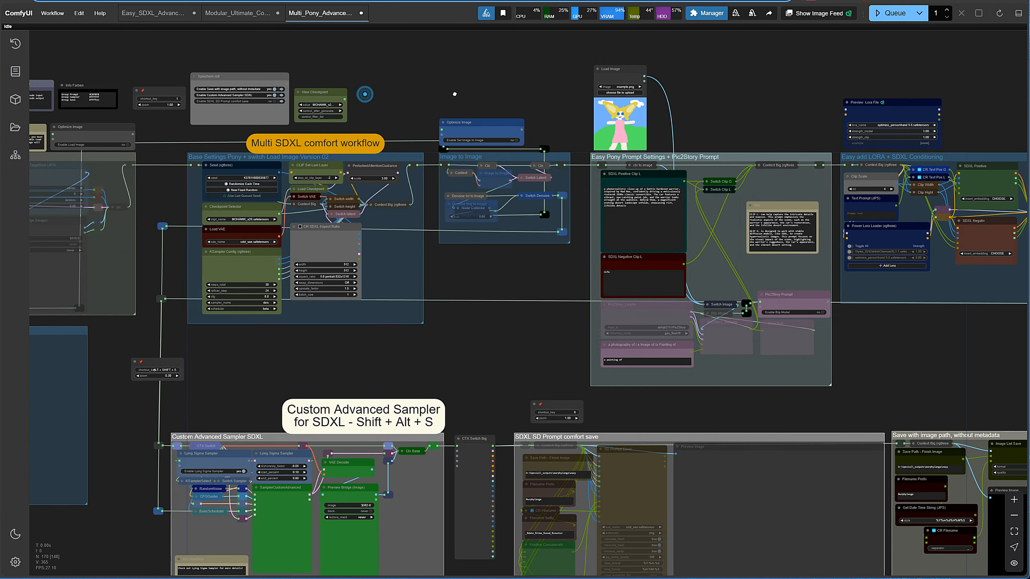
left_click_drag(365, 94, 465, 92)
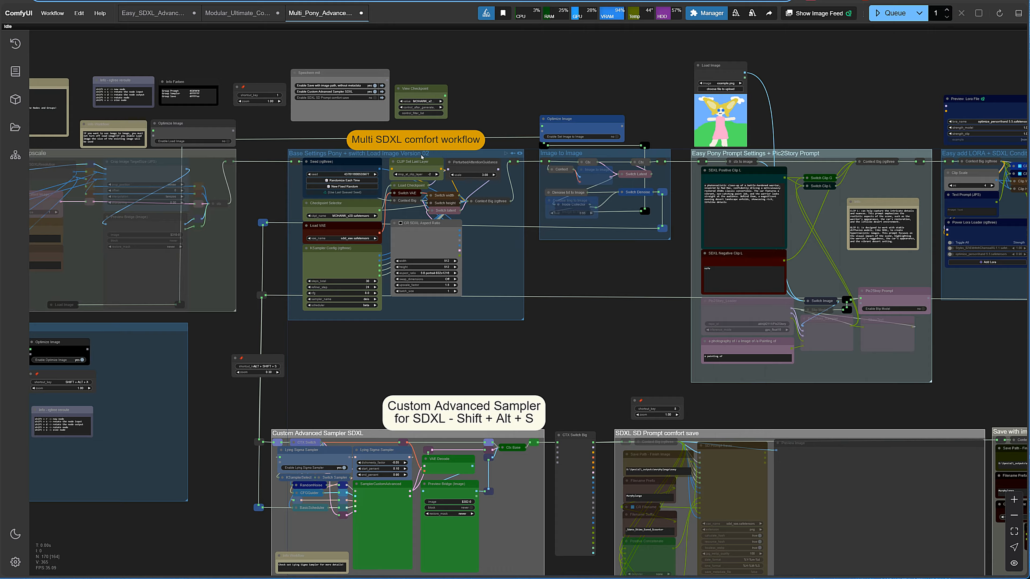
- Change the orange label's title above the Base Settings Pony group to "Multi Pony comfort workflow" and close its properties
scroll(422, 157, "up", 6)
double_click(351, 115)
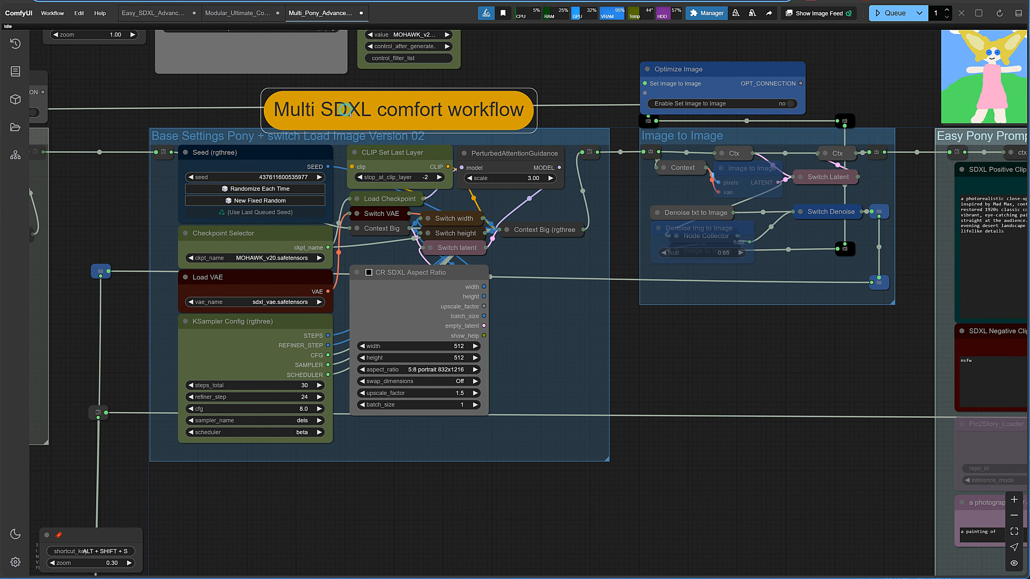
left_click(145, 95)
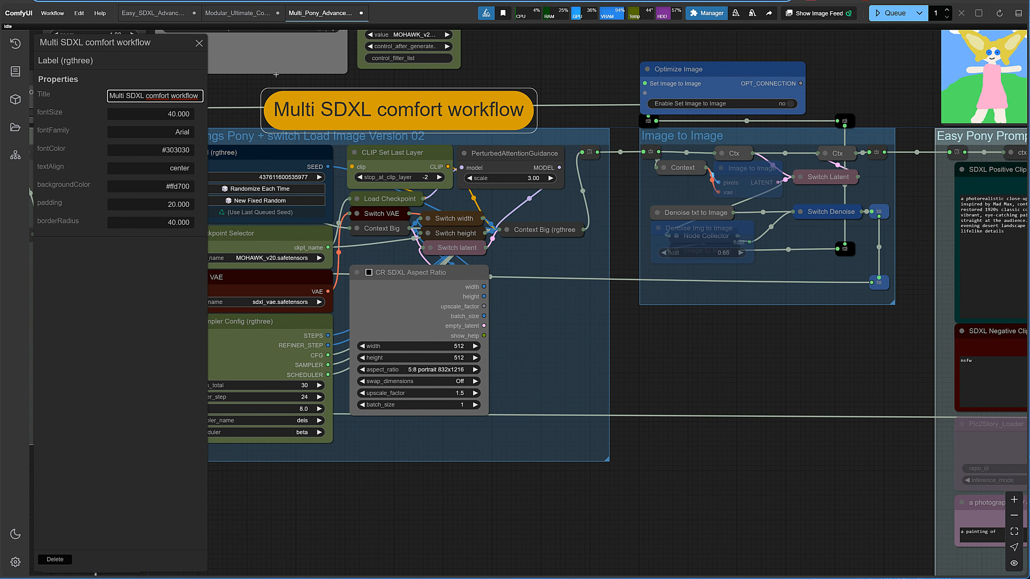
key("BackSpace")
key("BackSpace")
key("BackSpace")
key("BackSpace")
type("Pony")
left_click(538, 58)
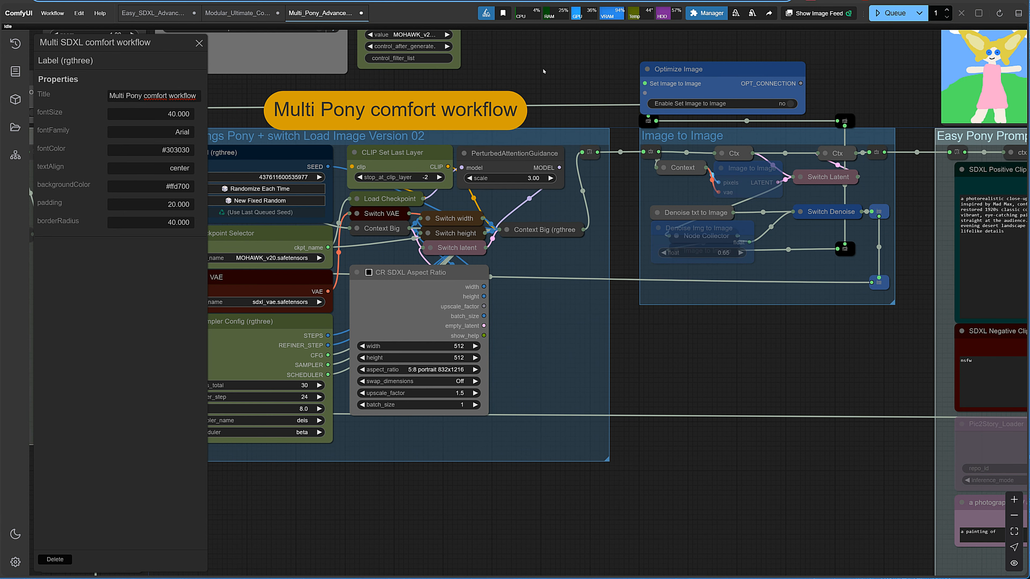
scroll(567, 93, "down", 3)
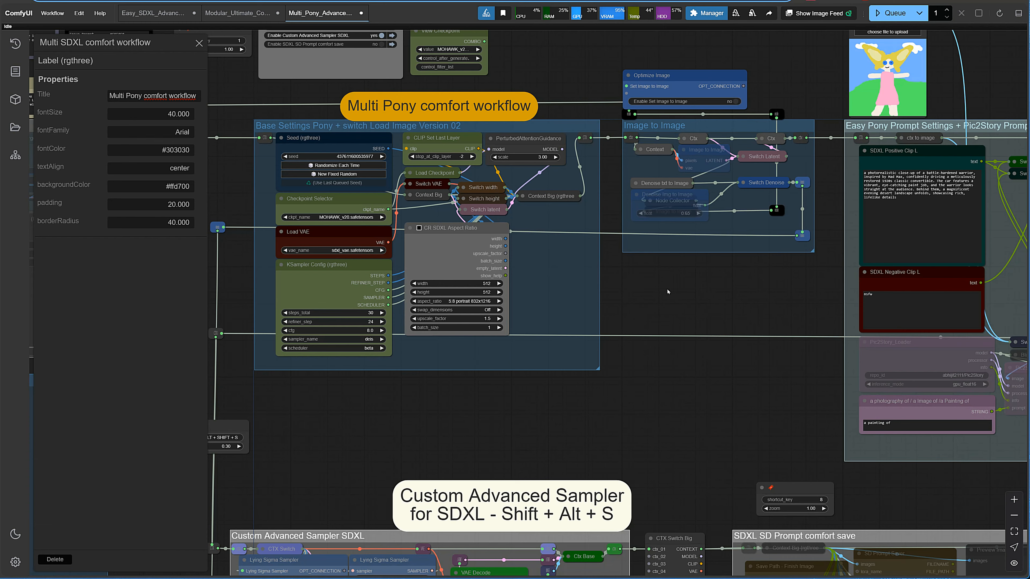
left_click(198, 43)
- Delete the Info note about CLIP L and CLIP G from the Easy Pony Prompt Settings + Pic2Story Prompt group
scroll(650, 308, "down", 3)
left_click_drag(650, 309, 221, 311)
scroll(712, 272, "up", 2)
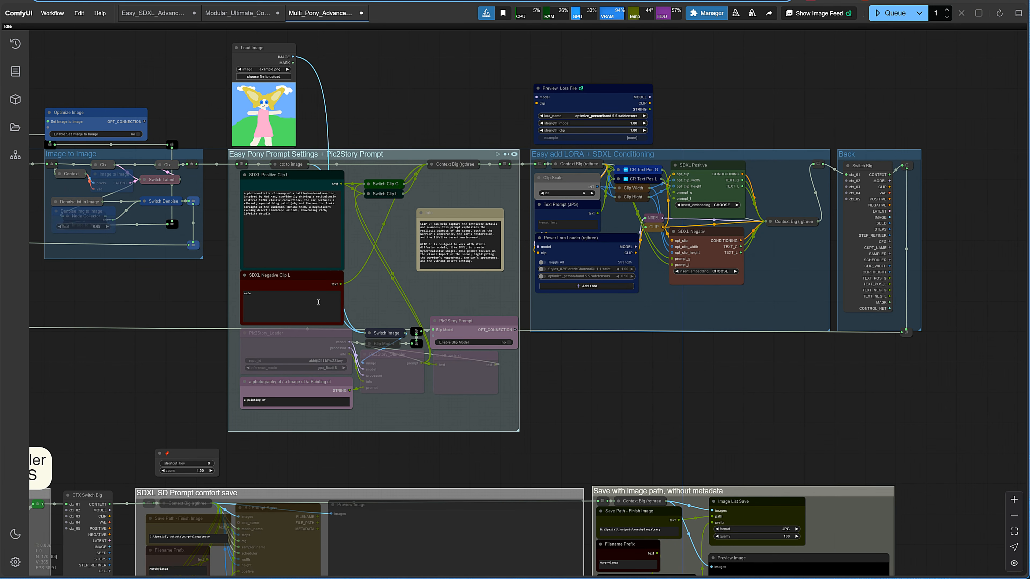
scroll(431, 317, "up", 4)
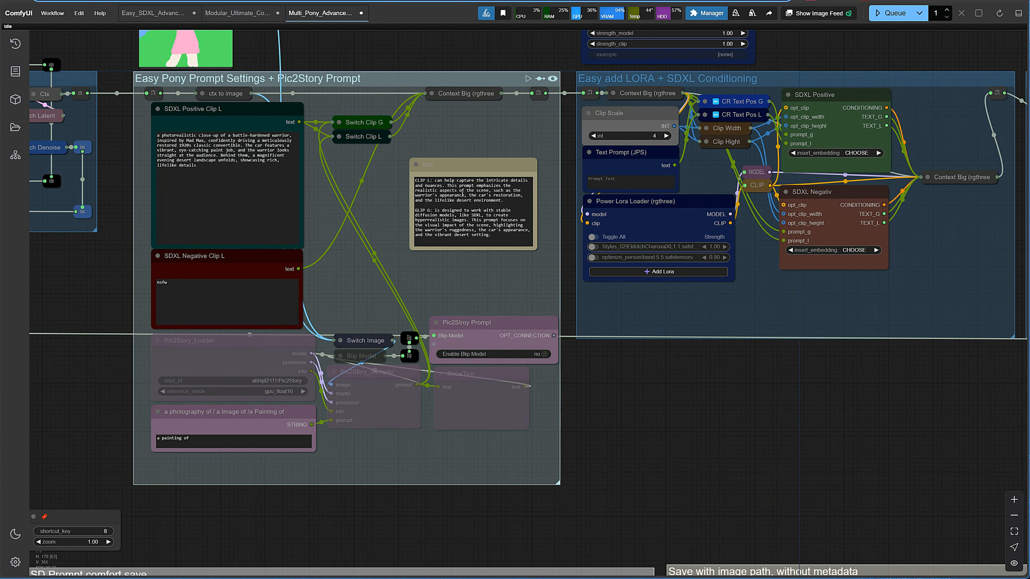
left_click(458, 166)
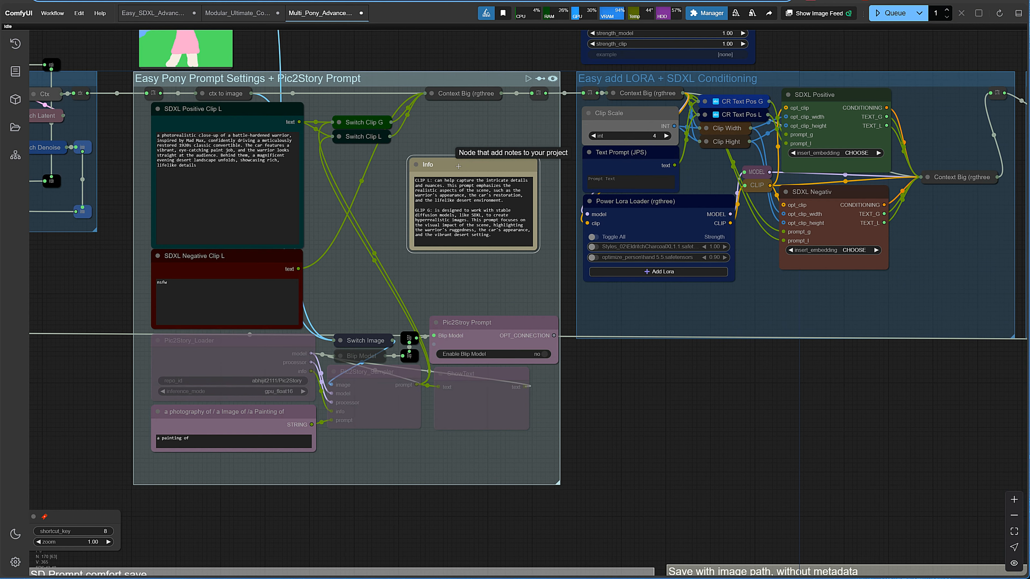
key("Delete")
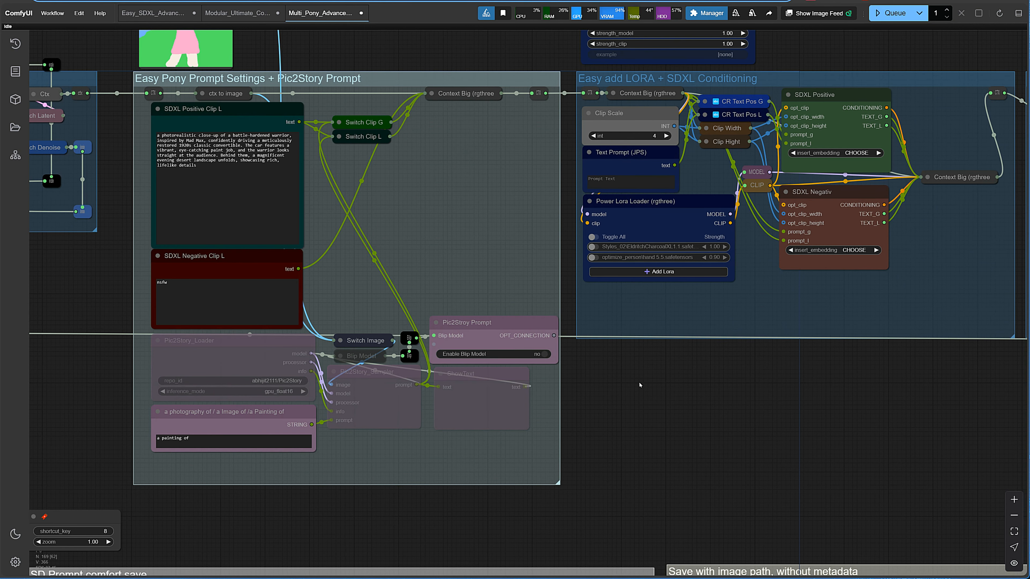
- Copy the title Multi_Pony_Advanced_Comfort_Workflow_v1.0 from the Info Workflow note and export the workflow under that filename
scroll(632, 382, "down", 5)
scroll(320, 425, "down", 2)
left_click_drag(198, 423, 647, 411)
scroll(121, 152, "up", 5)
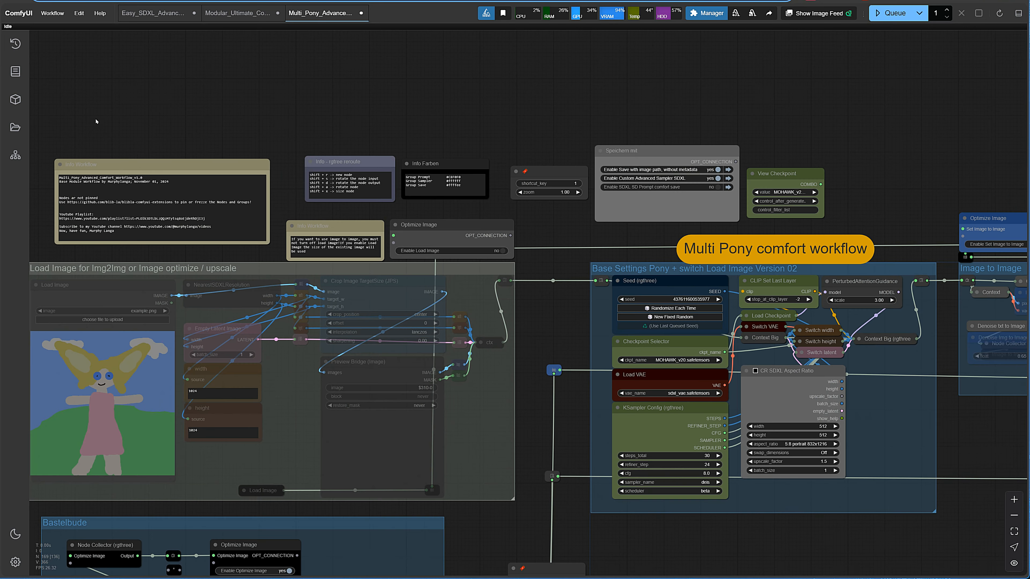
double_click(146, 178)
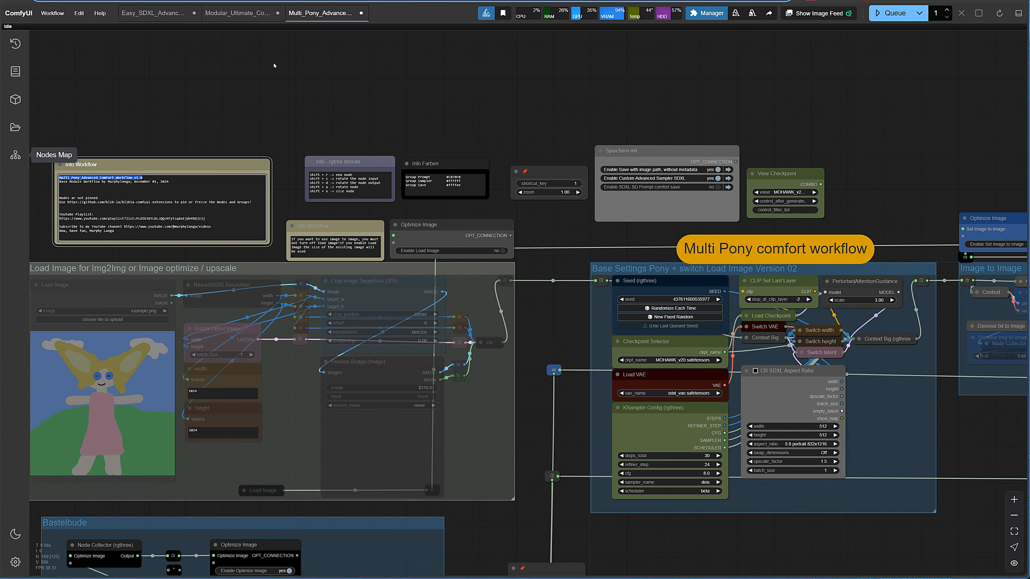
left_click(65, 14)
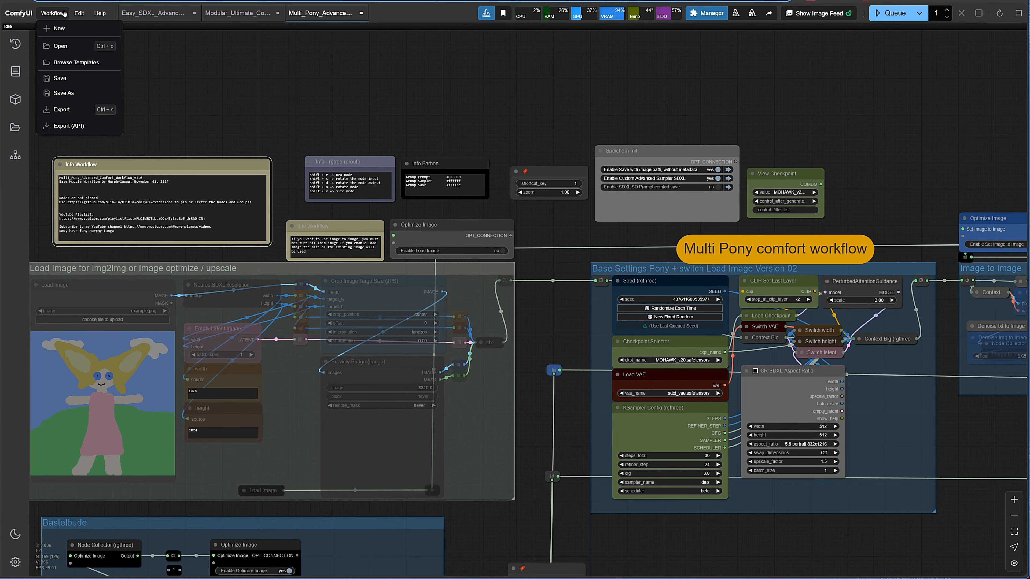
left_click(61, 109)
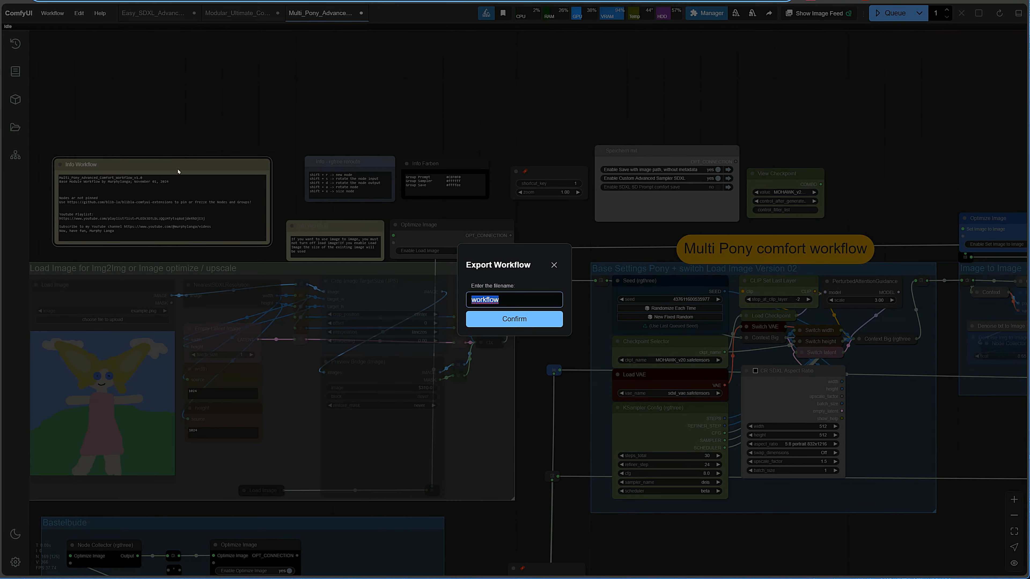
key("ctrl+v")
left_click(503, 321)
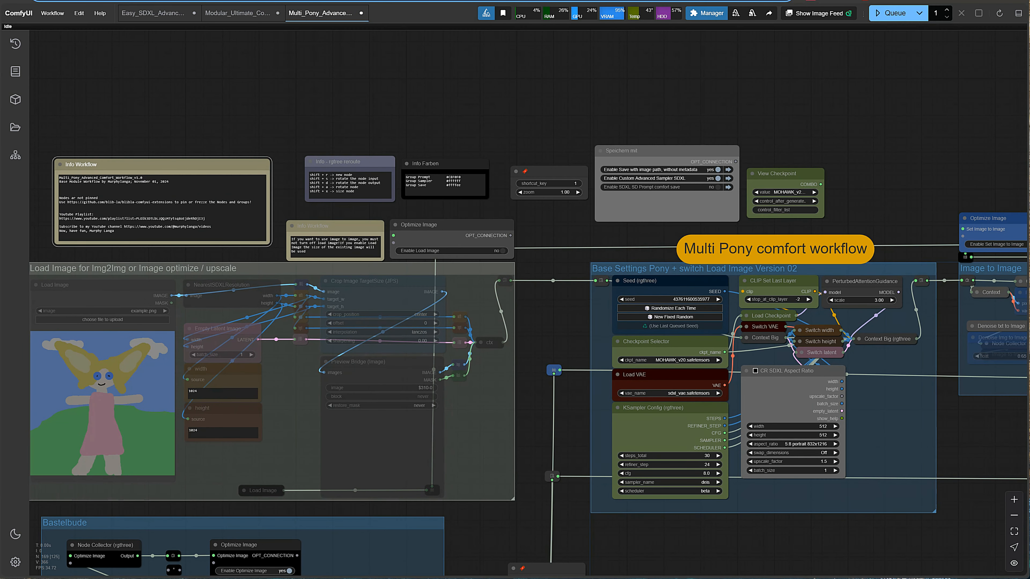
- Bring the Easy_SDXL_Advanced workflow back up and view its Easy SDXL Prompt Settings and LORA + SDXL Conditioning groups
left_click_drag(770, 1, 541, 124)
scroll(707, 122, "down", 3)
left_click_drag(892, 101, 333, 81)
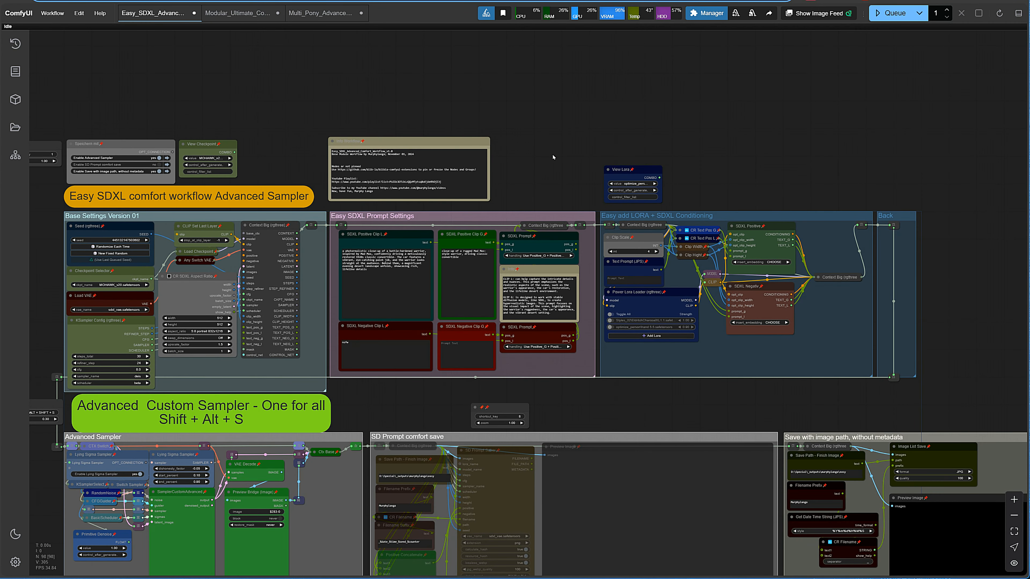
scroll(553, 157, "up", 6)
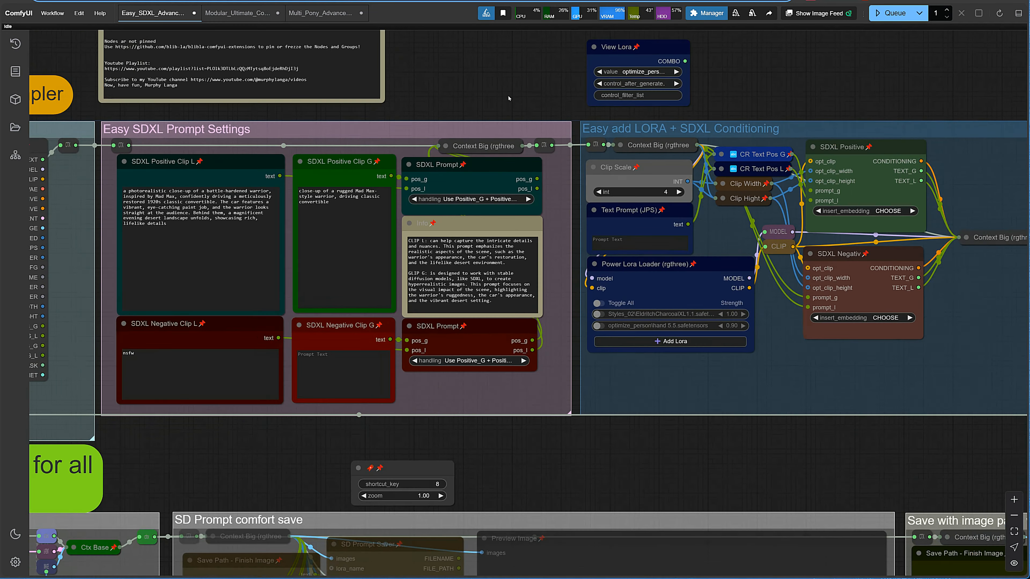
scroll(527, 122, "up", 1)
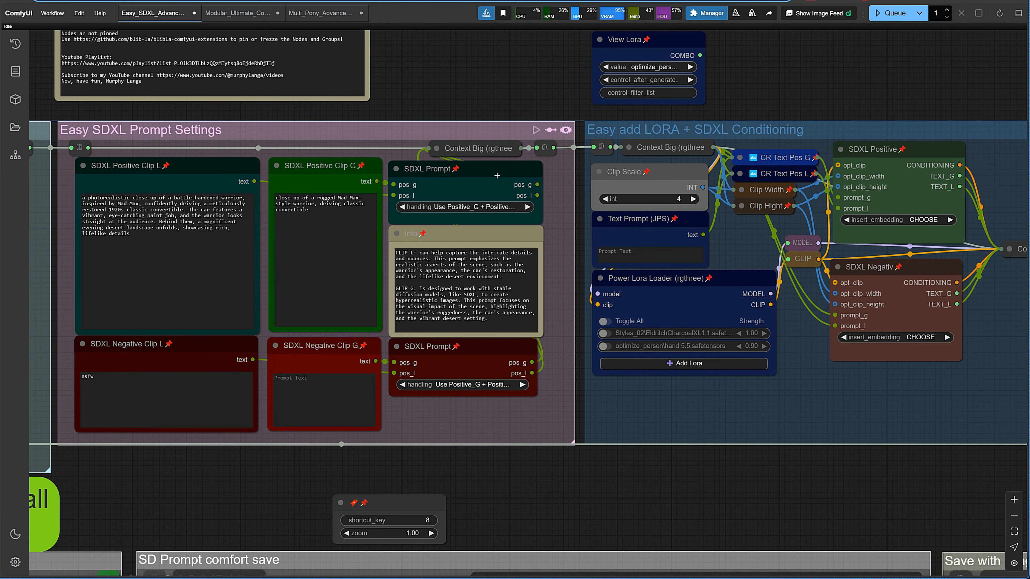
- Choose Use Positive_G + Positive_L as the handling for both the positive and negative SDXL Prompt nodes
left_click(502, 211)
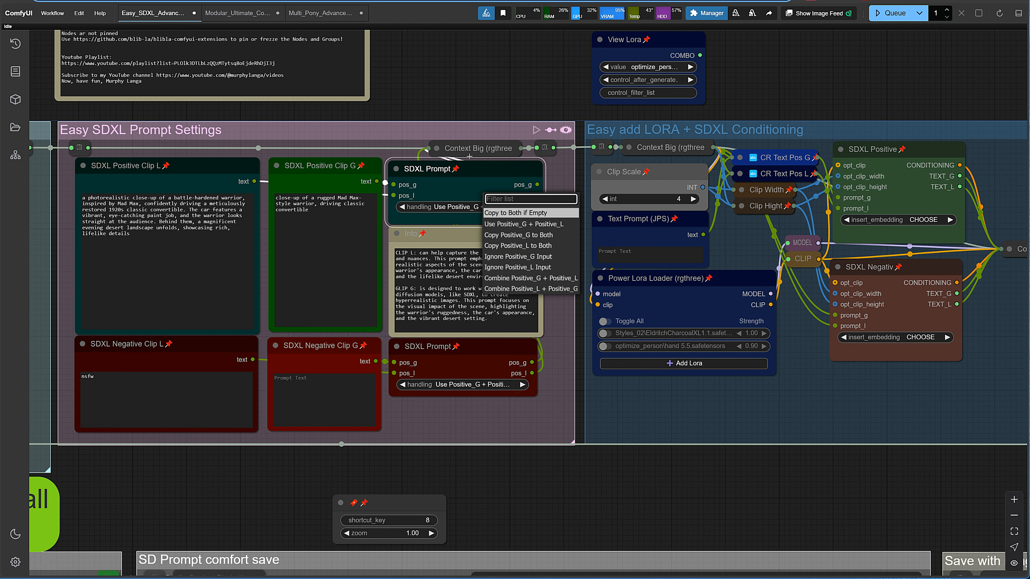
left_click(513, 225)
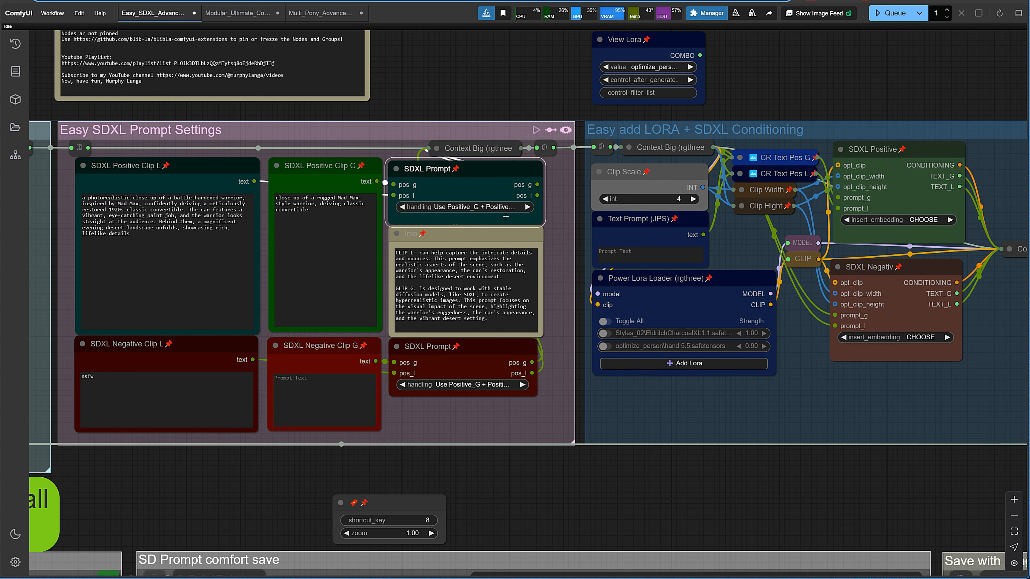
left_click(484, 386)
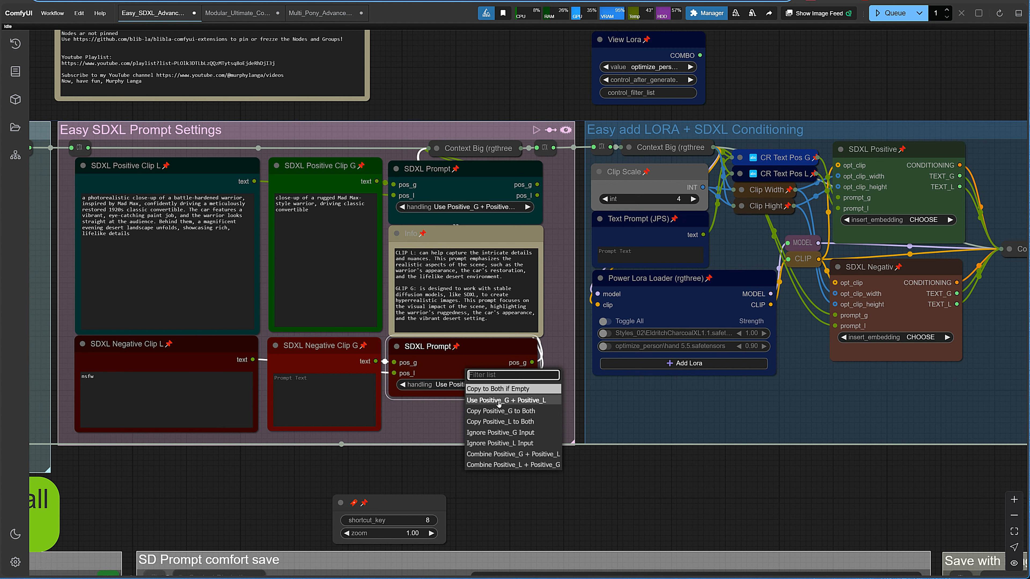
left_click(499, 401)
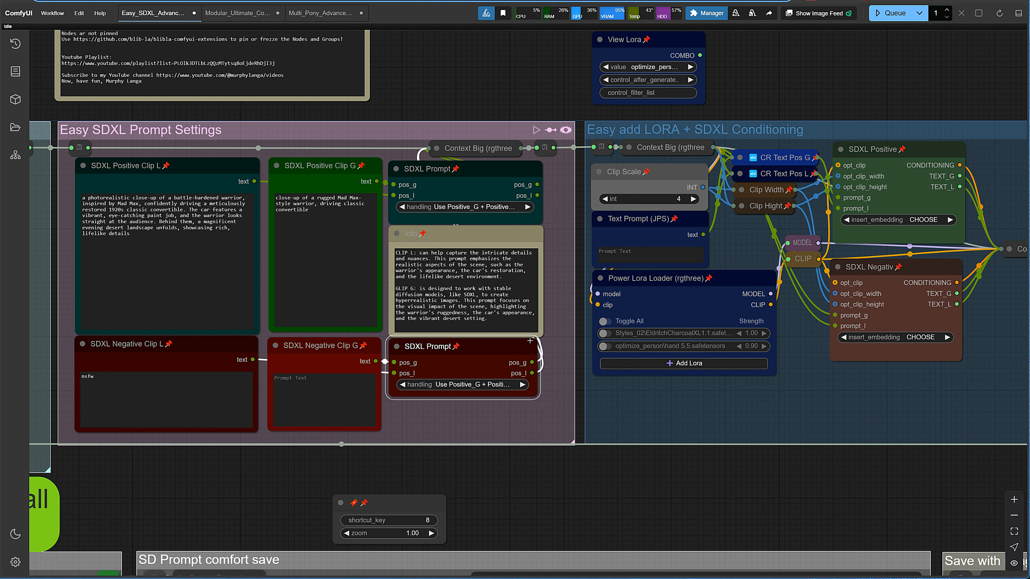
left_click(495, 206)
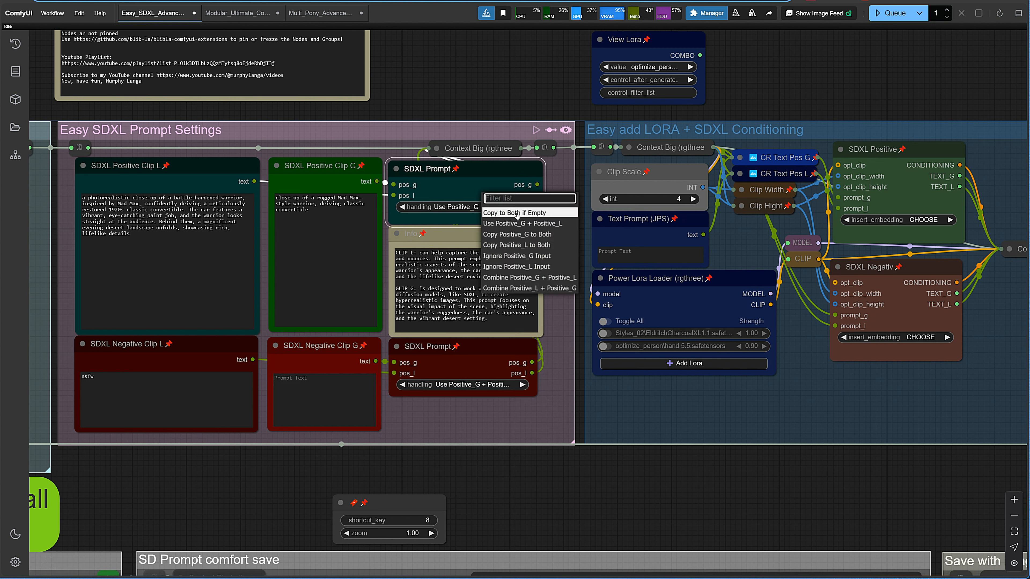
left_click(514, 224)
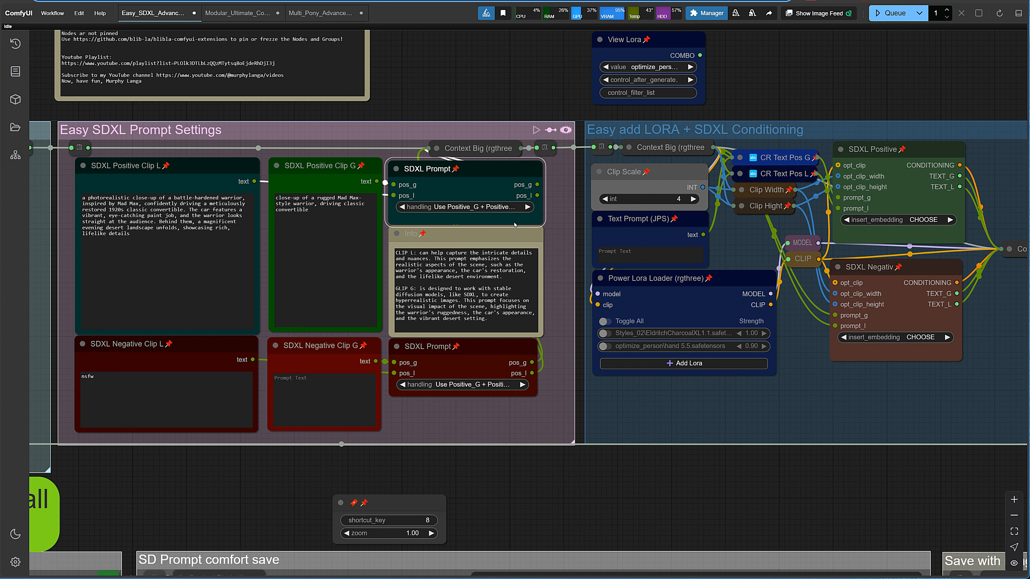
left_click(487, 211)
left_click(492, 97)
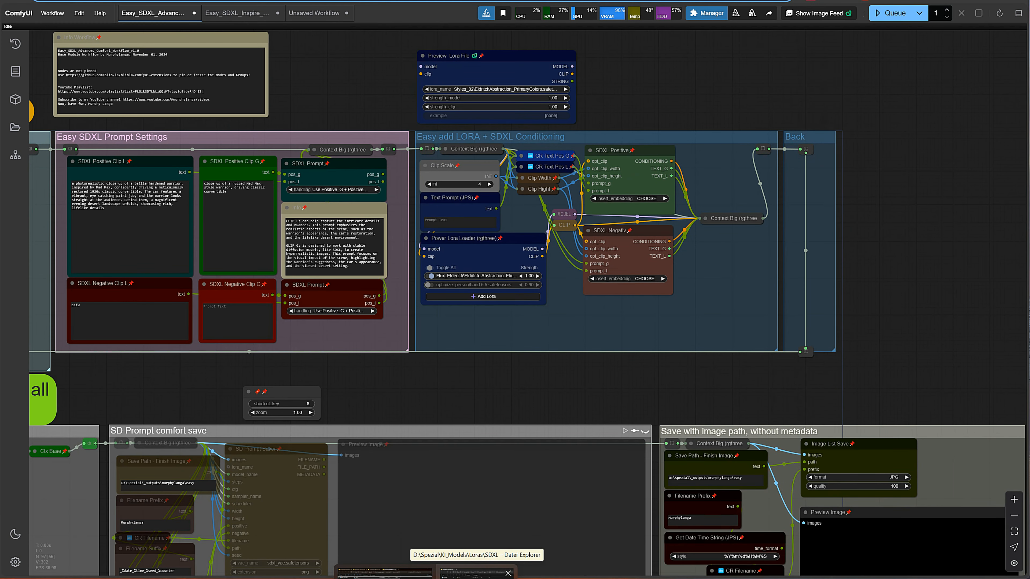
- Switch to File Explorer, inspect the Caracter_02 subfolder of the SDXL Loras directory, and return to ComfyUI
left_click(477, 572)
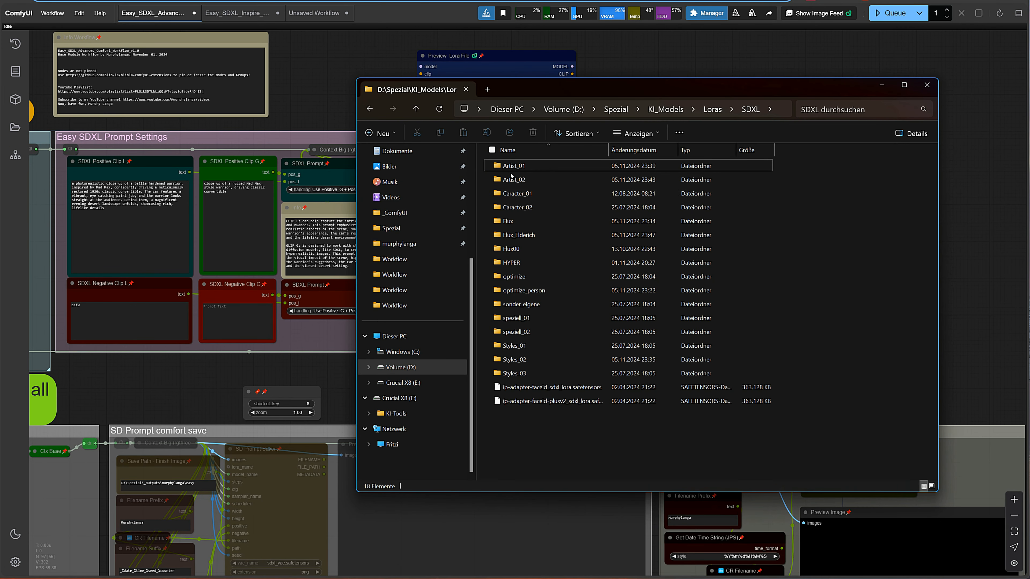
double_click(516, 208)
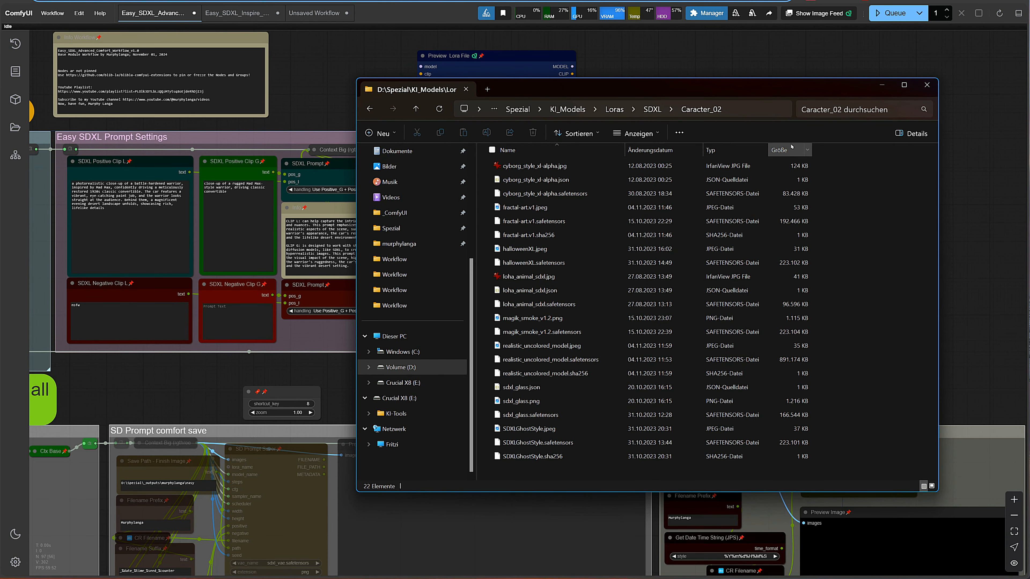
left_click(882, 85)
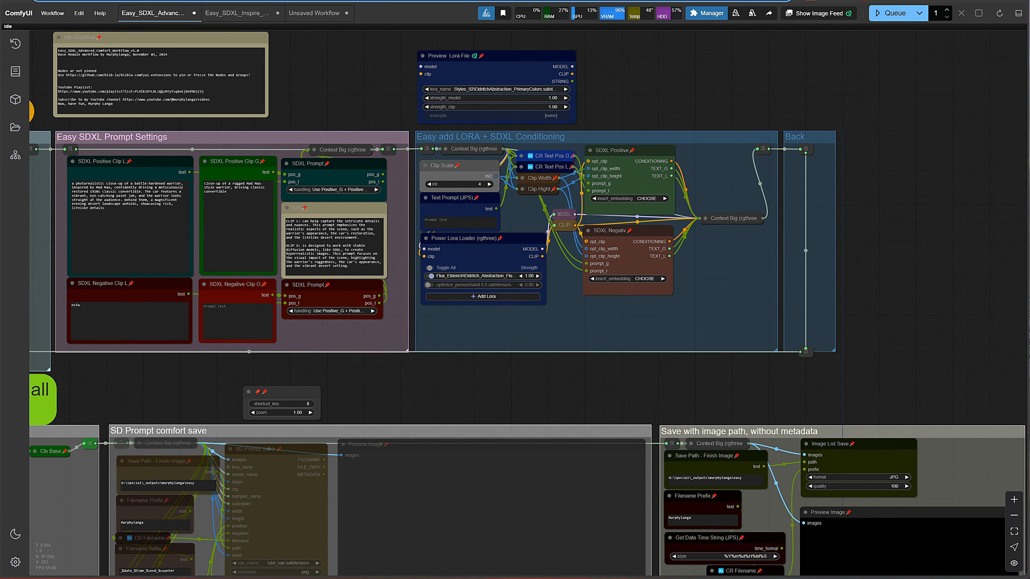
- Look through the Caracter_01 and Artist_01 subfolders in the Preview Lora File node's LoRA choices
left_click(511, 89)
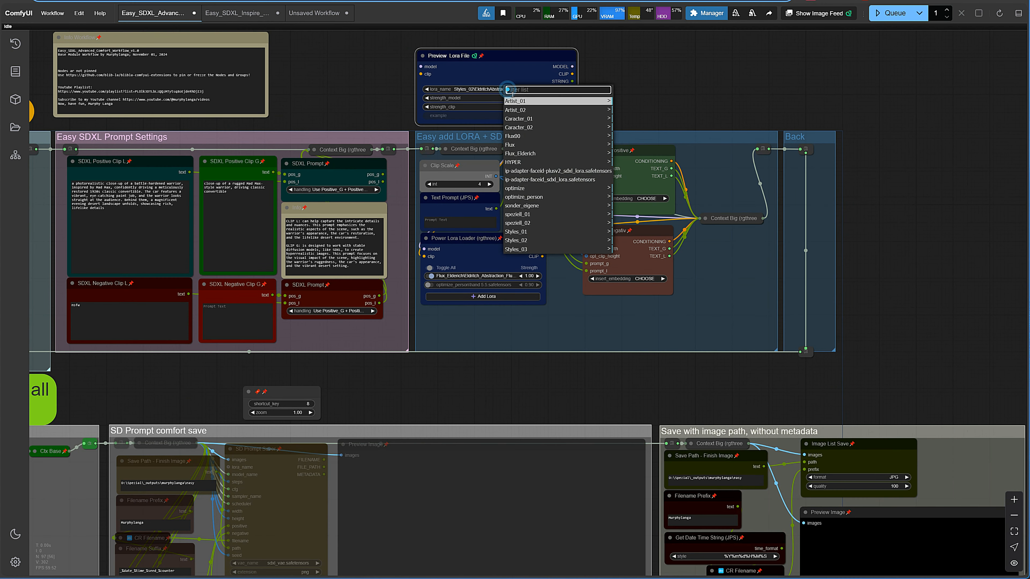
left_click(526, 118)
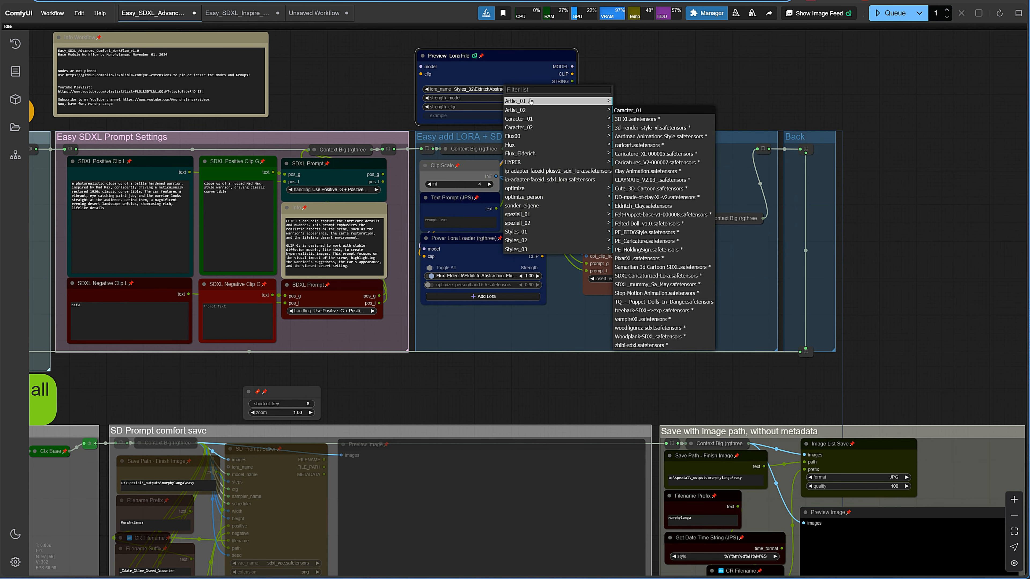
left_click(519, 101)
right_click(517, 102)
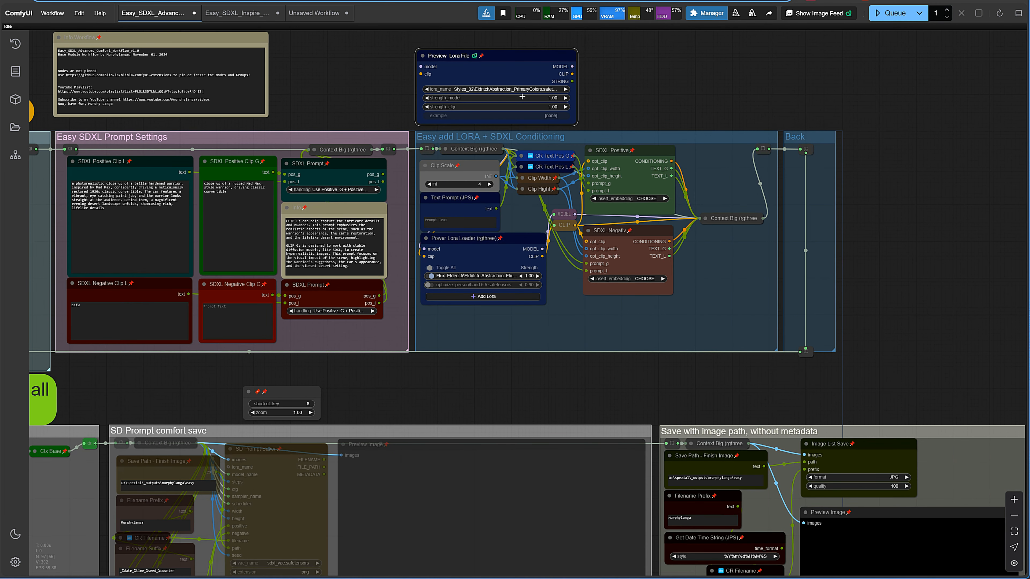
- View the Lora info of EldritchAbstraction_PrimaryColors in the Preview Lora File node and use its coffee cup image as the preview
right_click(522, 97)
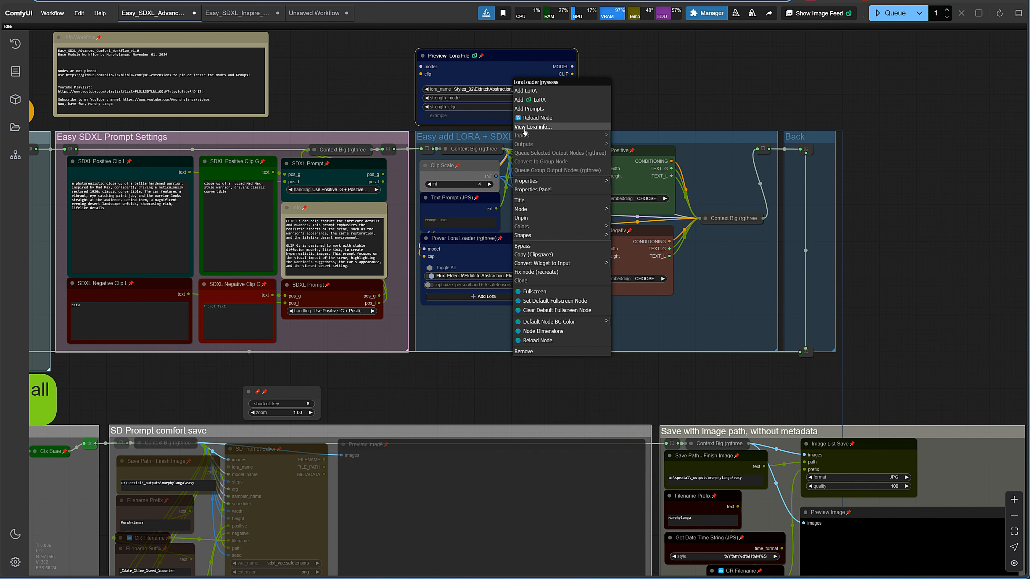
left_click(539, 128)
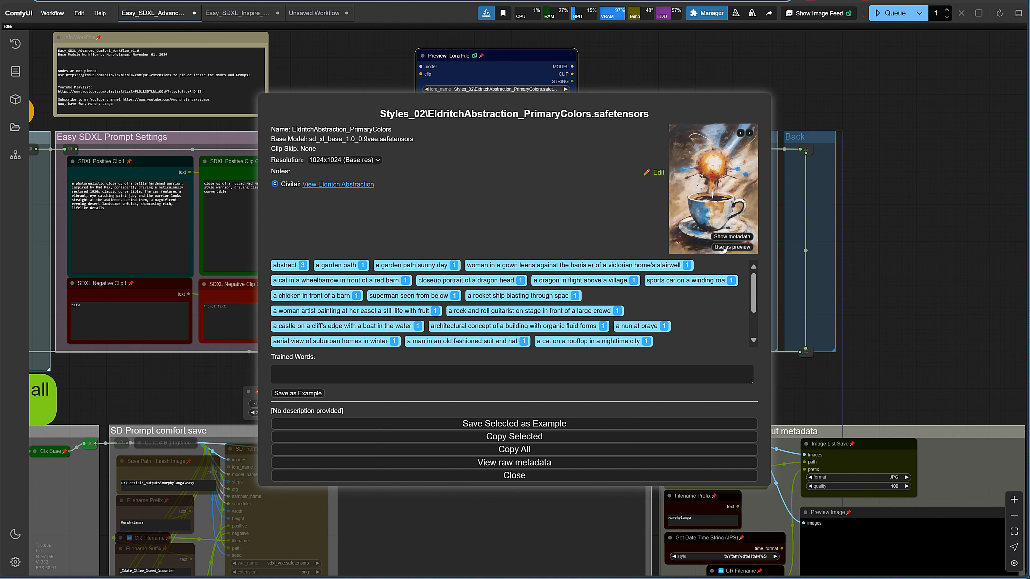
left_click(733, 247)
left_click(543, 474)
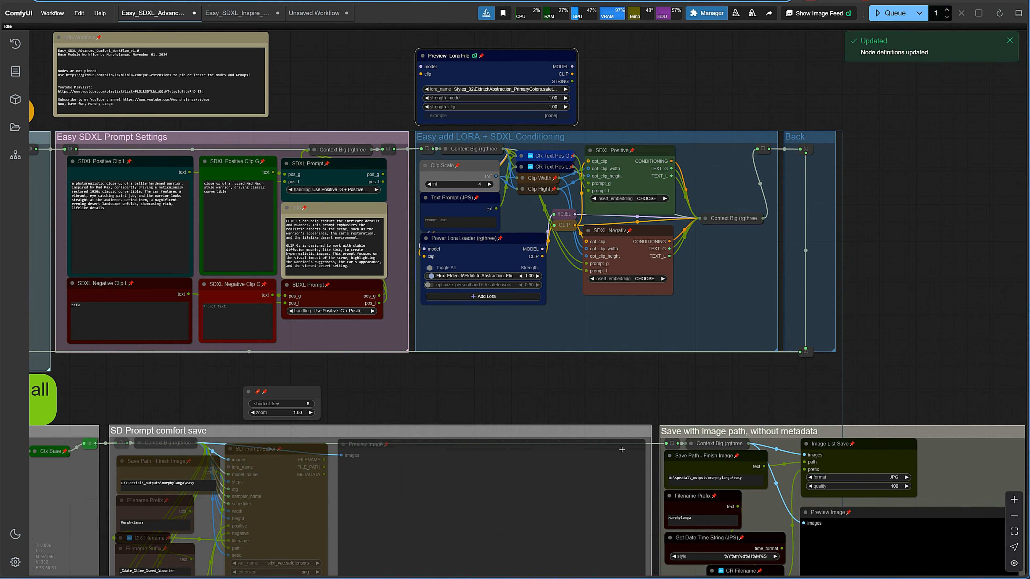
left_click(527, 389)
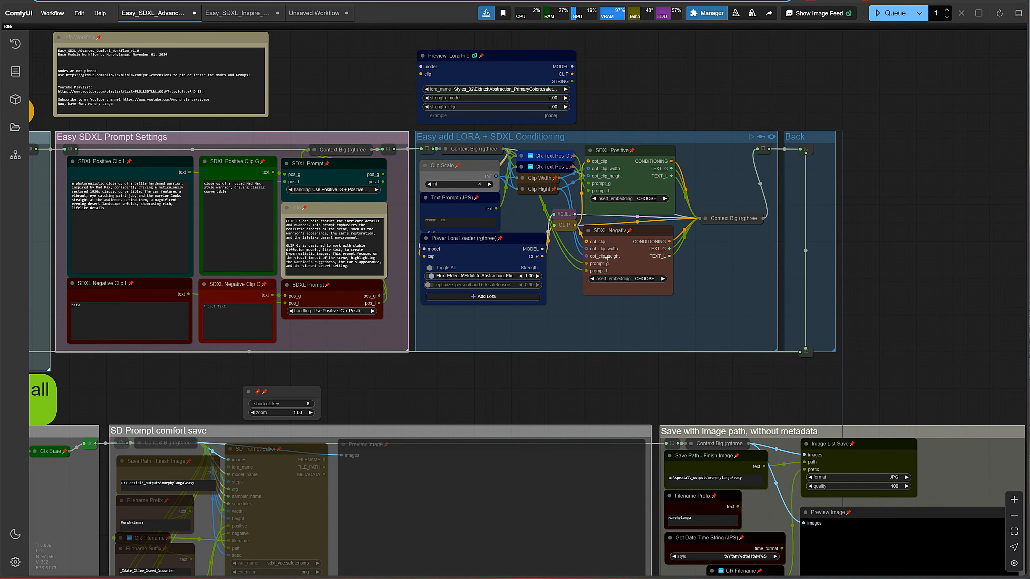
- Browse the Artist_01 and Styles_02 LoRA subfolders offered by the Power Lora Loader without changing its LoRA
left_click(502, 281)
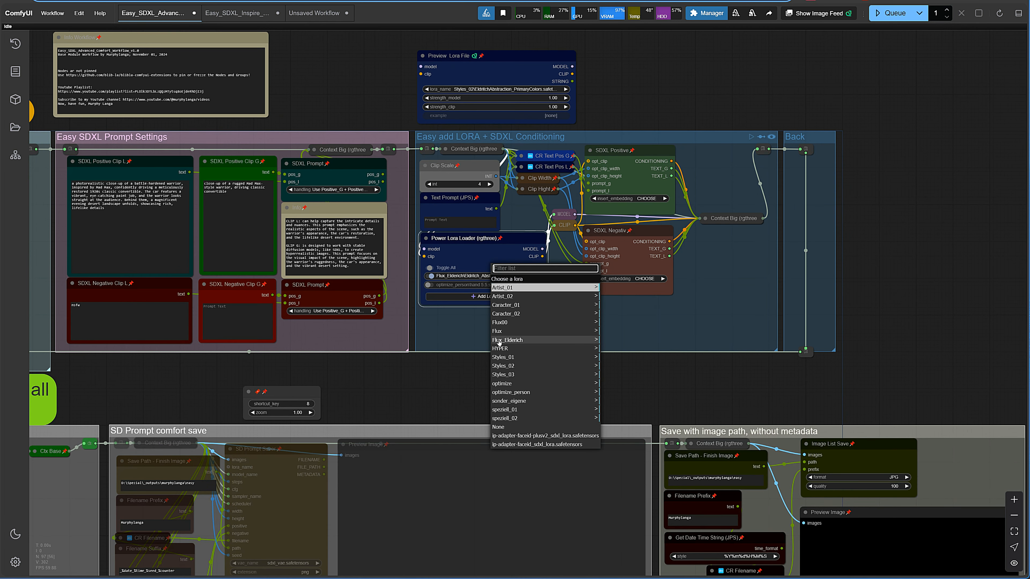
left_click(500, 288)
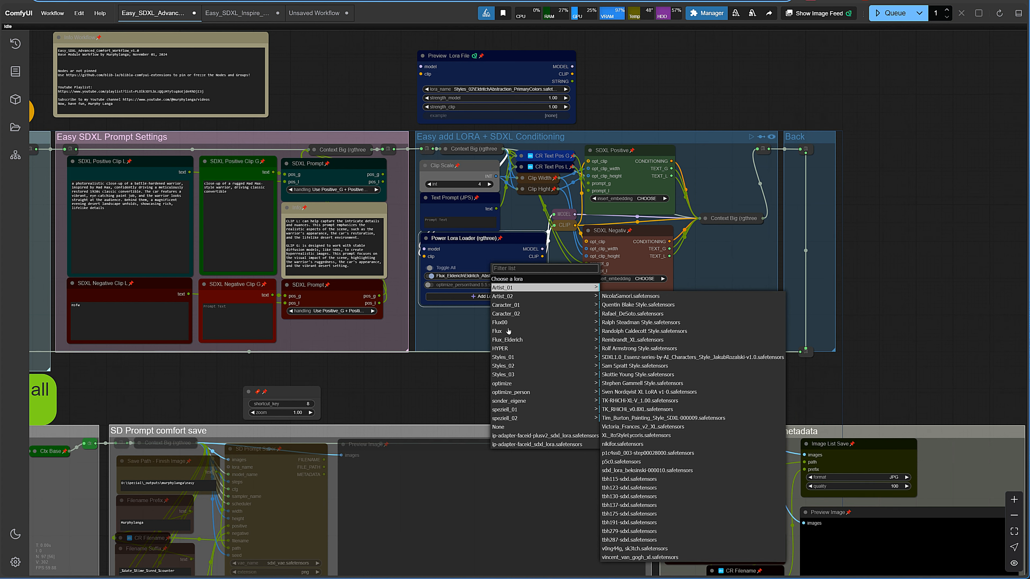
left_click(504, 366)
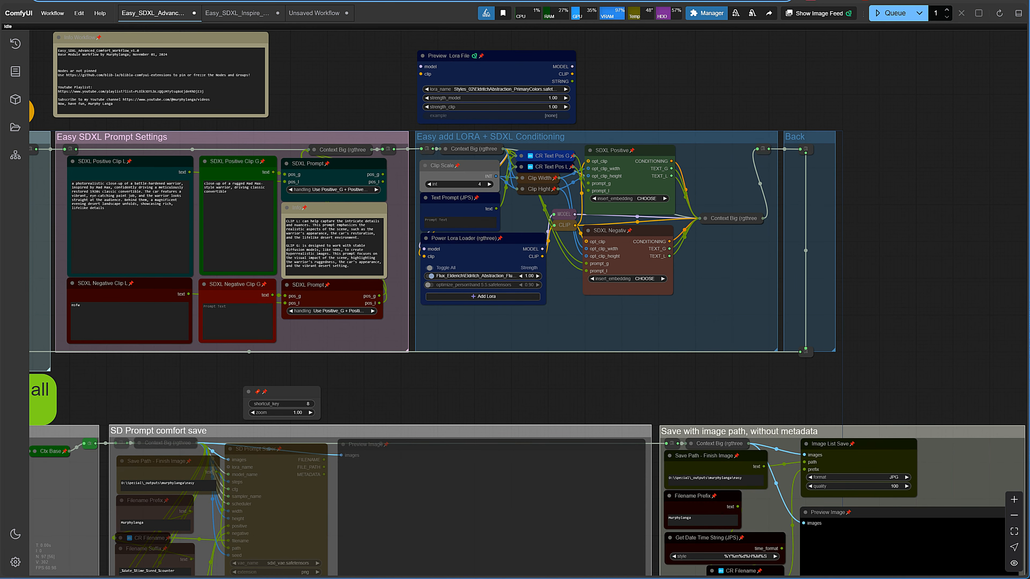
left_click_drag(649, 382, 651, 380)
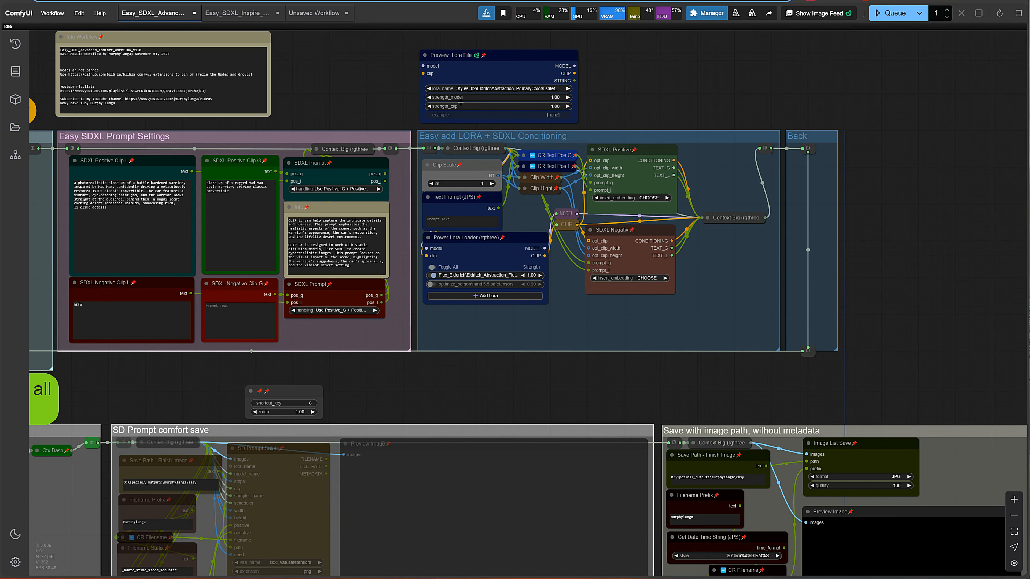
- Disable submenus in custom nodes in the pysssss settings and close the settings
left_click(15, 562)
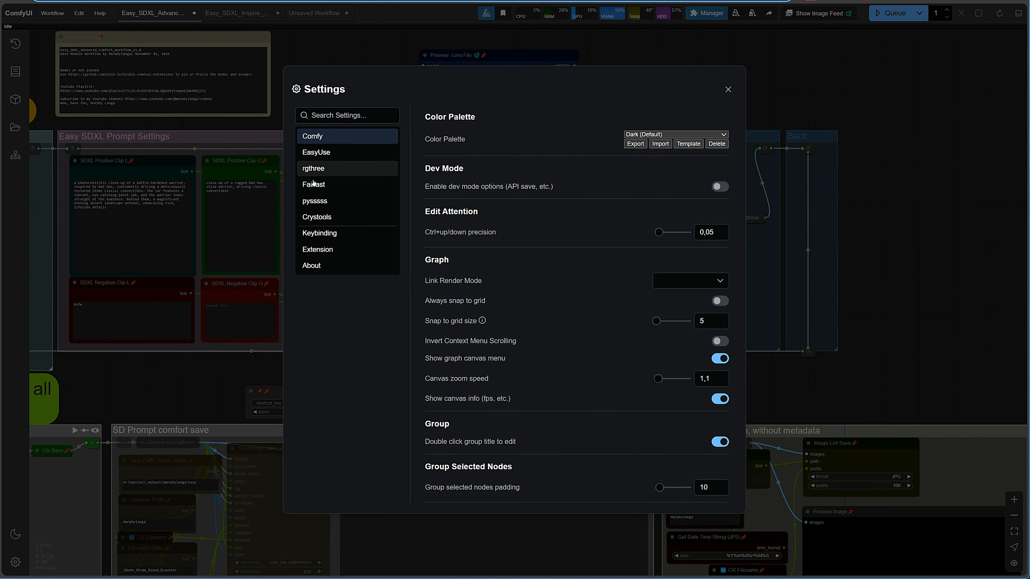
left_click(321, 206)
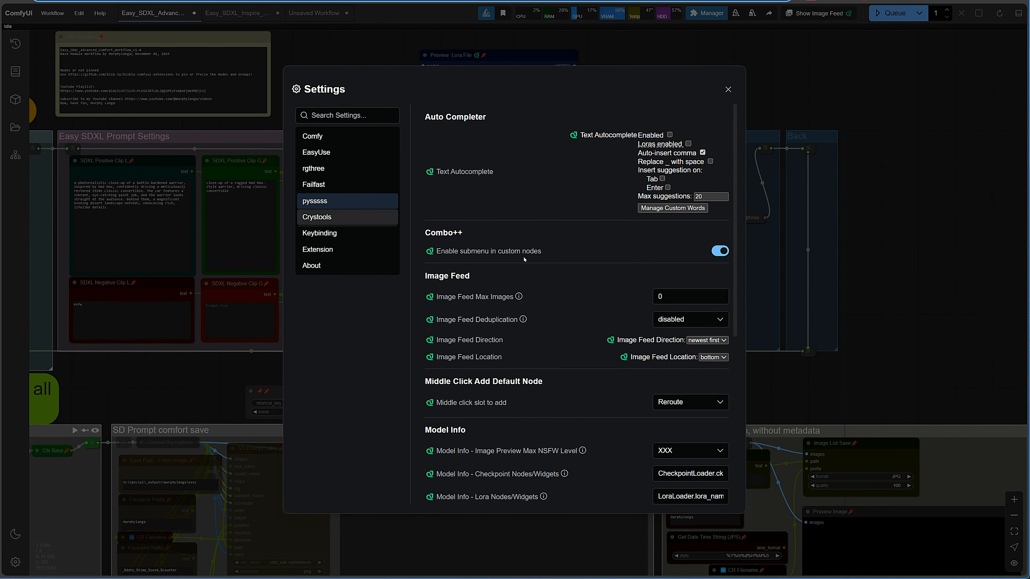
left_click(720, 252)
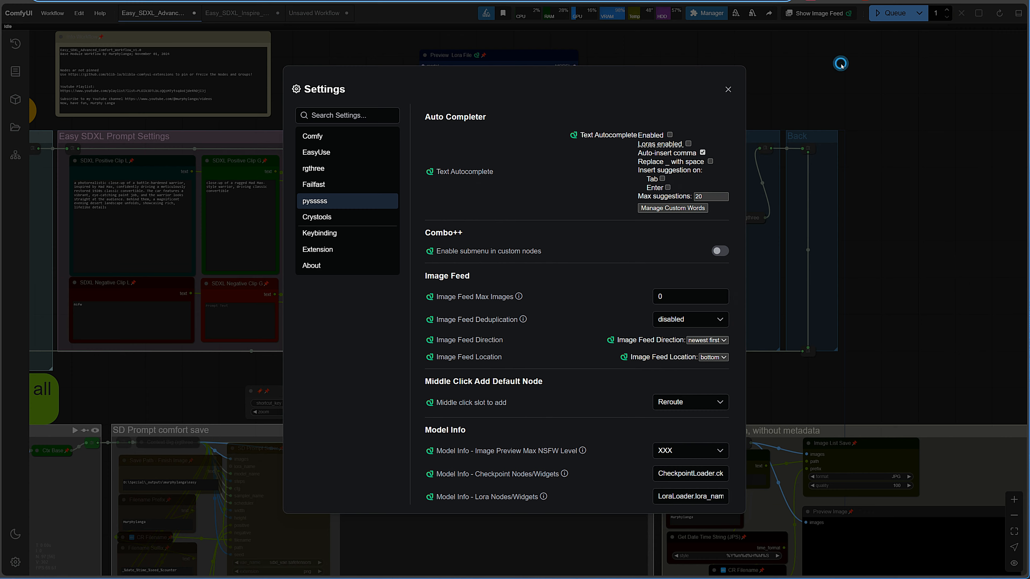
left_click(834, 66)
- Compare the LoRA choices of the Preview Lora File node with those of the Power Lora Loader, keeping both selections
left_click(523, 90)
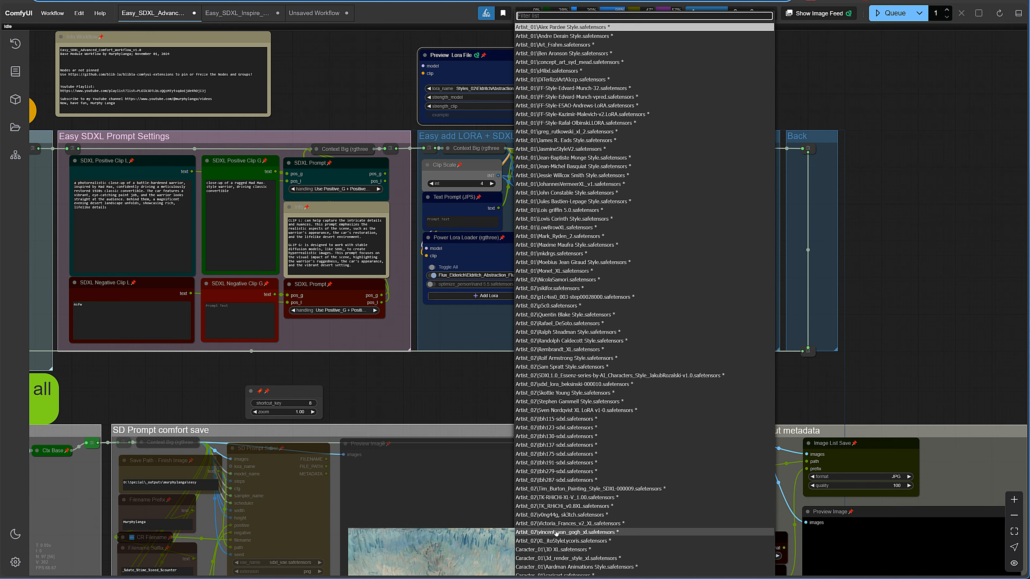
scroll(560, 505, "down", 2)
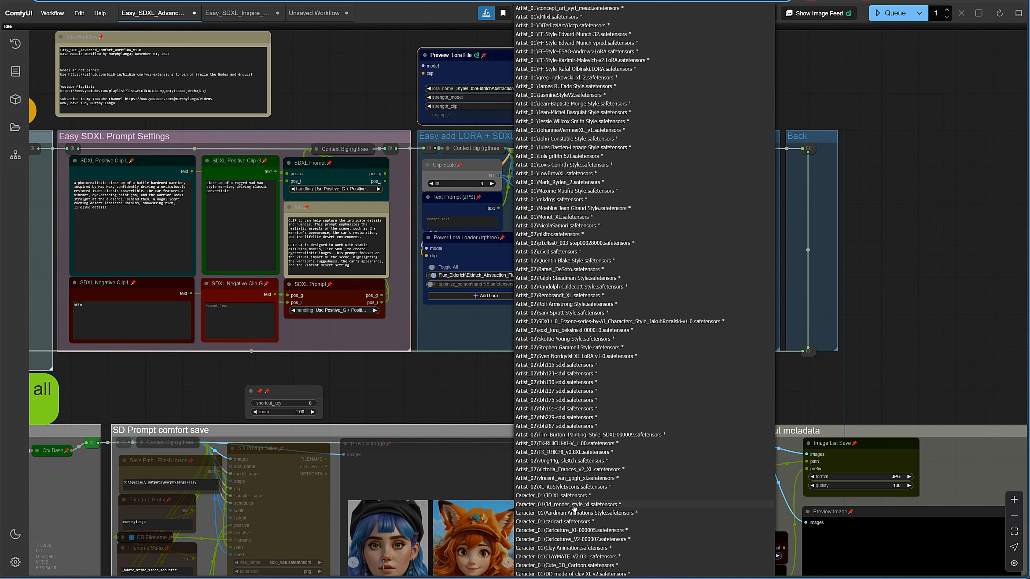
left_click(903, 223)
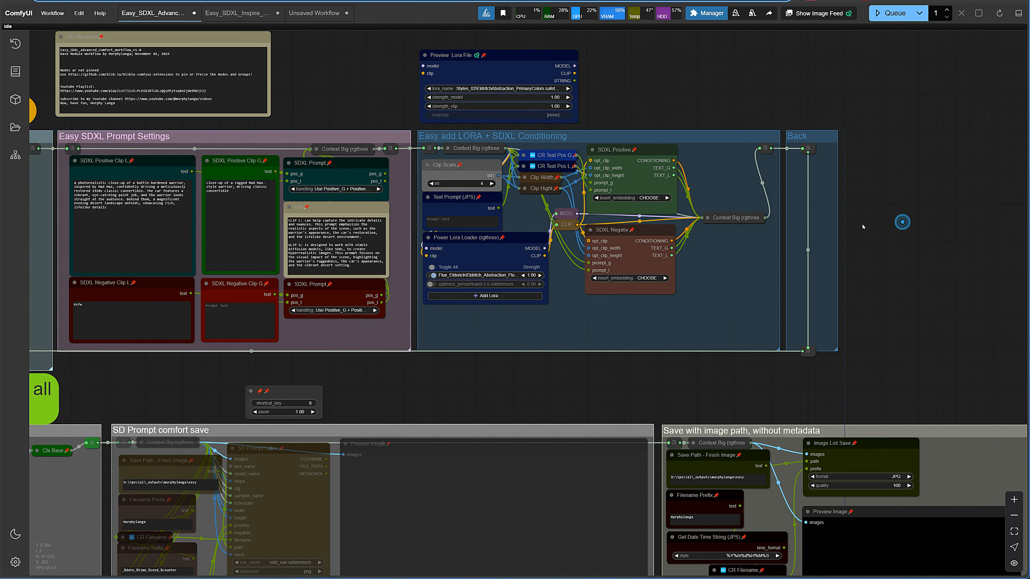
left_click(504, 279)
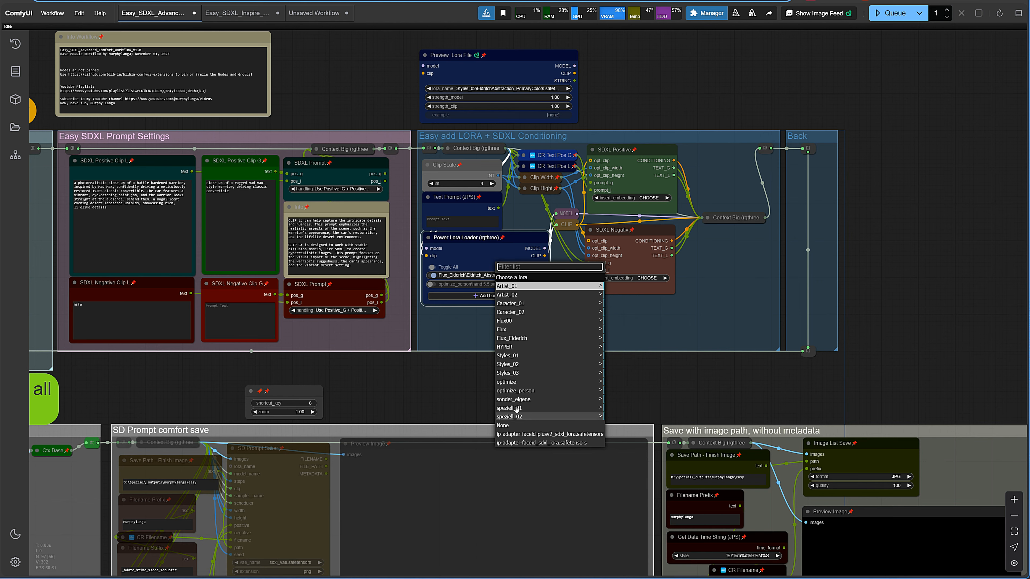
left_click(632, 96)
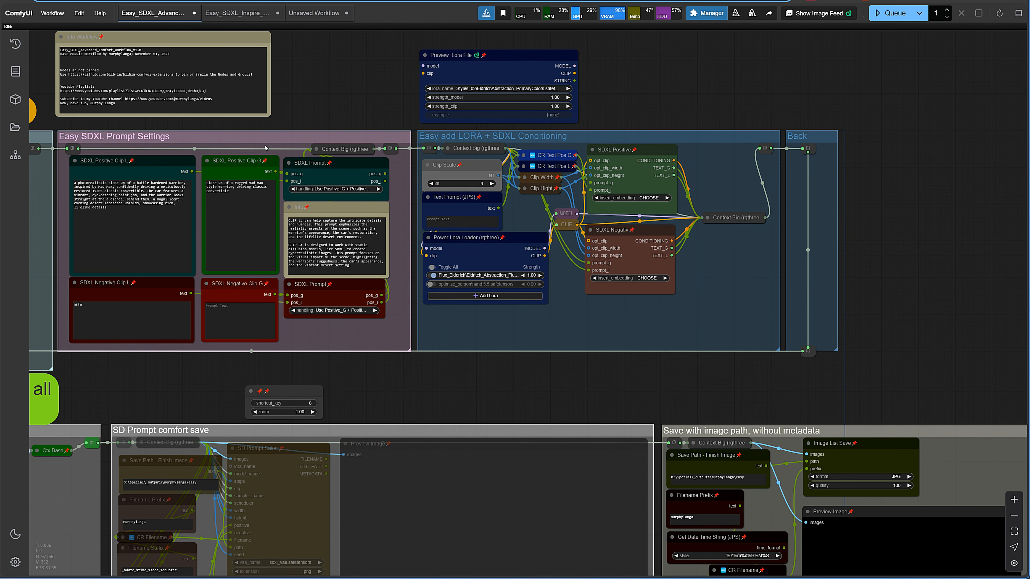
- Turn submenus in custom nodes back on in the pysssss settings
left_click(16, 562)
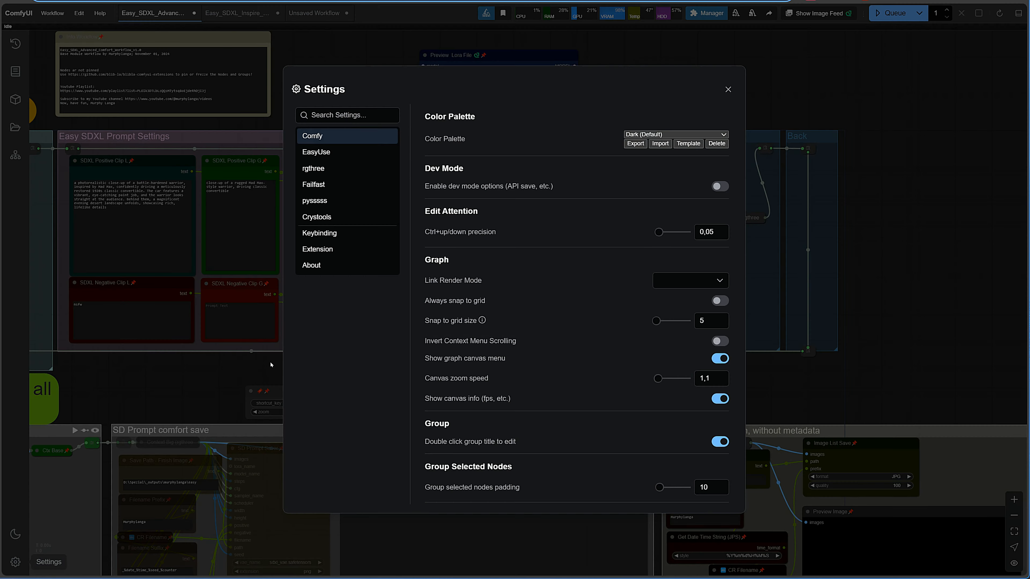
left_click(313, 201)
left_click(720, 251)
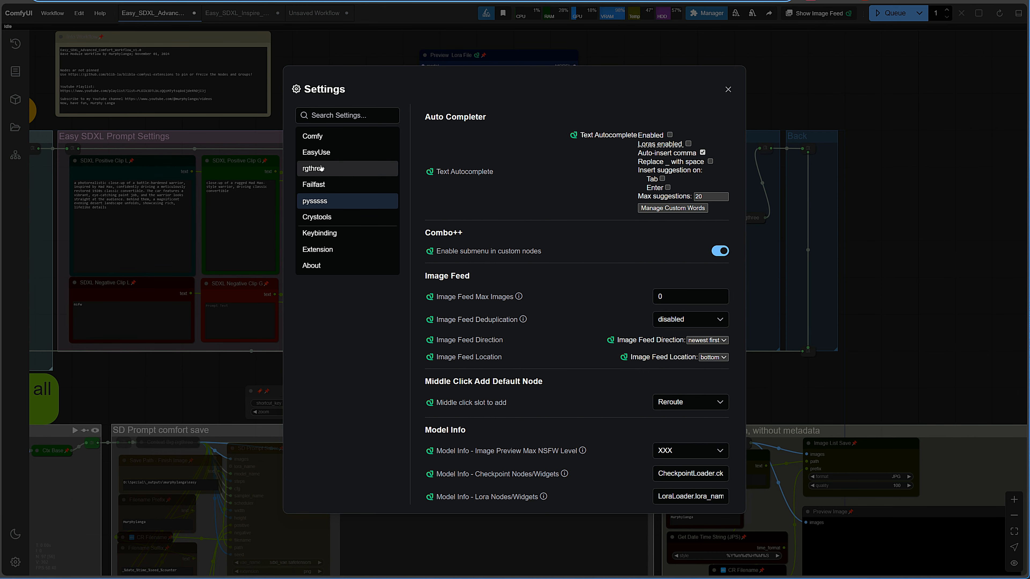
- Disable Auto Nest Subdirectories in Menus in the rgthree-comfy settings and save
left_click(313, 168)
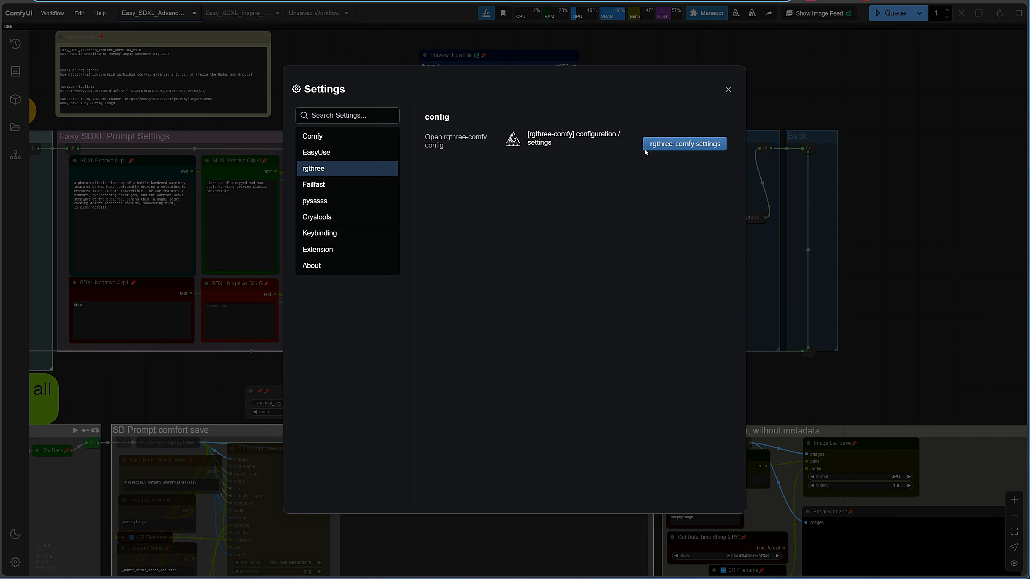
left_click(669, 144)
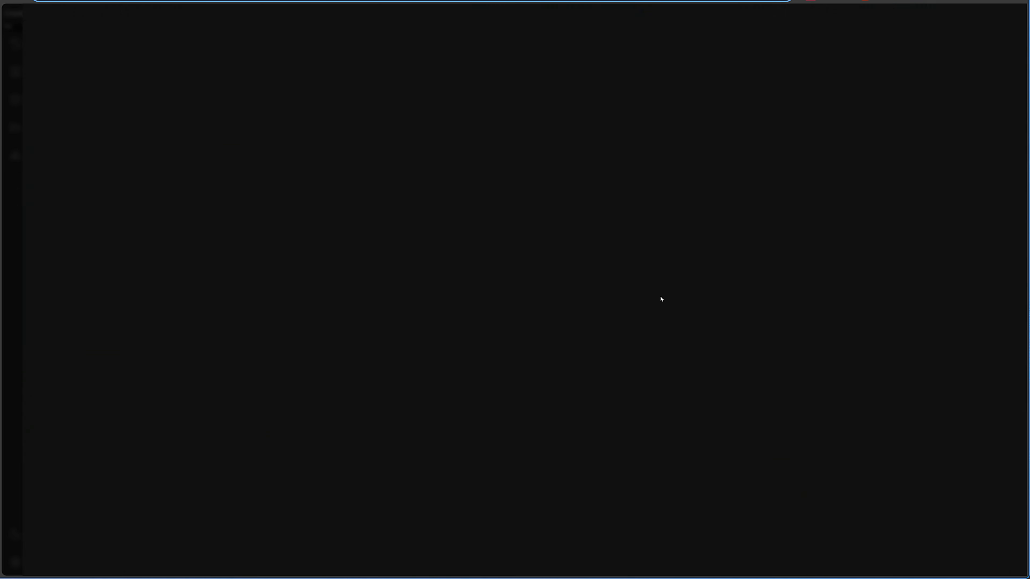
left_click(668, 298)
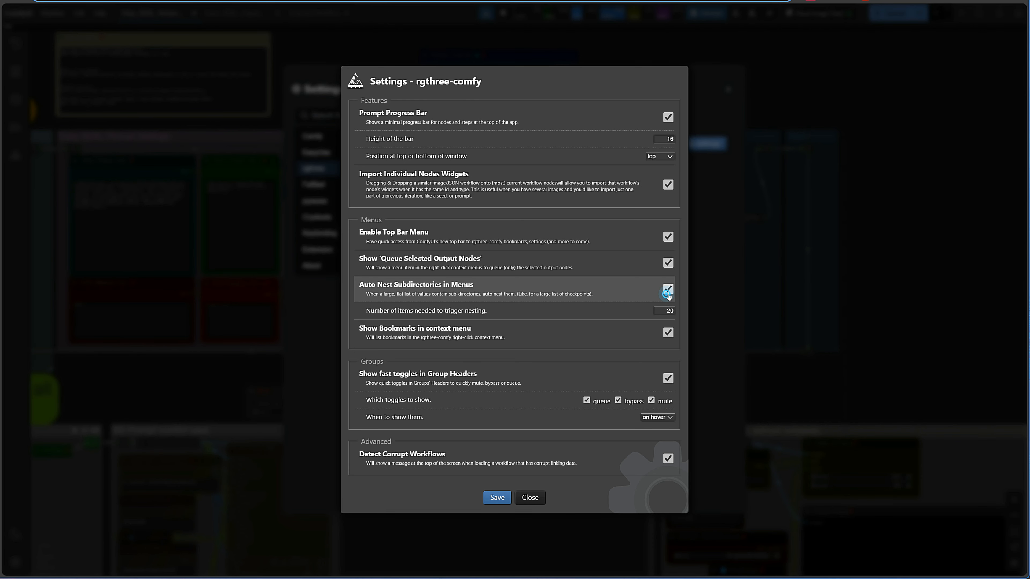
left_click(668, 297)
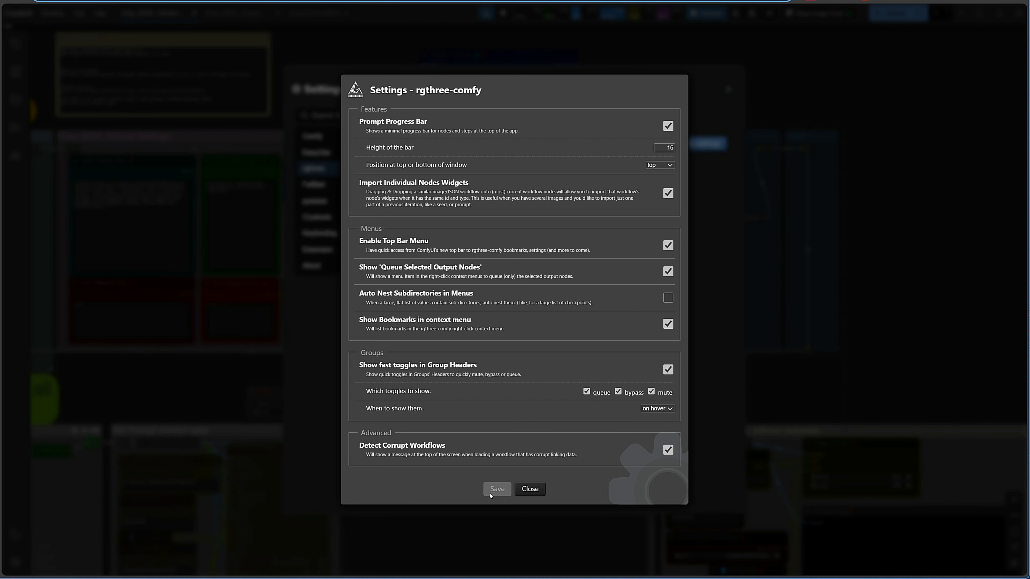
- Close the open settings dialogs and check the LoRA choices of the Power Lora Loader's first entry, keeping its selection
left_click(530, 490)
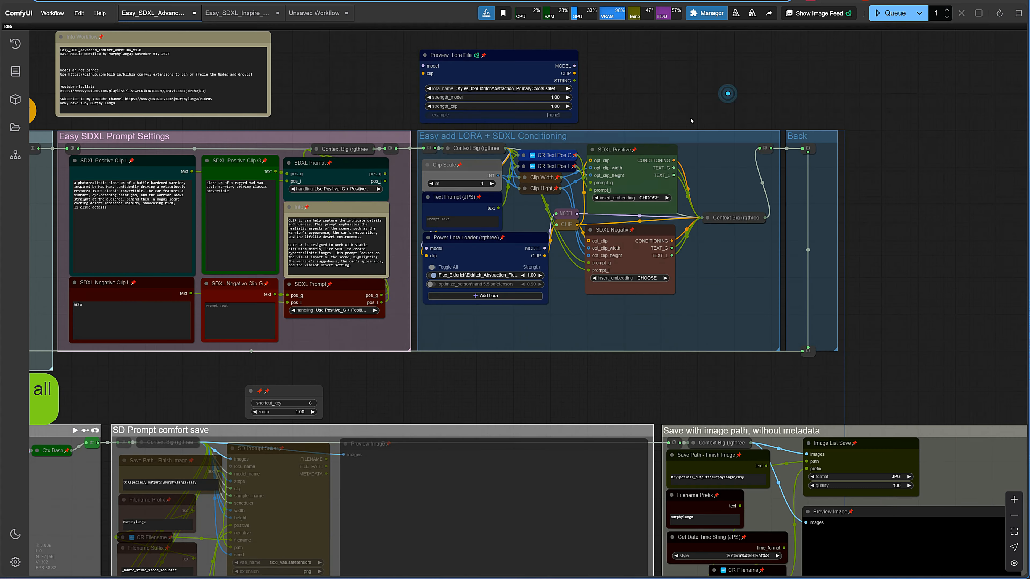
left_click(728, 89)
left_click(507, 280)
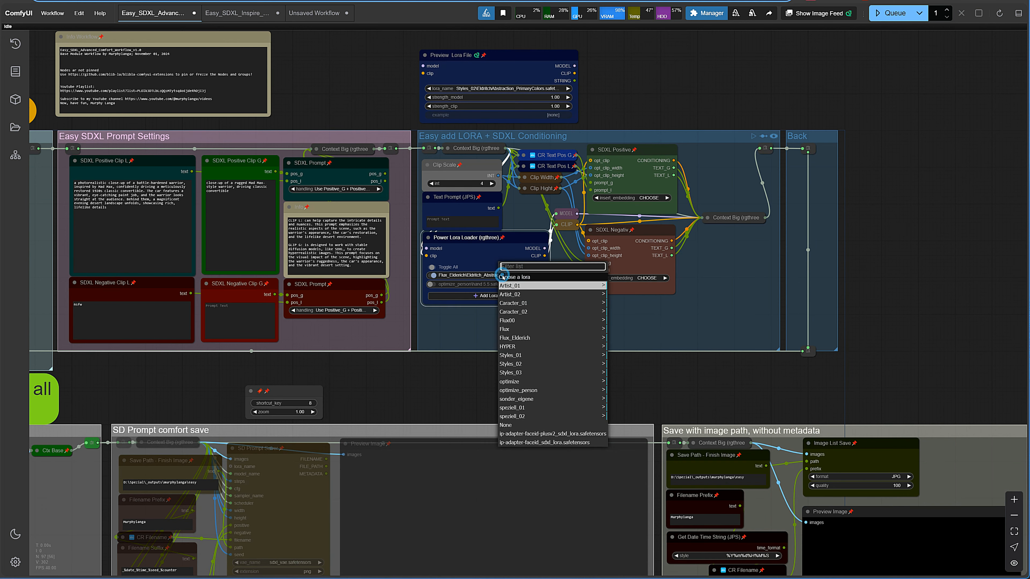
left_click(452, 389)
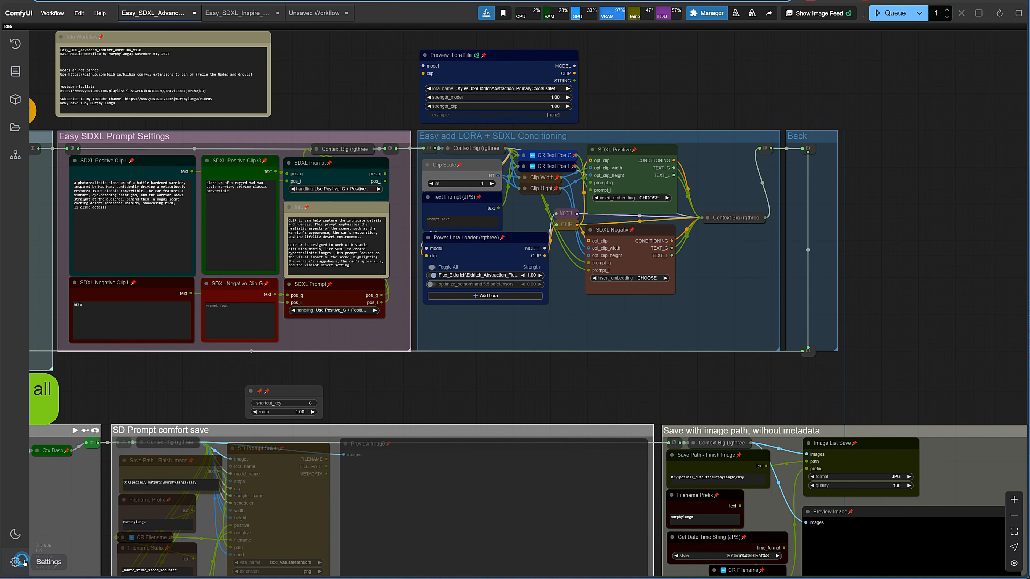
- Disable contextMenu auto nest subdirectories in the EasyUse settings, and check the LoRA choices of the Power Lora Loader's first entry
left_click(15, 562)
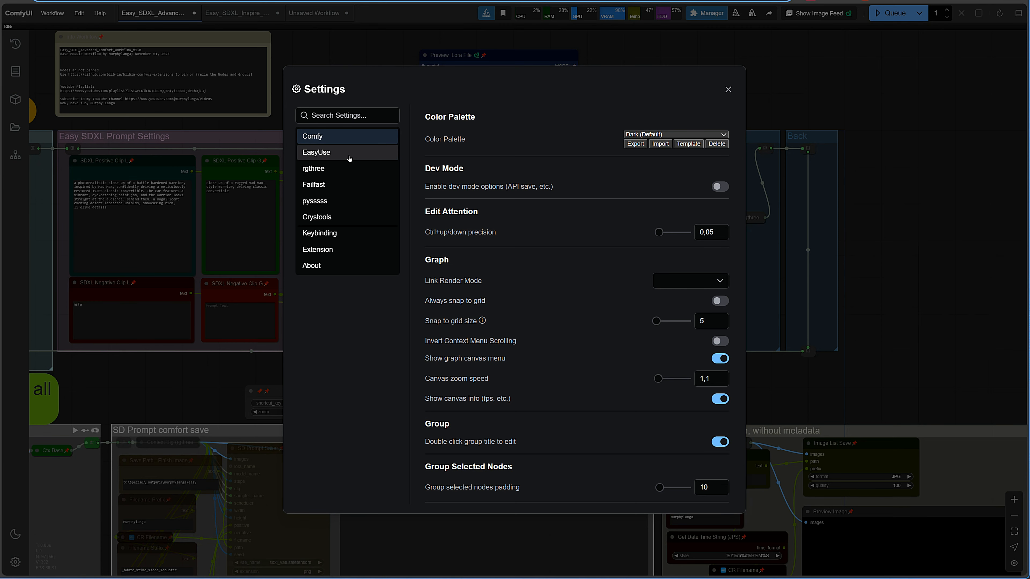
left_click(305, 158)
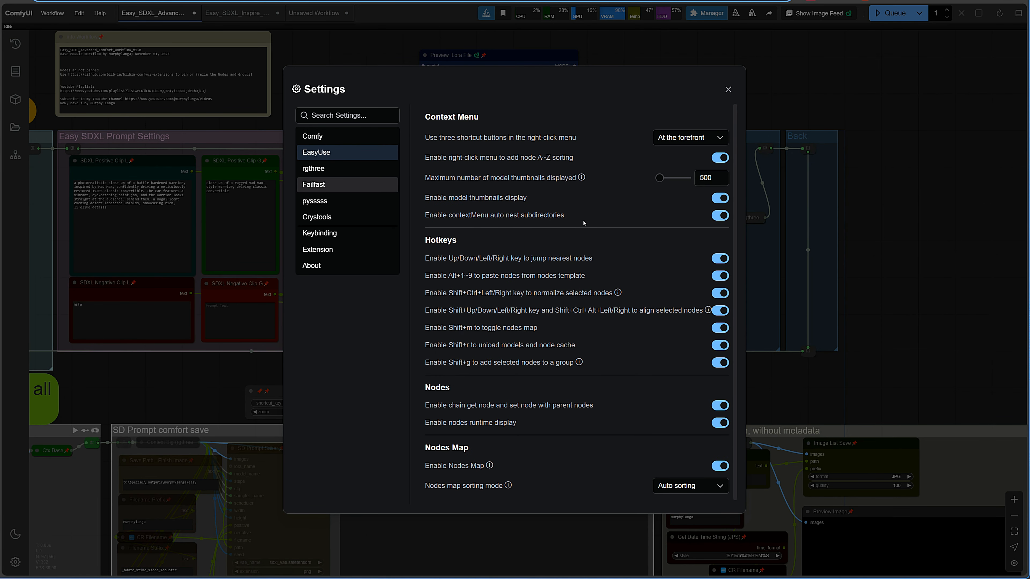
left_click(718, 216)
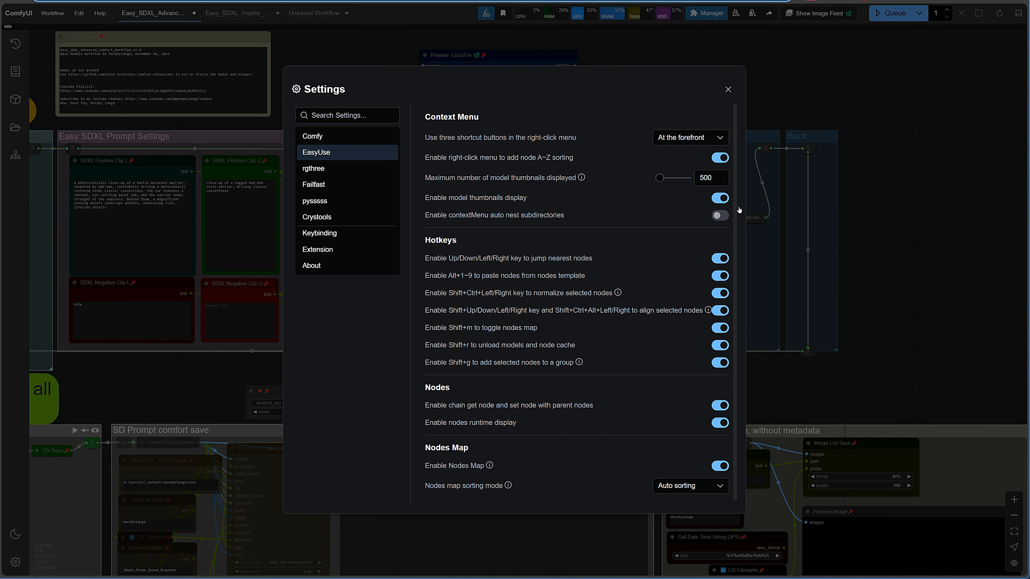
left_click(730, 86)
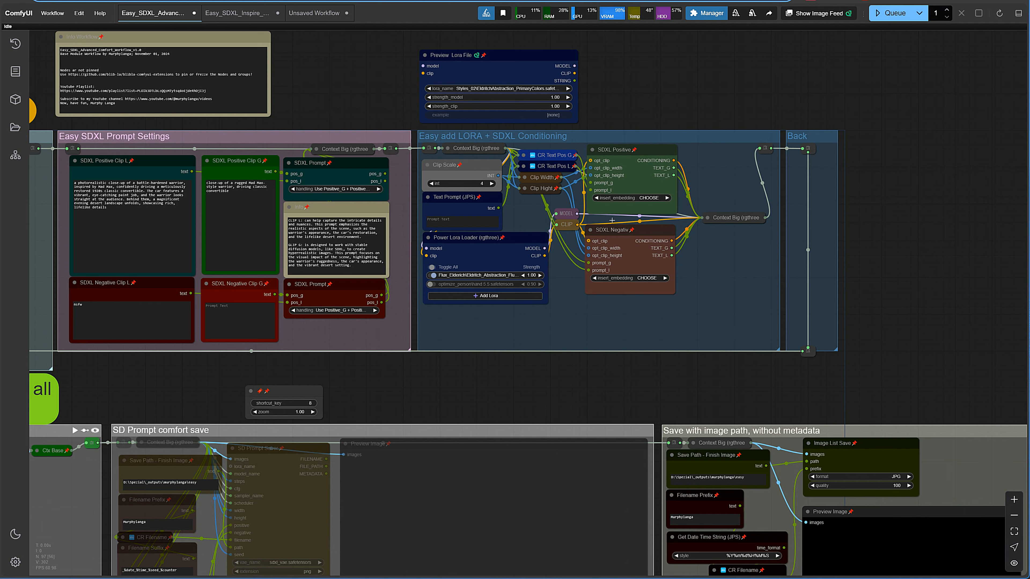
left_click(504, 276)
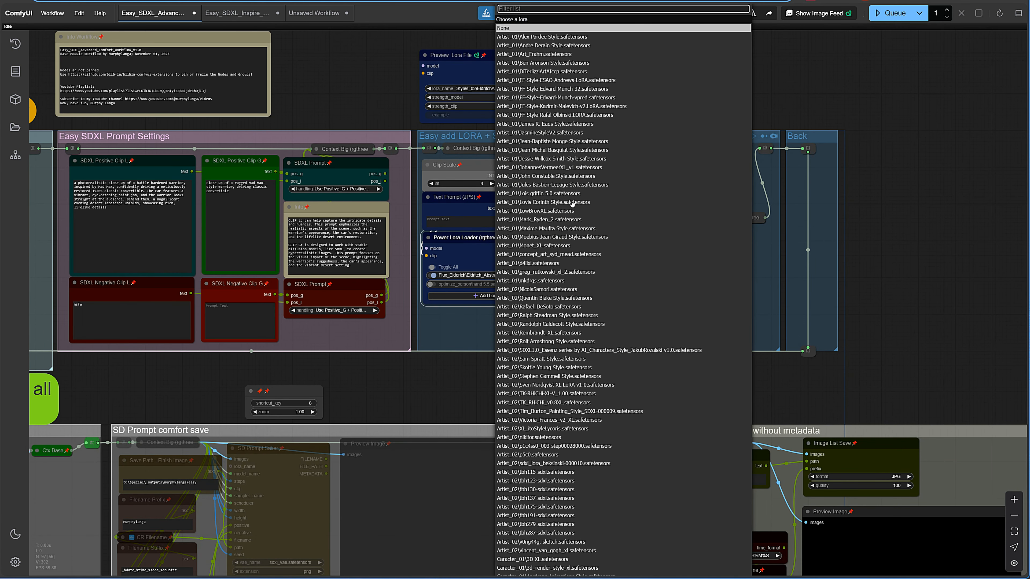
left_click(377, 108)
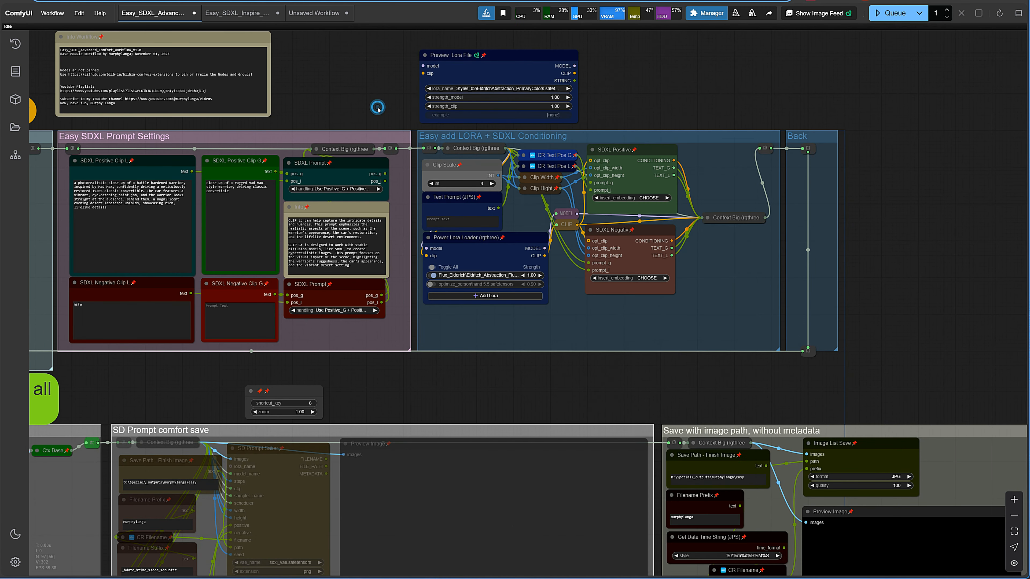
- Preview Amberline1.0.safetensors from the Styles_02 folder and select it as the LoRA in the Preview Lora File node
left_click(493, 89)
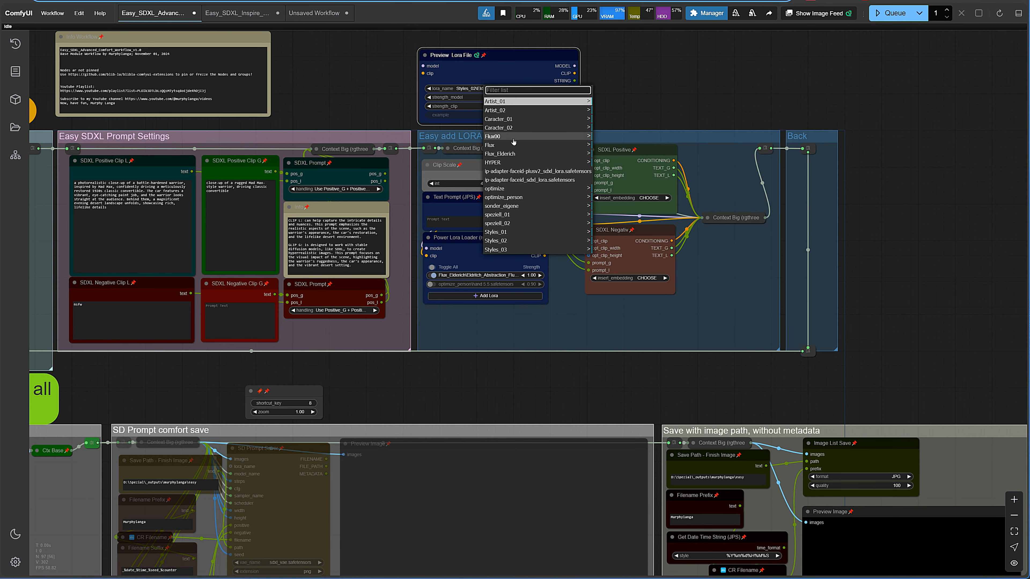
left_click(492, 240)
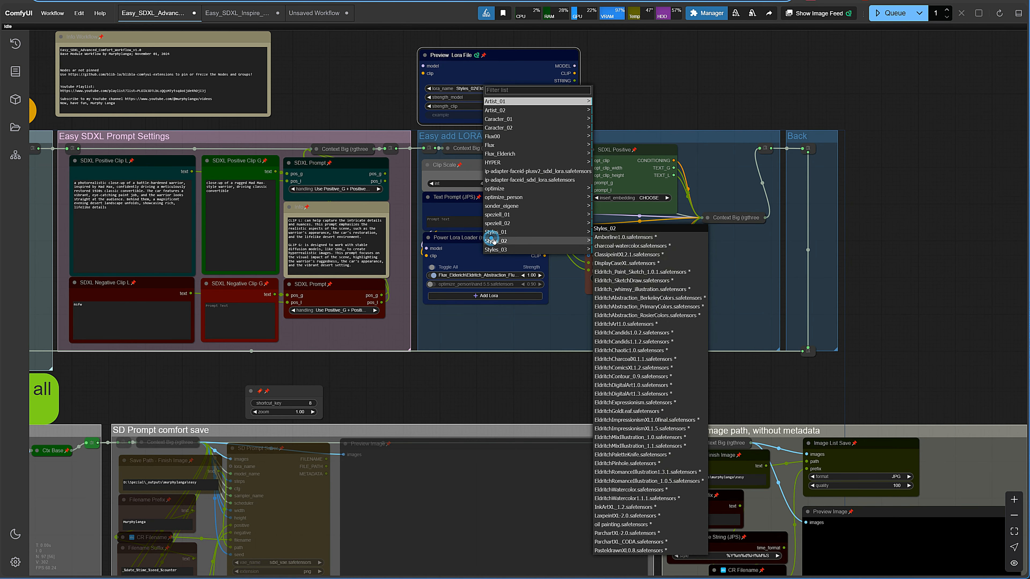
mouse_move(609, 240)
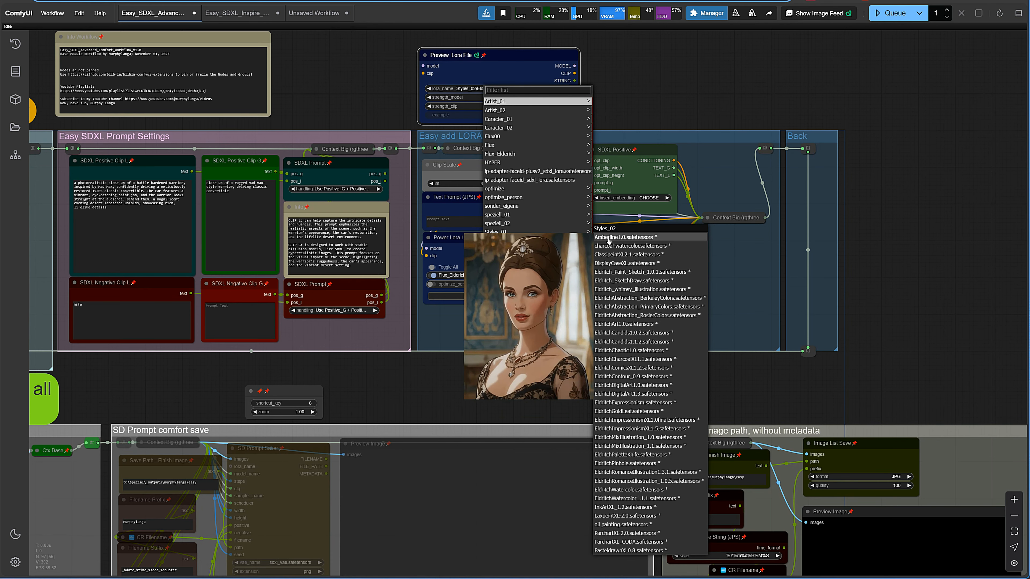
left_click(601, 239)
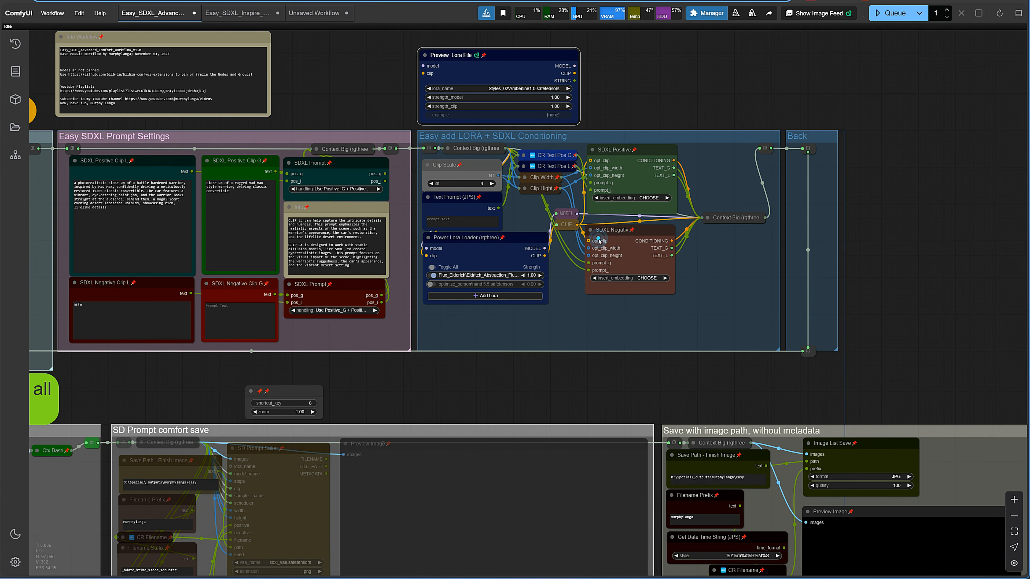
- Open the LoRA choices of the Power Lora Loader's first entry to compare them with the Preview Lora File node's
left_click(498, 277)
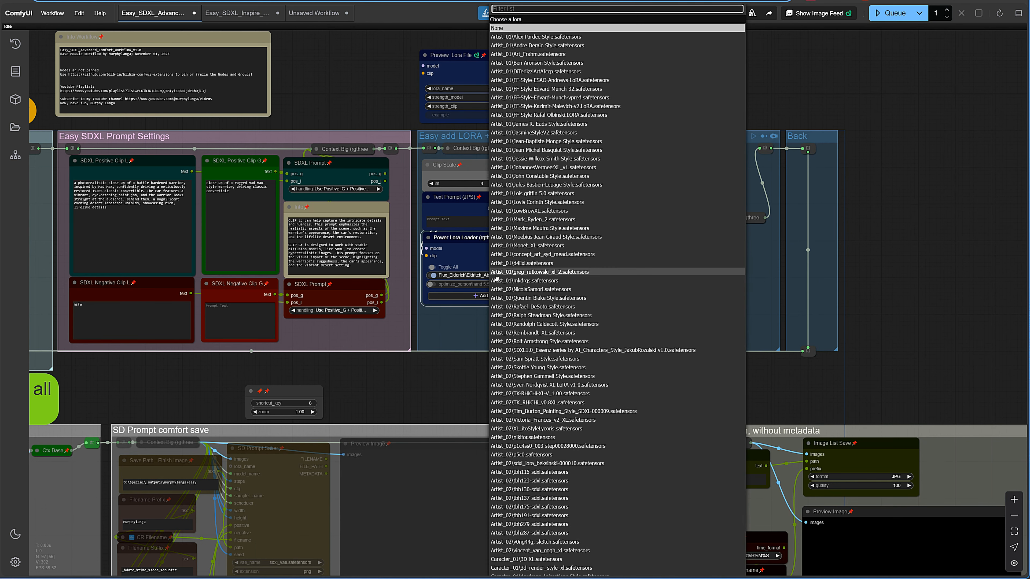
- Choose Styles_02\Amberline1.0.safetensors as the first LoRA in the Power Lora Loader
type("am")
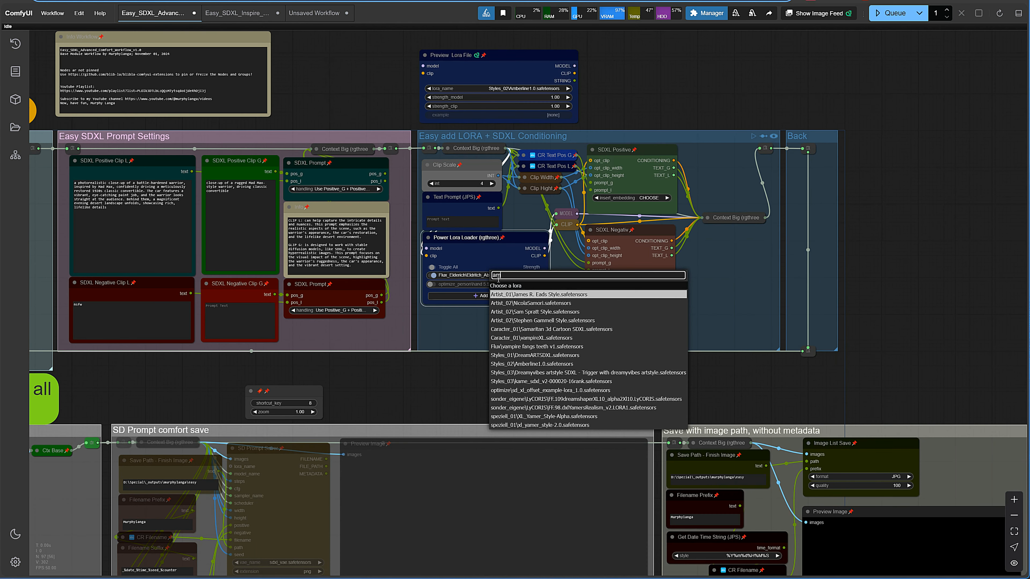
type("ber")
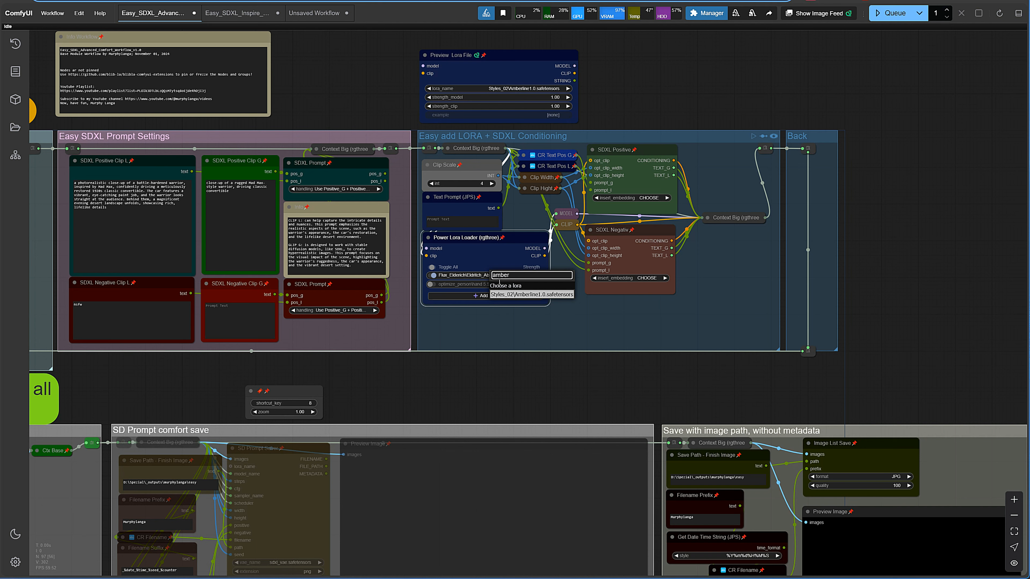
left_click(519, 295)
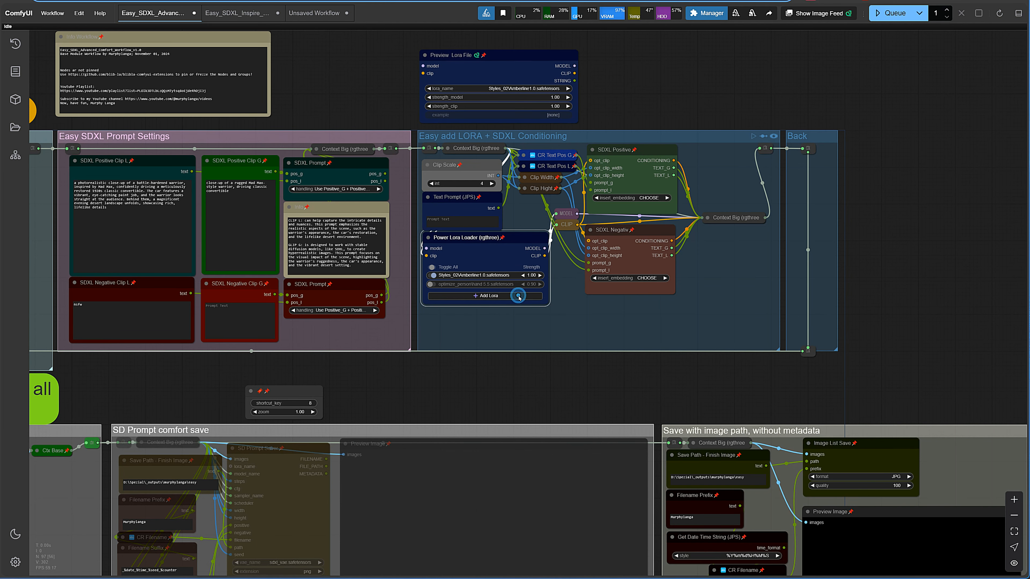
left_click(514, 91)
left_click(647, 82)
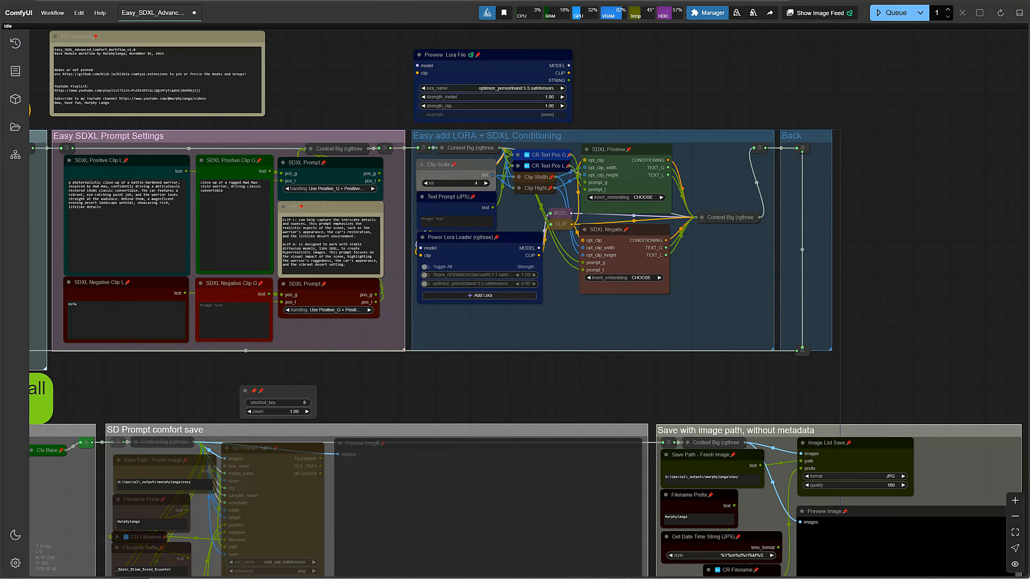
- Enable the EldritchCharcoalXL1.1 LoRA in the Power Lora Loader and review its info page with the sample images and prompts
left_click(425, 275)
right_click(448, 275)
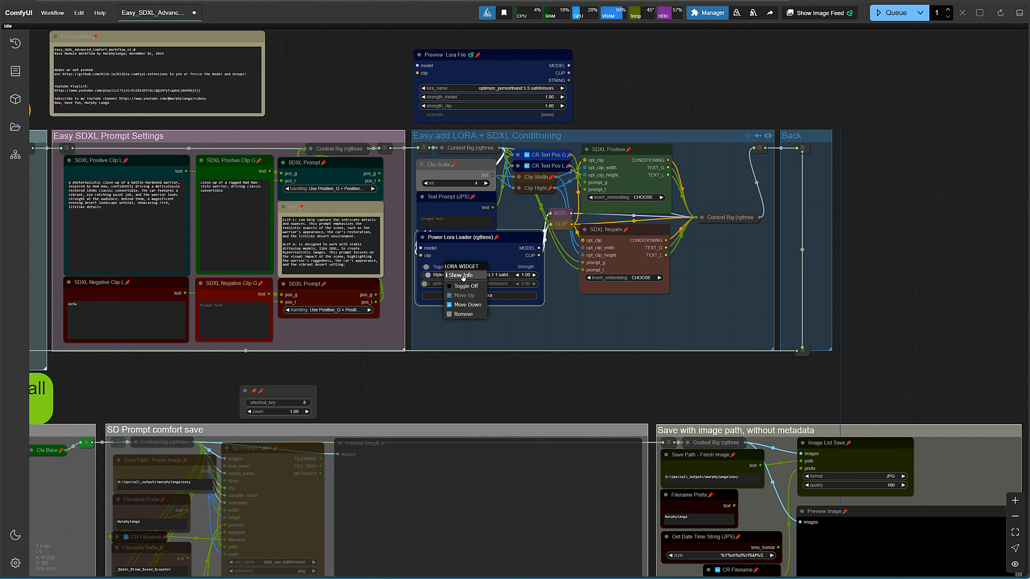
left_click(462, 276)
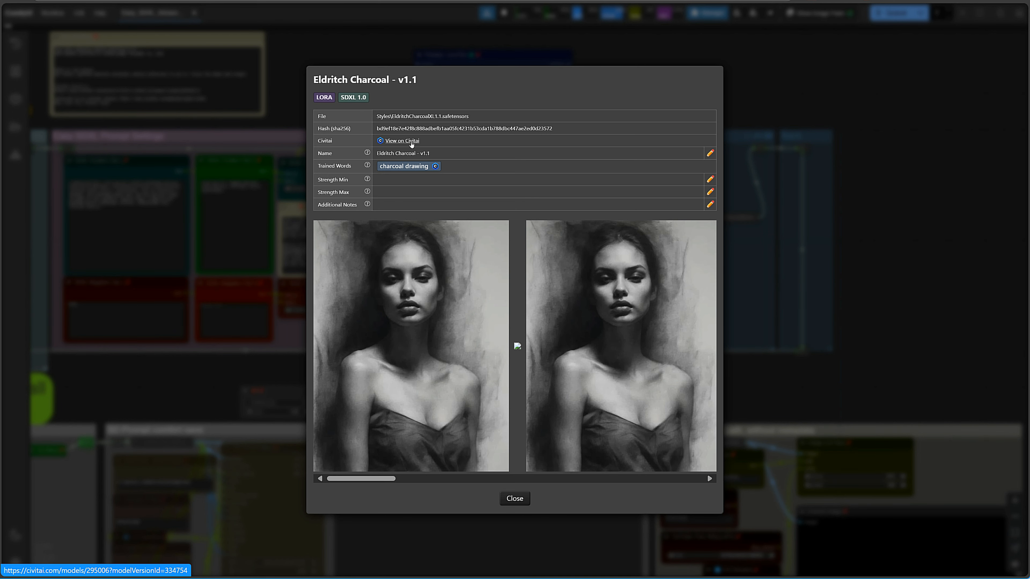
left_click_drag(388, 480, 458, 480)
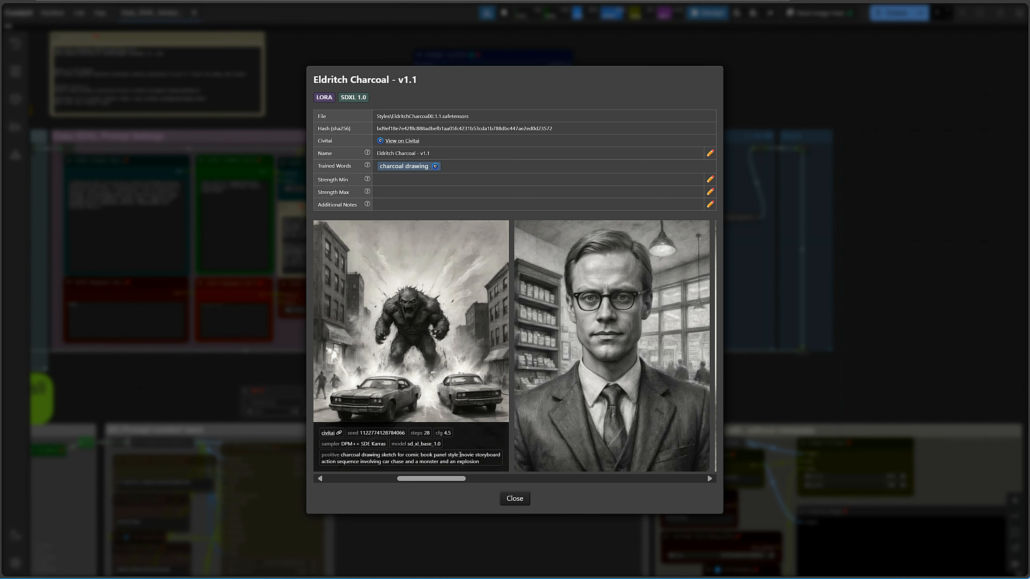
mouse_move(591, 456)
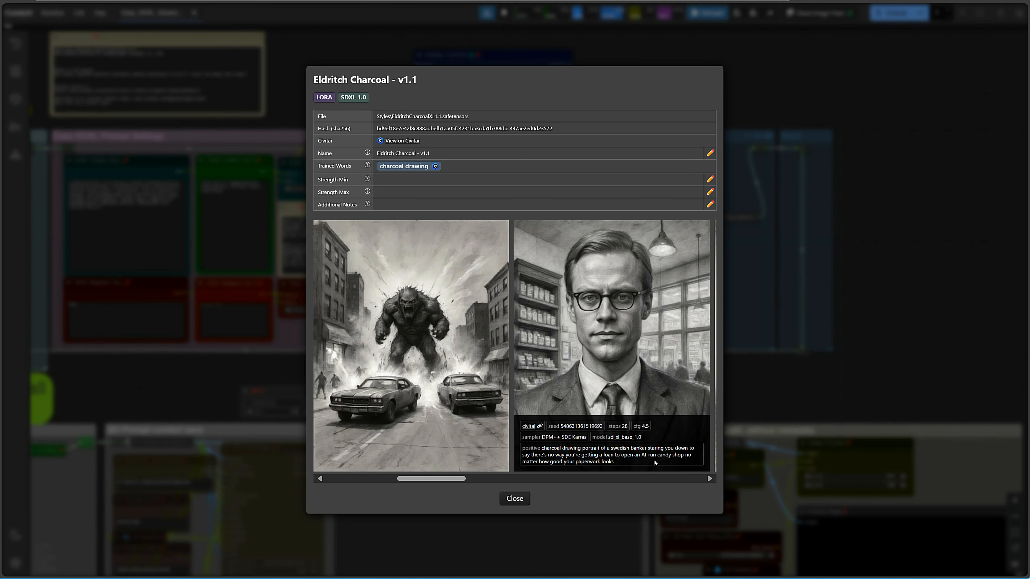
left_click(514, 498)
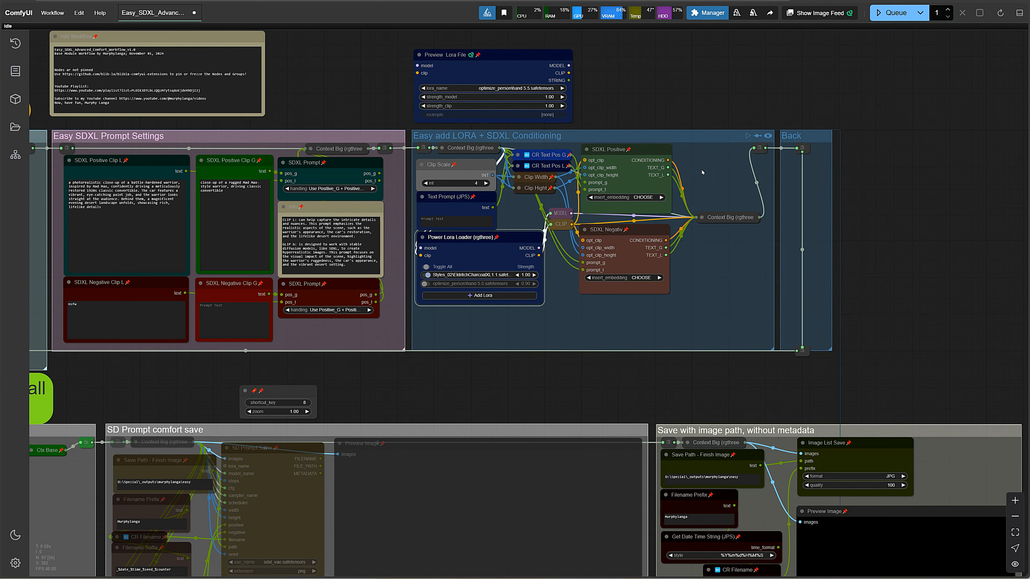
- Browse the embeddings available for the SDXL Positive node without selecting one
left_click(642, 198)
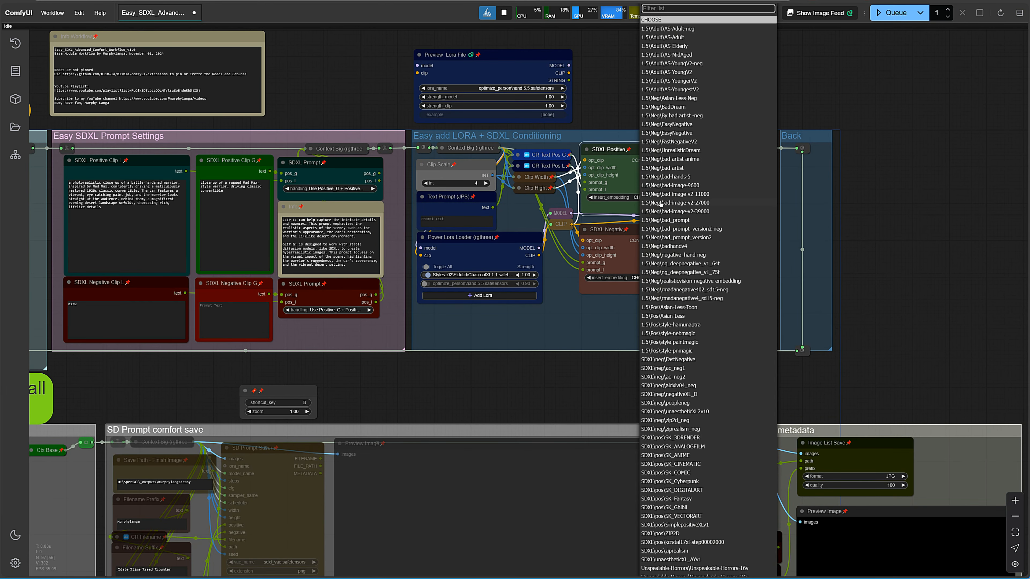
scroll(690, 418, "down", 2)
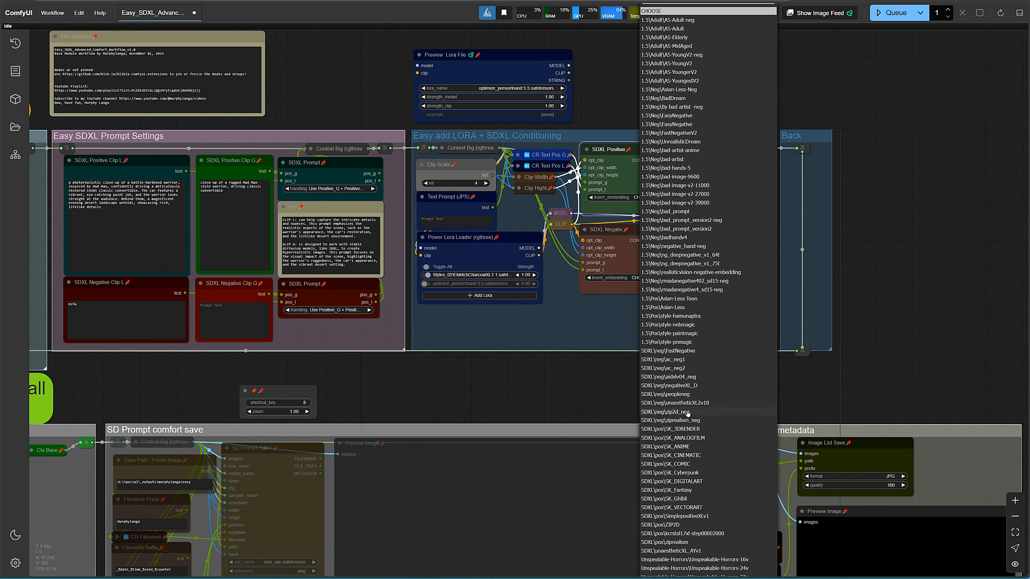
scroll(691, 418, "down", 2)
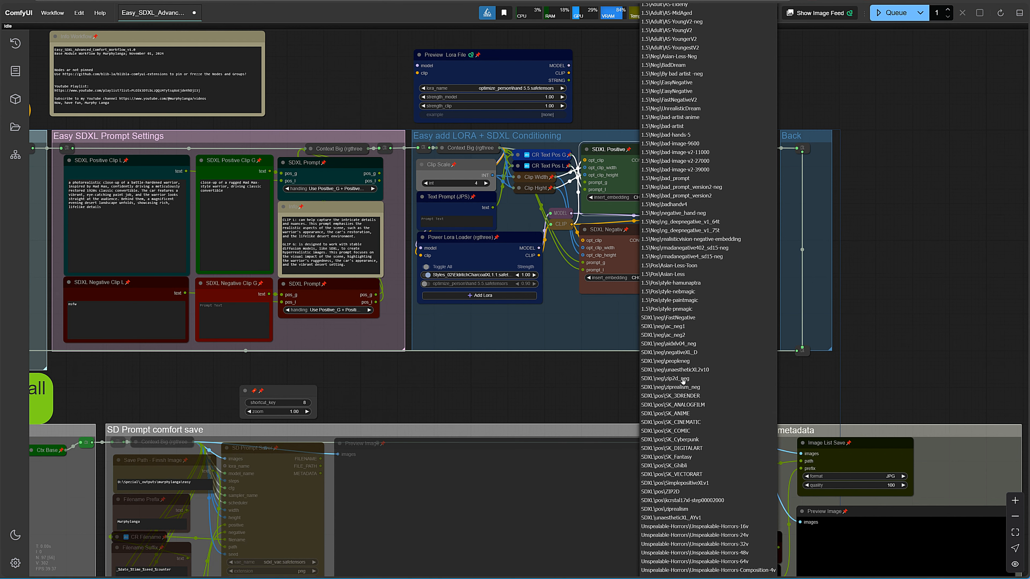
left_click(885, 373)
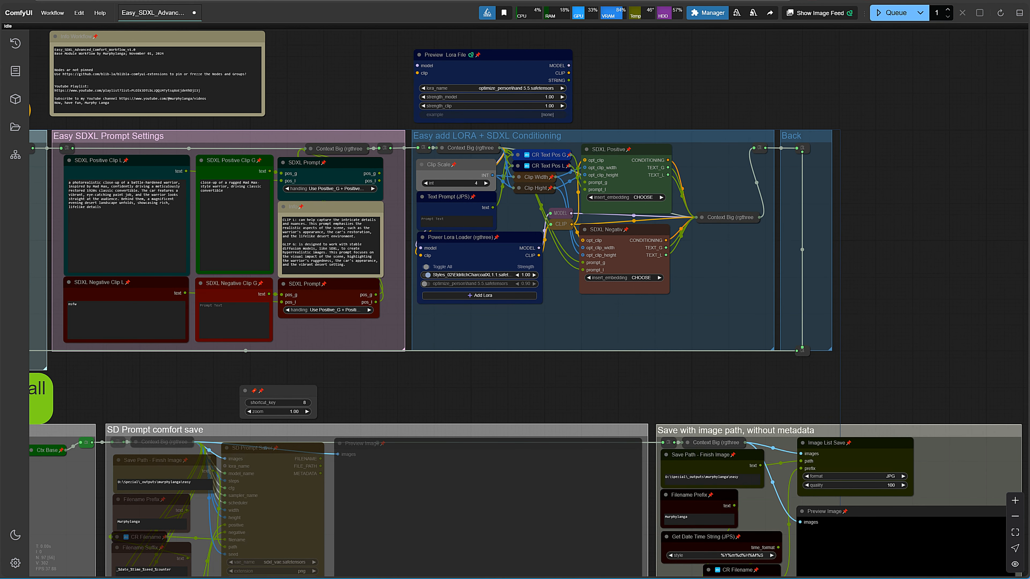
- Try a lower value of 2 in the Clip Scale node and set it back to 4
scroll(476, 176, "up", 5)
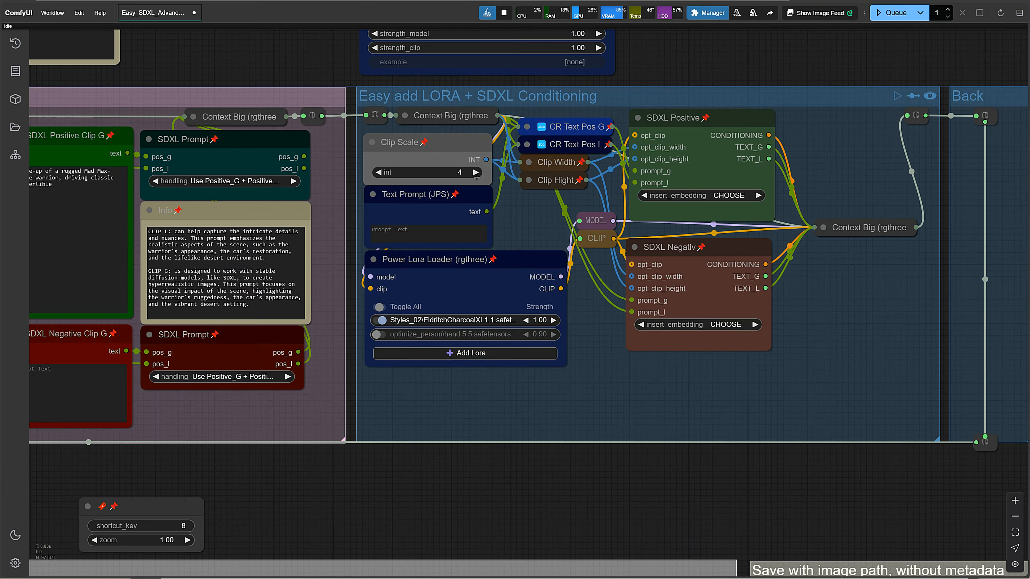
scroll(476, 176, "up", 3)
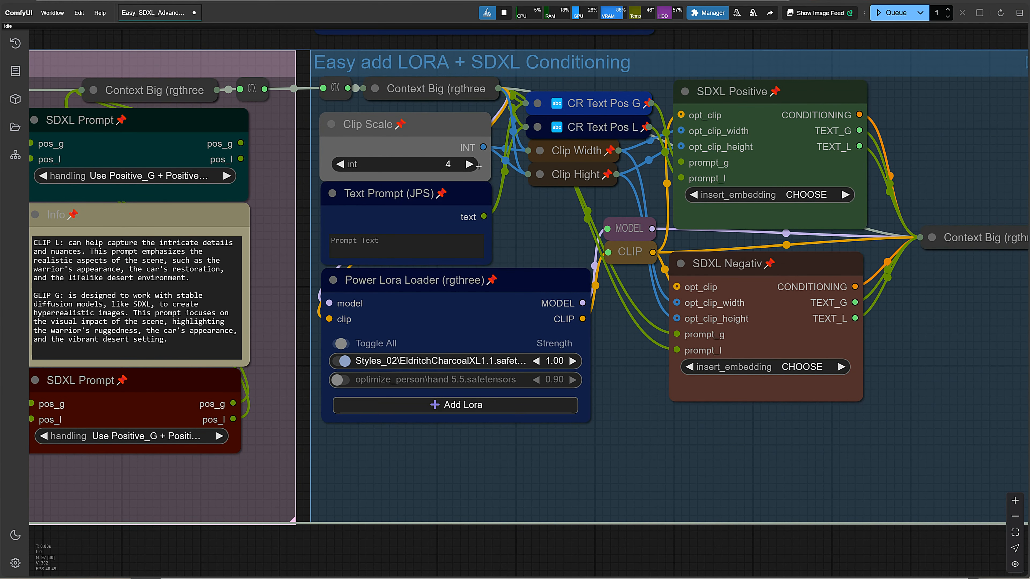
left_click(338, 164)
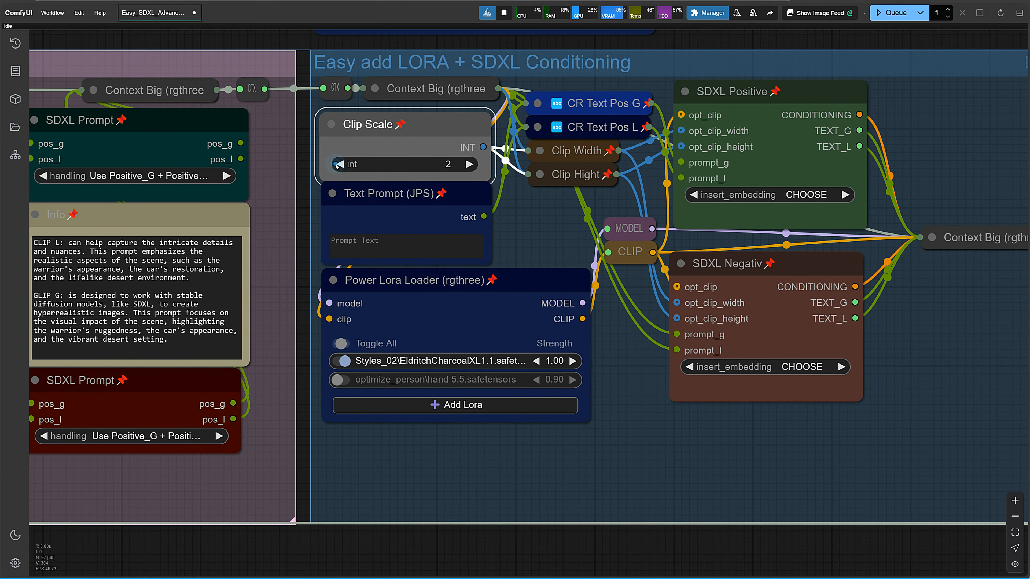
left_click(347, 165)
double_click(470, 165)
left_click(469, 165)
- Unpin all nodes, then expand and move apart the Clip Hight and Context Big nodes to examine their connections
left_click(547, 157)
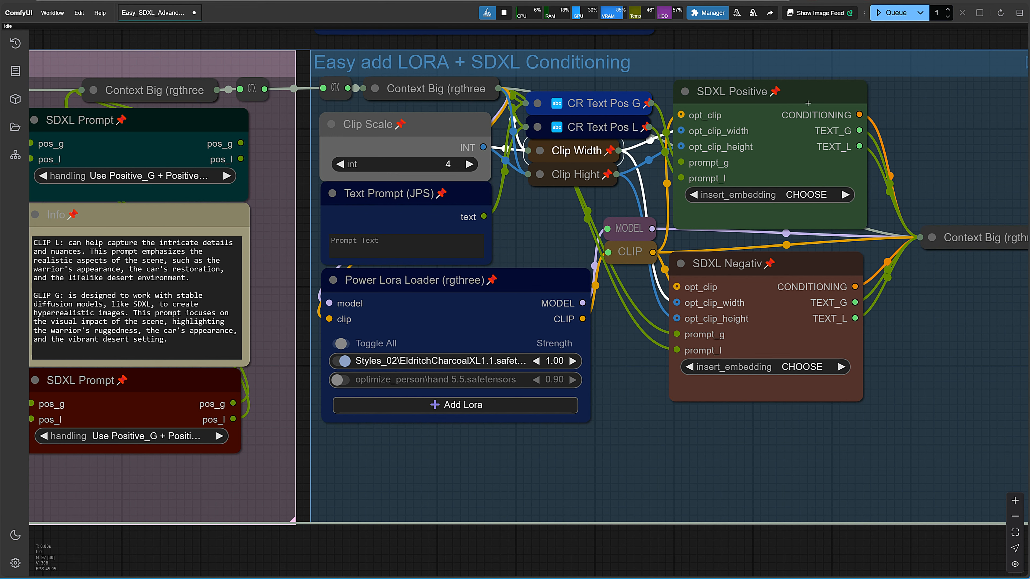
right_click(550, 235)
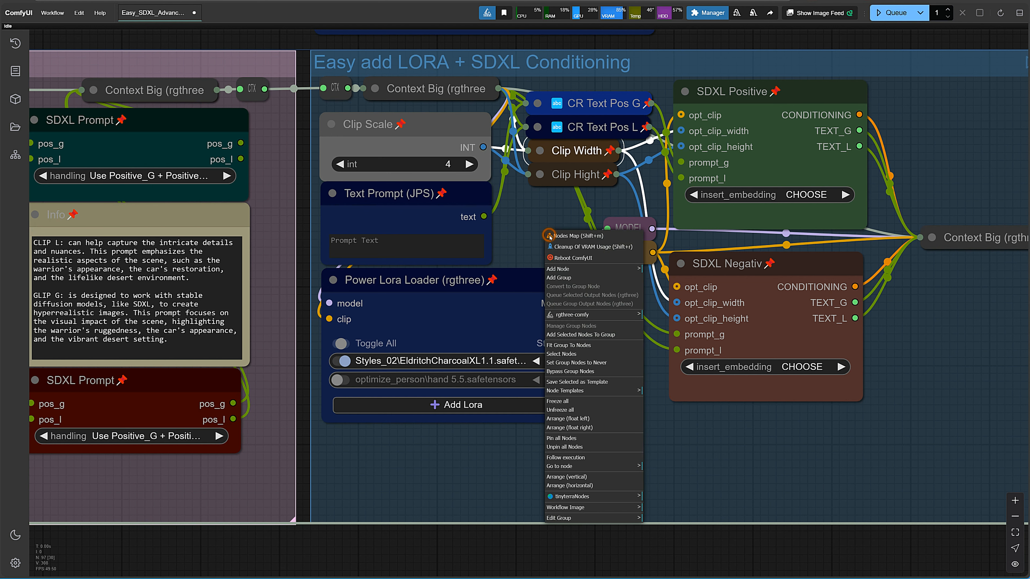
left_click(564, 448)
left_click(541, 175)
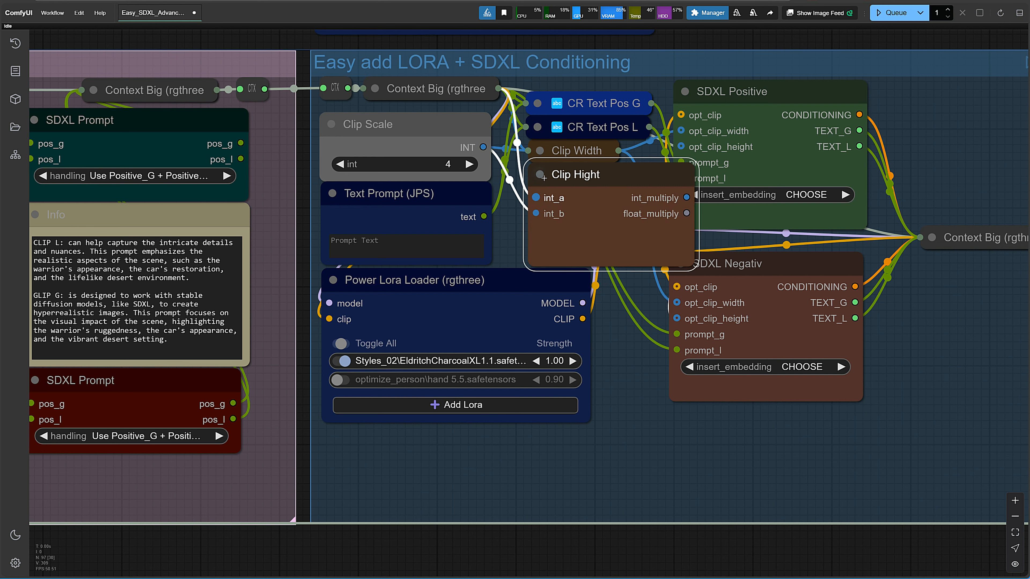
left_click_drag(572, 174, 798, 427)
left_click(377, 90)
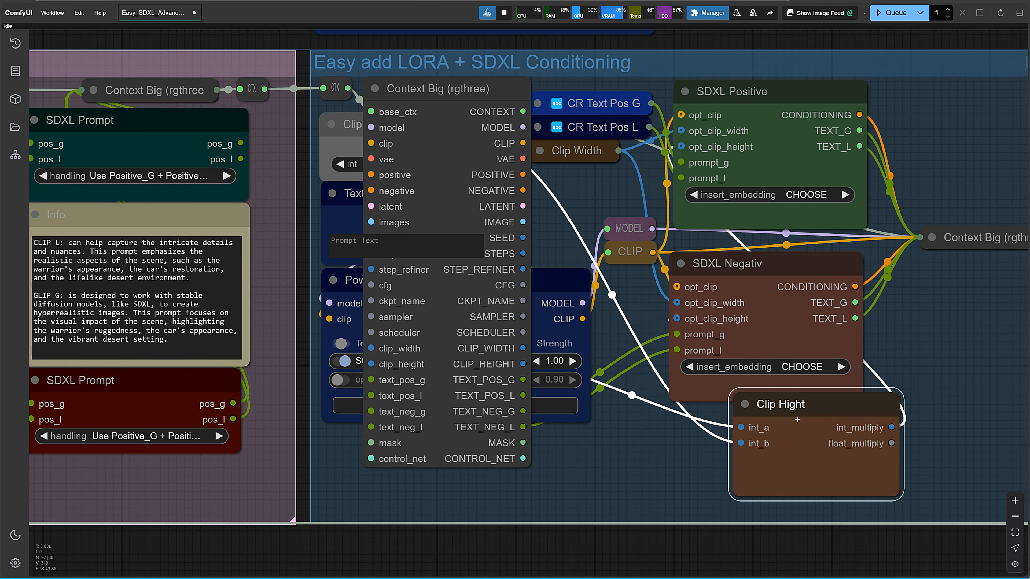
left_click_drag(474, 73, 479, 186)
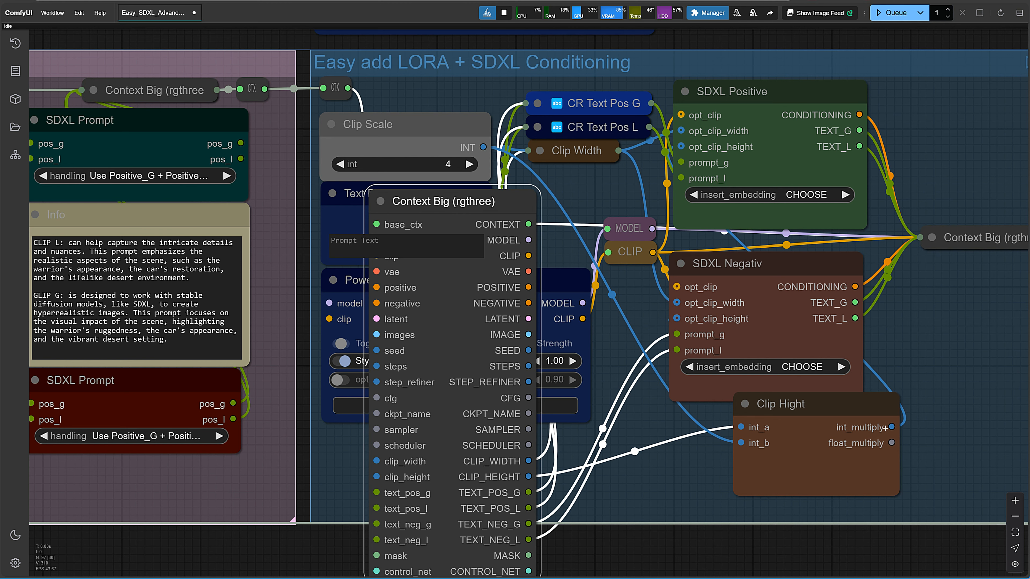
- Collapse the Clip Hight and Context Big nodes and move them back to their original places in the LORA conditioning group
left_click(872, 429)
left_click_drag(871, 428, 565, 139)
left_click(454, 117)
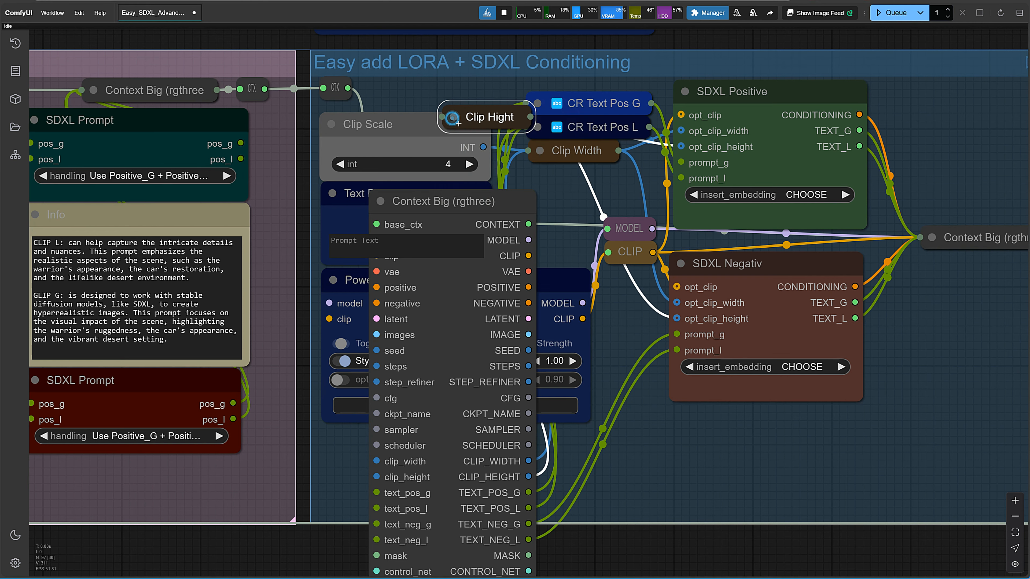
left_click_drag(464, 121, 564, 179)
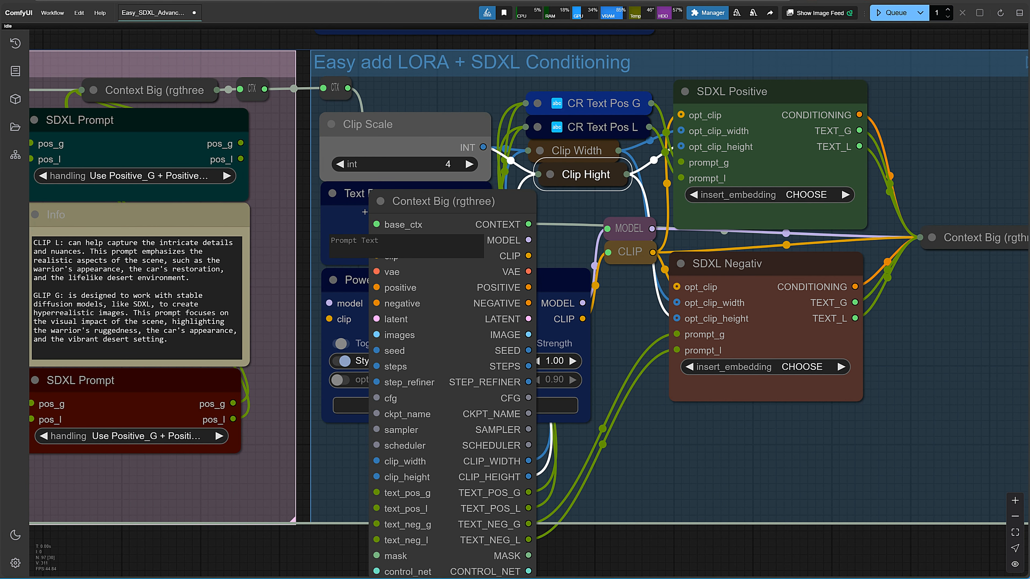
left_click(380, 201)
left_click_drag(402, 214, 387, 106)
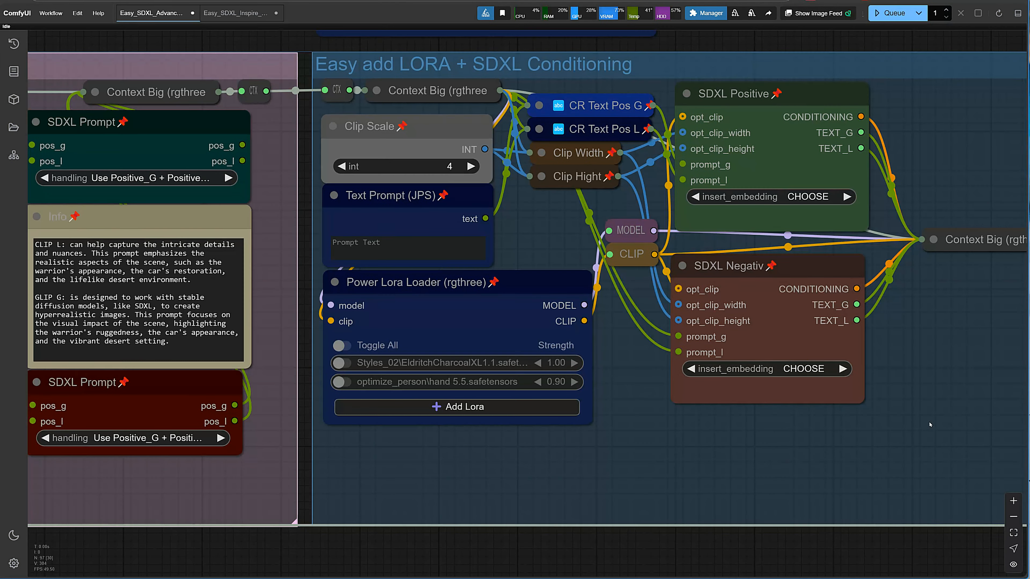
- Disable the Lying Sigma Sampler in the Advanced Sampler group and queue the workflow
scroll(572, 252, "down", 7)
left_click_drag(427, 315, 663, 135)
left_click_drag(530, 364, 715, 223)
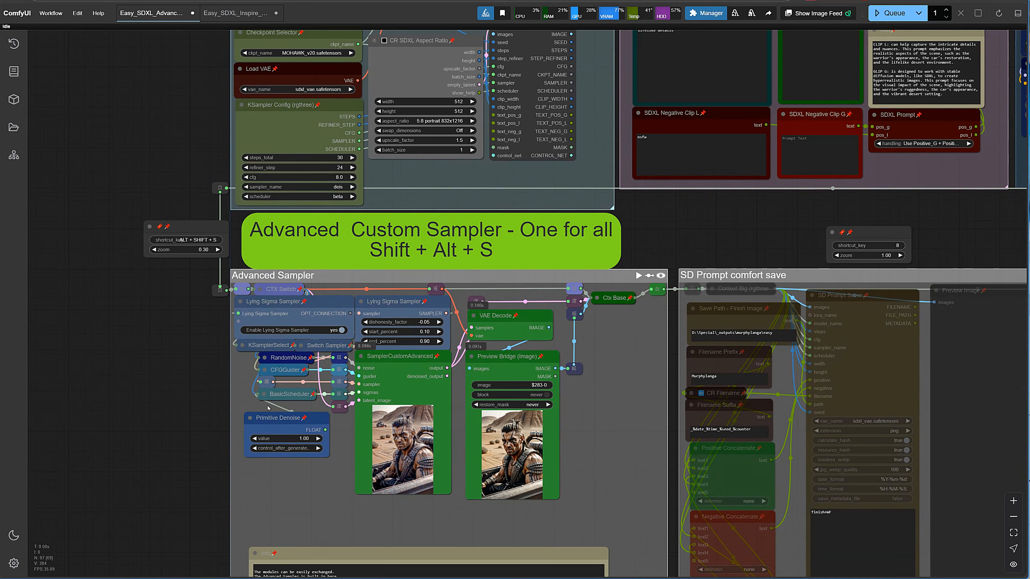
scroll(235, 424, "up", 4)
left_click_drag(209, 415, 111, 373)
scroll(140, 400, "up", 2)
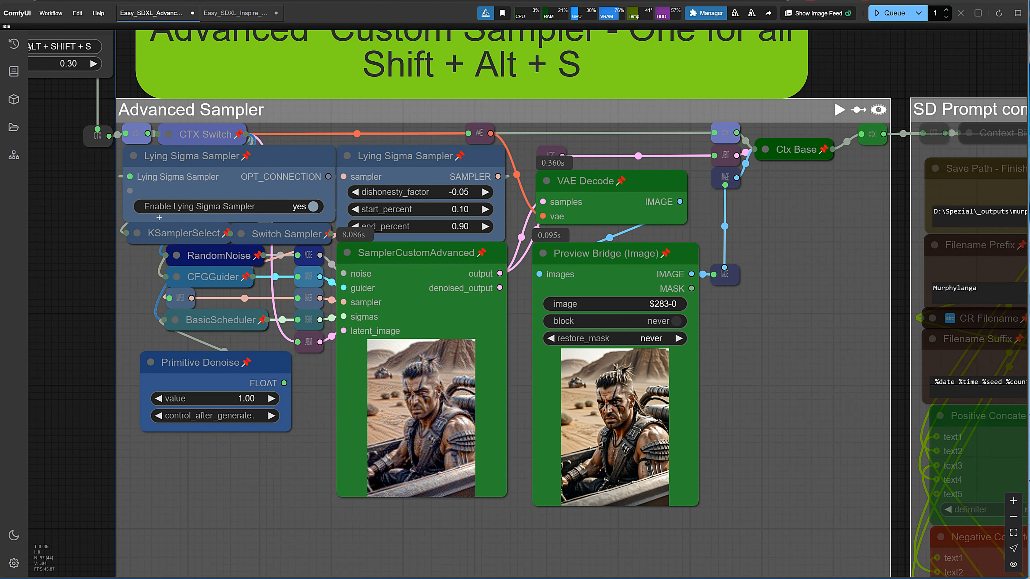
left_click(317, 214)
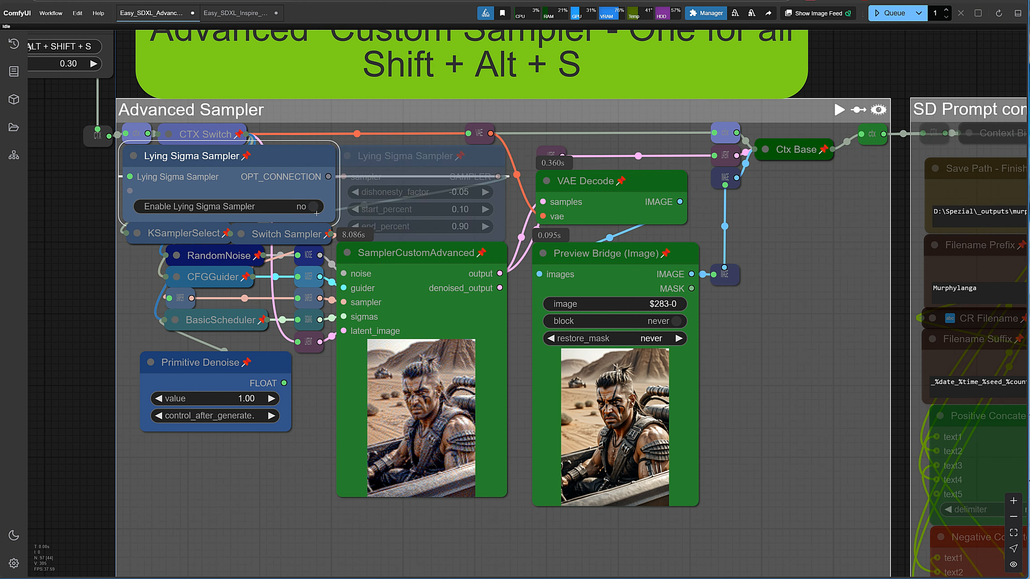
left_click(317, 213)
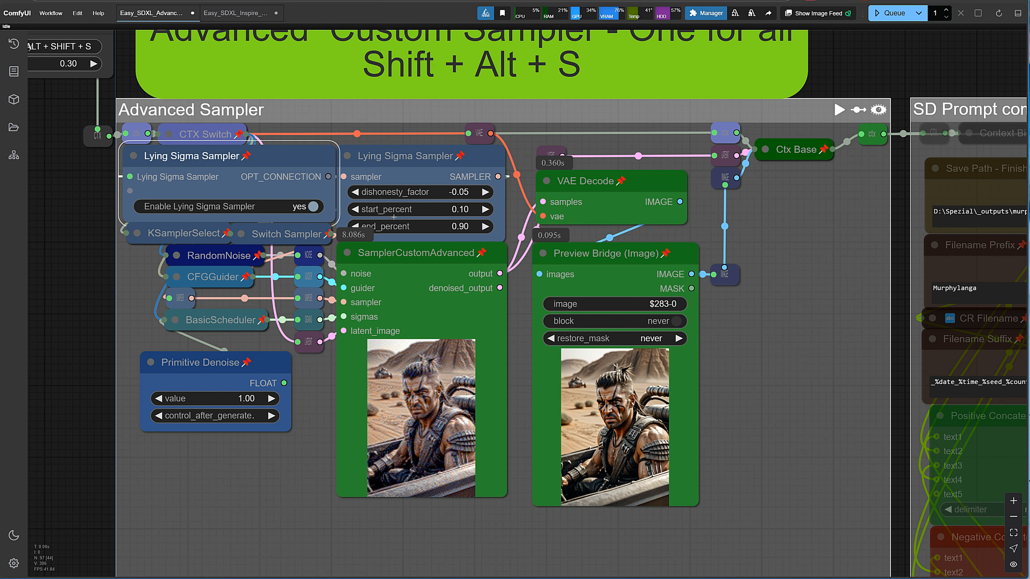
left_click(318, 215)
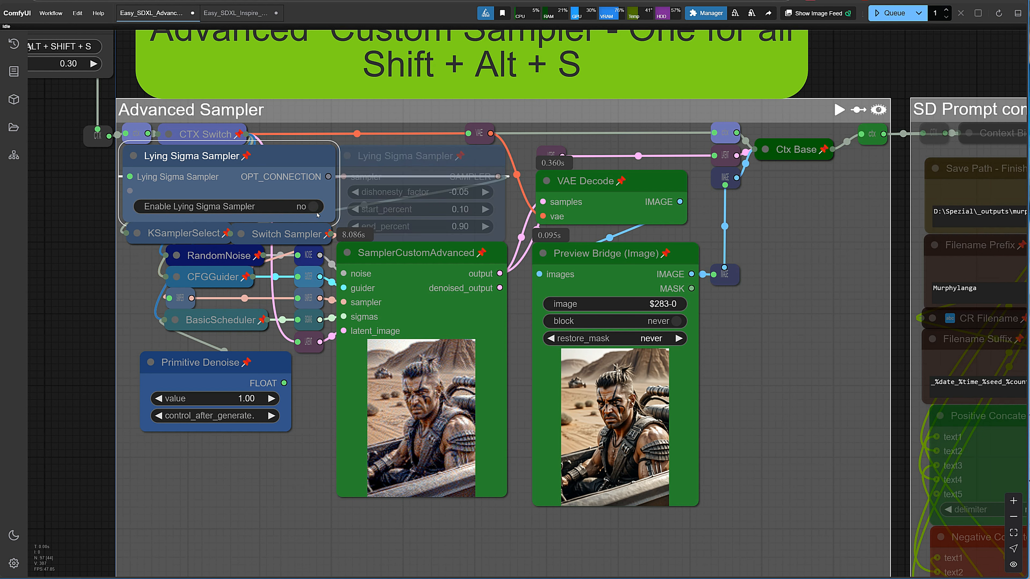
left_click(903, 14)
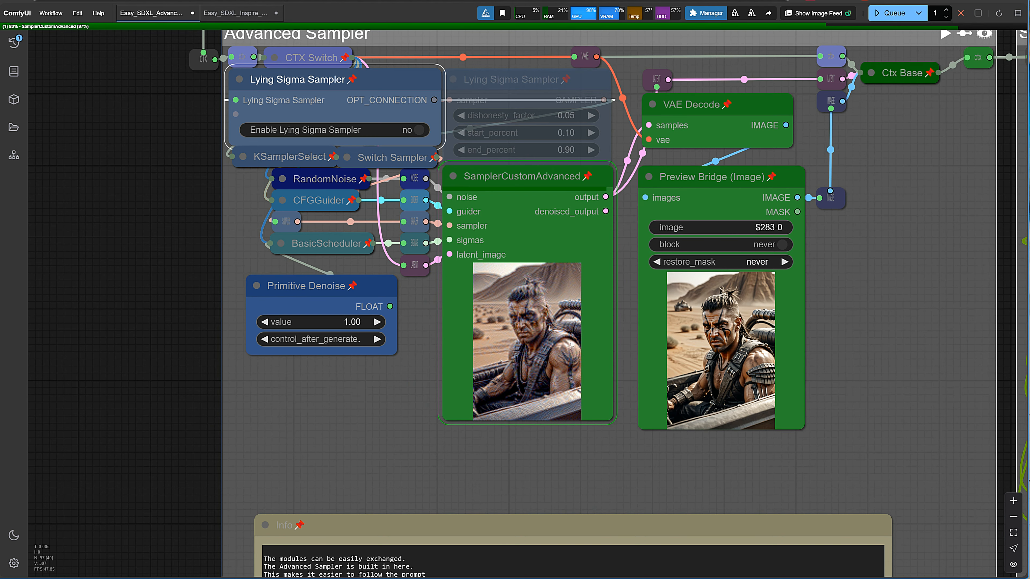
- Enable the Lying Sigma Sampler again and queue another image generation for comparison
left_click_drag(571, 347, 380, 518)
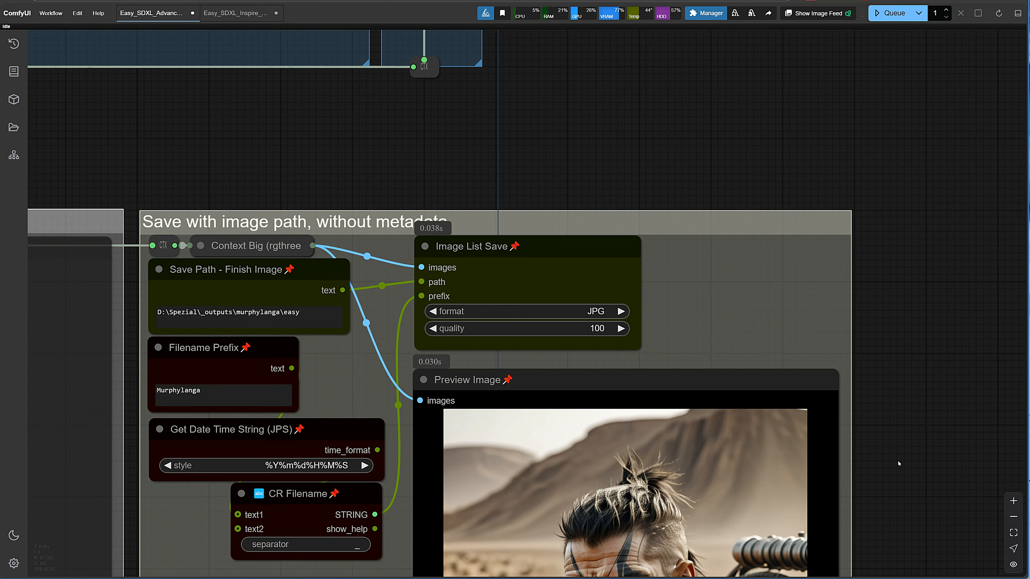
scroll(898, 464, "down", 3)
left_click_drag(929, 485, 742, 170)
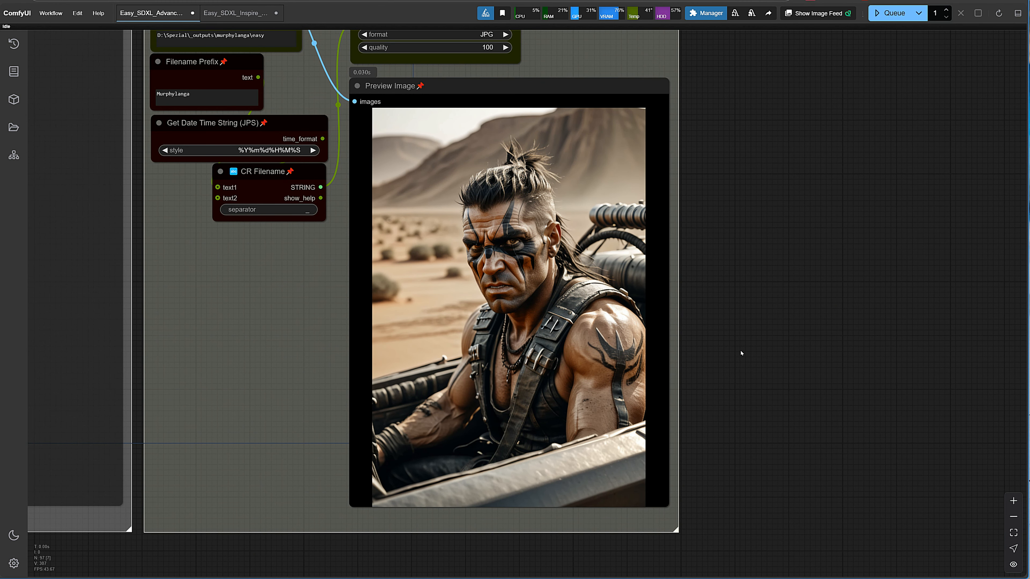
scroll(777, 321, "down", 10)
left_click_drag(497, 483, 724, 513)
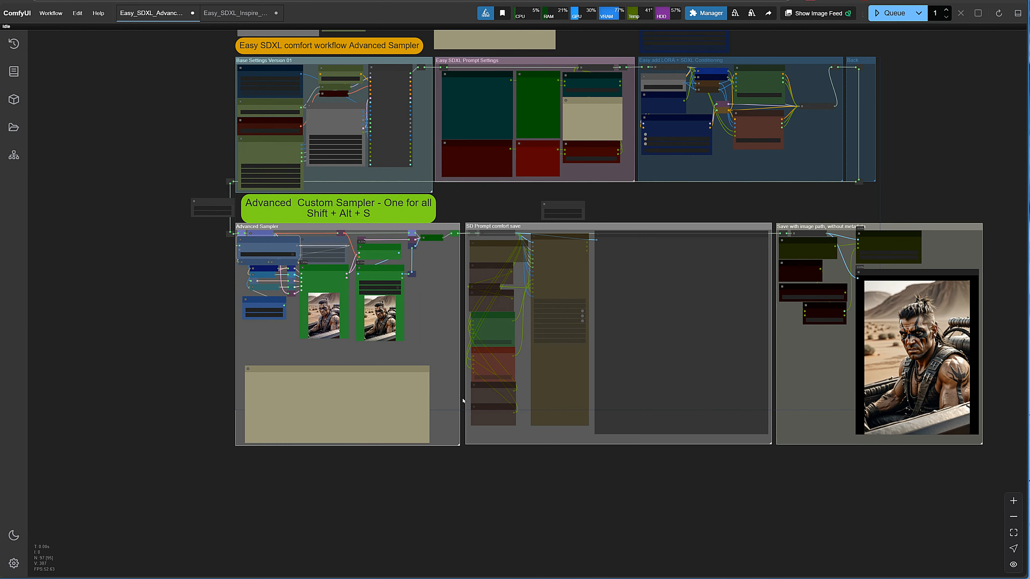
scroll(378, 331, "up", 4)
left_click(251, 217)
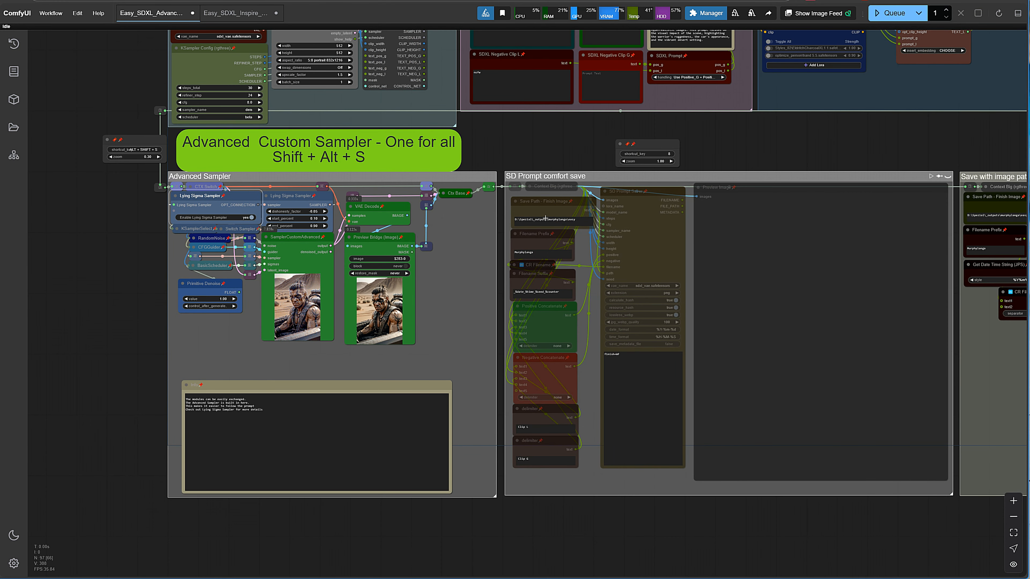
left_click(890, 13)
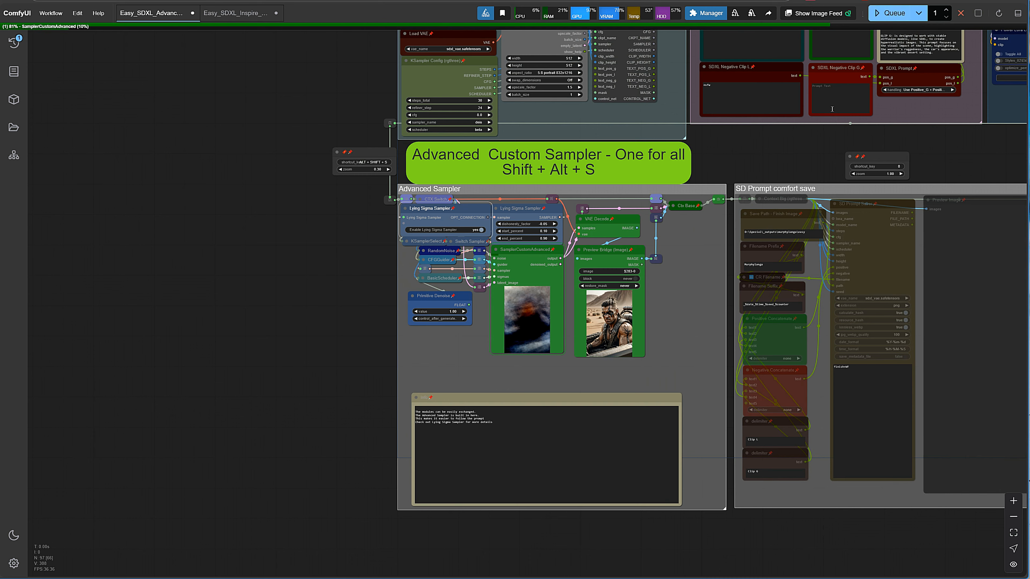
scroll(714, 325, "up", 4)
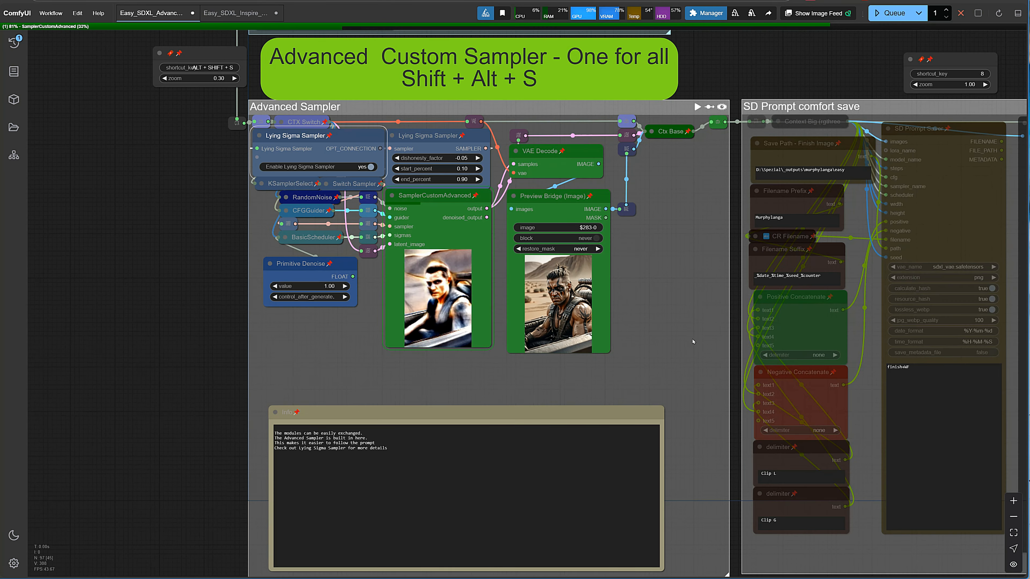
left_click_drag(681, 305, 566, 340)
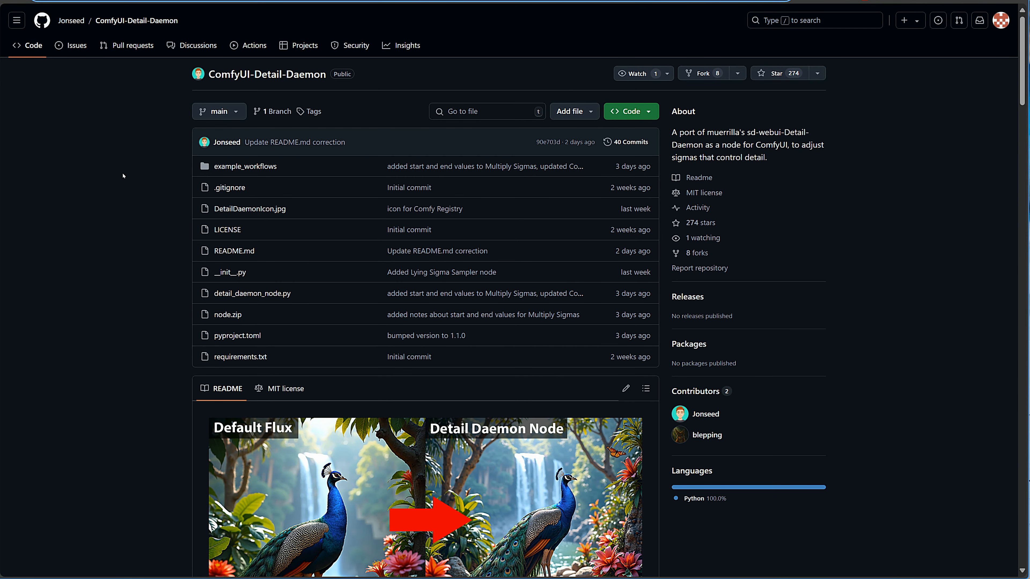
- Read the ComfyUI-Detail-Daemon README on GitHub, covering the sampler nodes, their parameters, the Lying Sigma Sampler and the example workflows
scroll(131, 255, "down", 2)
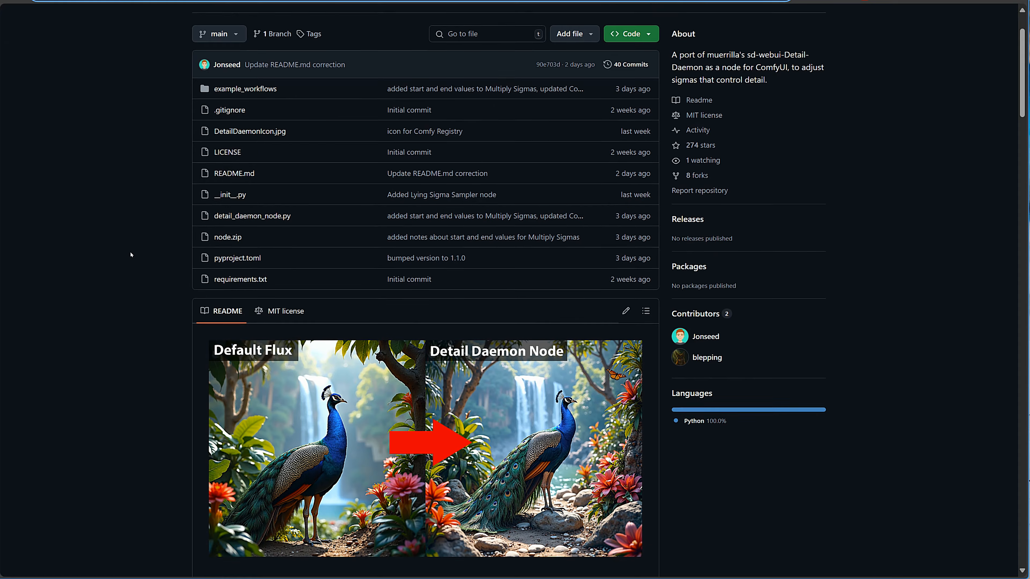
scroll(130, 255, "down", 7)
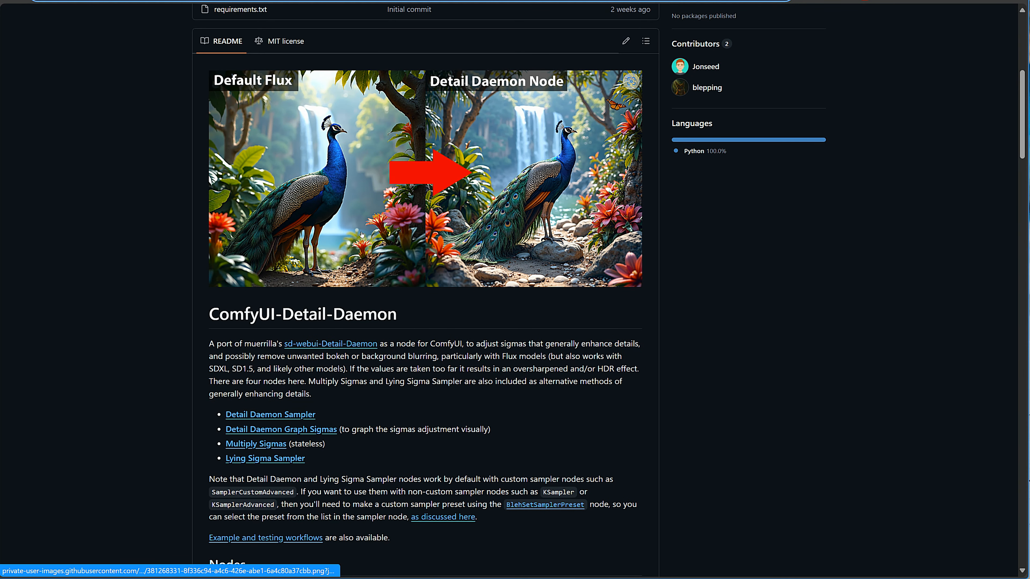
scroll(129, 331, "down", 2)
scroll(128, 331, "down", 9)
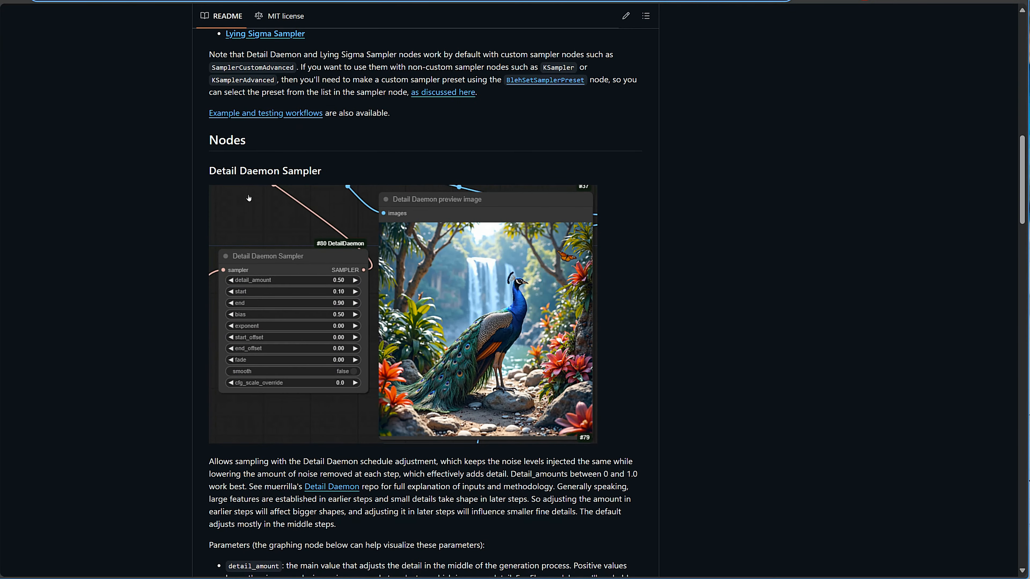
scroll(120, 271, "down", 14)
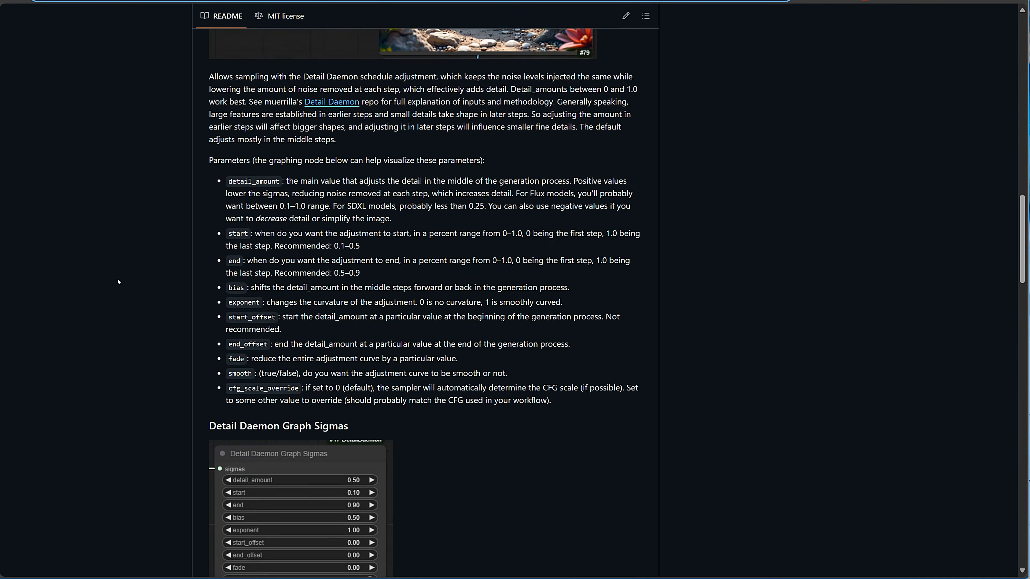
scroll(120, 282, "down", 12)
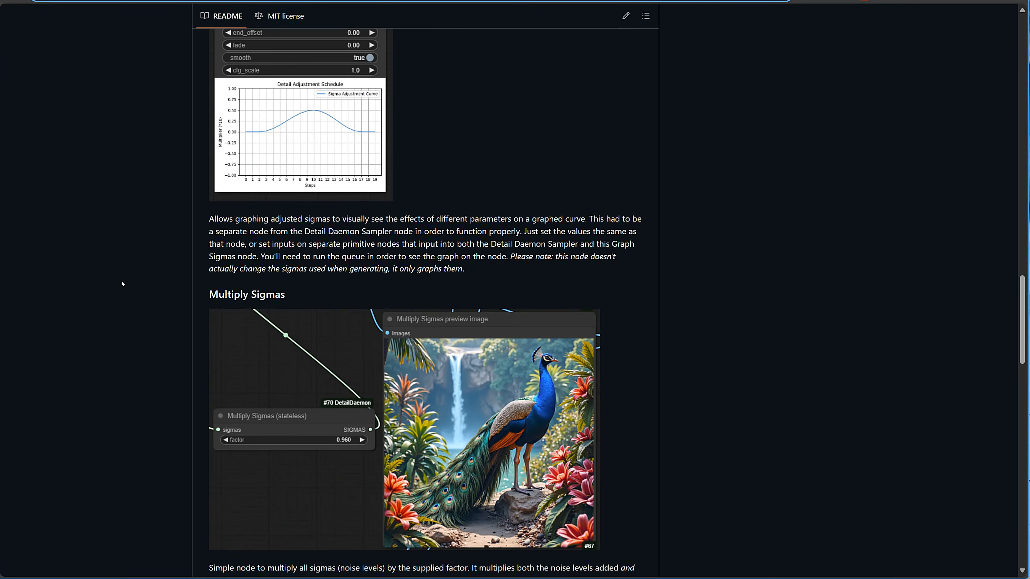
scroll(122, 283, "down", 4)
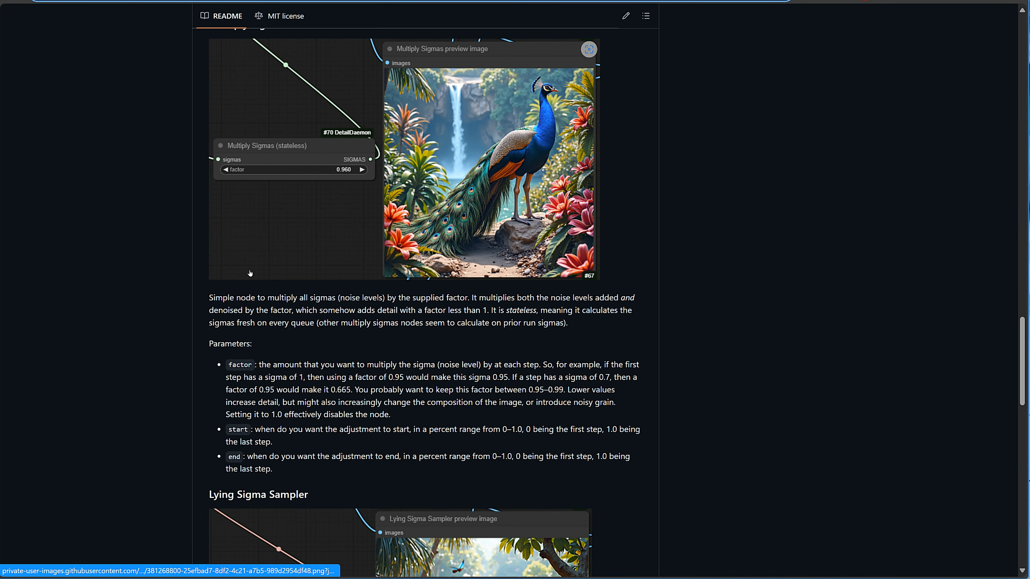
scroll(185, 280, "down", 4)
scroll(186, 280, "down", 5)
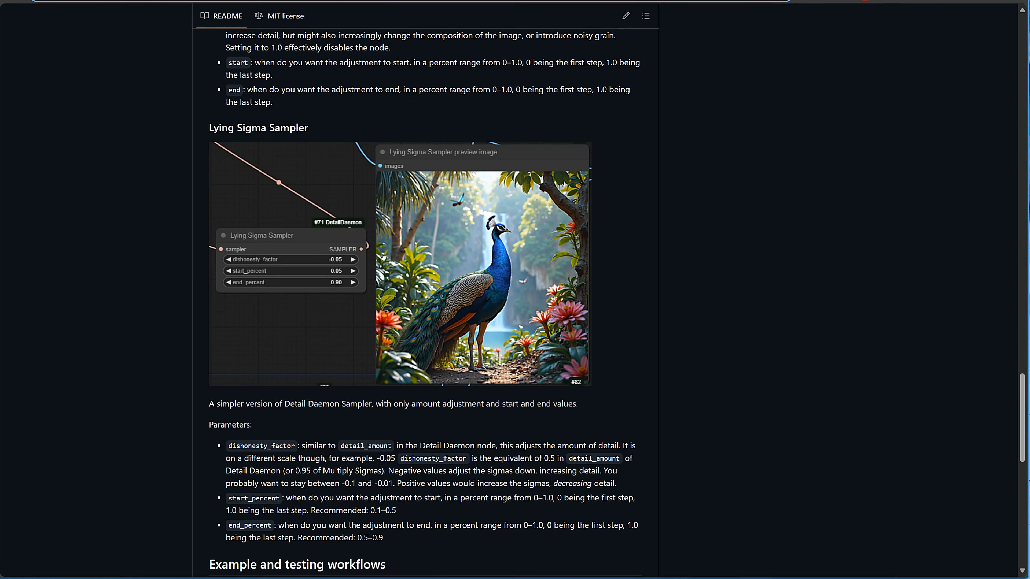
scroll(87, 281, "down", 2)
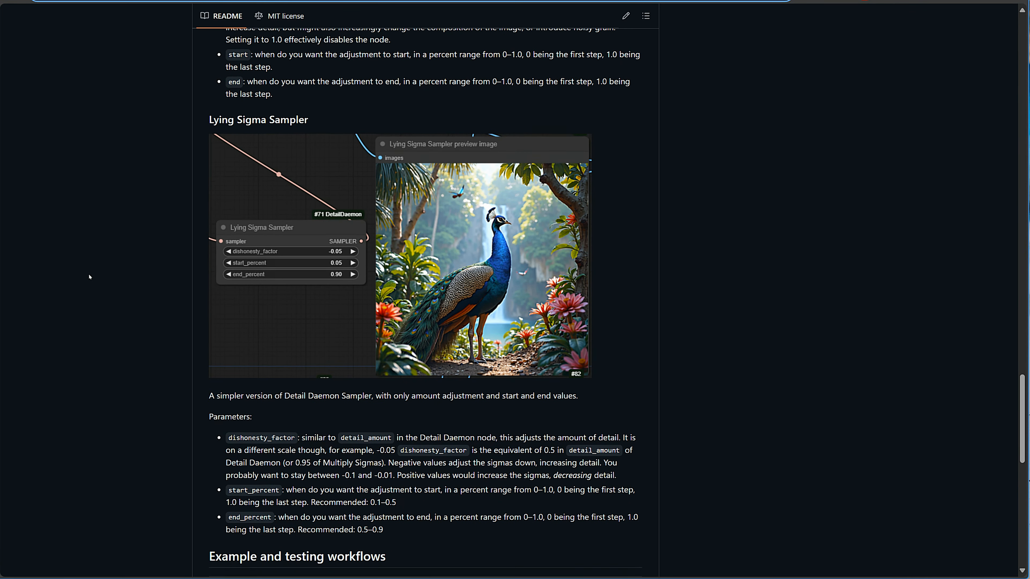
scroll(169, 395, "down", 10)
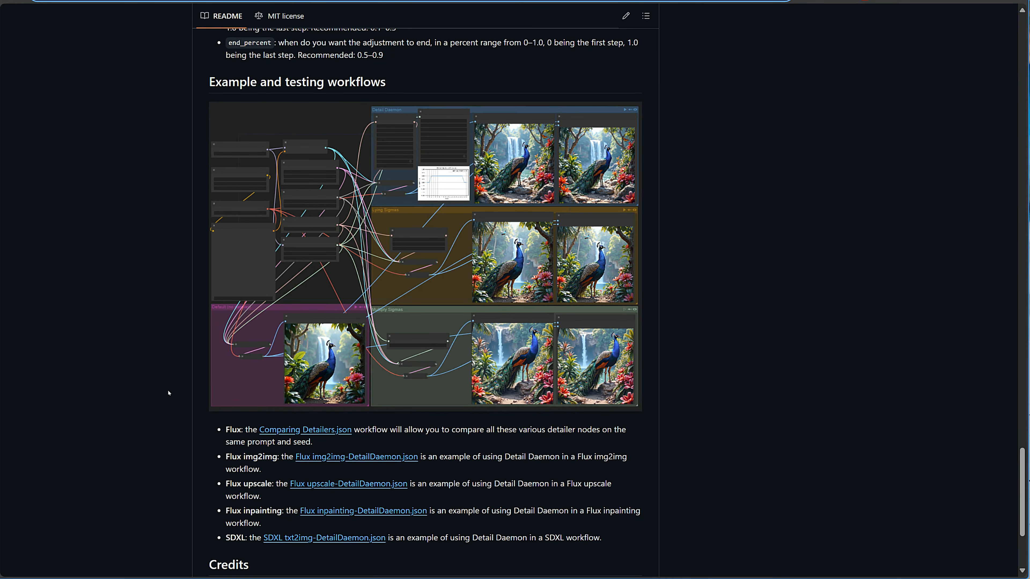
scroll(169, 393, "down", 3)
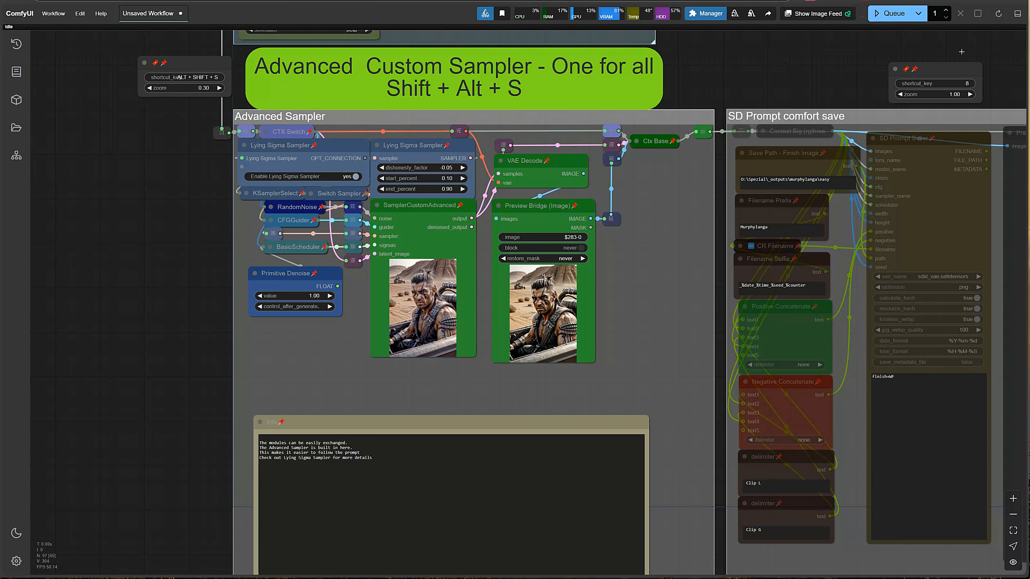
- Enable the SD Prompt comfort save group and queue the workflow
key("8")
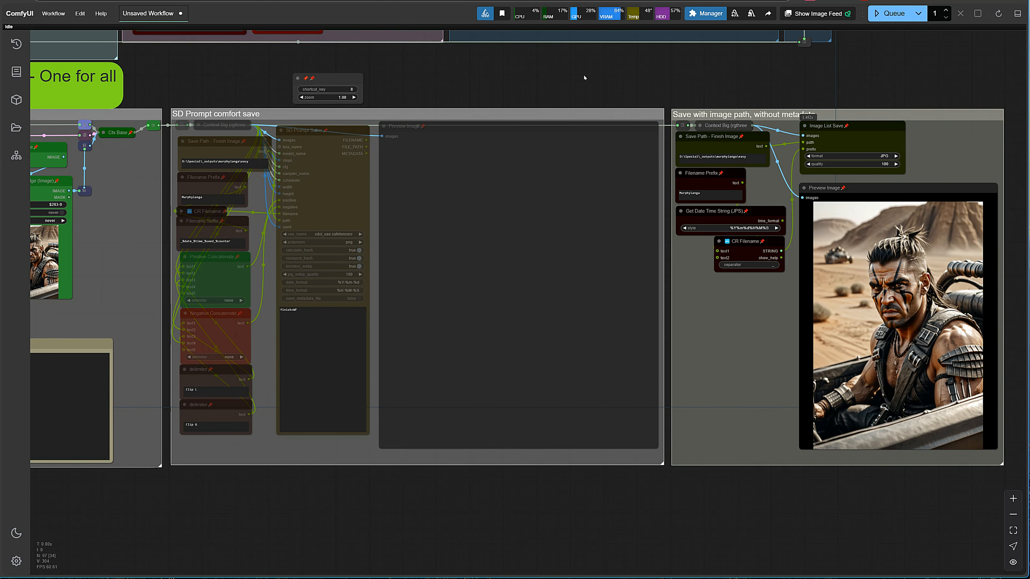
left_click(659, 114)
scroll(547, 95, "down", 5)
left_click_drag(524, 86, 751, 327)
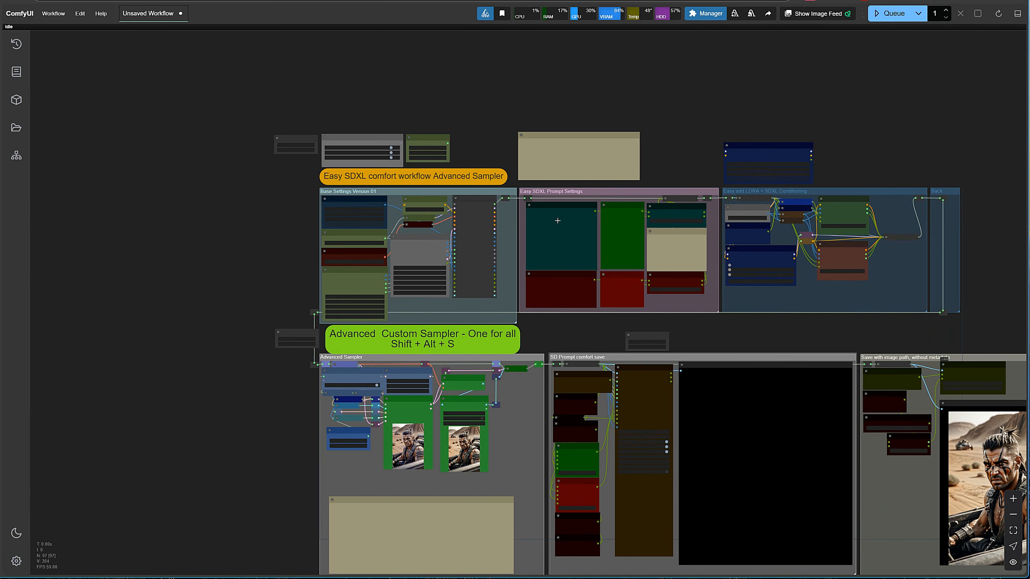
left_click(395, 157)
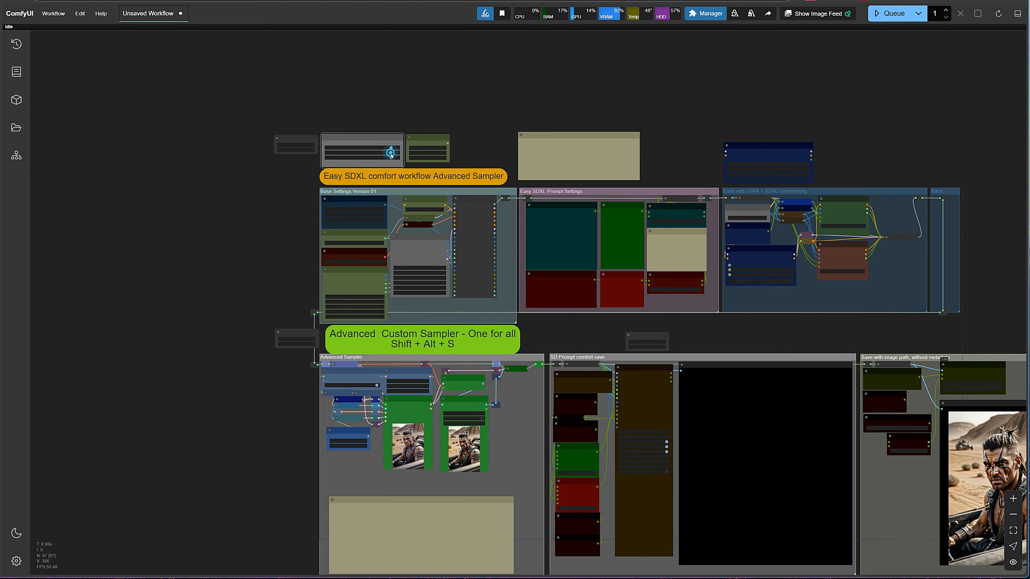
left_click_drag(740, 335, 543, 106)
scroll(463, 114, "up", 7)
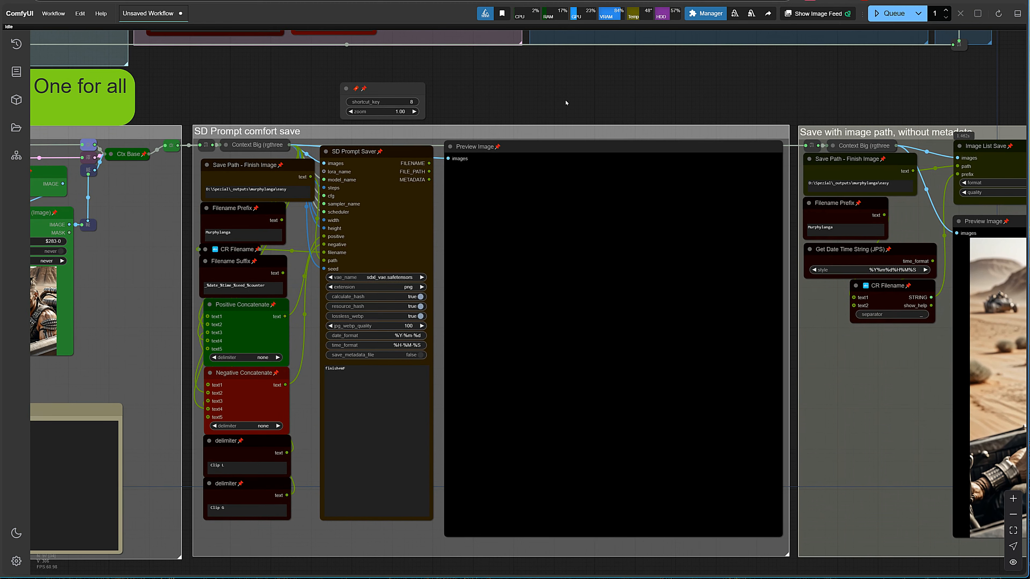
left_click(900, 12)
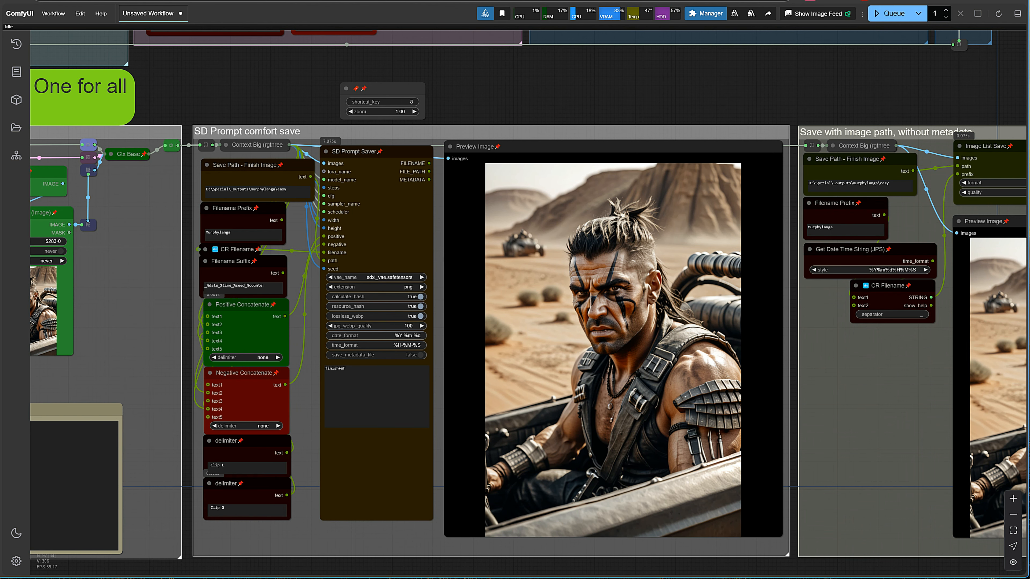
- Load the saved image into SD Prompt Reader and enlarge its window to examine the embedded prompts and generation settings
left_click_drag(1029, 95, 500, 48)
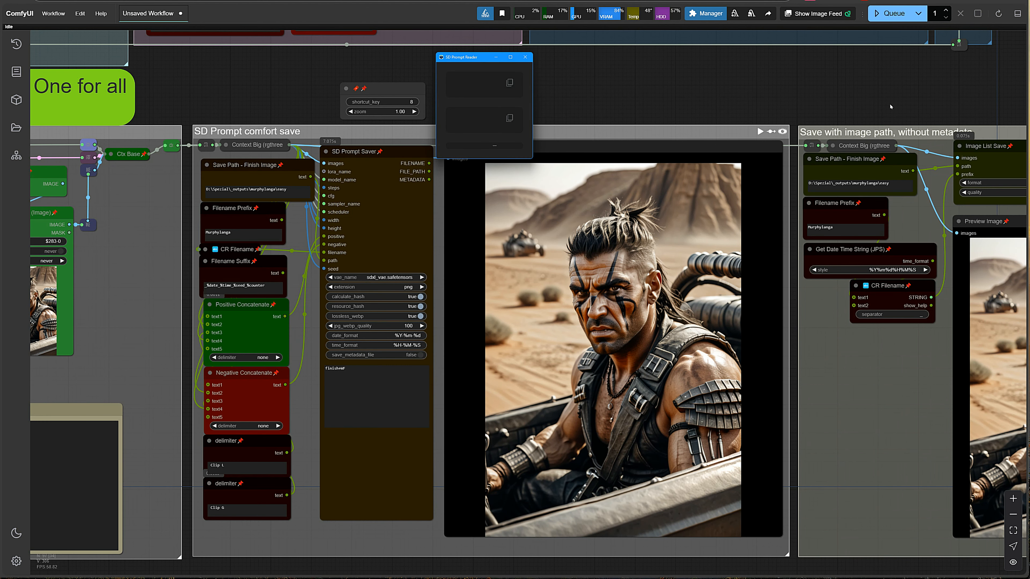
left_click_drag(1029, 114, 467, 115)
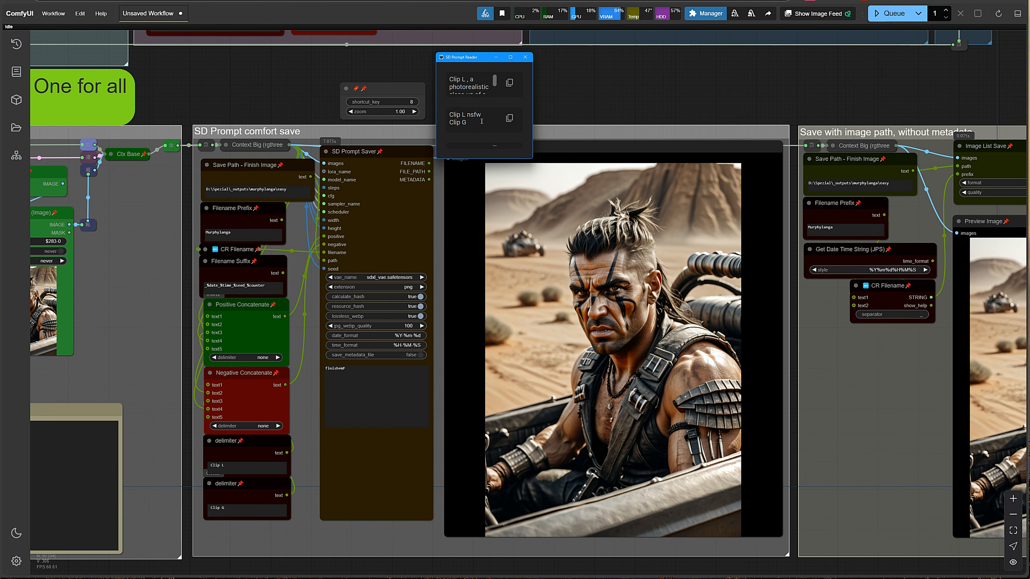
left_click_drag(533, 159, 902, 388)
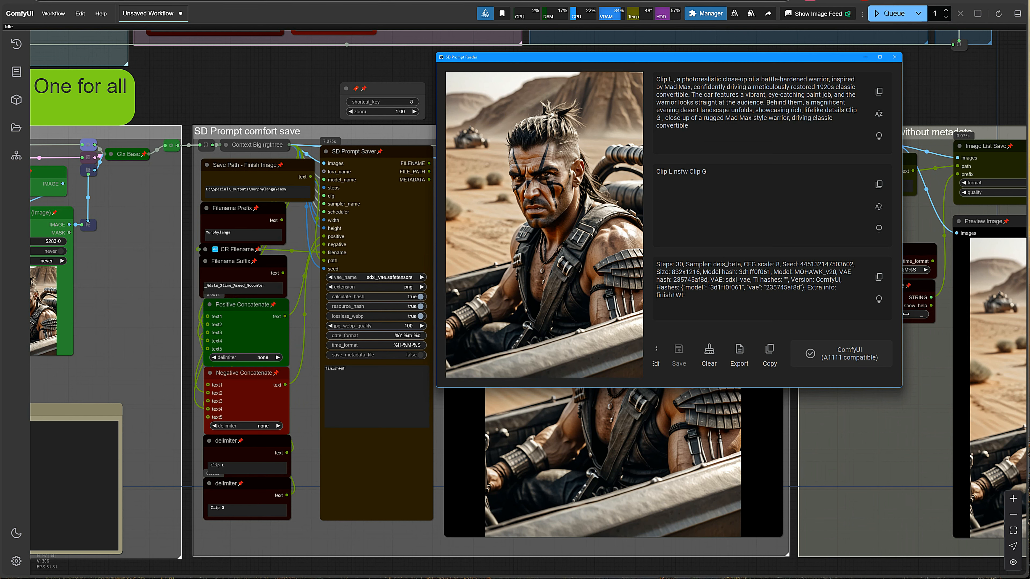
left_click_drag(902, 313, 1014, 303)
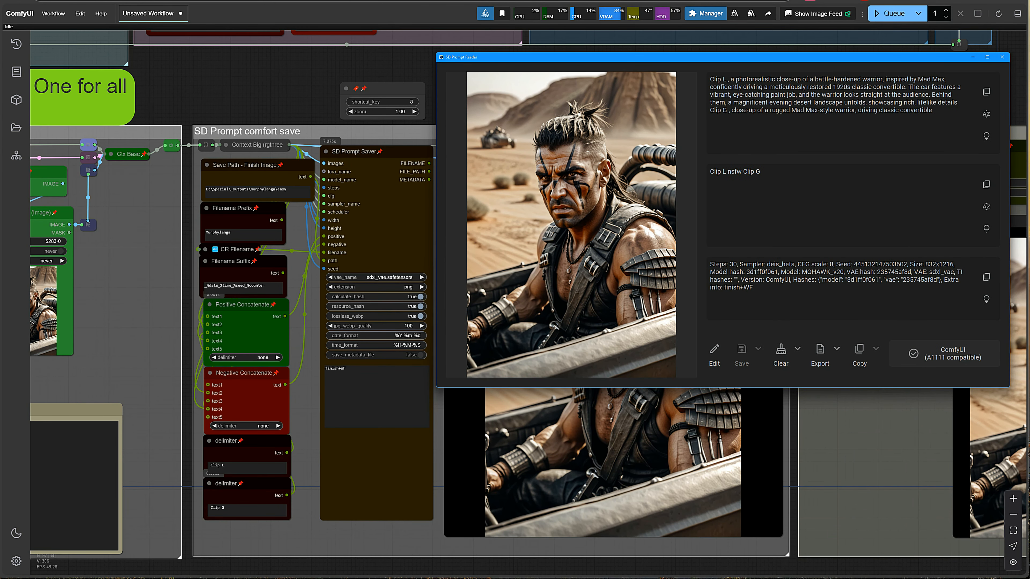
- Switch back to ComfyUI and choose JPG as the format in the Image List Save node
key("alt+Tab")
left_click_drag(824, 106, 416, 91)
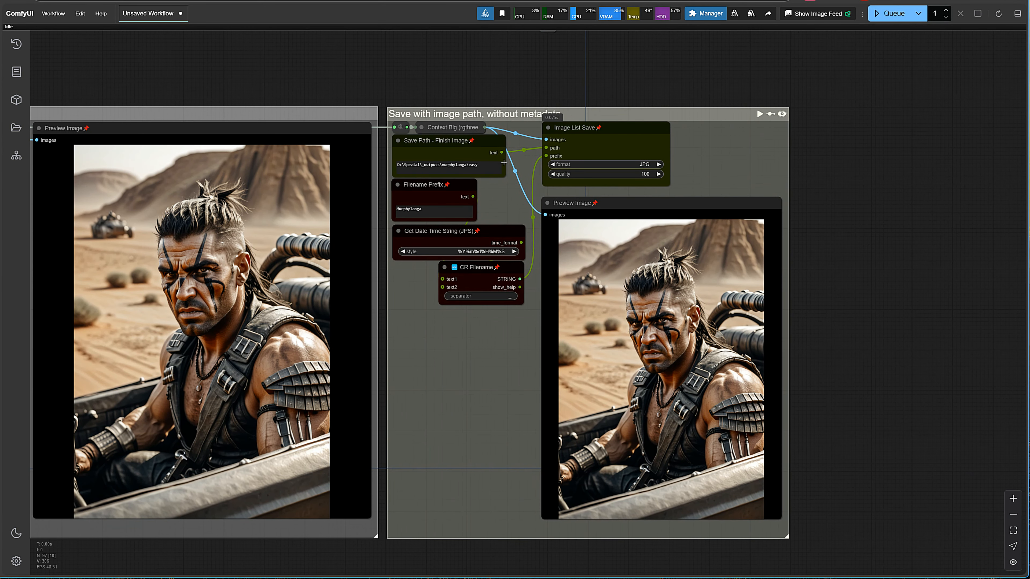
left_click(648, 165)
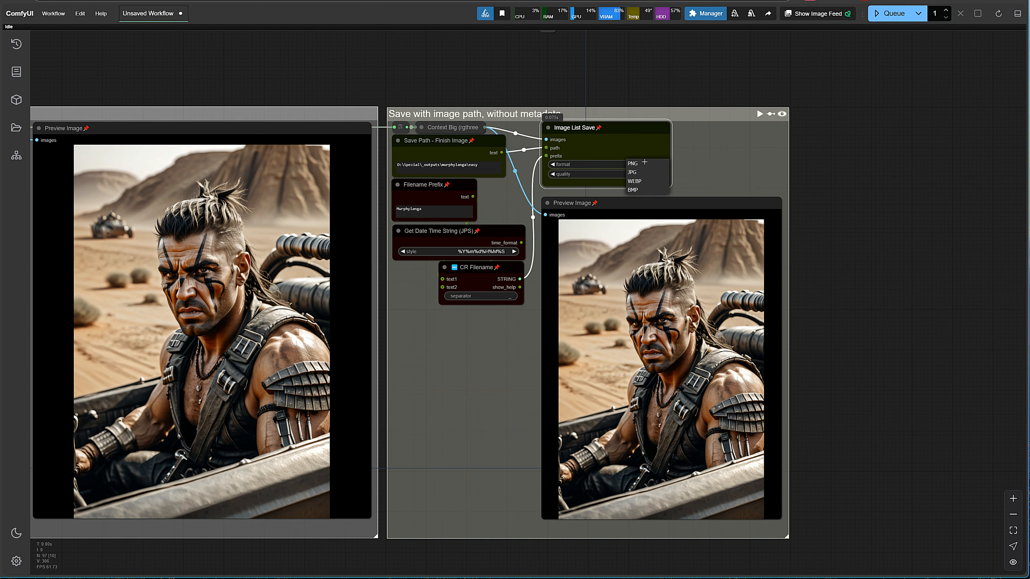
left_click(643, 172)
left_click(942, 161)
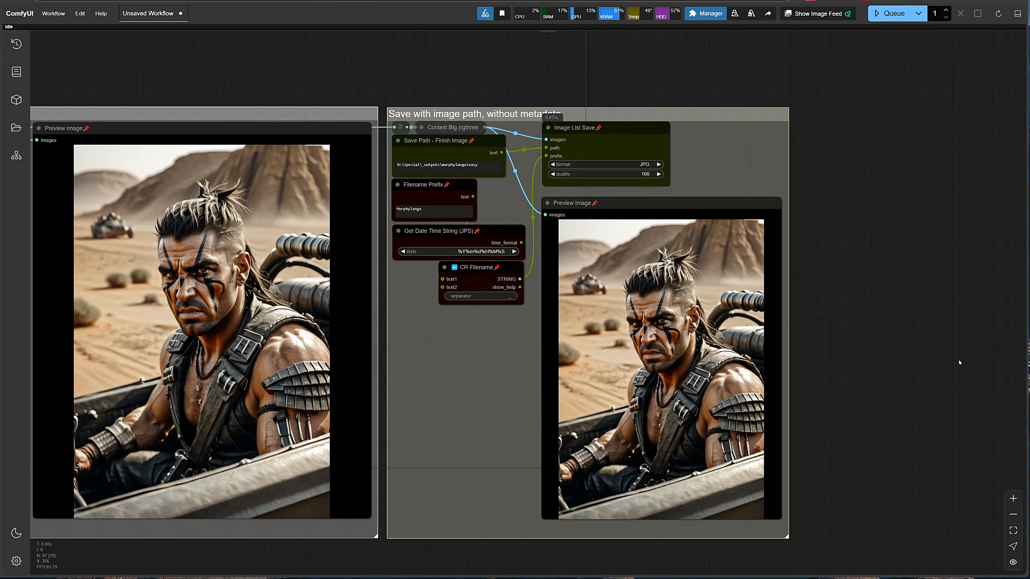
- Inspect the final image up close in the preview of the group that saves without metadata
scroll(945, 349, "up", 5)
left_click_drag(830, 375, 811, 297)
scroll(813, 298, "up", 1)
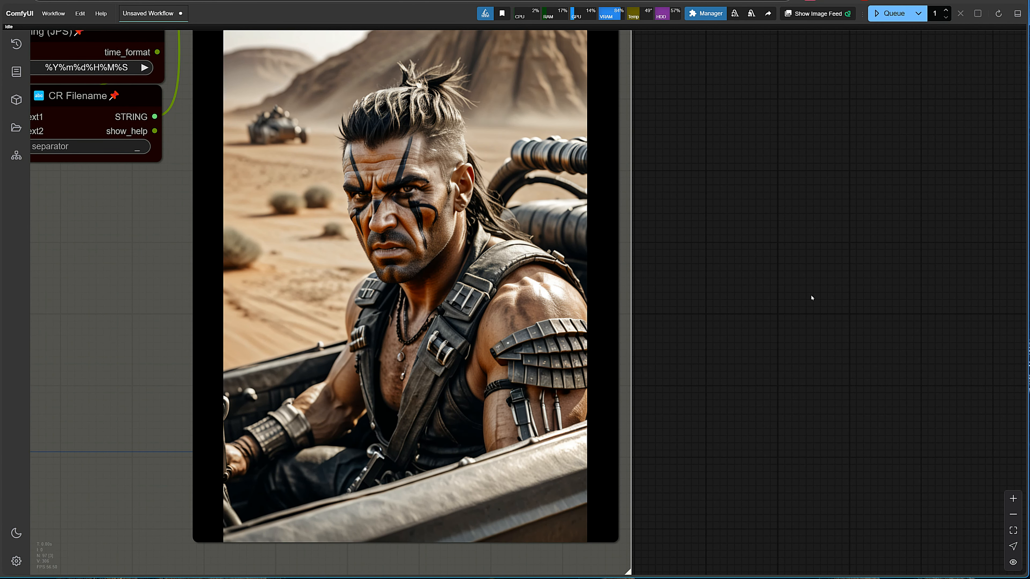
scroll(812, 298, "down", 10)
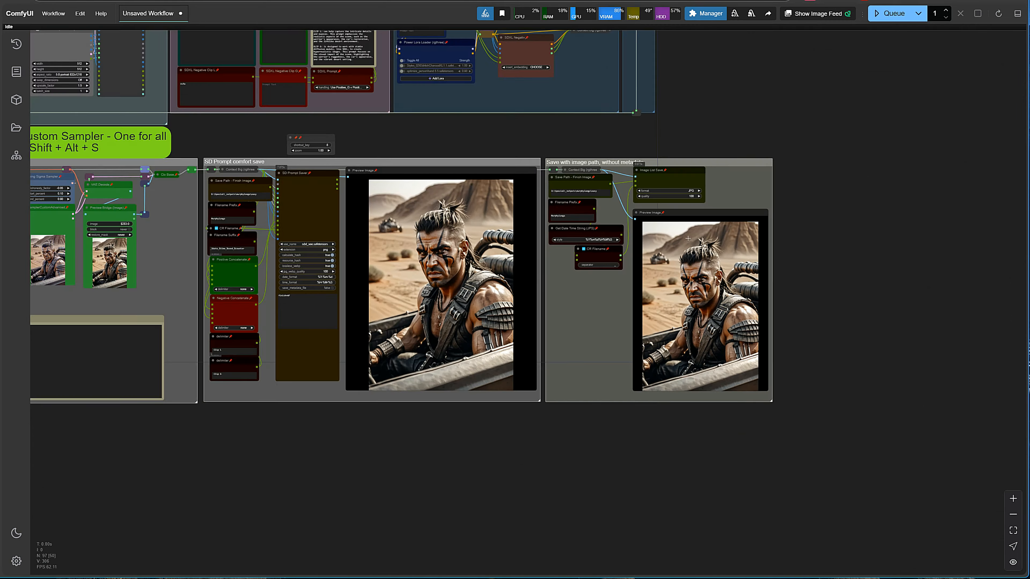
left_click_drag(398, 133, 595, 282)
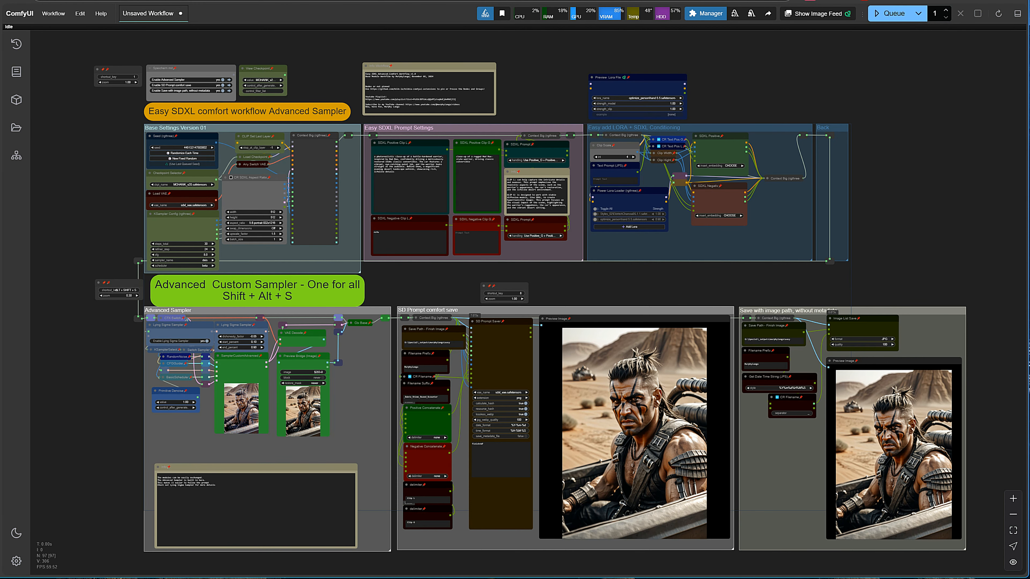
- Load Easy_SDXL_Inspire_Comfort_Workflow_v1.0.json from the november2024 folder into ComfyUI
left_click_drag(1029, 39, 627, 97)
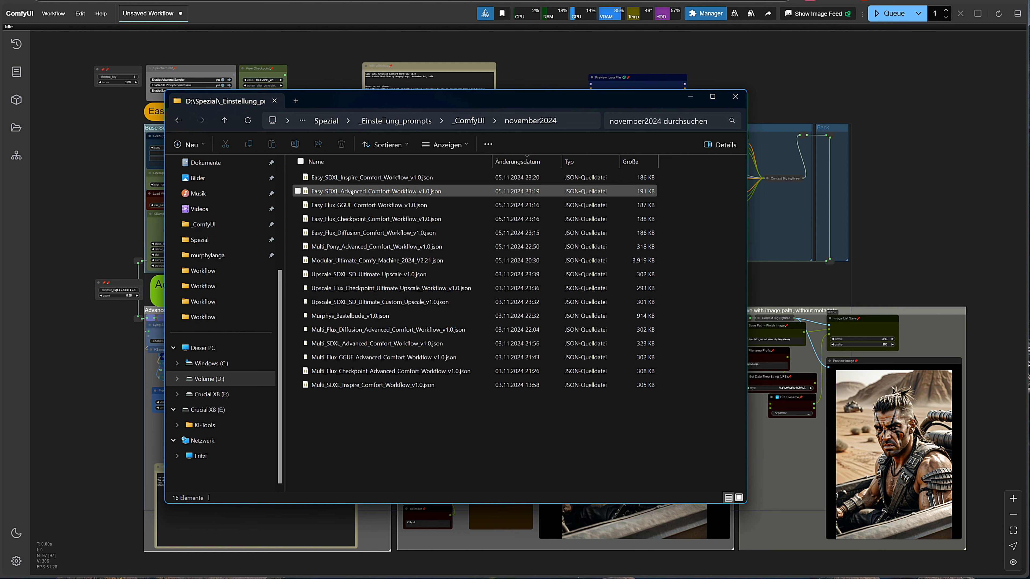
left_click_drag(356, 177, 522, 52)
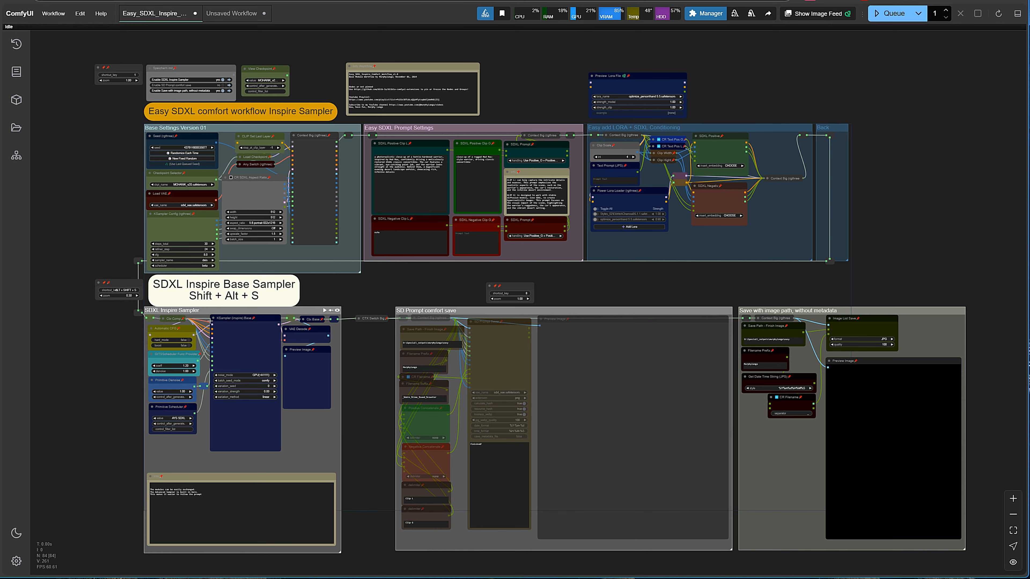
scroll(159, 396, "up", 5)
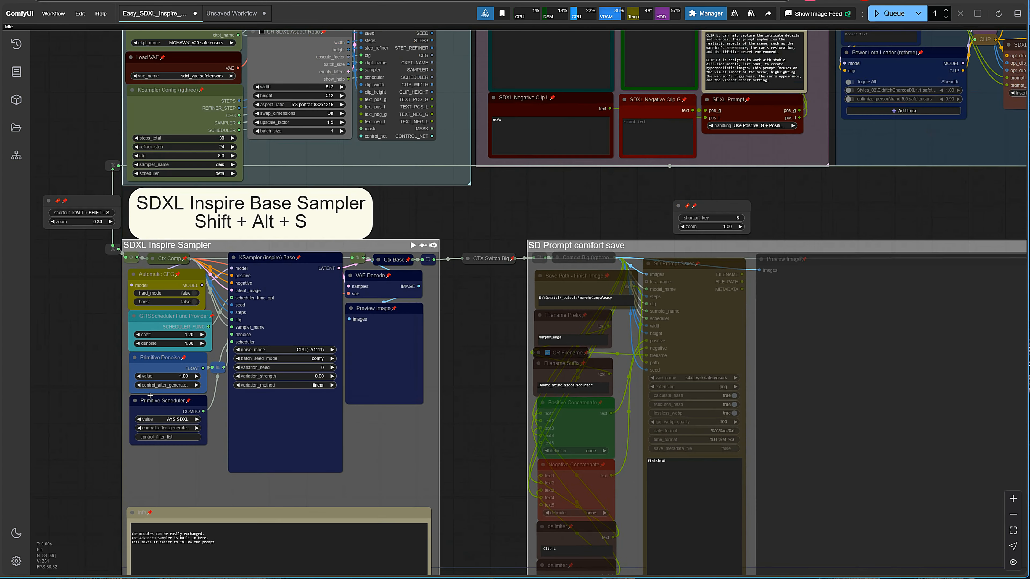
scroll(90, 390, "up", 1)
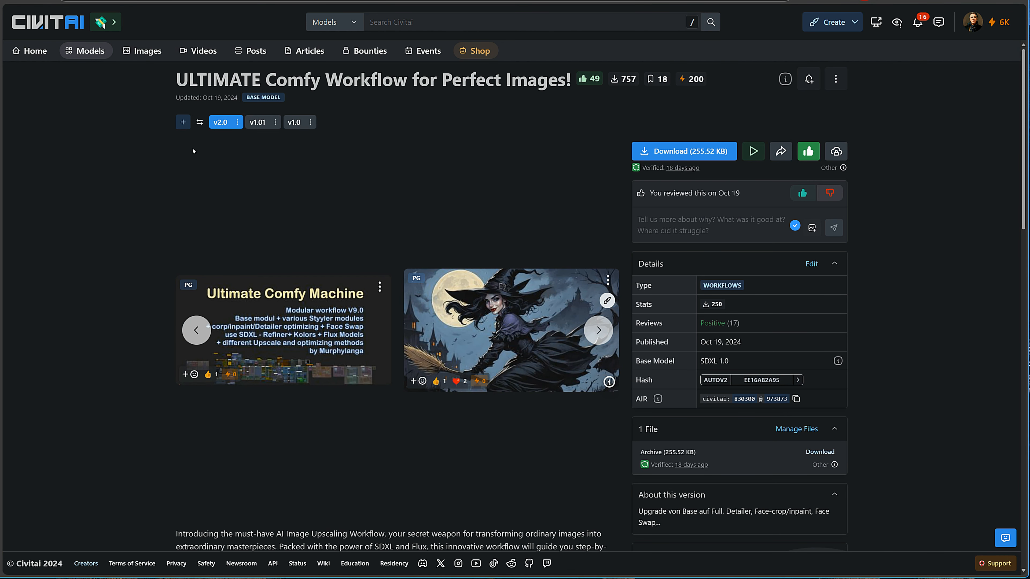
- Switch to Civitai, start a new version of the ULTIMATE Comfy Workflow and name it v2.21
left_click(183, 122)
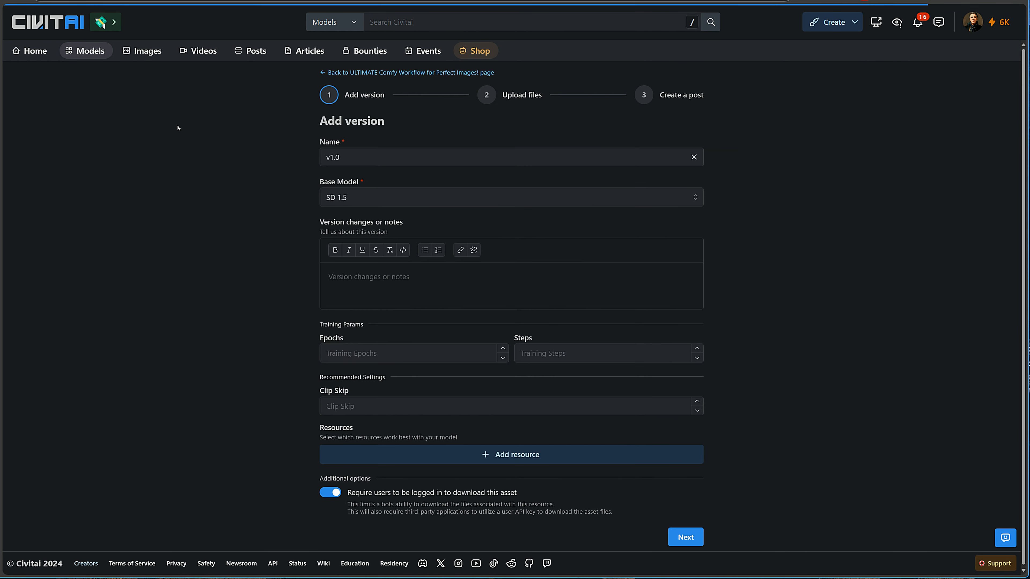
left_click(340, 156)
left_click_drag(330, 158, 351, 166)
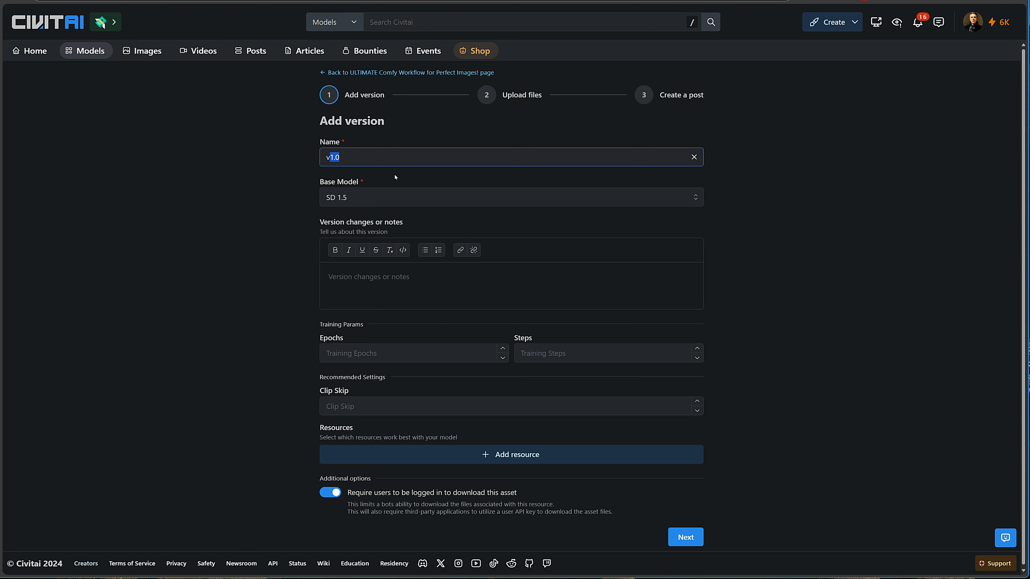
type("2.21")
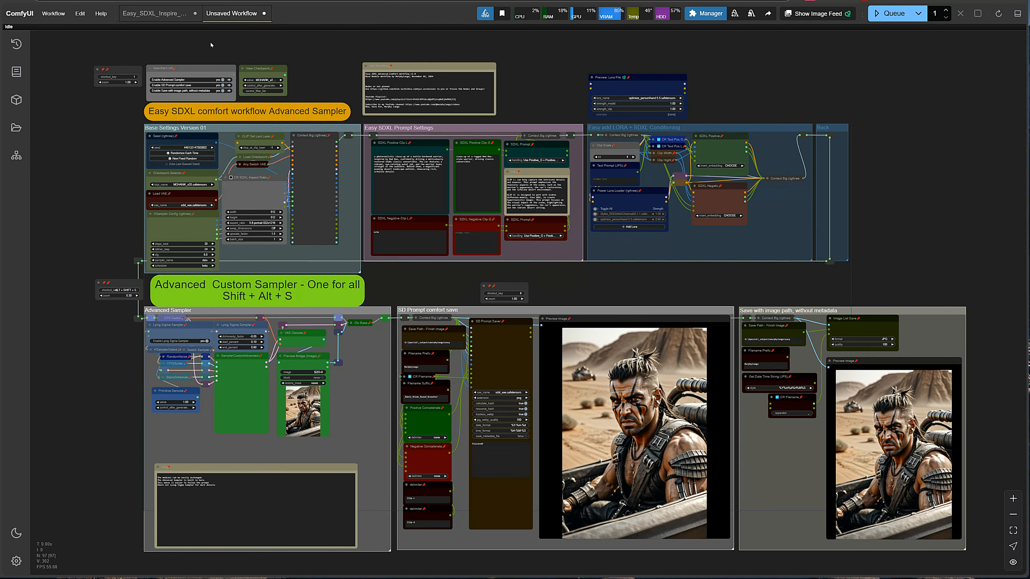
- Switch to the Easy SDXL Inspire workflow in ComfyUI
left_click(162, 16)
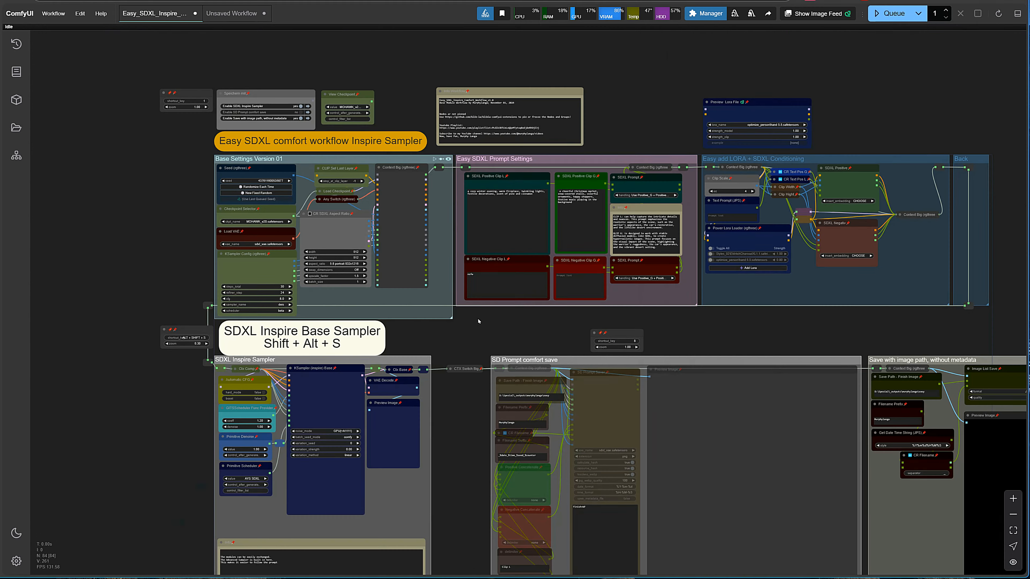
- Run the Easy SDXL Inspire workflow and examine the generated image in the group that saves without metadata
left_click(890, 13)
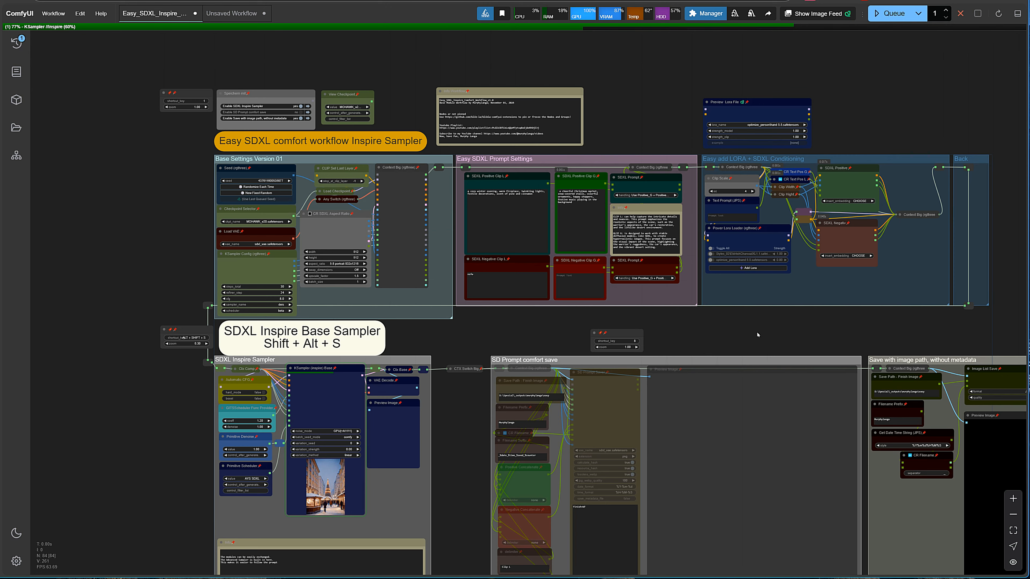
left_click_drag(741, 339, 526, 198)
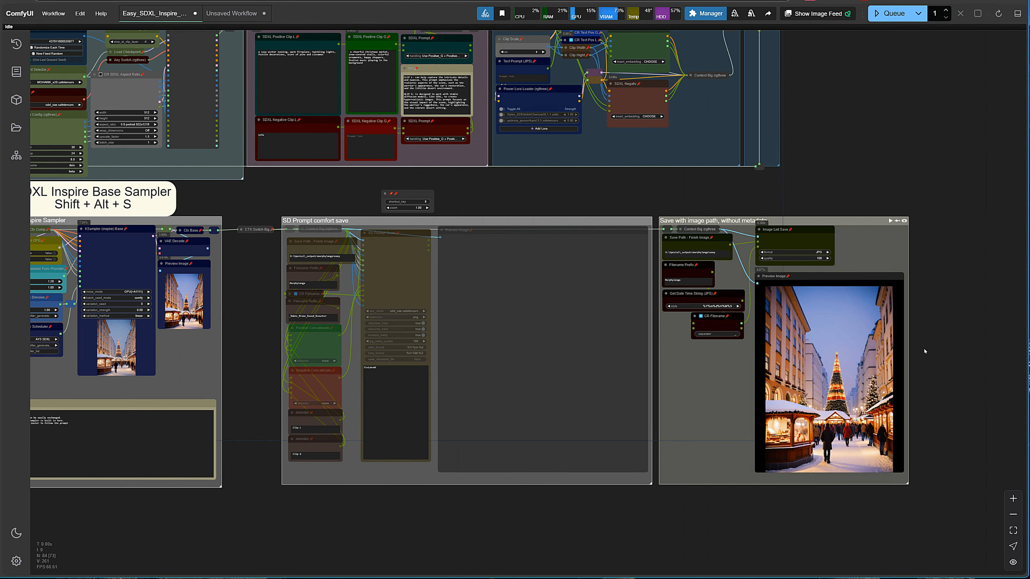
scroll(919, 366, "up", 5)
scroll(920, 365, "up", 4)
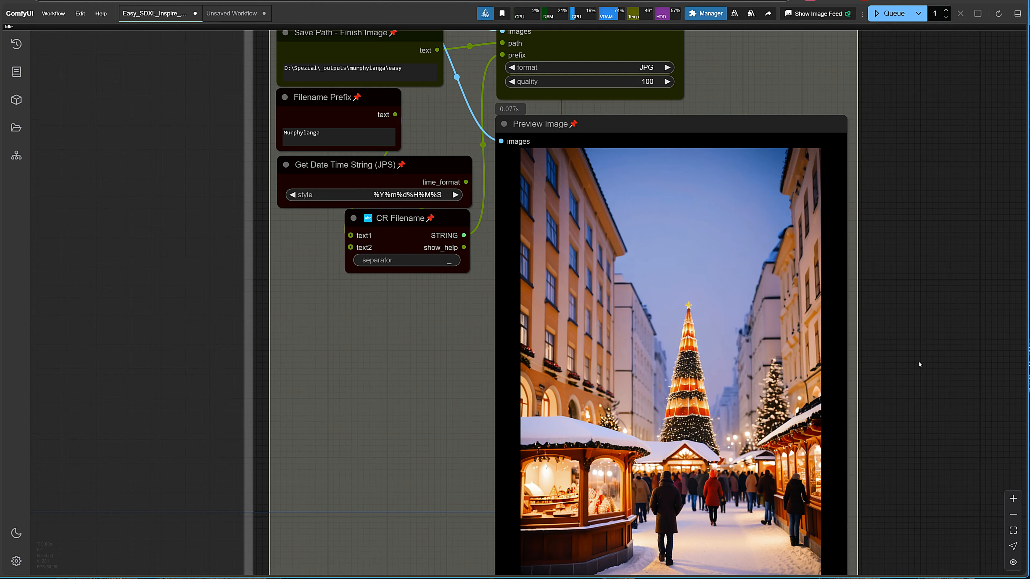
scroll(920, 365, "down", 10)
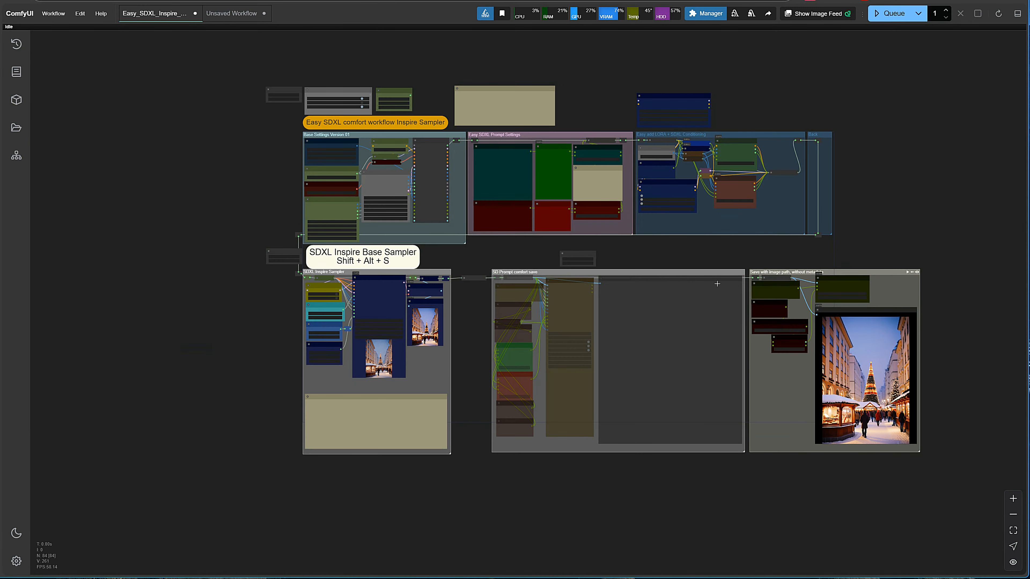
- Select CHEYENNE_v18.safetensors in the Checkpoint Selector, generate a new image and examine it in the final preview
scroll(255, 191, "up", 8)
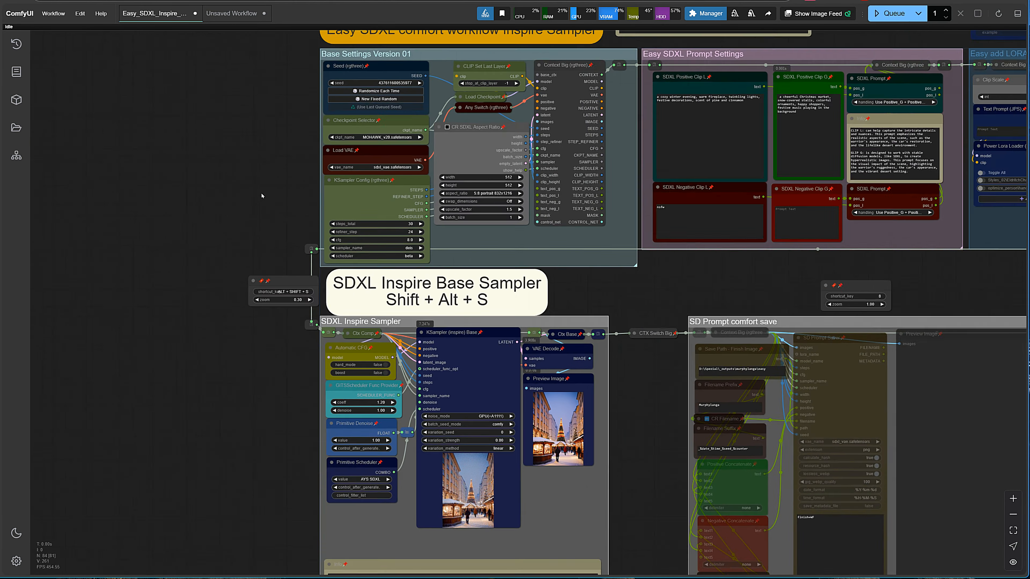
left_click_drag(260, 178, 140, 204)
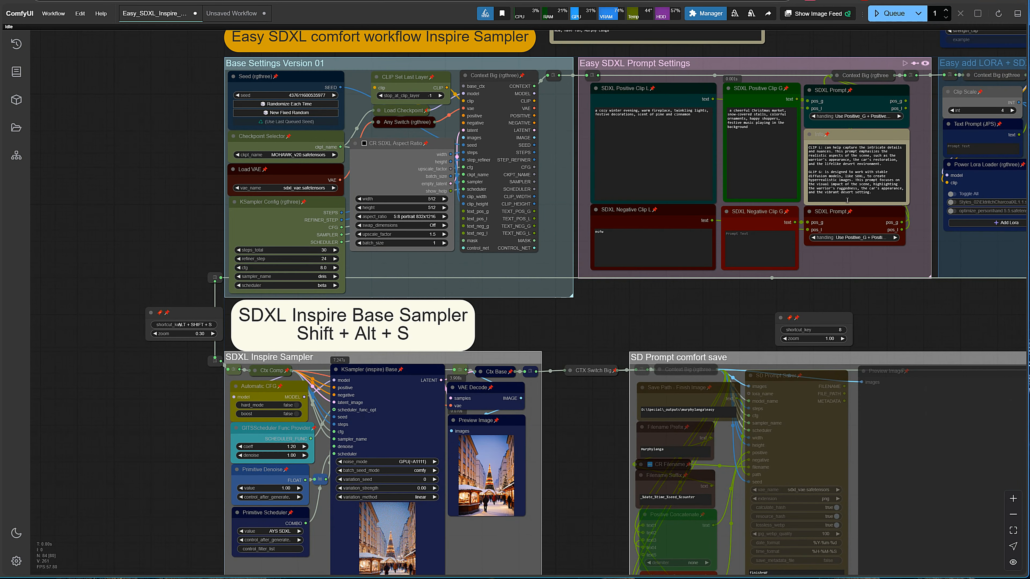
left_click_drag(956, 313, 829, 359)
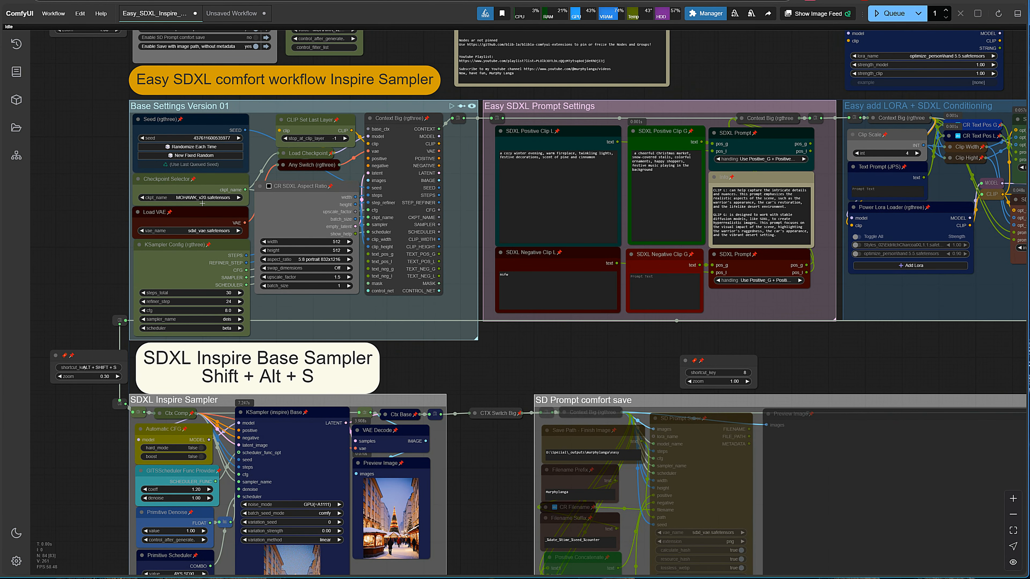
left_click(208, 197)
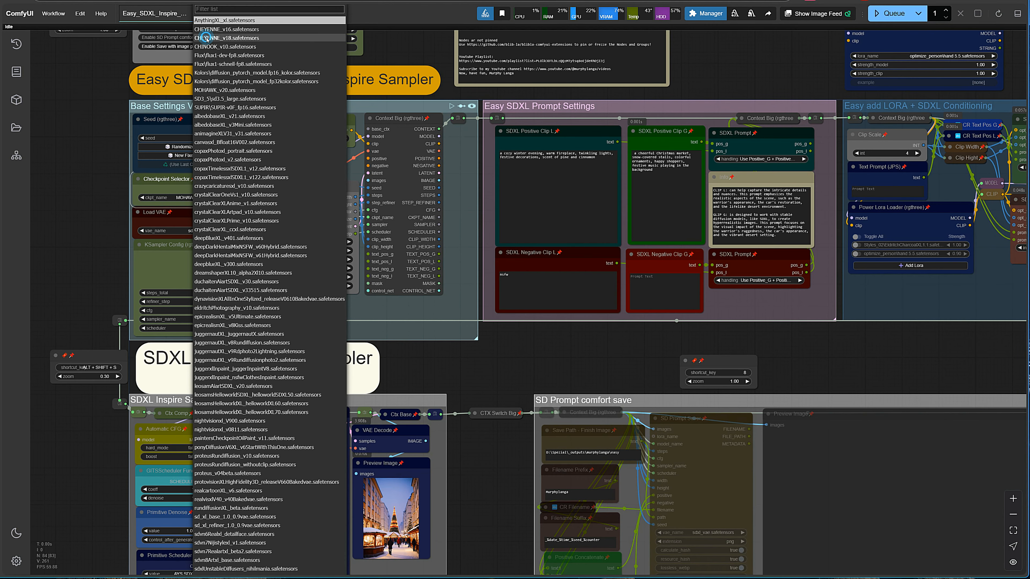
left_click(208, 37)
left_click(892, 15)
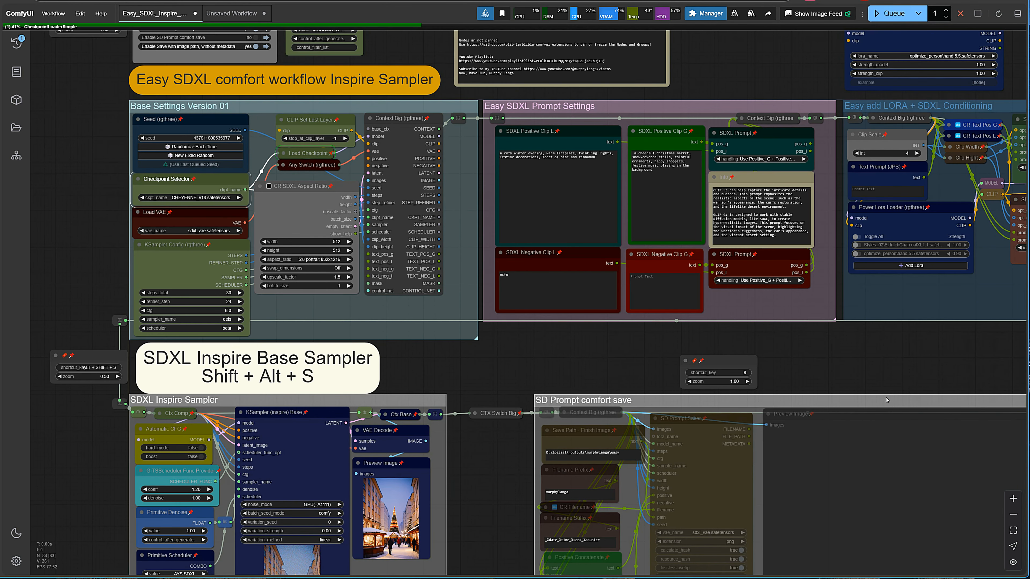
scroll(923, 385, "down", 3)
left_click_drag(924, 384, 490, 255)
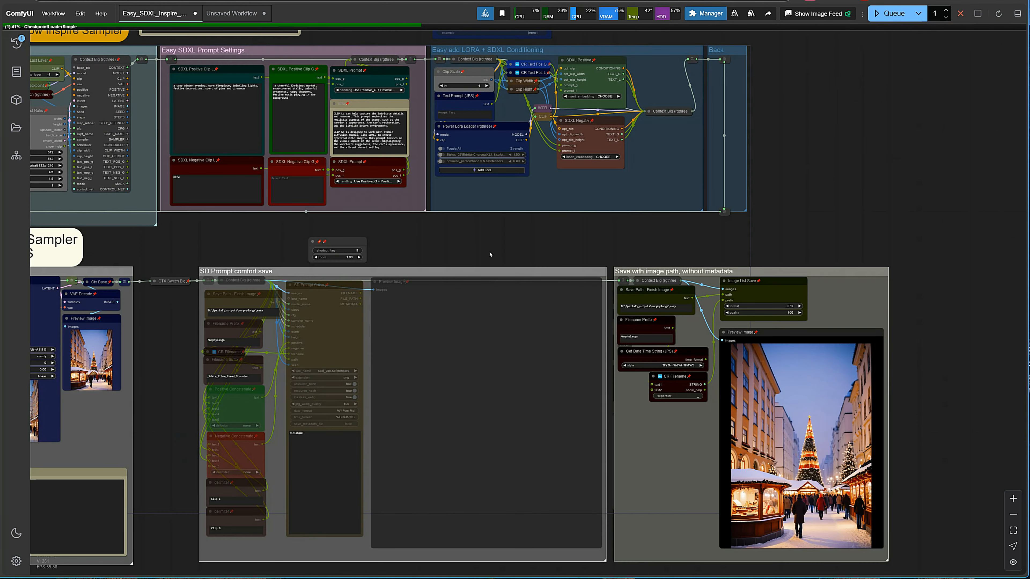
scroll(490, 255, "down", 3)
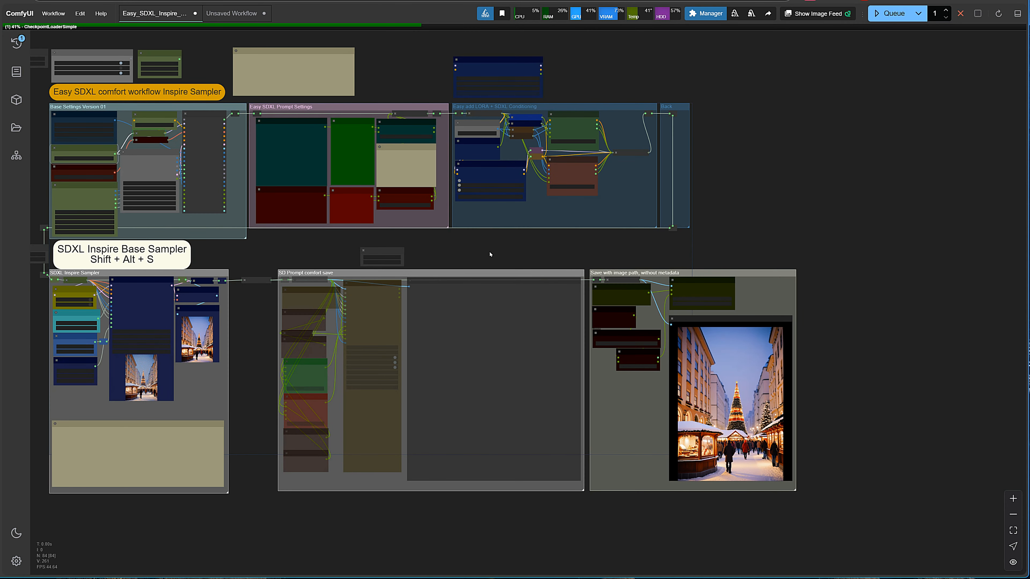
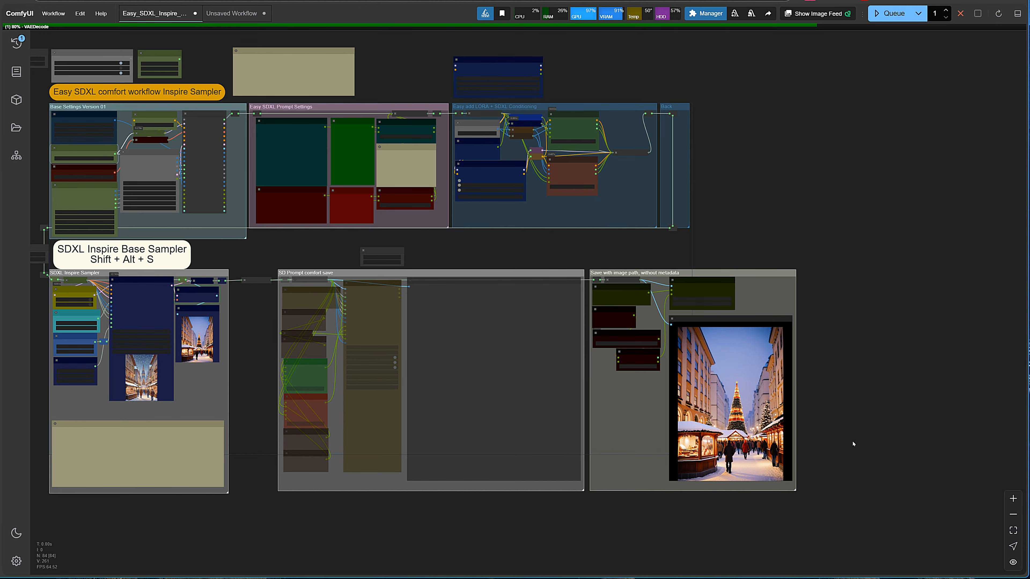
scroll(852, 443, "up", 8)
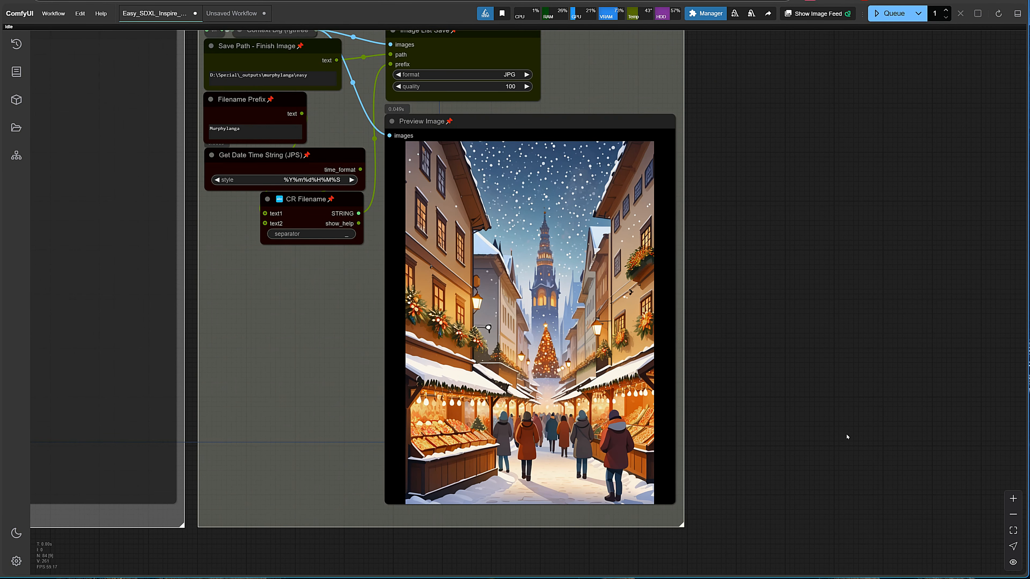
scroll(847, 437, "down", 10)
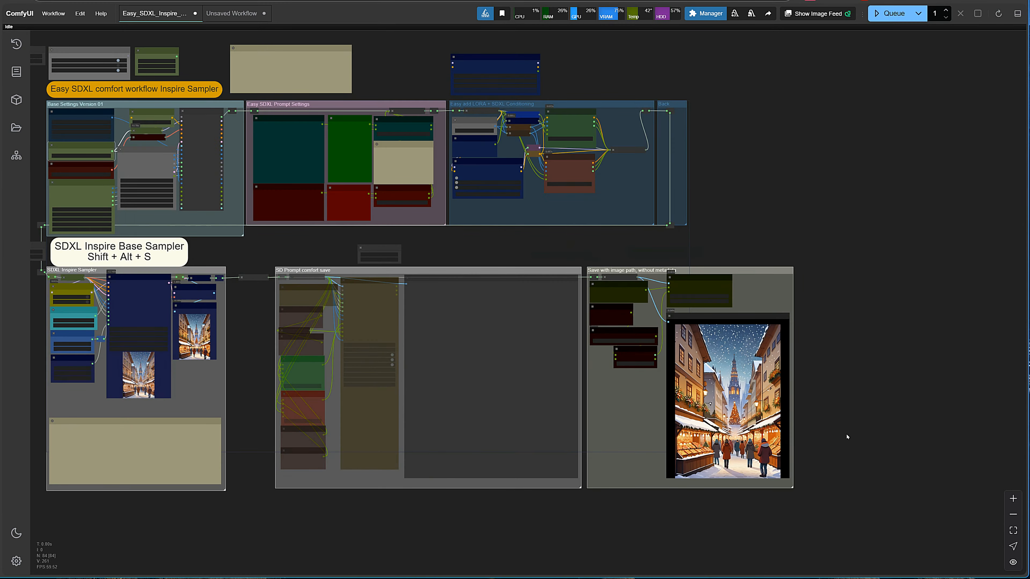
- Enable the EldritchCharcoalXL1.1 LoRA in the Power Lora Loader and queue a new generation
scroll(231, 345, "up", 8)
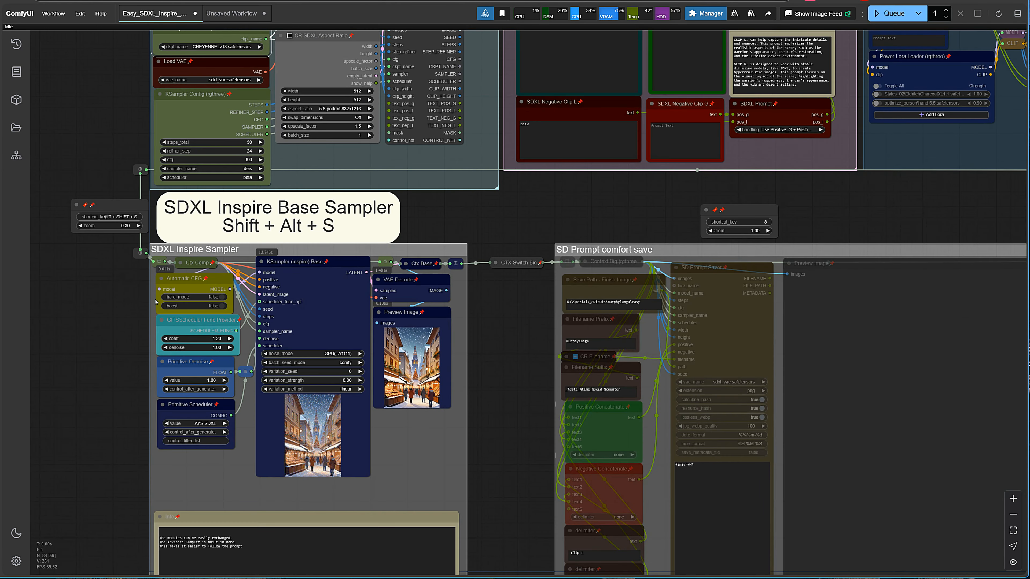
left_click(223, 299)
left_click_drag(595, 222, 214, 339)
scroll(512, 240, "up", 4)
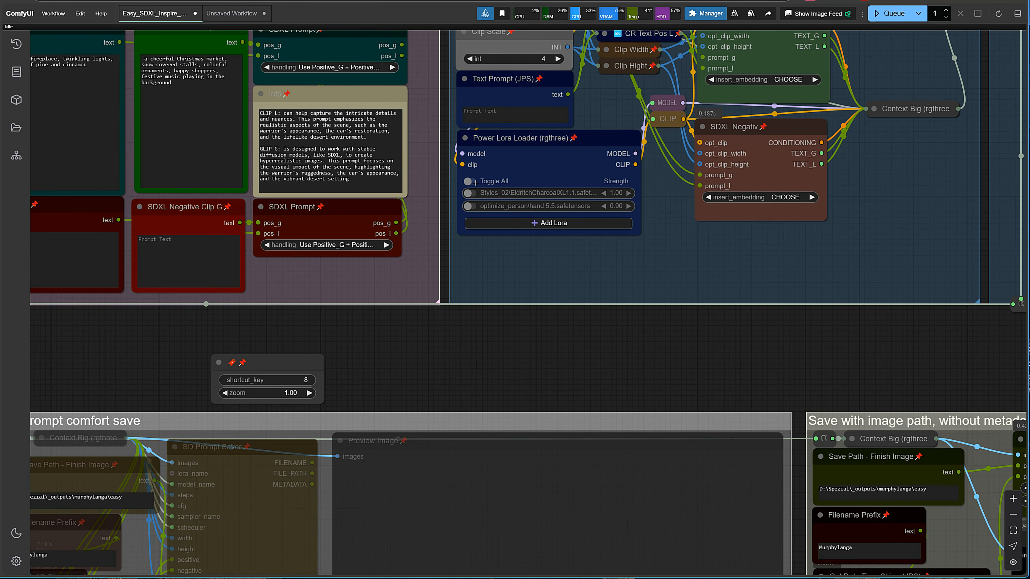
left_click(525, 196)
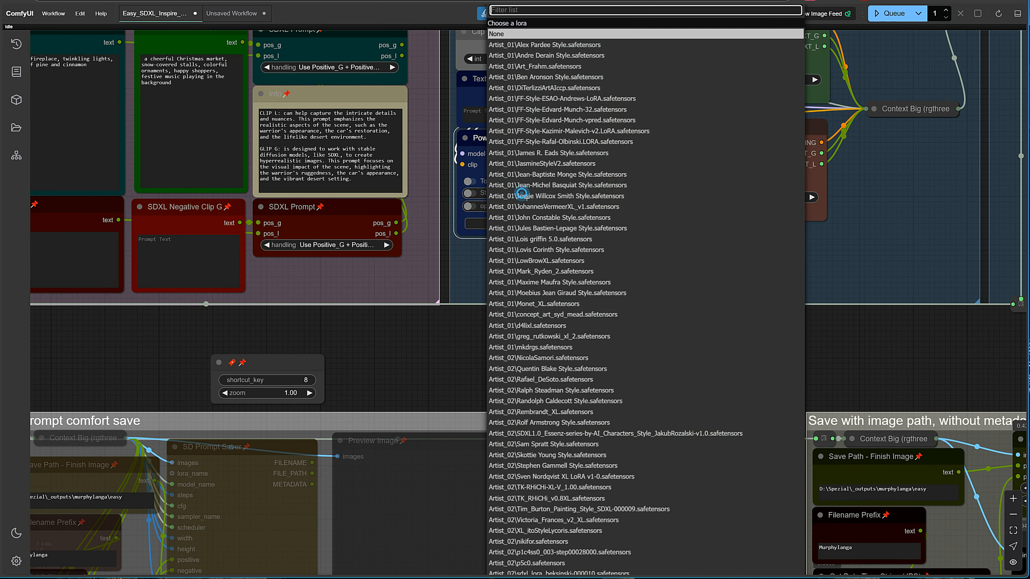
left_click(470, 260)
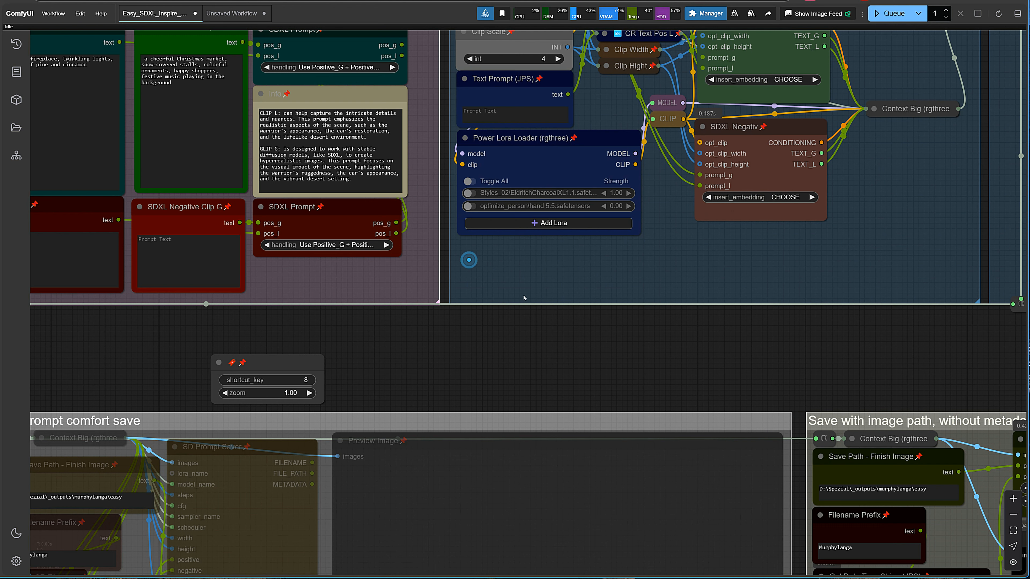
left_click(470, 193)
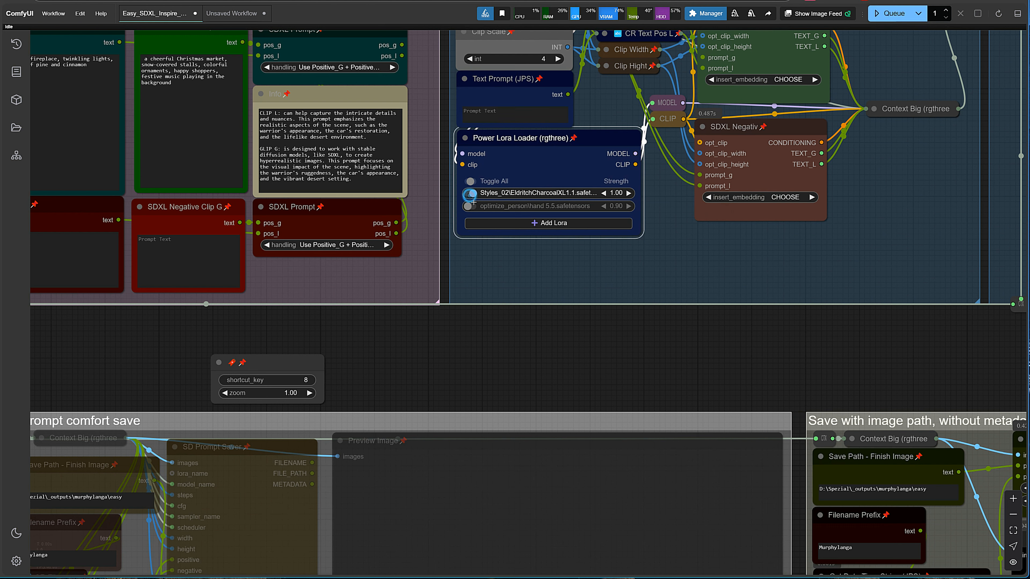
left_click(894, 13)
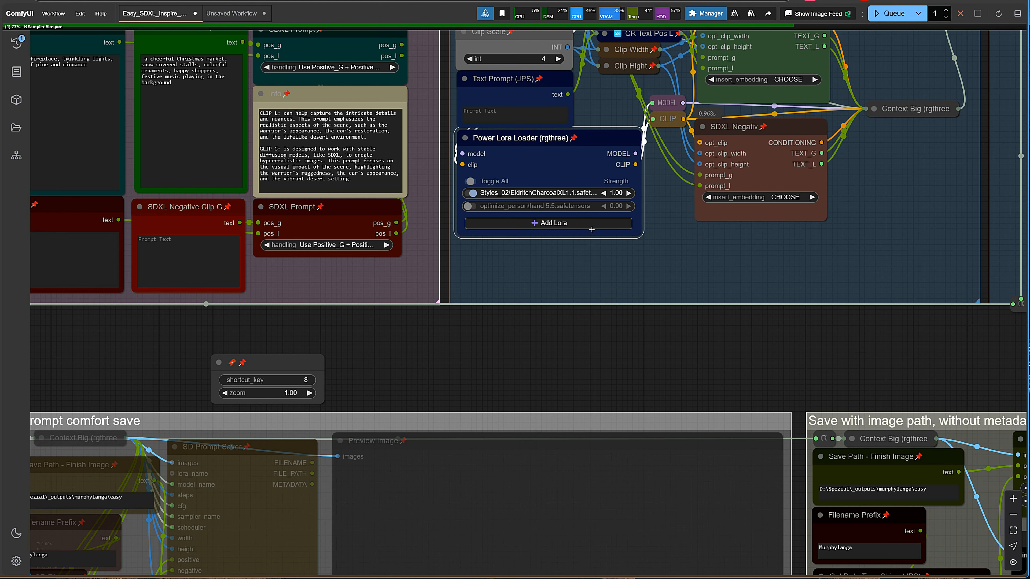
- Set the Preview Lora File node's LoRA to EldritchCharcoalXL1.1.safetensors from the Styles_02 folder
left_click_drag(705, 262, 696, 456)
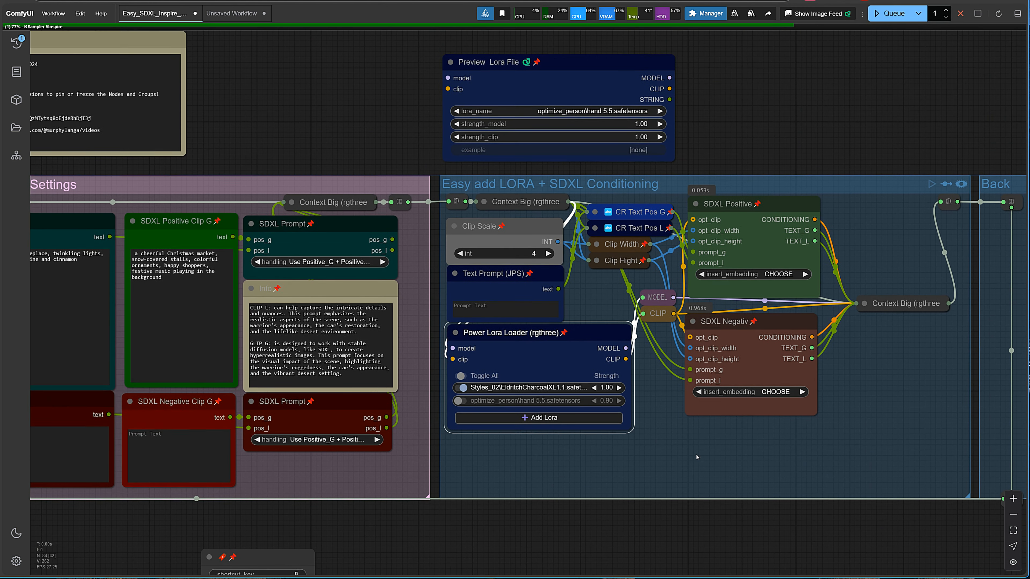
left_click(584, 114)
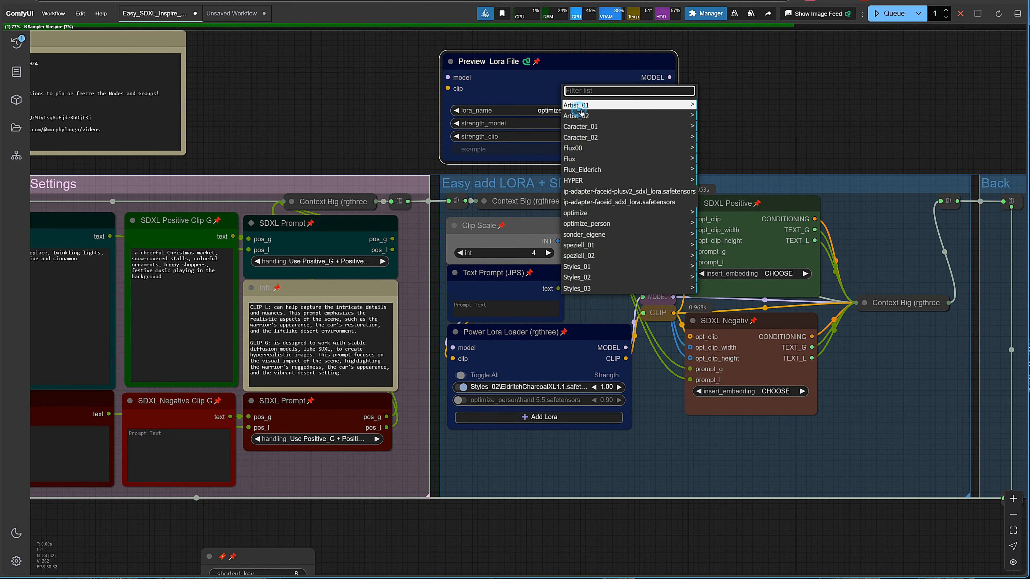
left_click(580, 277)
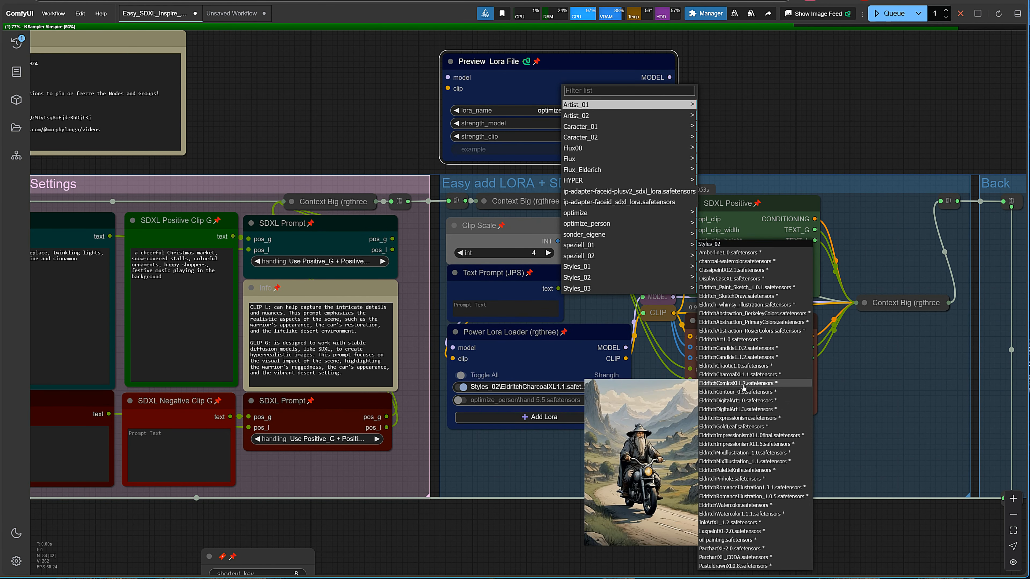
left_click(741, 374)
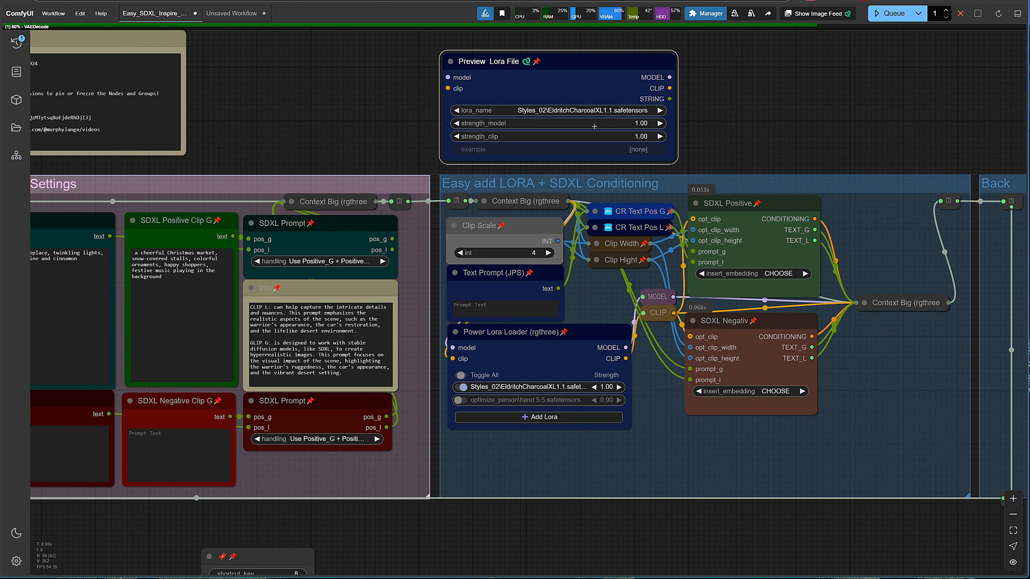
- View the LoRA info for EldritchCharcoalXL1.1 and copy its trained words "charcoal drawing"
right_click(583, 106)
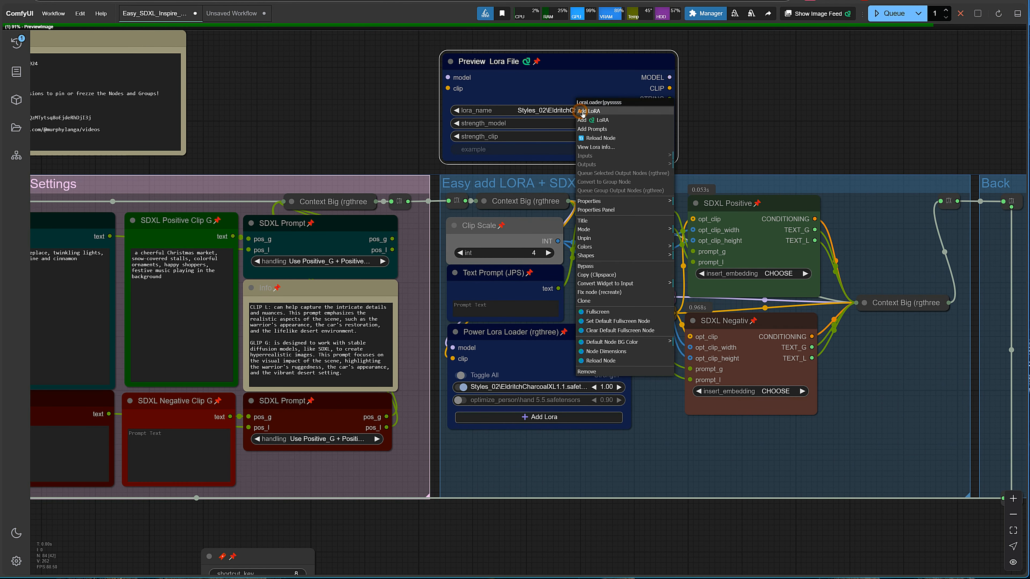
left_click(594, 148)
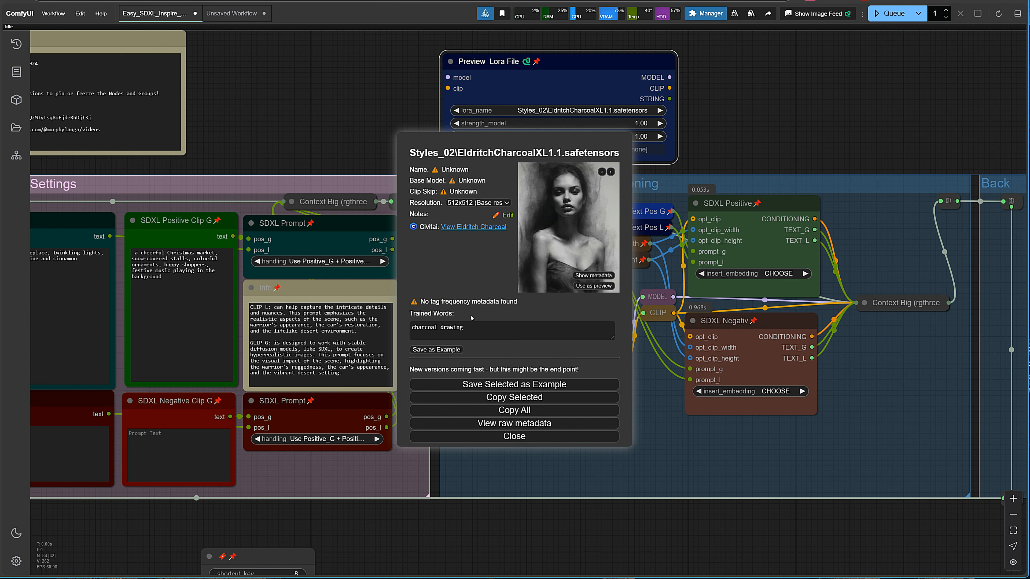
triple_click(473, 333)
key("ctrl+c")
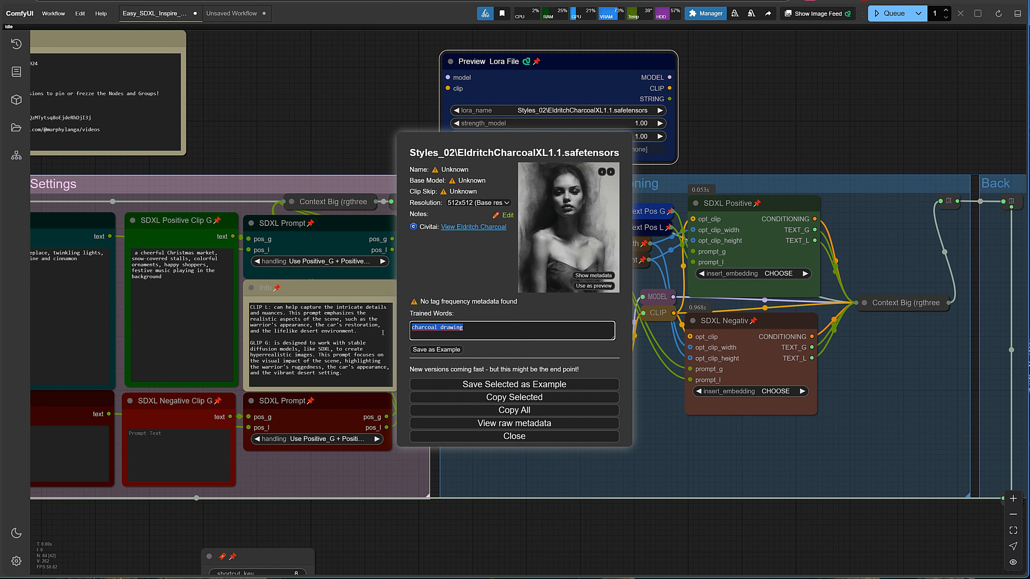
left_click(514, 436)
- Paste "charcoal drawing" into the Text Prompt (JPS) node, generate the image and examine the result in the final preview
left_click(504, 313)
key("ctrl+v")
left_click(368, 121)
left_click(888, 17)
scroll(854, 435, "down", 5)
left_click_drag(853, 527, 546, 150)
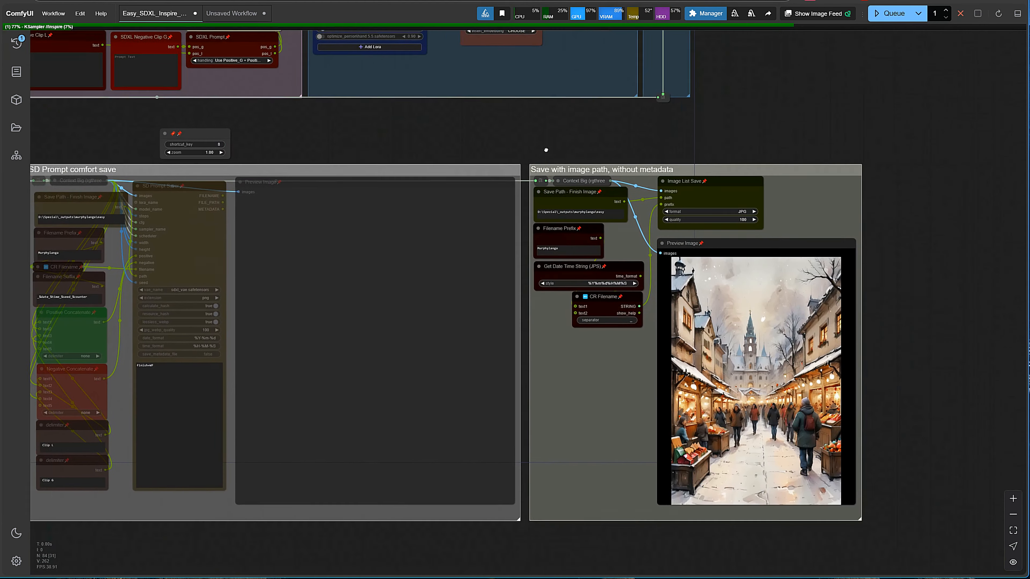
scroll(874, 378, "up", 5)
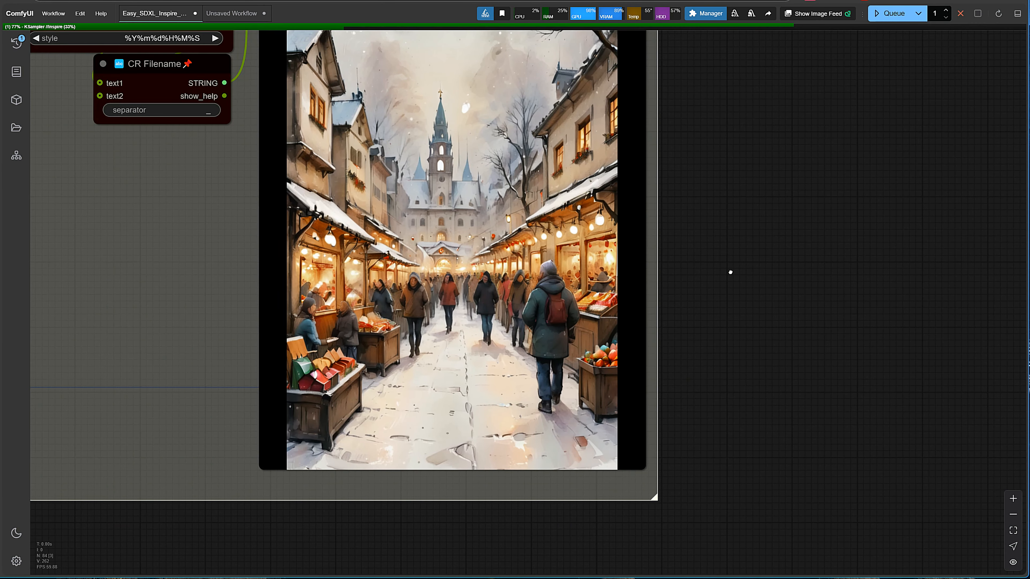
left_click_drag(729, 271, 742, 327)
scroll(742, 327, "down", 2)
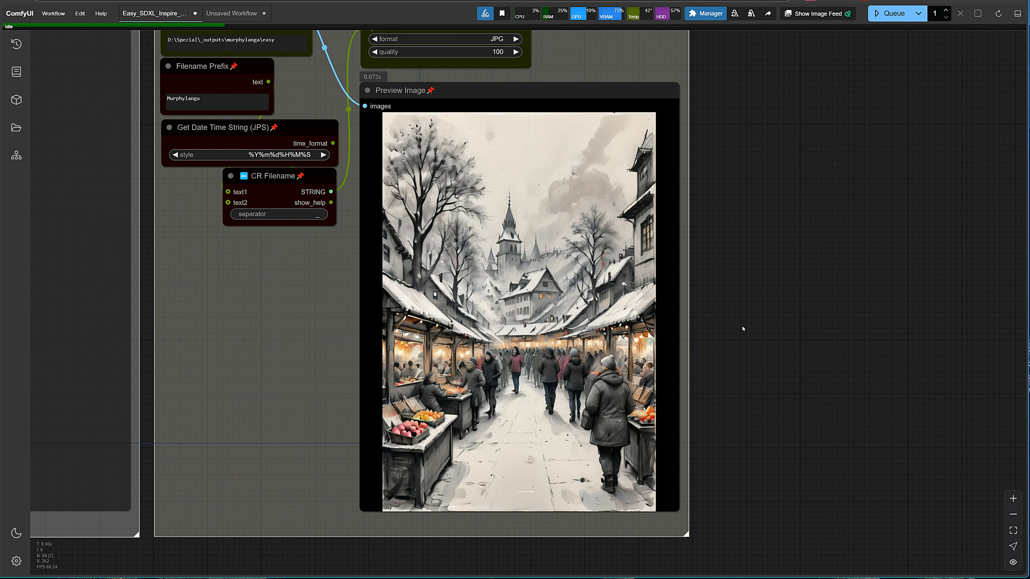
scroll(743, 328, "down", 2)
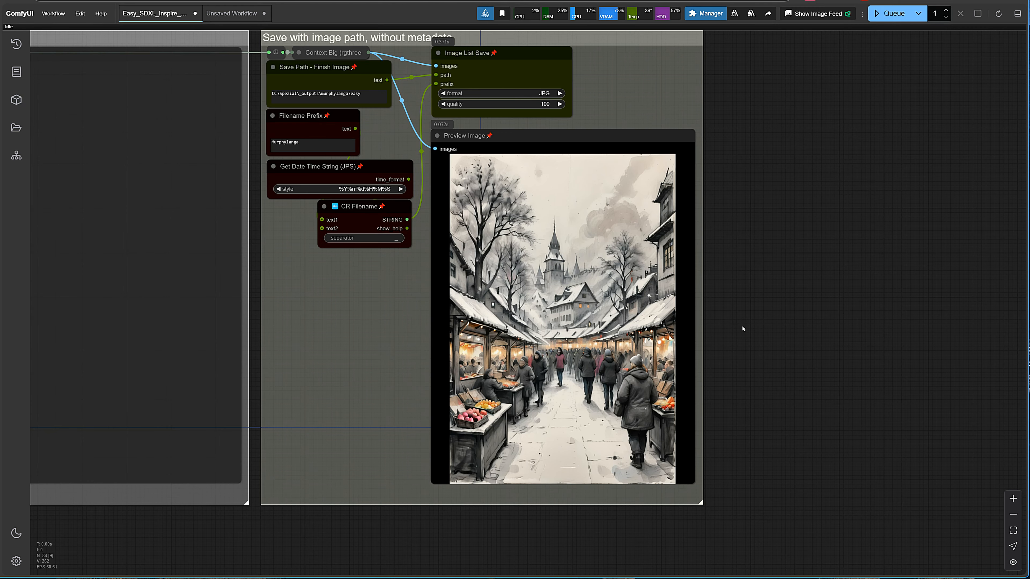
- Switch to the Easy_SDXL_Advanced workflow and set the positive SDXL Prompt node's handling to Copy Positive_L to Both
scroll(751, 300, "down", 4)
scroll(762, 294, "down", 3)
left_click_drag(823, 232, 965, 459)
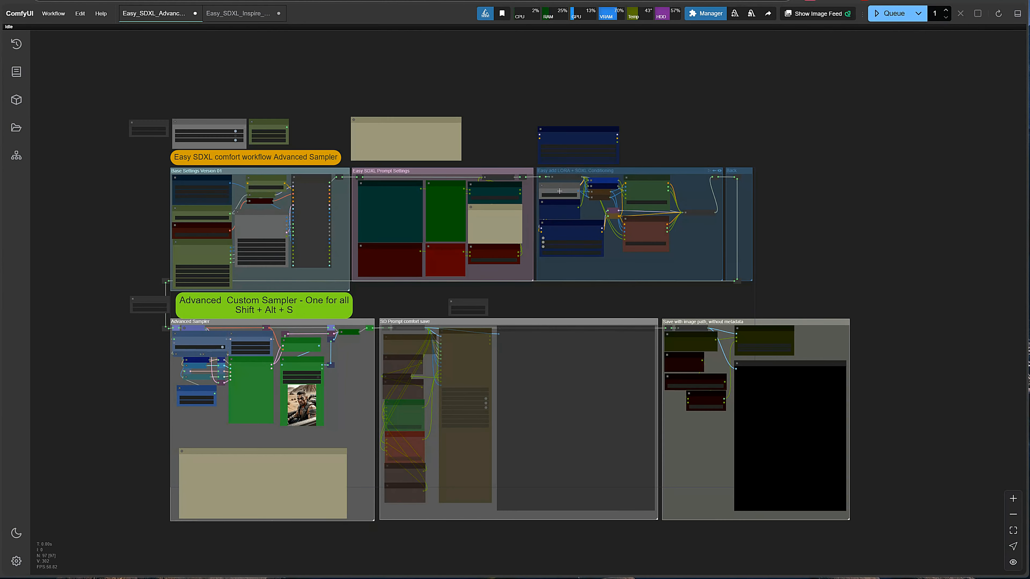
scroll(420, 135, "up", 7)
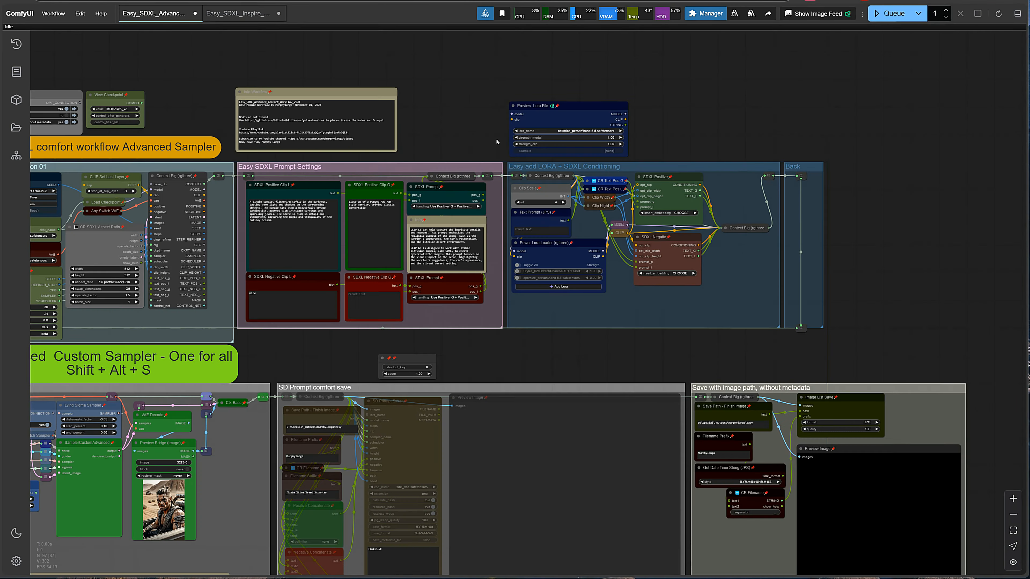
left_click_drag(421, 136, 522, 41)
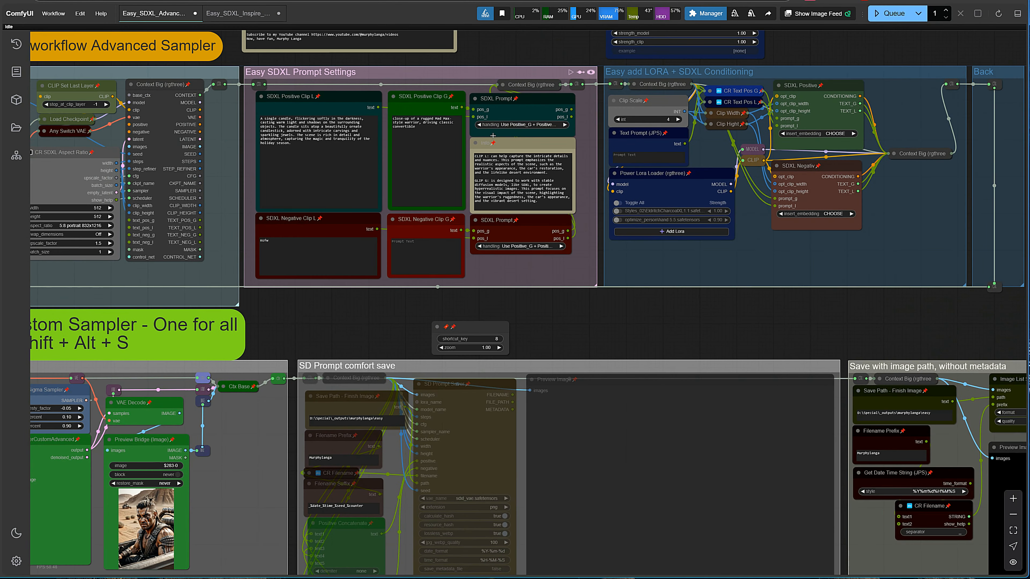
scroll(493, 135, "up", 4)
left_click(506, 111)
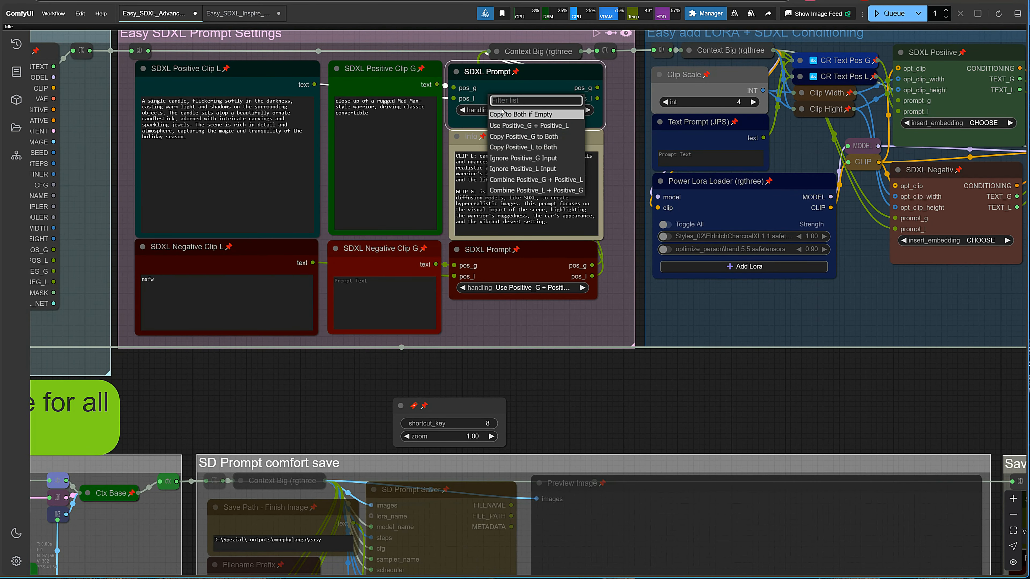
left_click(504, 148)
- Set the aspect ratio in the CR SDXL Aspect Ratio node to 16:9 landscape 1344x768
scroll(503, 150, "down", 4)
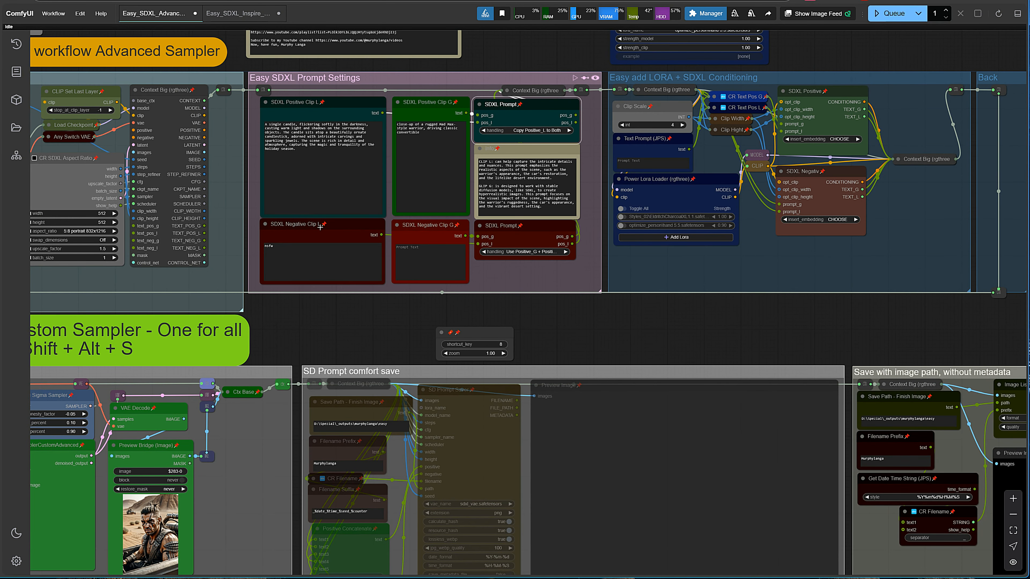
left_click_drag(328, 332, 600, 339)
left_click(354, 242)
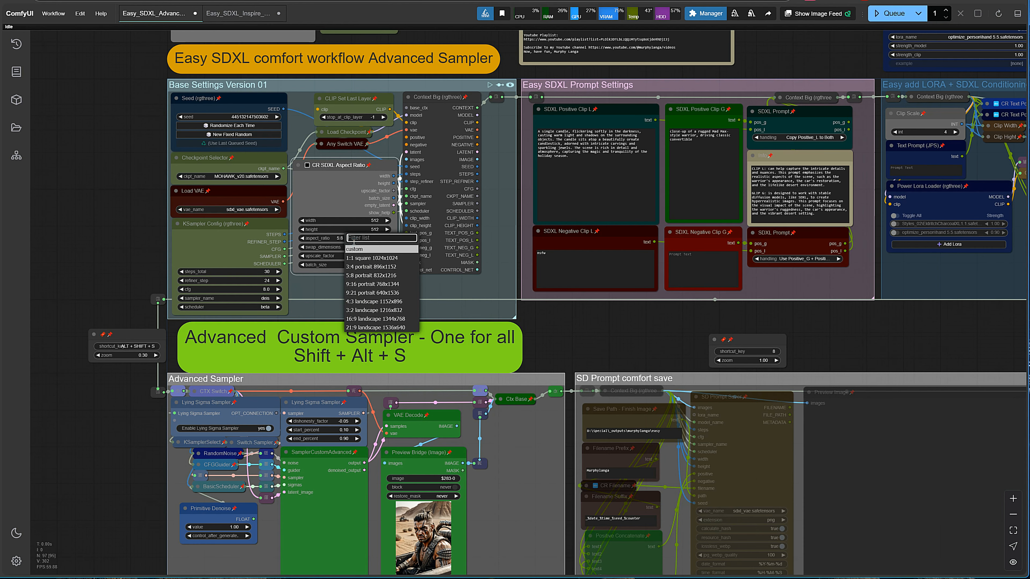
left_click(371, 319)
- Queue the landscape generation and follow its progress in the Advanced Sampler group's live preview
scroll(618, 337, "down", 3)
left_click_drag(619, 337, 537, 313)
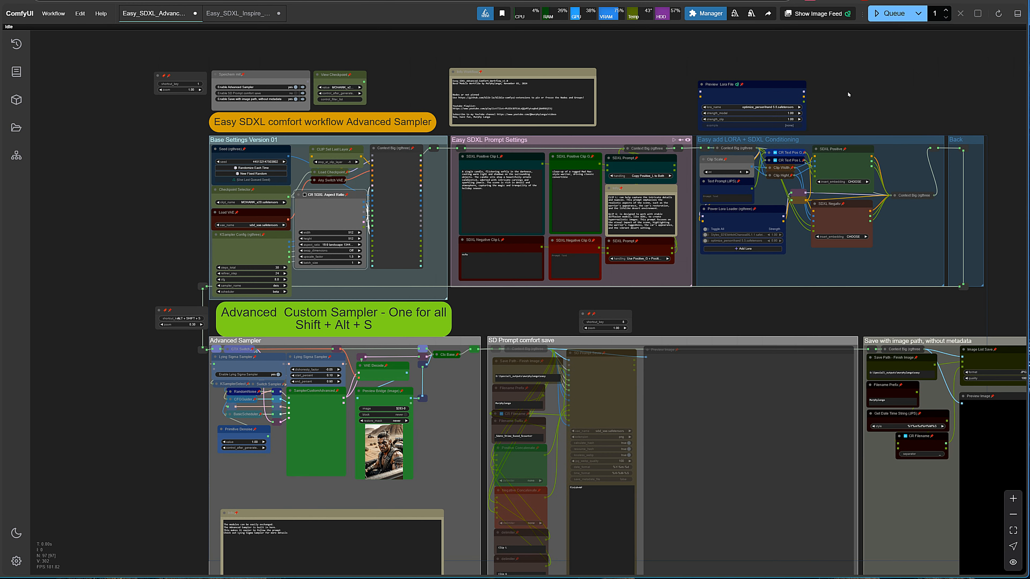
left_click(899, 14)
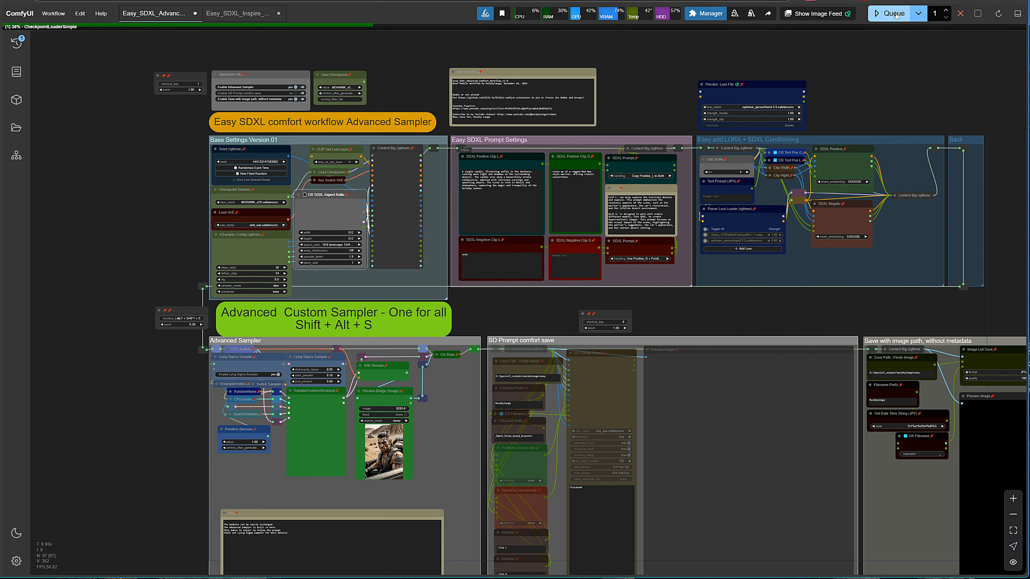
scroll(711, 316, "down", 4)
left_click_drag(711, 317, 535, 250)
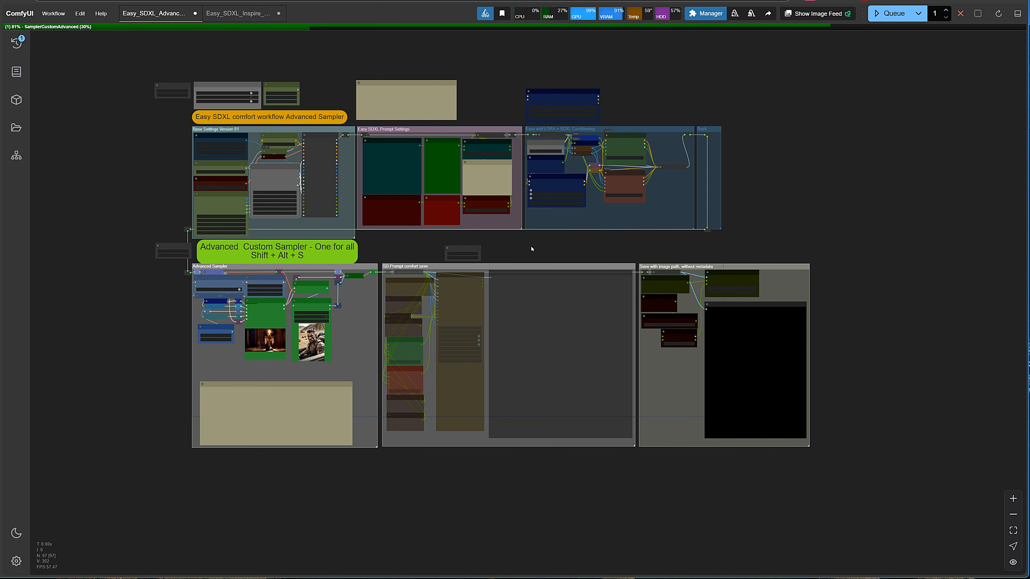
key("shift+alt+s")
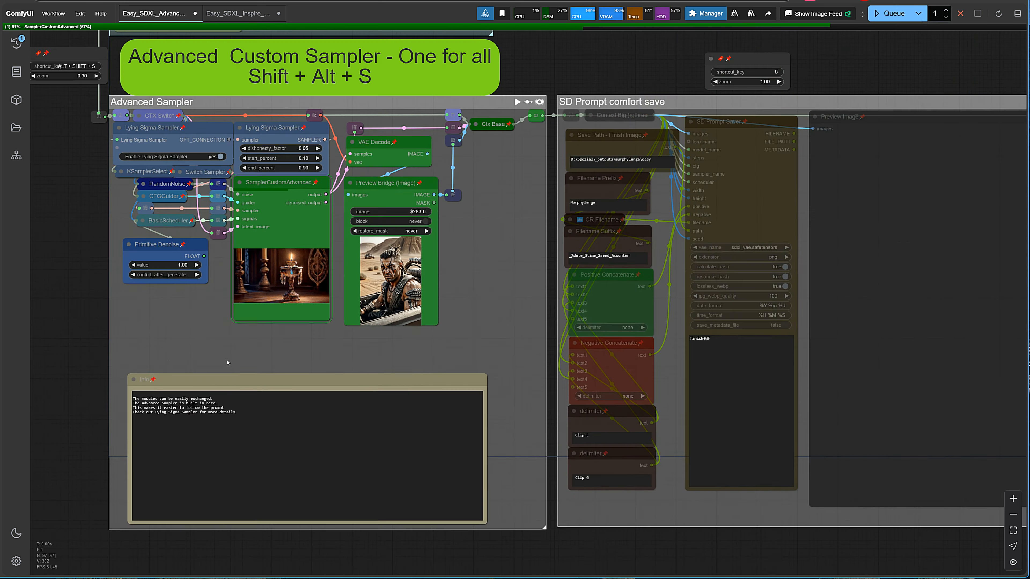
scroll(227, 362, "up", 3)
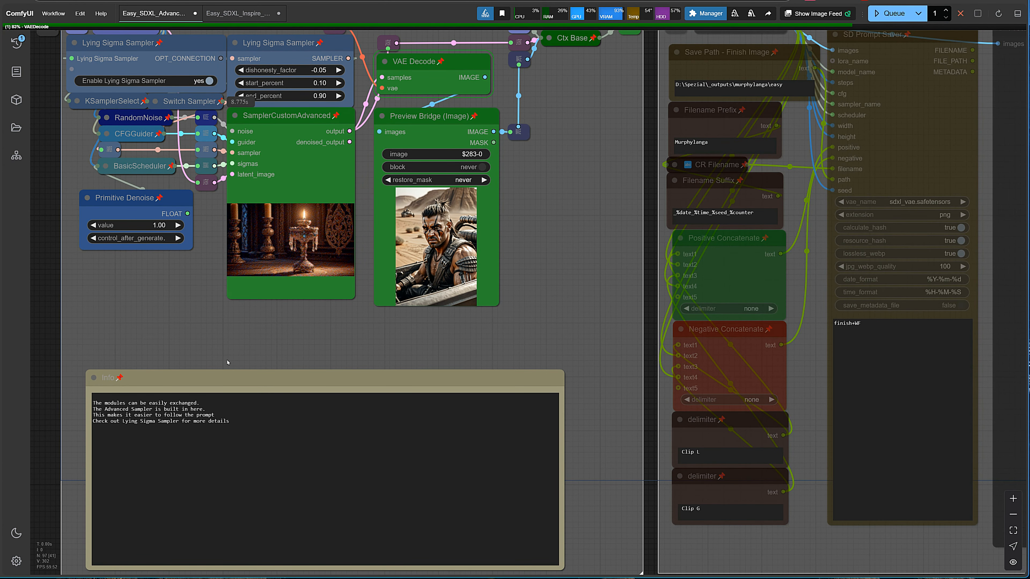
- Examine the finished landscape candle image in the final preview of the Save with image path group
scroll(609, 331, "down", 7)
left_click_drag(943, 558, 455, 548)
scroll(929, 375, "up", 4)
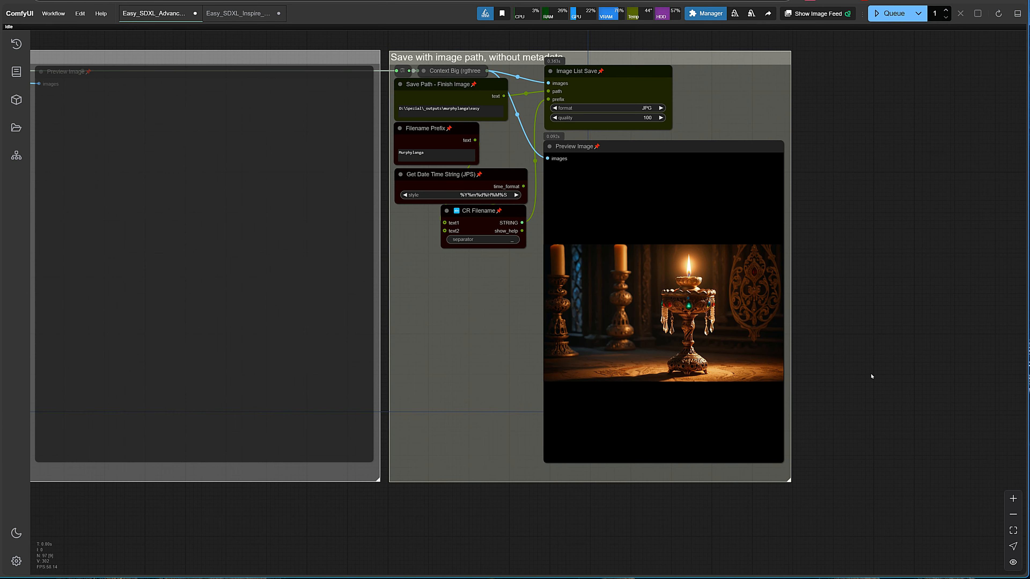
scroll(872, 376, "up", 6)
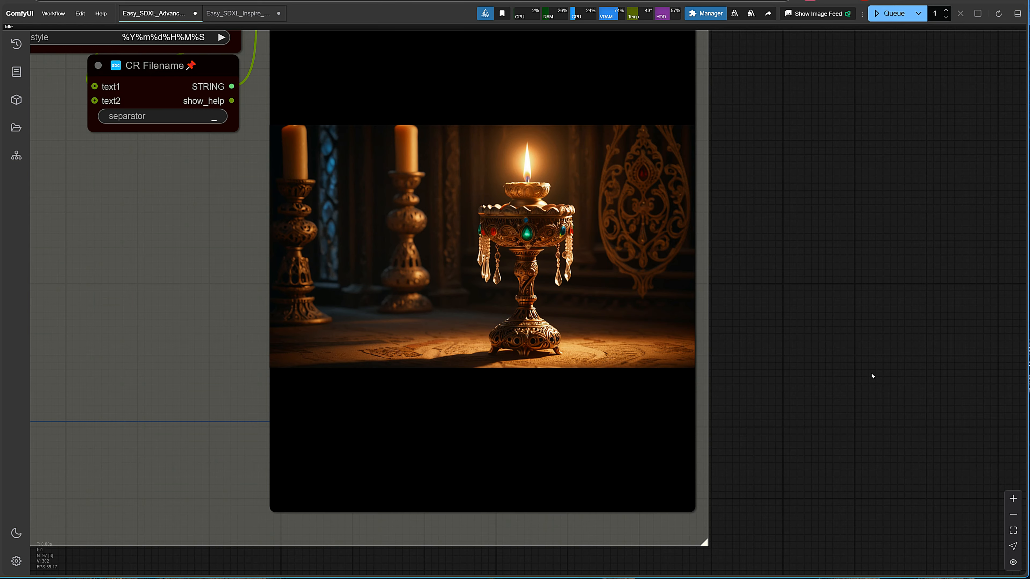
scroll(873, 376, "down", 15)
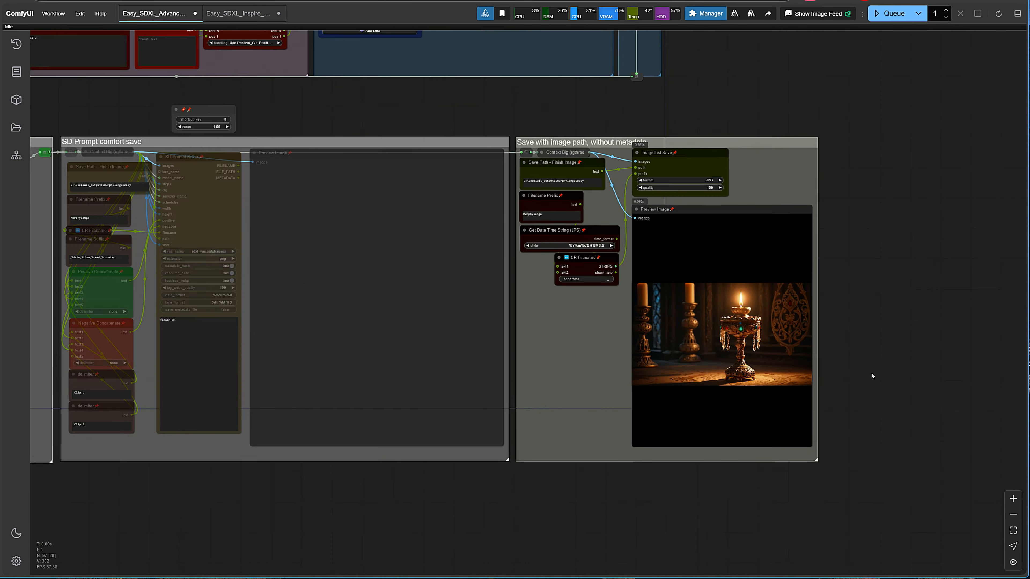
- Set the aspect ratio in the CR SDXL Aspect Ratio node to 5:8 portrait 832x1216
scroll(483, 237, "up", 7)
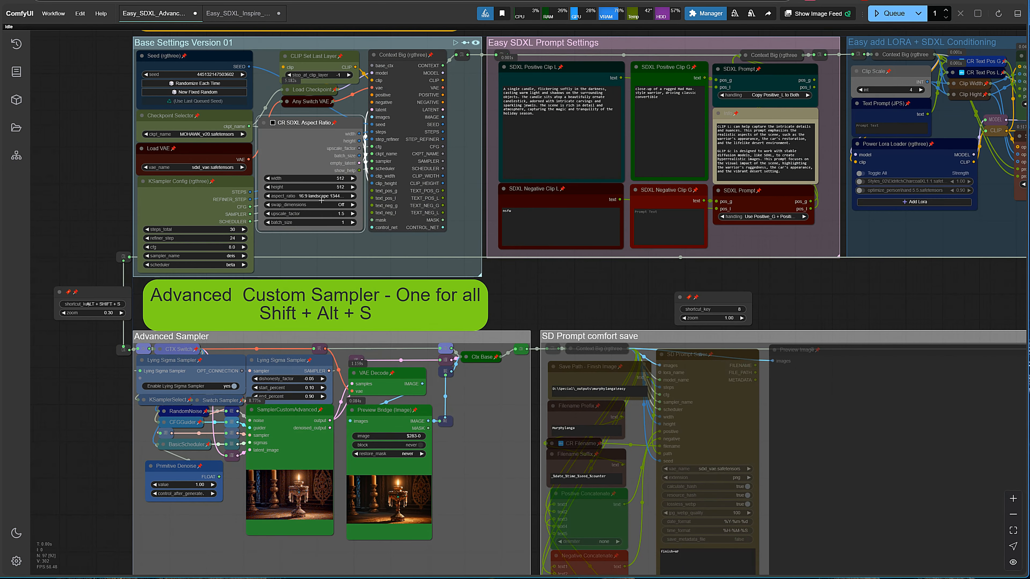
scroll(289, 213, "up", 4)
left_click(280, 181)
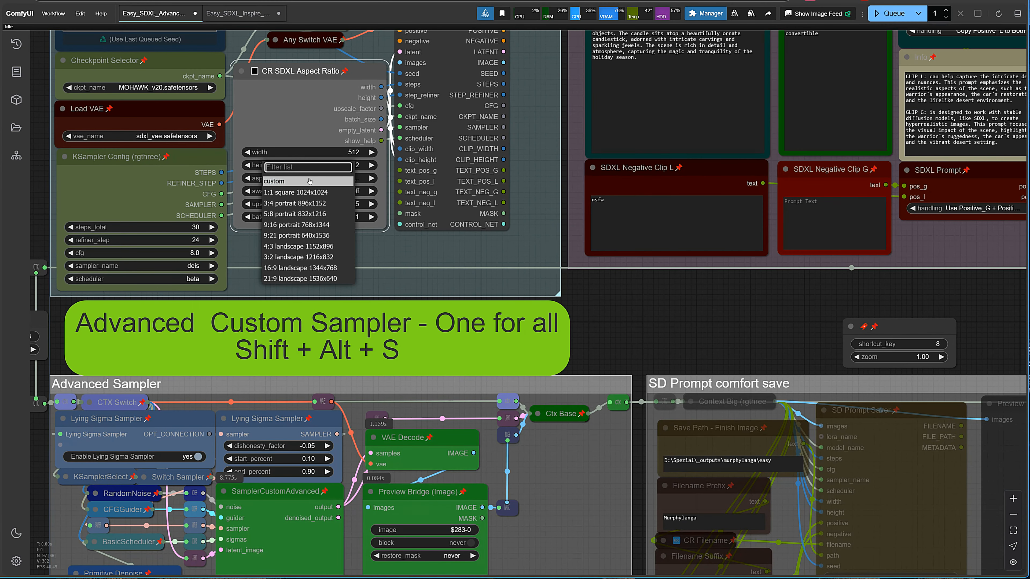
left_click(294, 214)
- Choose CHEYENNE_v18.safetensors as the checkpoint in the Checkpoint Selector node
scroll(698, 334, "down", 3)
left_click_drag(698, 334, 607, 345)
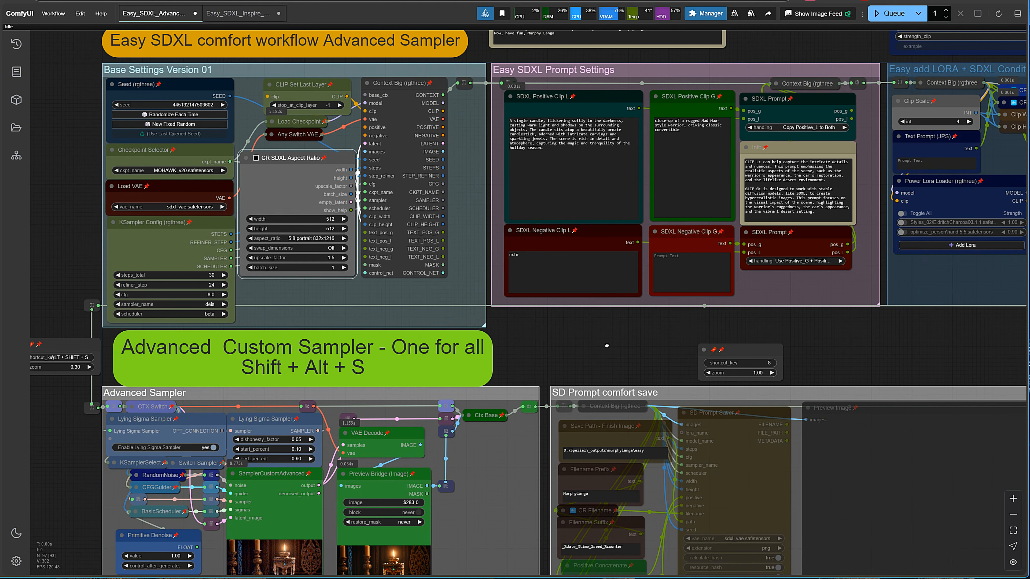
left_click(184, 175)
left_click(219, 44)
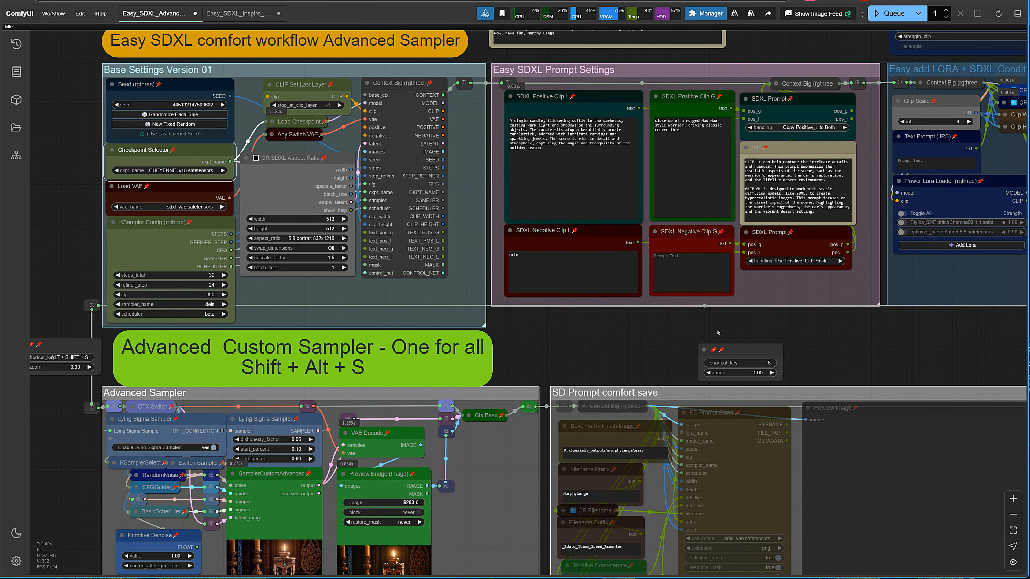
- Queue a portrait generation with the CHEYENNE checkpoint and follow its progress in the Advanced Sampler group
left_click_drag(908, 350, 432, 363)
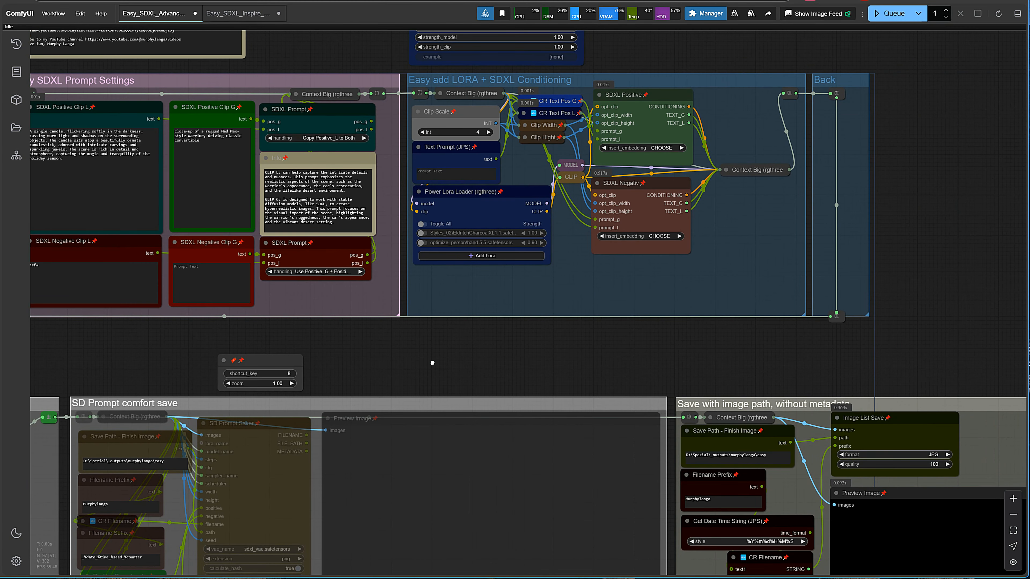
left_click(892, 13)
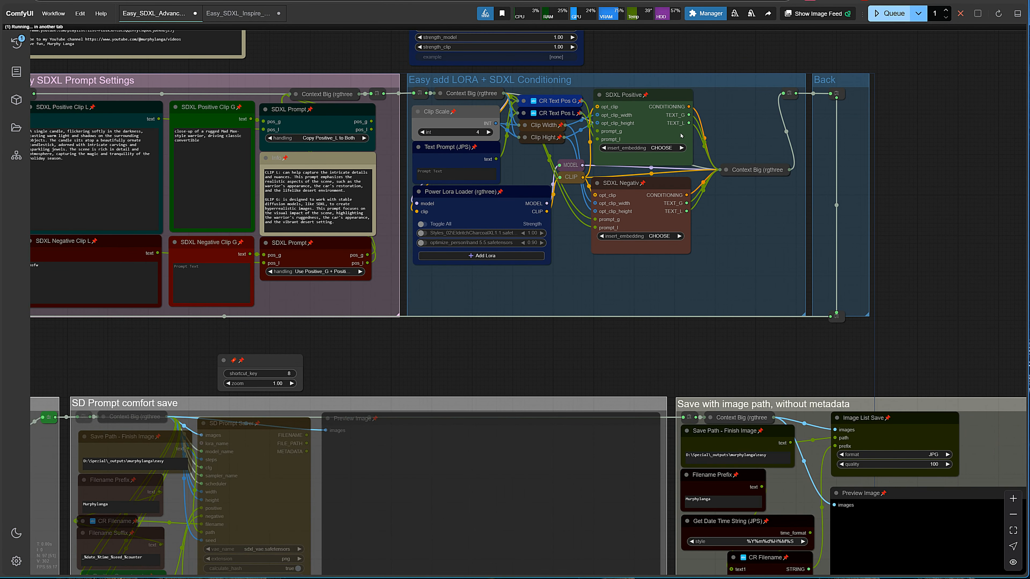
scroll(410, 385, "down", 9)
left_click_drag(409, 386, 555, 246)
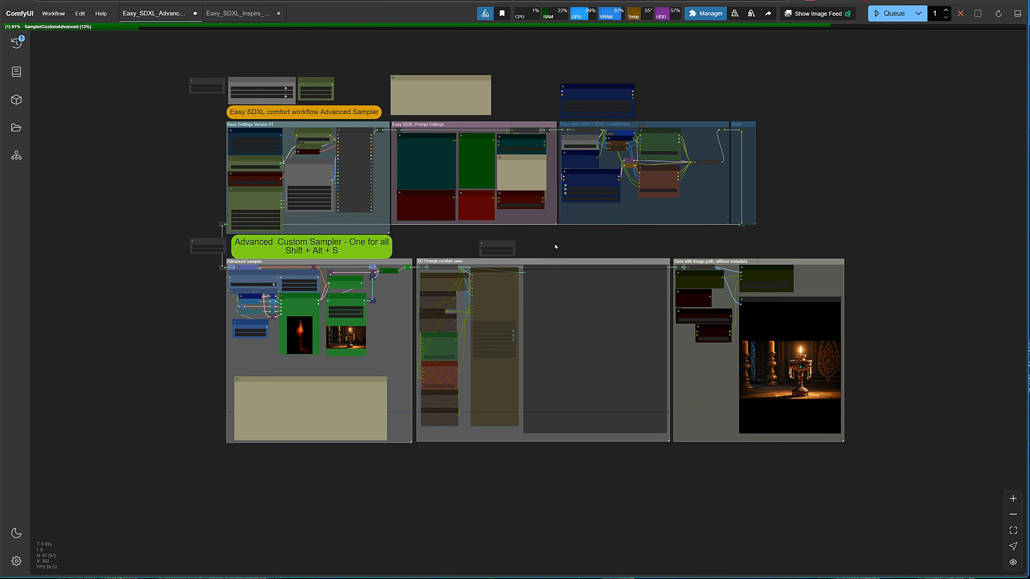
scroll(249, 361, "up", 1)
scroll(249, 361, "up", 10)
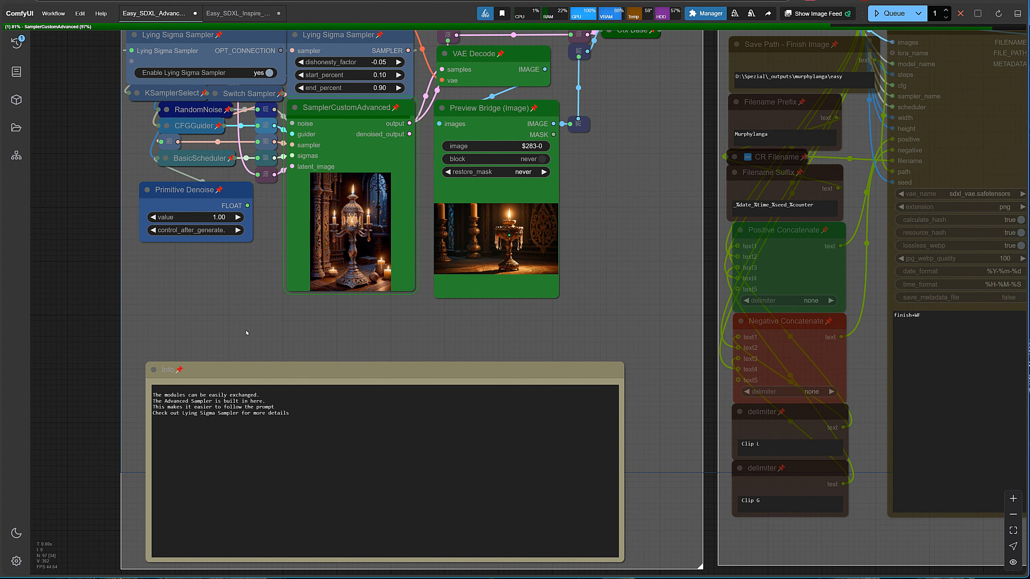
key("alt+shift+s")
- Examine the finished portrait candle image in the final preview
left_click_drag(577, 343, 253, 340)
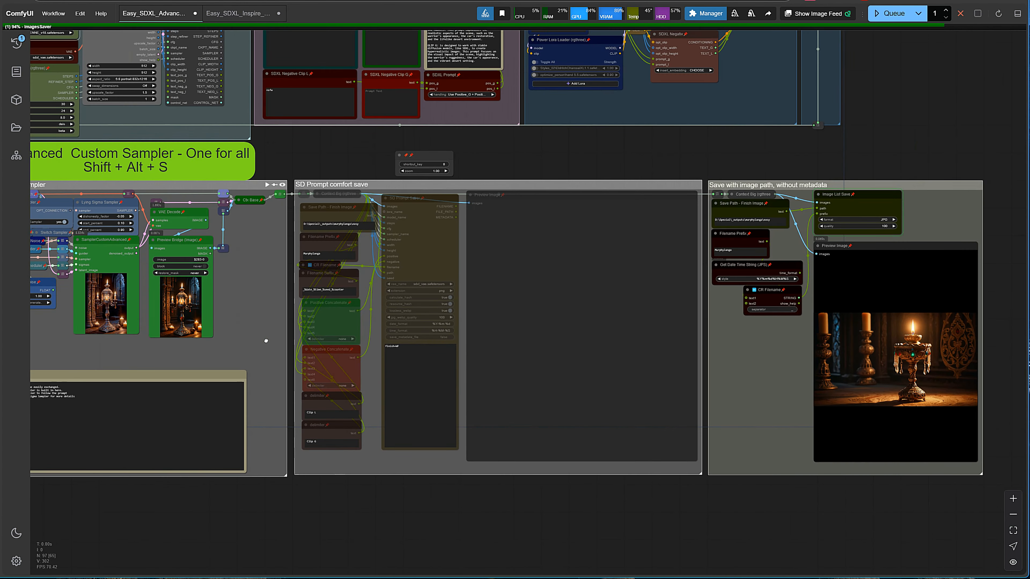
left_click_drag(884, 505, 516, 520)
scroll(599, 385, "up", 8)
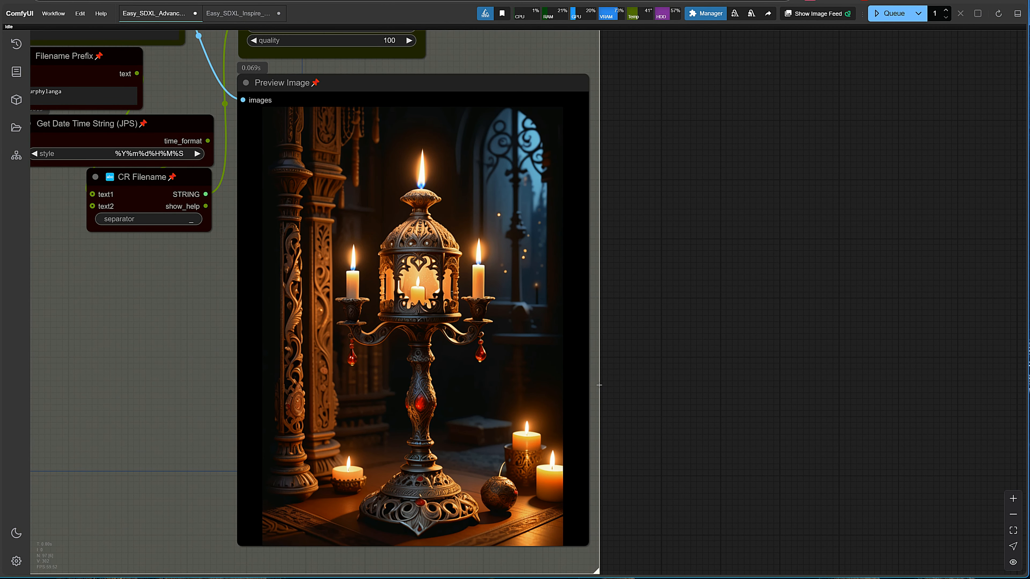
scroll(599, 385, "down", 10)
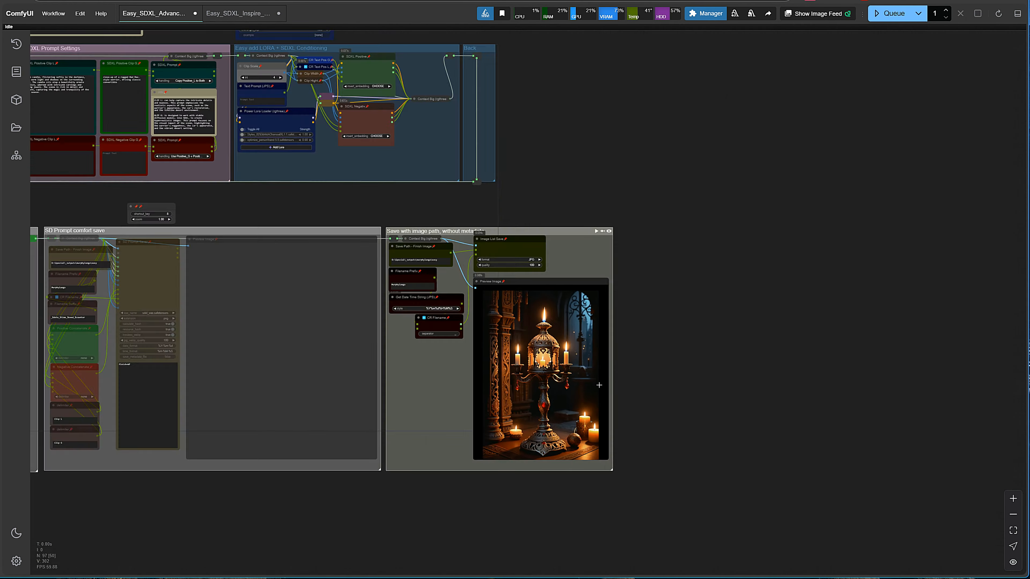
- Set the Preview Lora File node's LoRA to EldritchContour_0.9.safetensors from the Styles_02 folder
left_click_drag(341, 505, 559, 511)
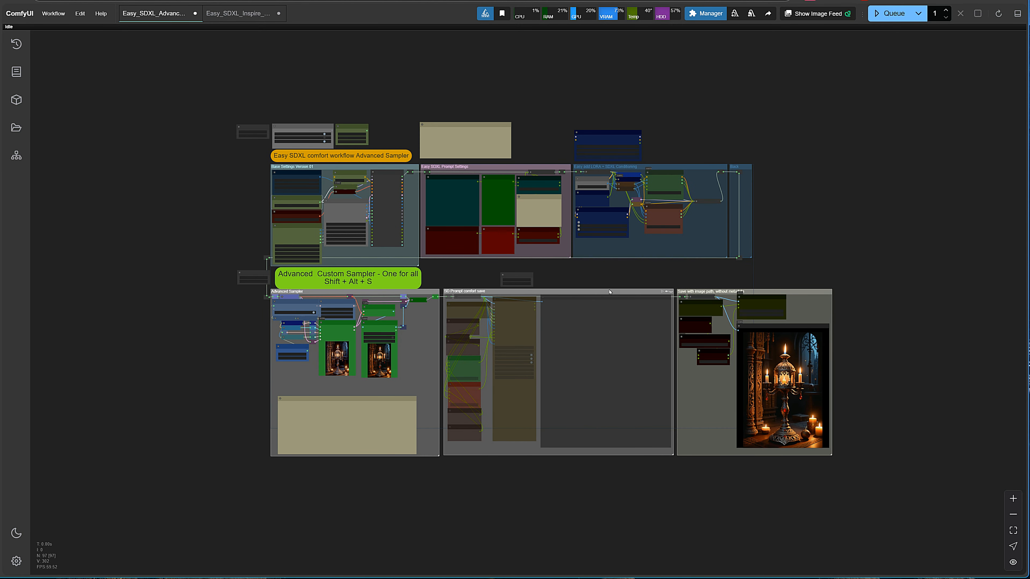
scroll(610, 292, "up", 12)
left_click_drag(615, 302, 597, 502)
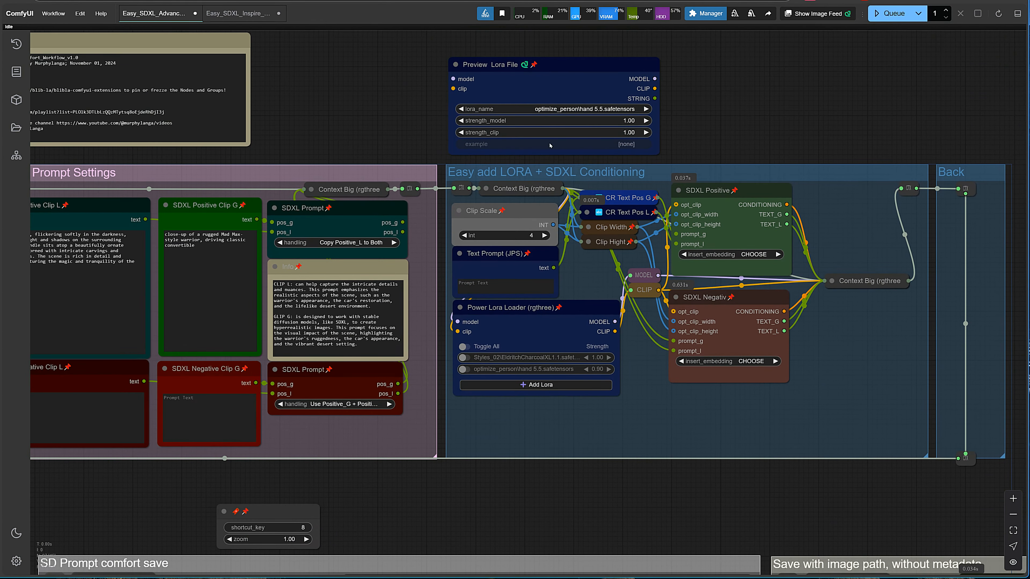
left_click(564, 113)
left_click(564, 270)
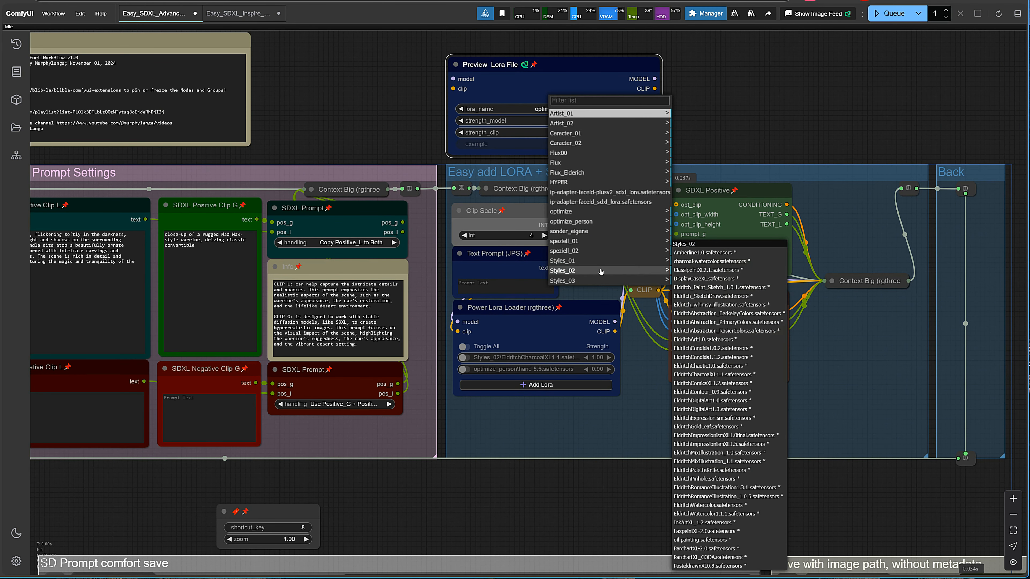
left_click(697, 393)
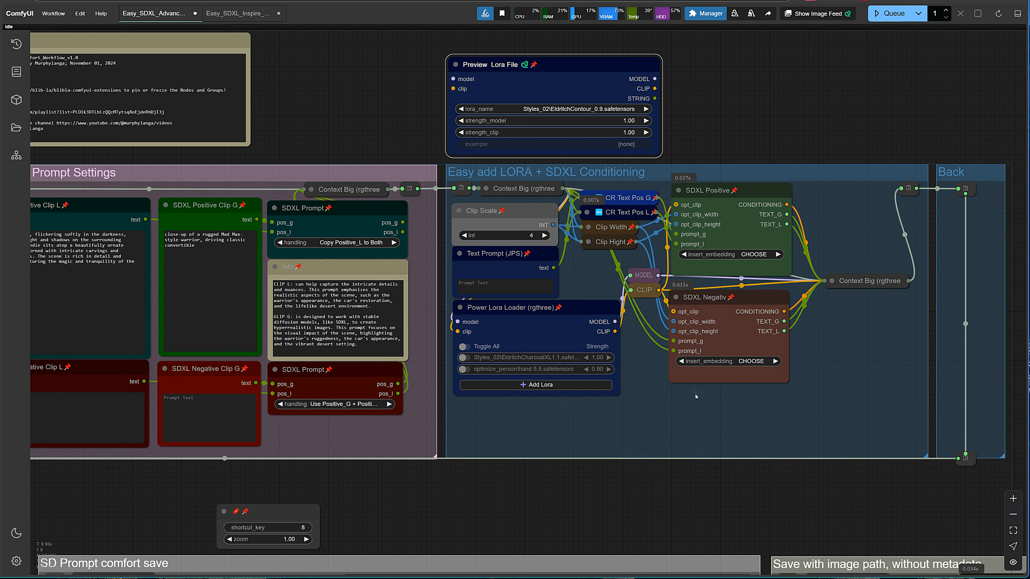
- Replace the EldritchCharcoalXL1.1 entry in the Power Lora Loader with Styles_02\EldritchContour_0.9.safetensors, filtering the LoRA list by "cont"
left_click(555, 358)
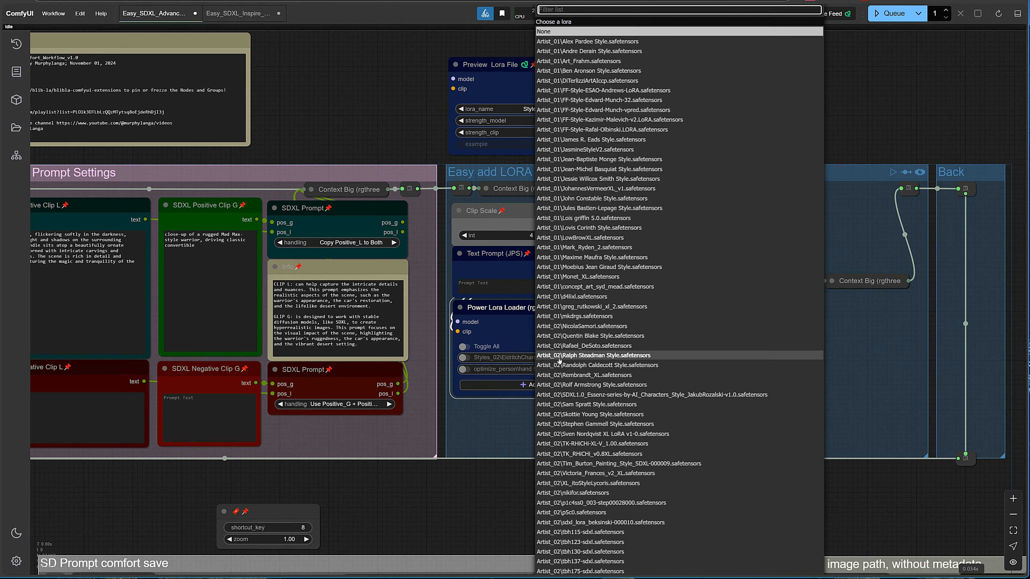
type("cont")
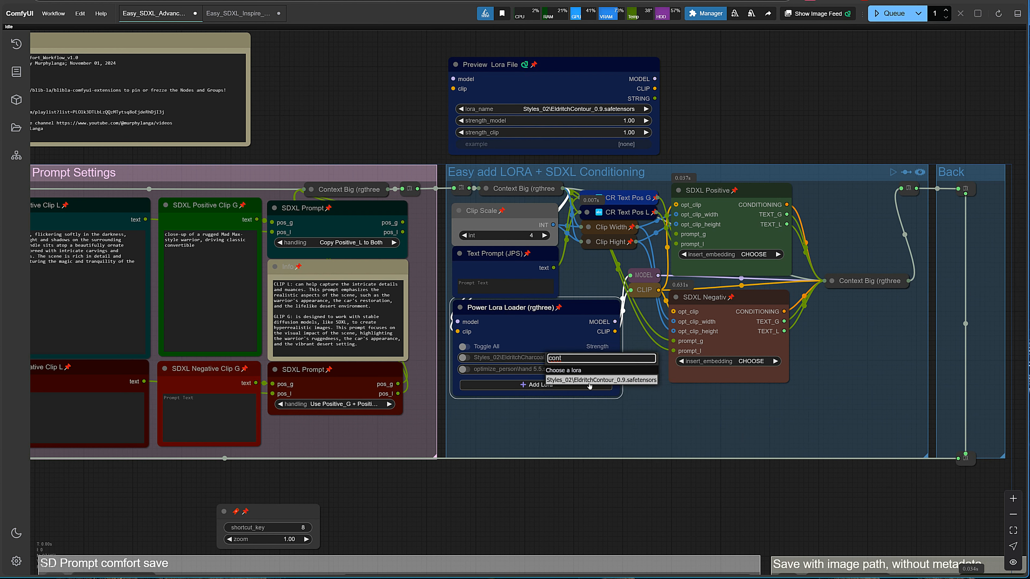
left_click(589, 385)
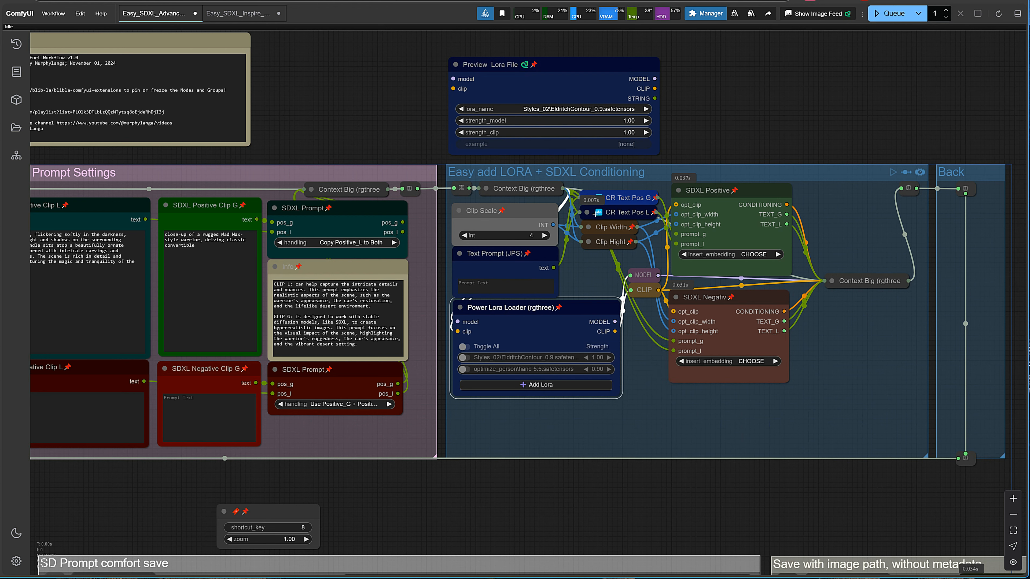
- Copy the trained words "pencil contour drawing" from the EldritchContour_0.9 LoRA info into the Text Prompt (JPS) node
right_click(573, 115)
left_click(584, 144)
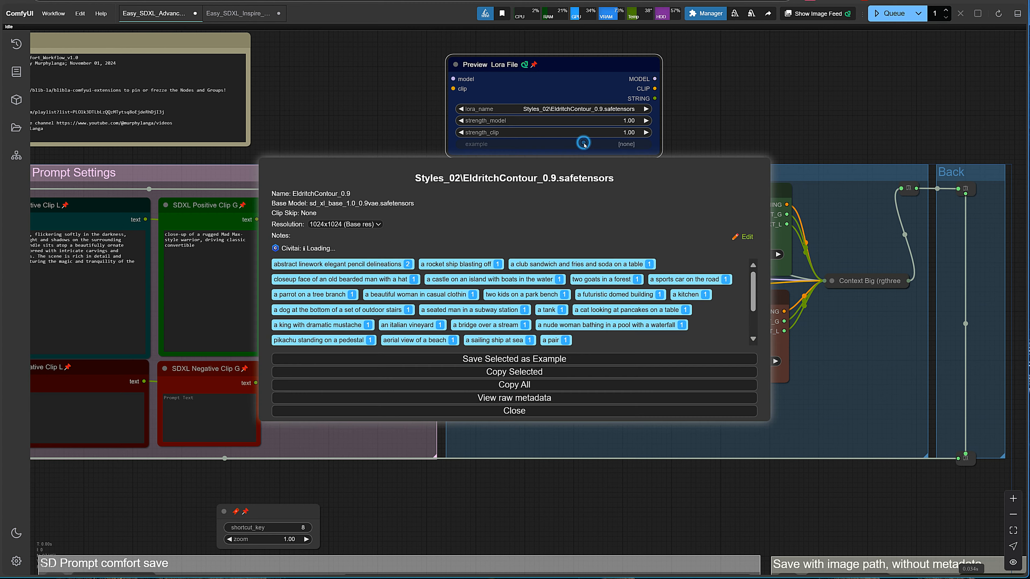
left_click_drag(357, 371, 253, 372)
key("ctrl+c")
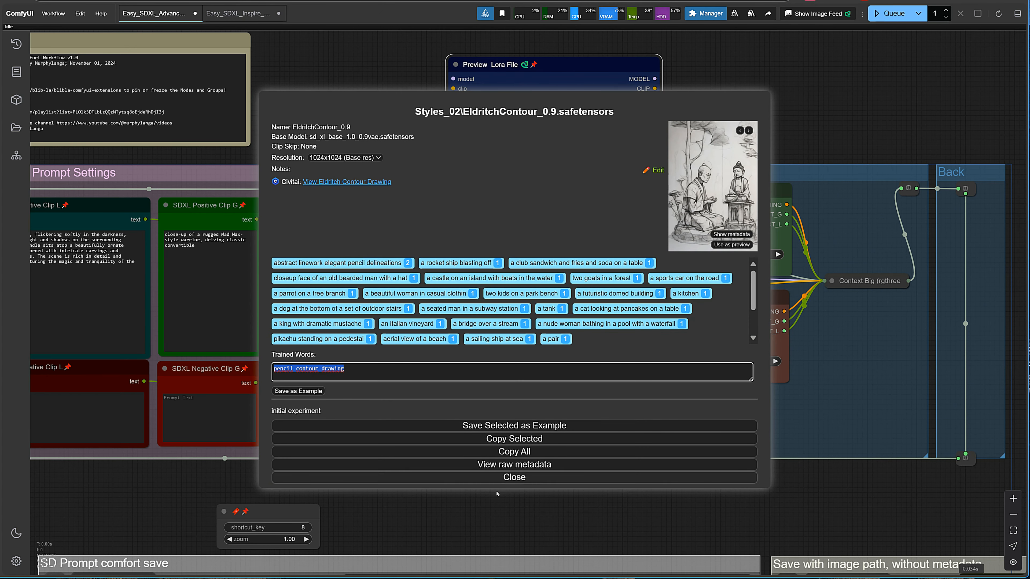
left_click(514, 478)
left_click(503, 292)
key("ctrl+v")
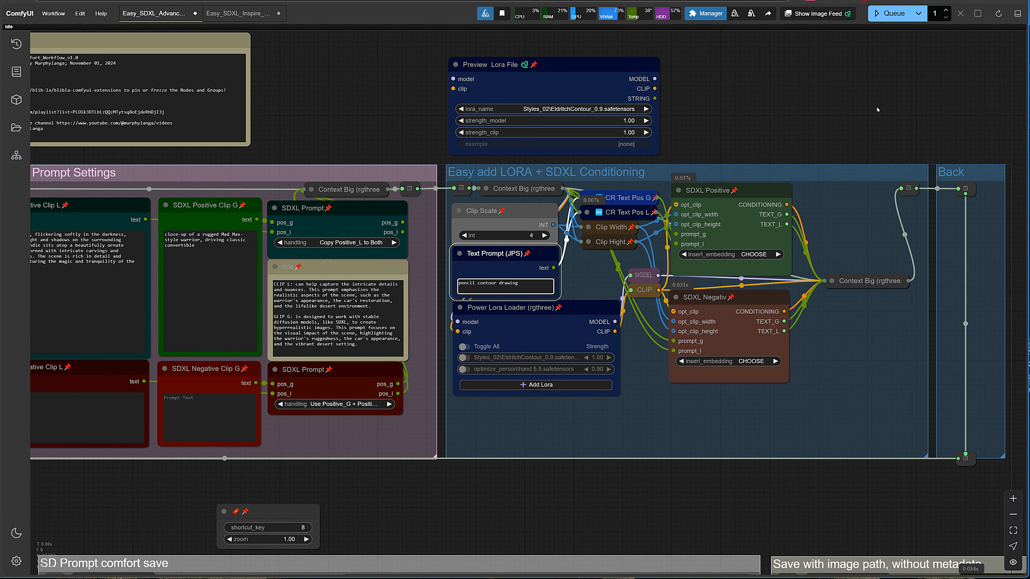
- Queue the workflow with the EldritchContour trigger words and inspect the generated candle image in the Preview Image node
left_click(890, 13)
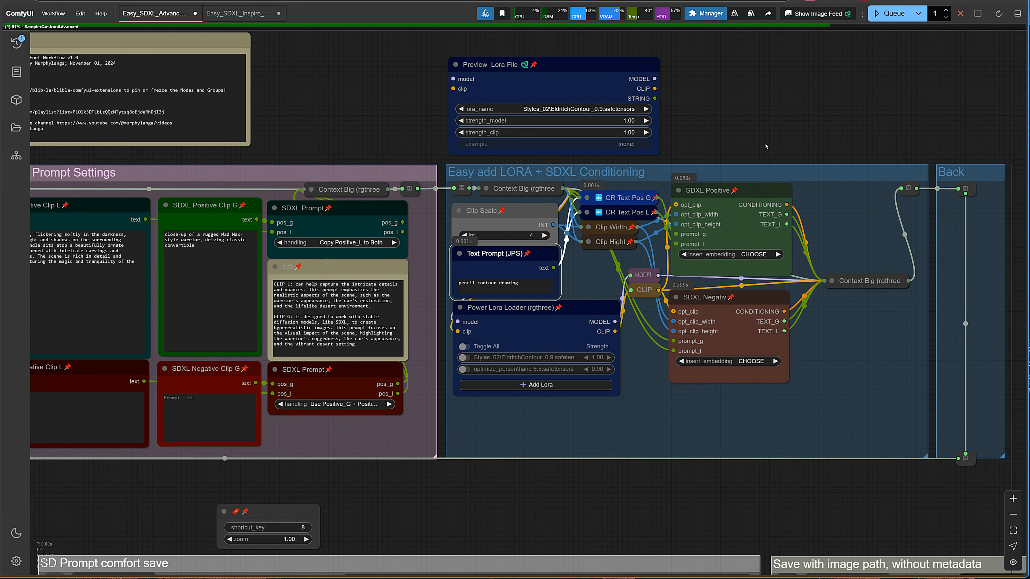
scroll(713, 295, "down", 6)
left_click_drag(697, 307, 322, 216)
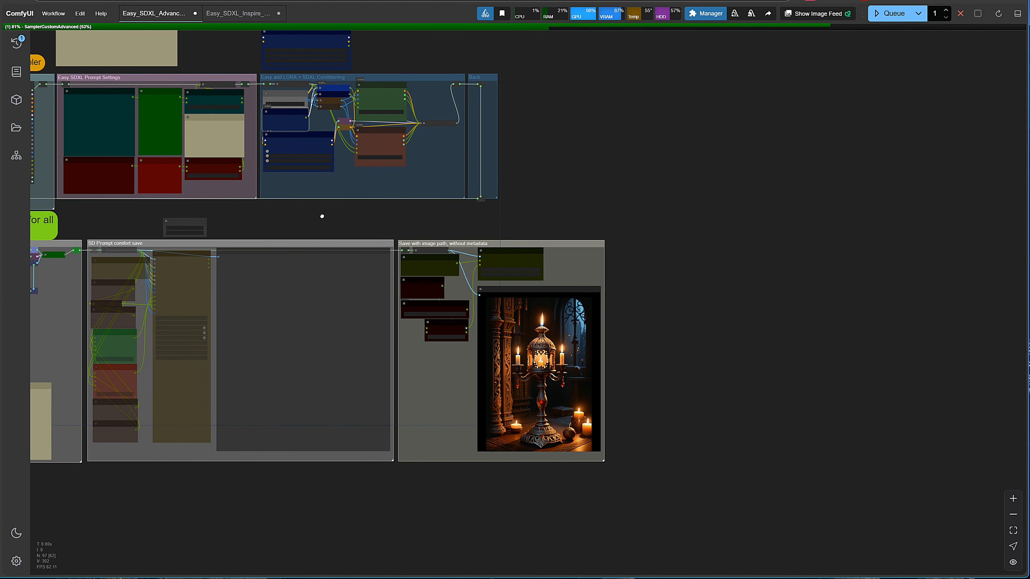
scroll(609, 352, "up", 9)
left_click_drag(665, 390, 724, 323)
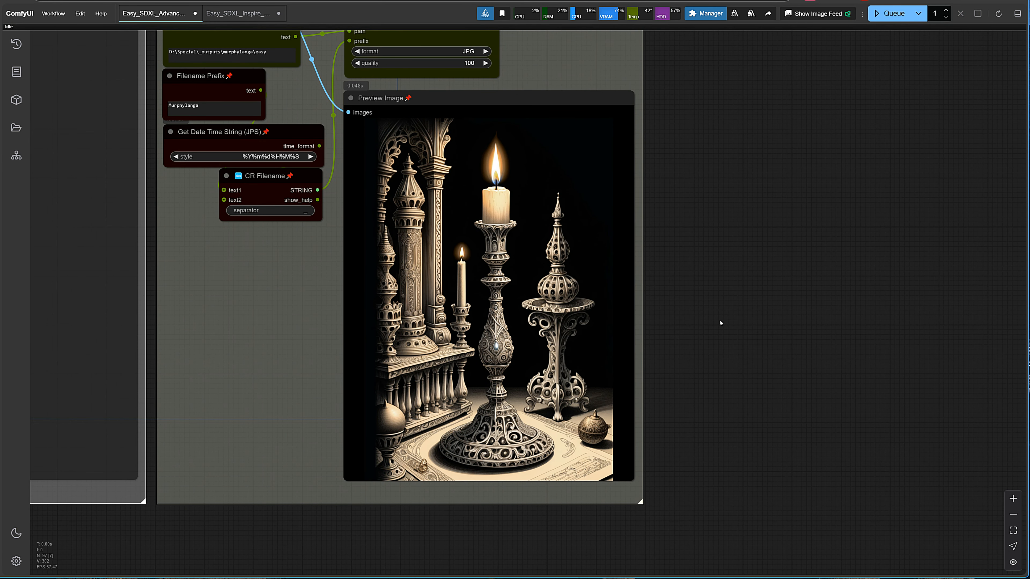
scroll(720, 322, "up", 1)
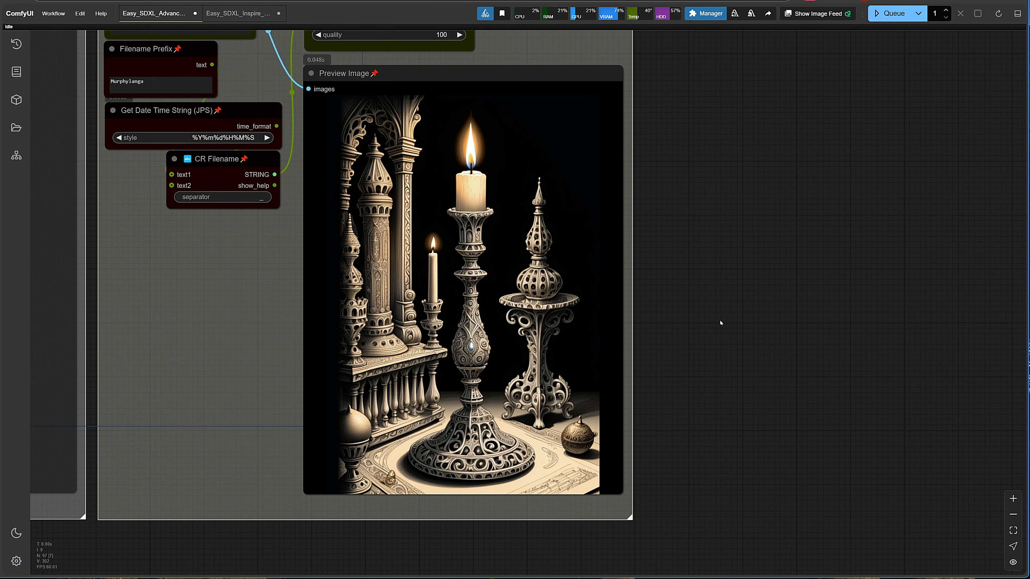
- Set the positive SDXL Prompt node's handling to Use Positive_G + Positive_L and queue the workflow
scroll(720, 323, "down", 7)
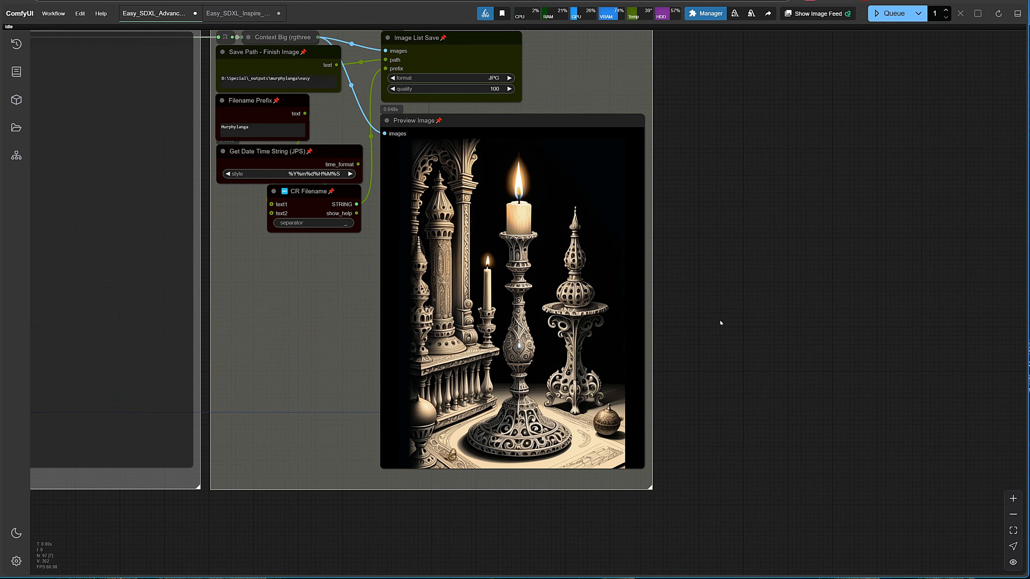
left_click_drag(785, 262, 831, 339)
scroll(803, 142, "down", 3)
left_click_drag(717, 118, 933, 246)
scroll(592, 227, "up", 1)
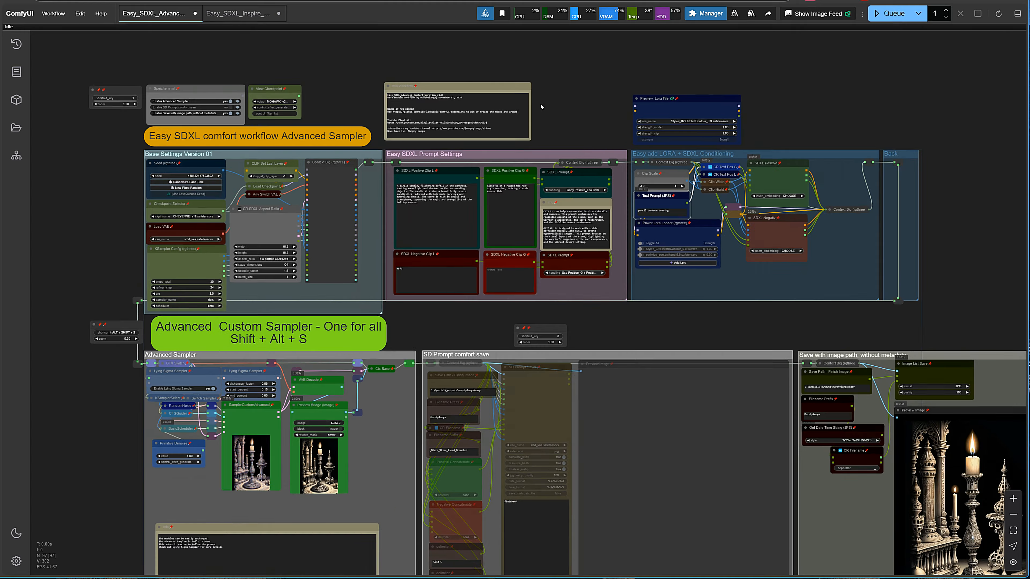
scroll(512, 164, "up", 8)
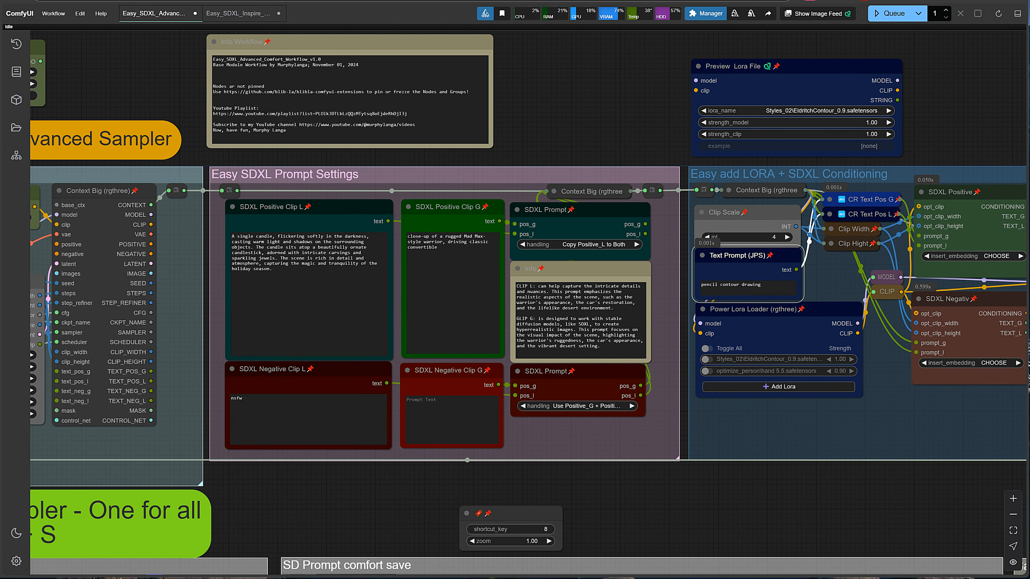
left_click(619, 244)
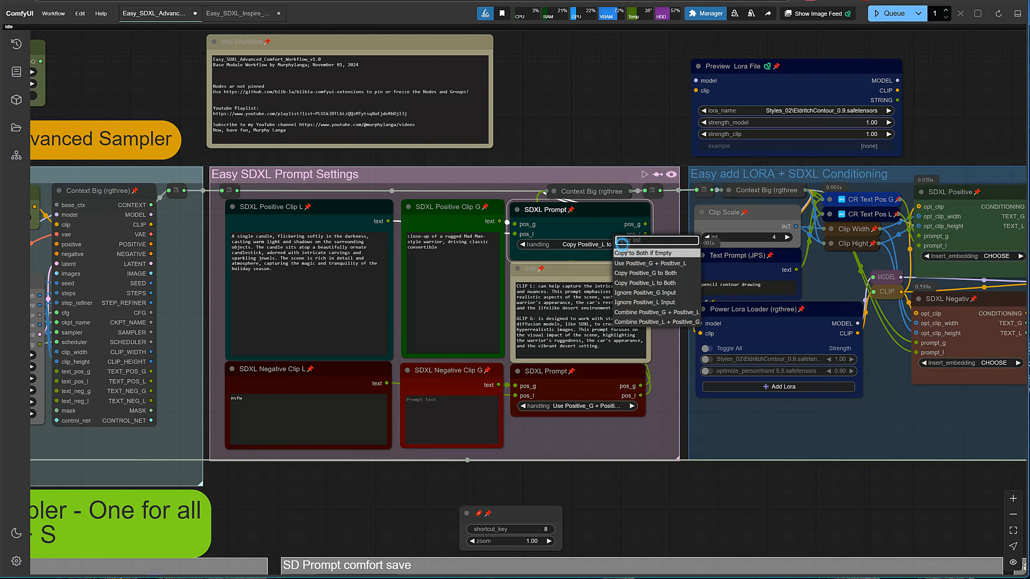
left_click(661, 263)
left_click(913, 17)
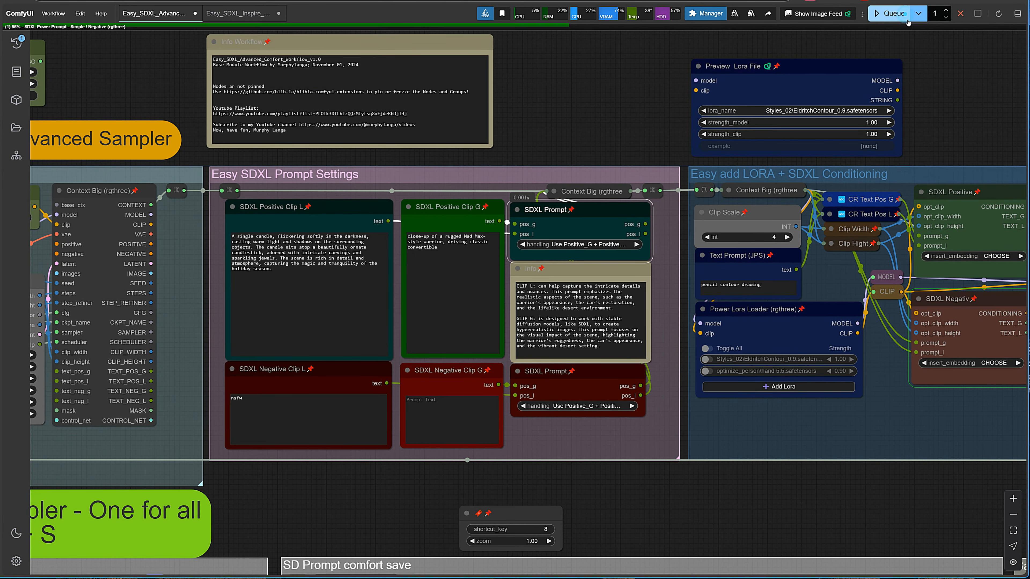
- Follow the run through the sampler and examine the finished image in the save group's preview
scroll(977, 126, "down", 4)
left_click_drag(928, 398, 854, 233)
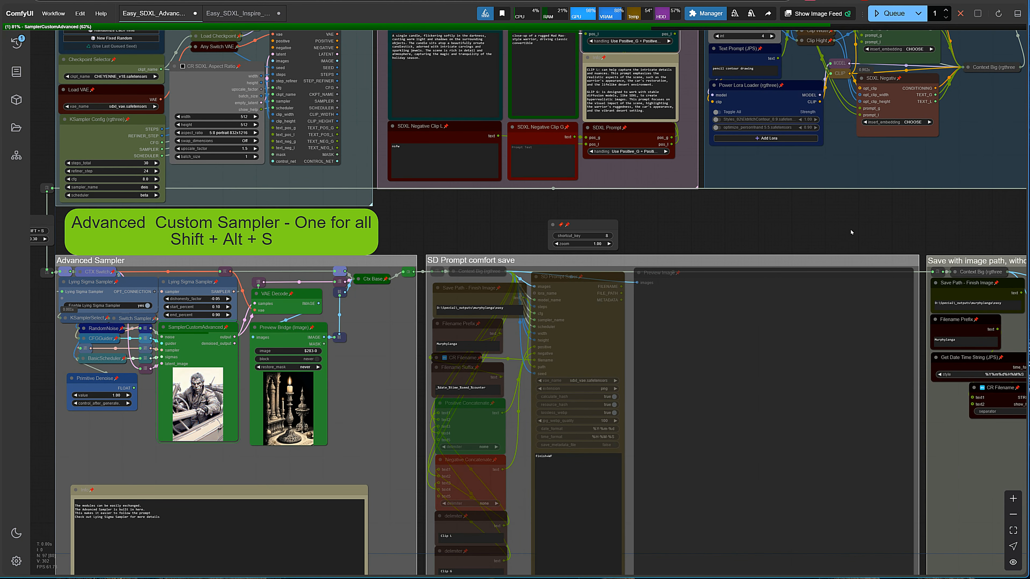
left_click_drag(875, 230, 453, 230)
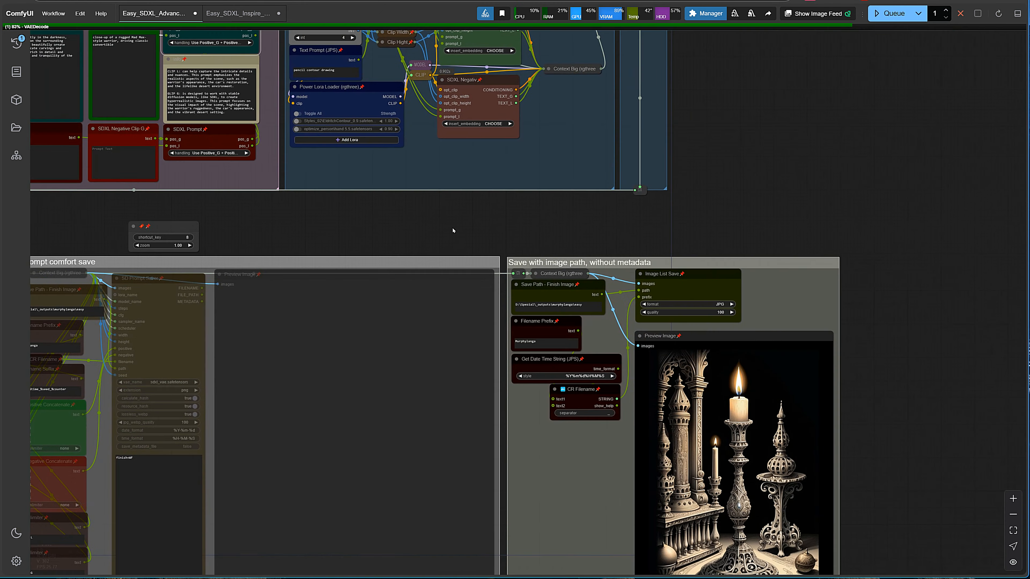
scroll(892, 446, "up", 2)
left_click_drag(897, 457, 814, 320)
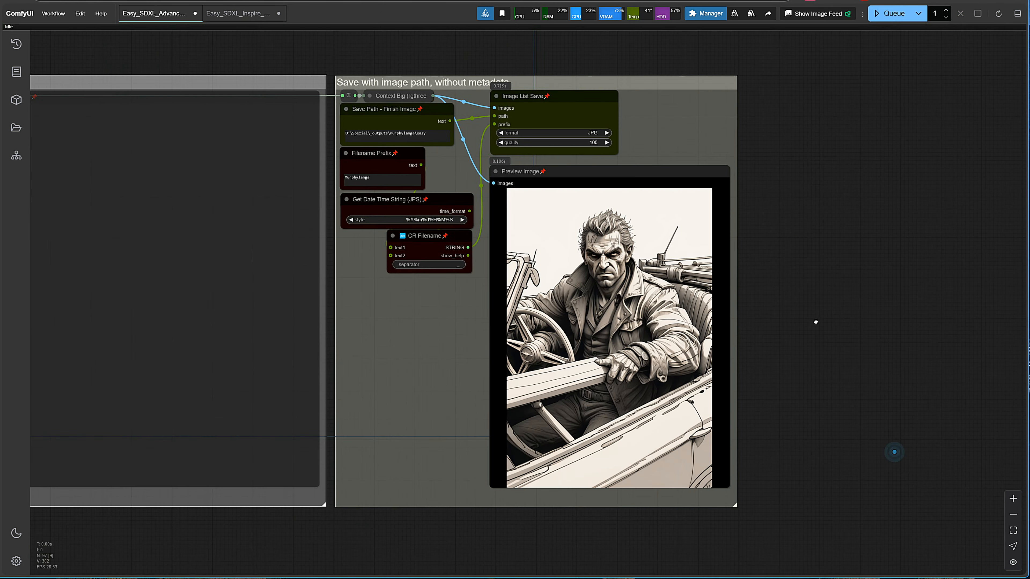
scroll(811, 321, "up", 3)
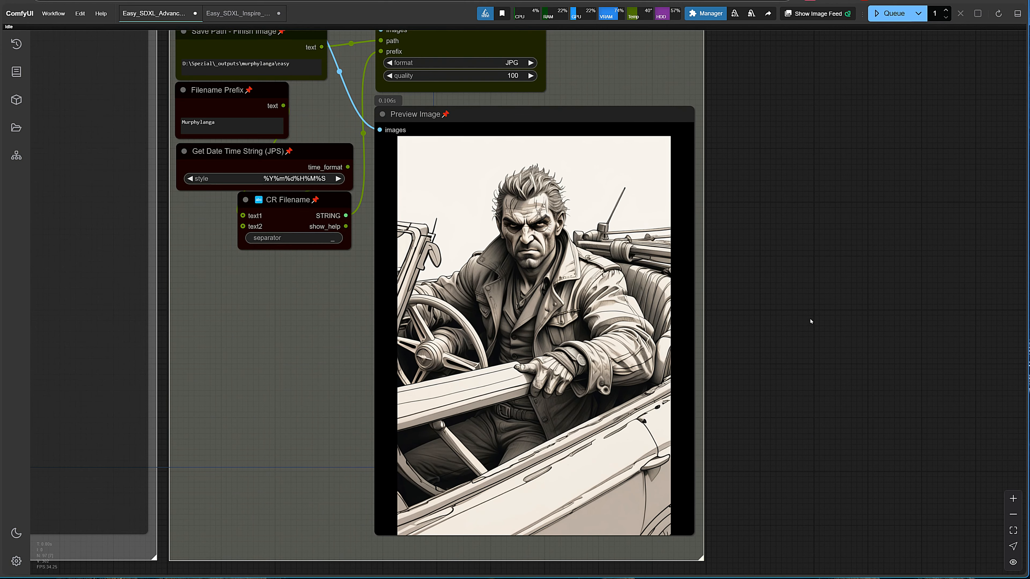
- Set the positive SDXL Prompt node's handling to Combine Positive_L + Positive_G and queue the workflow
scroll(811, 320, "down", 9)
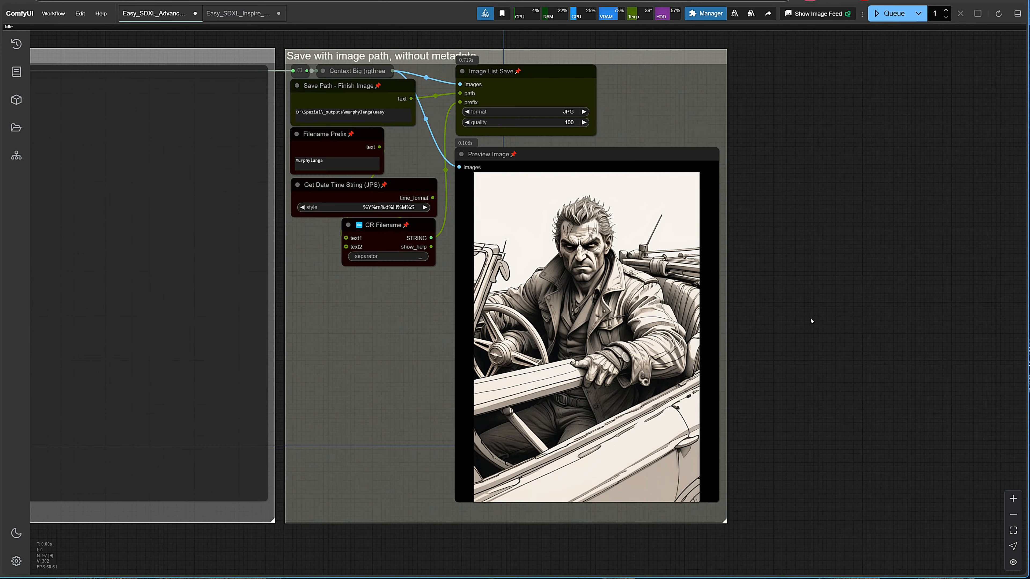
left_click_drag(763, 104, 981, 284)
scroll(580, 254, "up", 12)
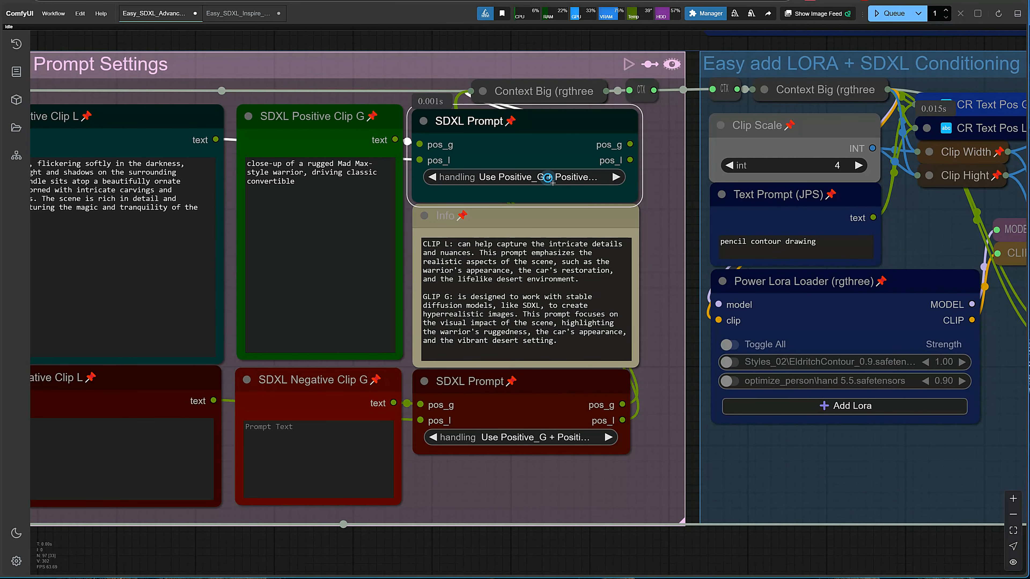
left_click(545, 177)
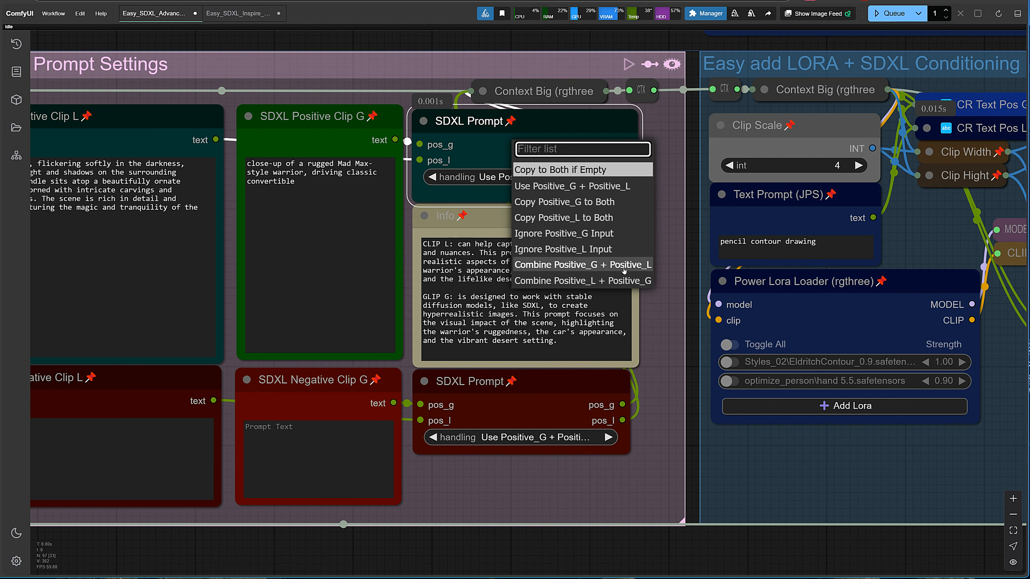
left_click(615, 281)
right_click(771, 197)
left_click(890, 13)
- Examine the image made from the combined prompts in the save group's Preview Image node
scroll(931, 204, "down", 8)
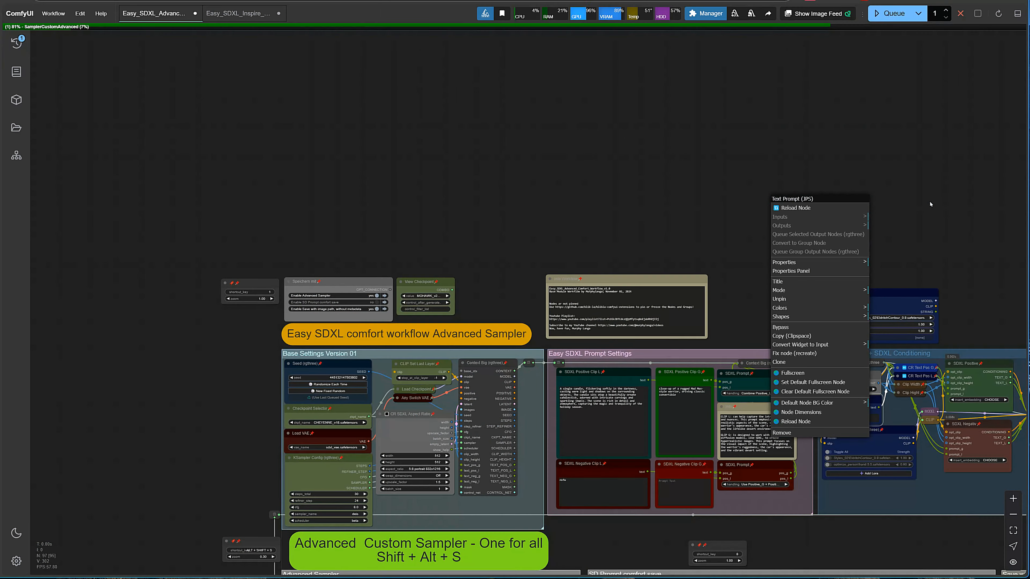
left_click(948, 185)
left_click_drag(971, 226, 527, 32)
left_click_drag(897, 424, 751, 225)
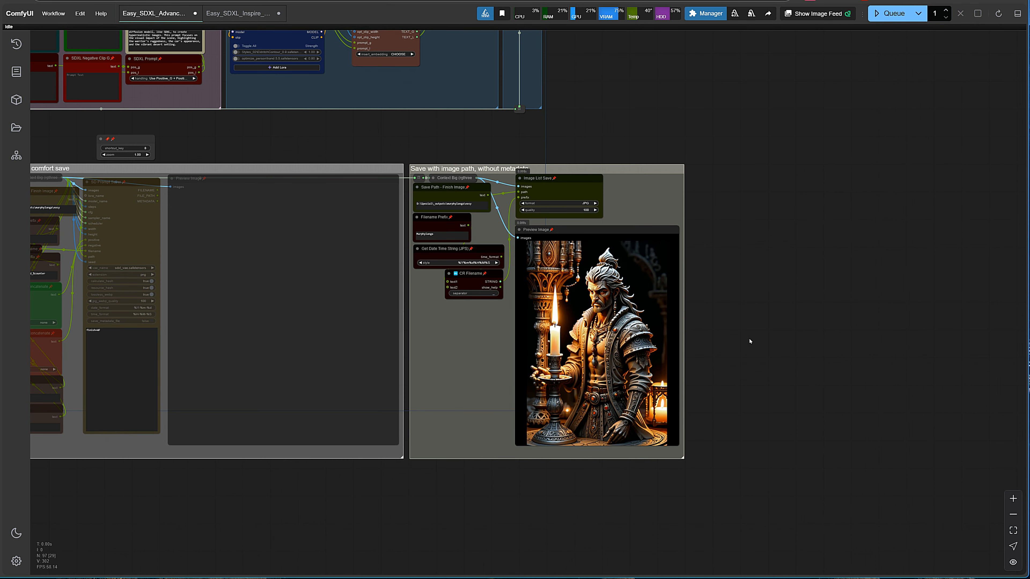
scroll(749, 341, "up", 6)
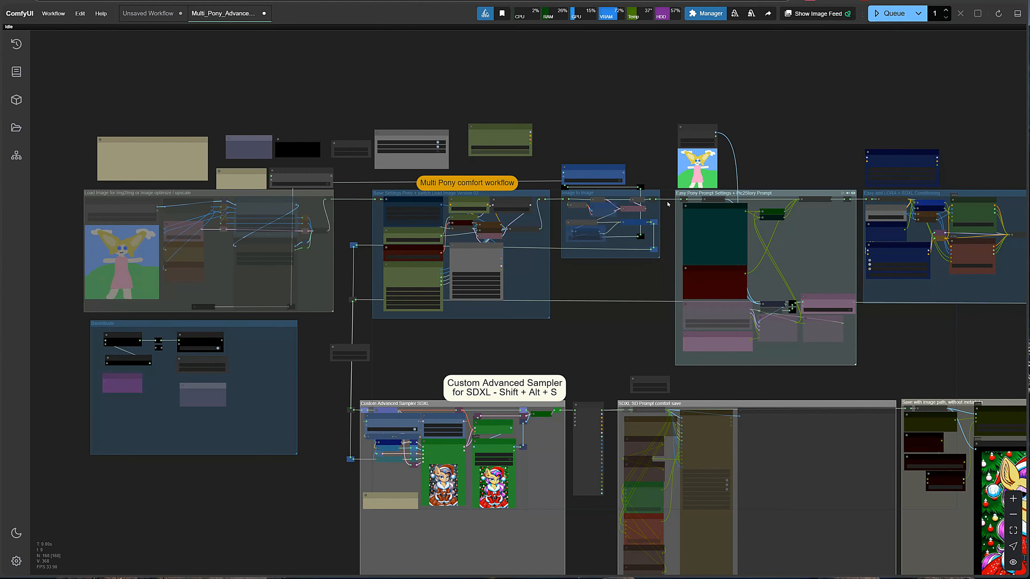
- Set the CR SDXL Aspect Ratio node in the Multi Pony workflow to 16:9 landscape 1344x768
scroll(350, 206, "up", 5)
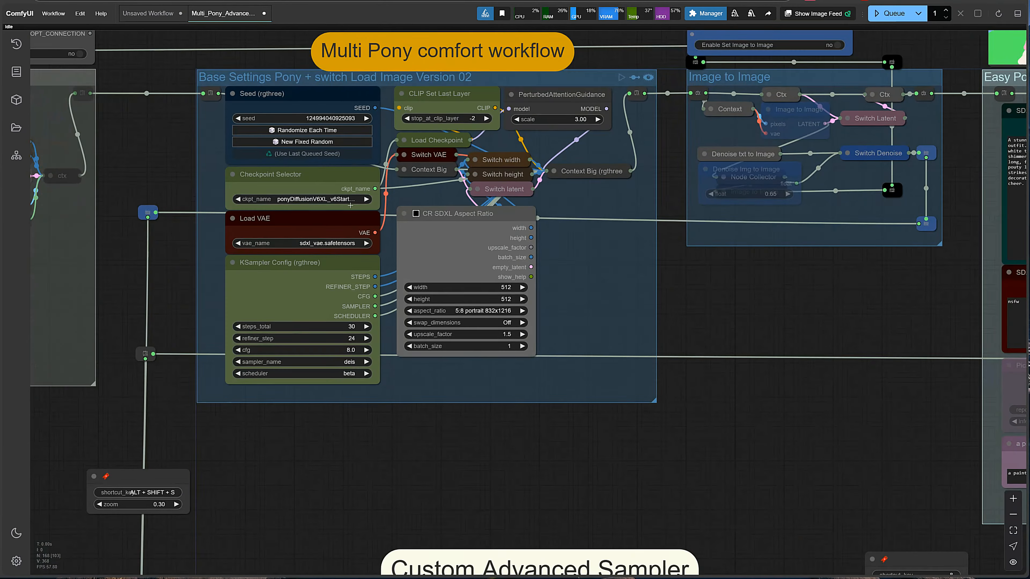
left_click_drag(154, 147, 194, 232)
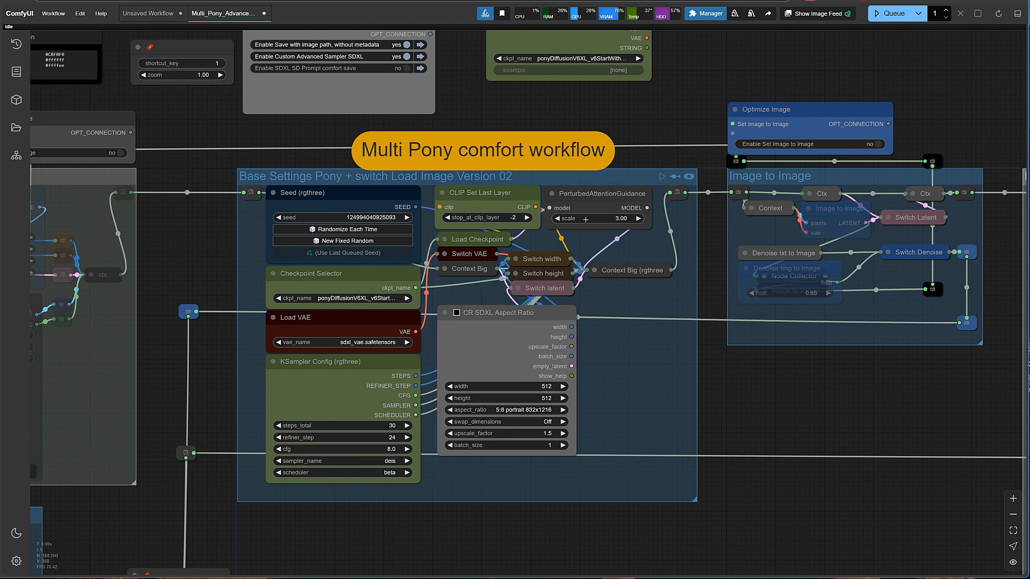
scroll(729, 407, "down", 1)
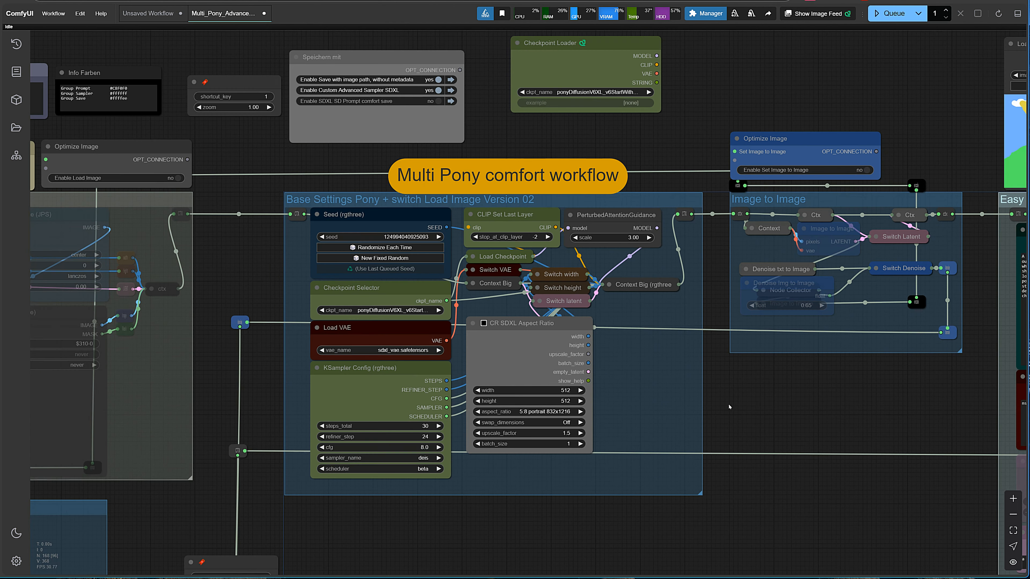
left_click(548, 413)
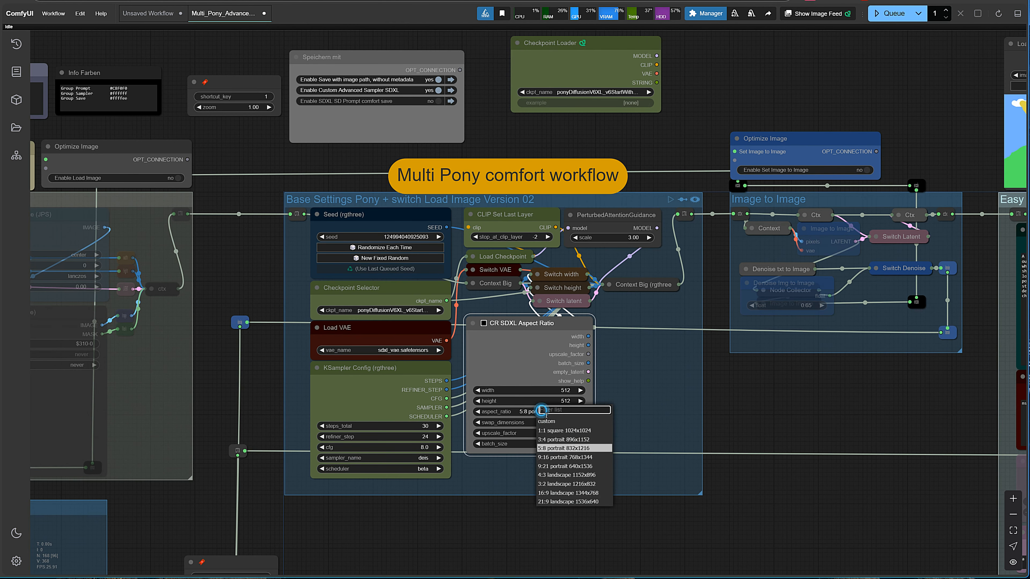
left_click(550, 492)
- Look over the Pony prompt and LoRA groups and queue the Multi Pony workflow
left_click_drag(821, 387, 429, 388)
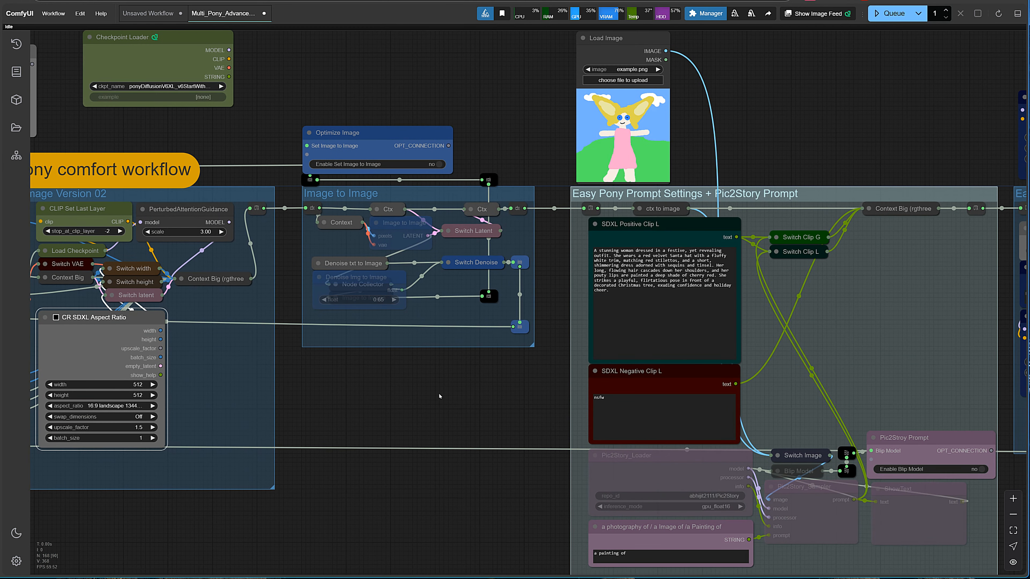
left_click_drag(933, 318, 376, 234)
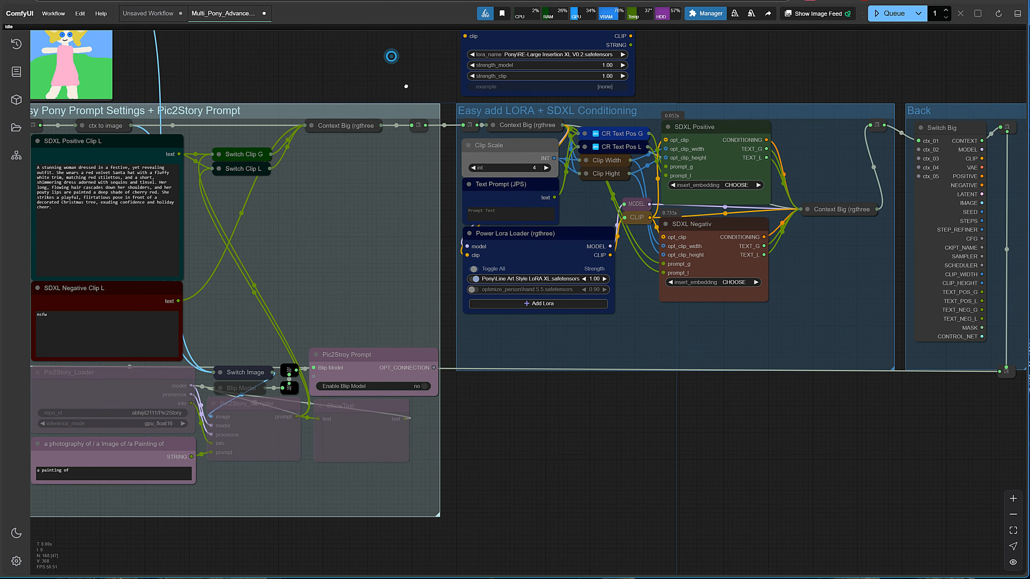
left_click_drag(392, 56, 410, 99)
left_click(502, 13)
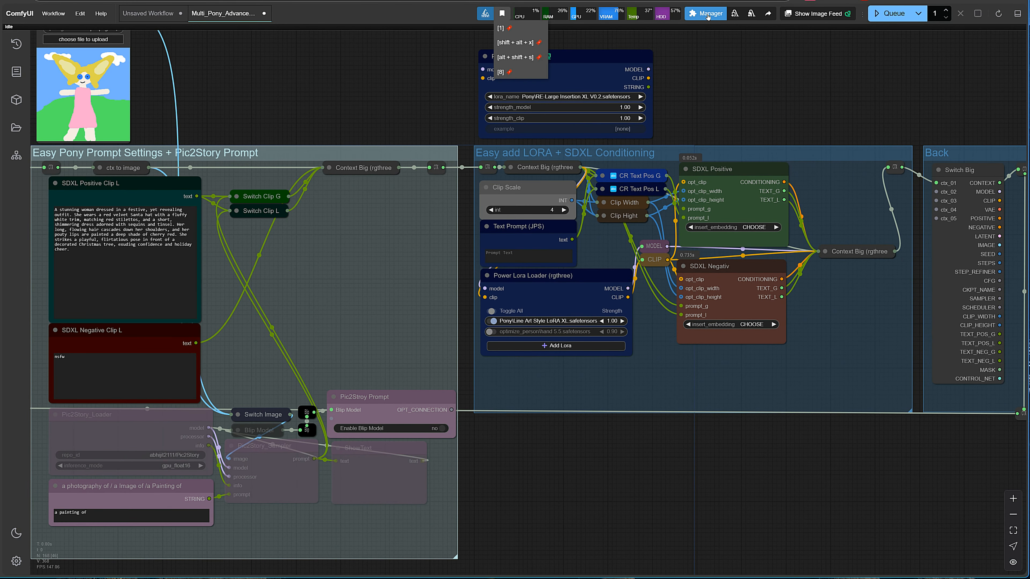
left_click_drag(340, 86, 484, 152)
left_click(890, 14)
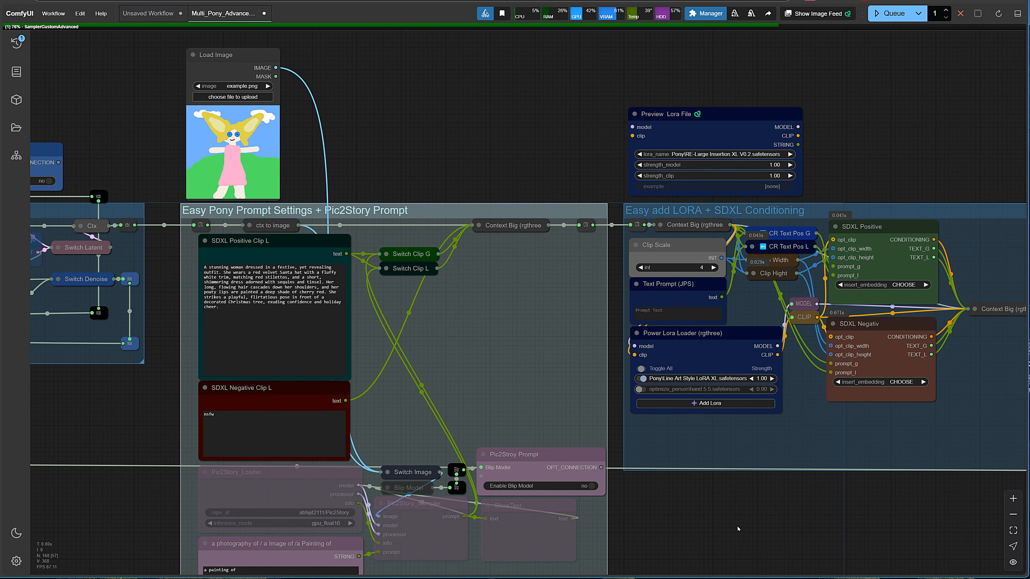
- Check the sampling progress of the Pony image in the Custom Advanced Sampler SDXL group
scroll(738, 528, "down", 5)
left_click_drag(738, 538, 719, 289)
right_click(701, 300)
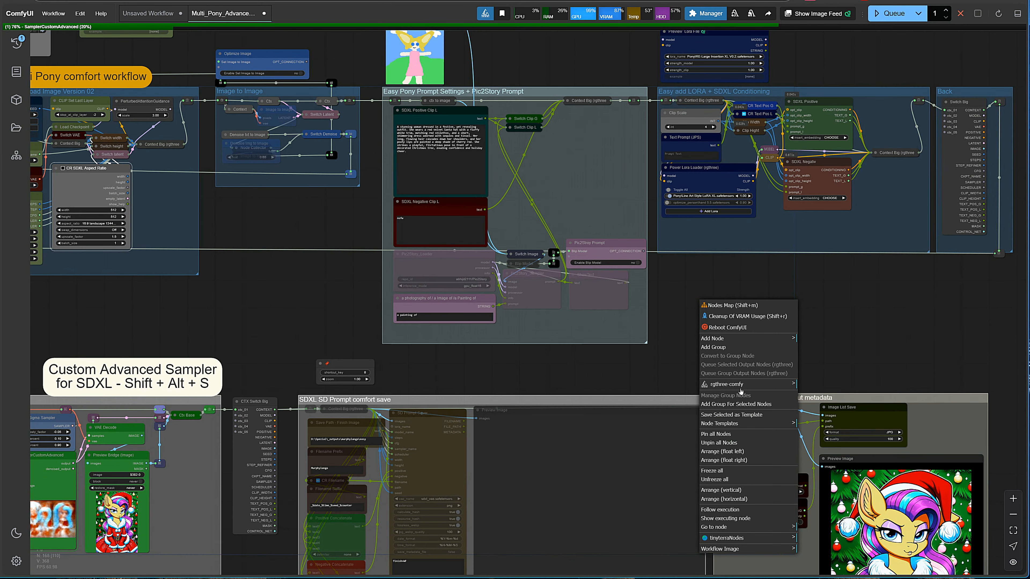
left_click(203, 302)
left_click_drag(203, 302, 285, 238)
right_click(286, 236)
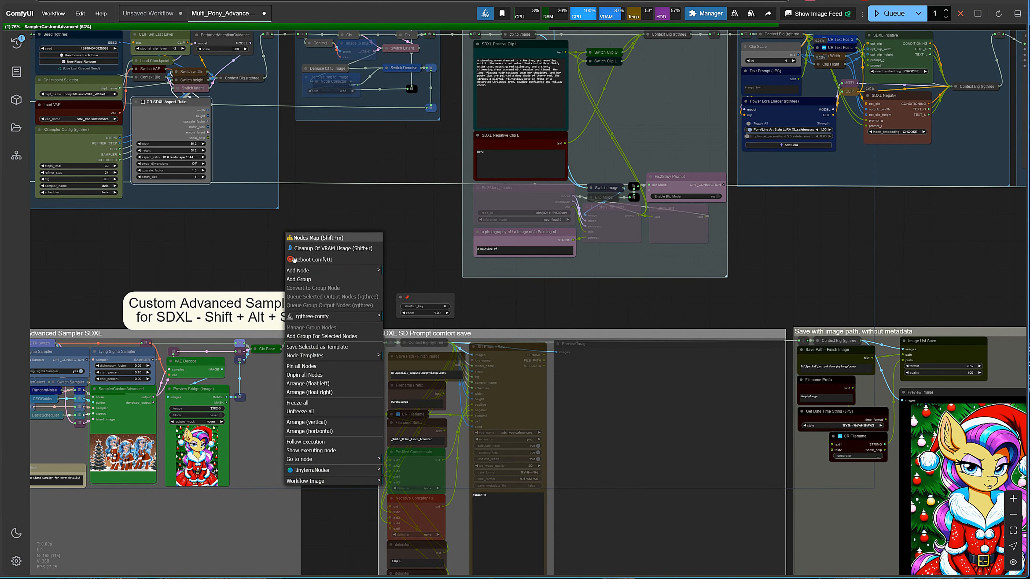
left_click_drag(220, 265, 405, 213)
scroll(369, 392, "up", 6)
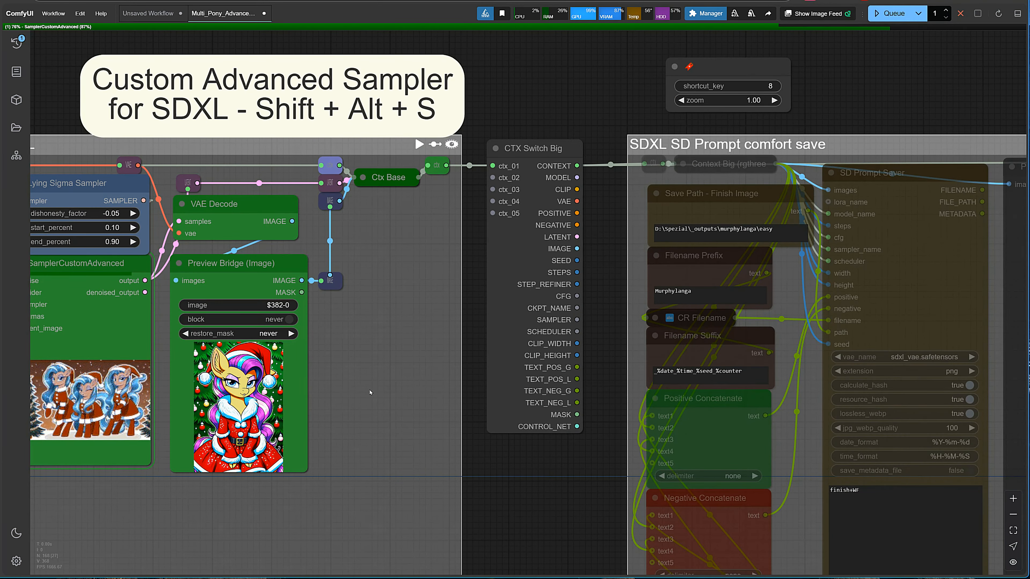
- Examine the final Pony image in the preview of the group that saves without metadata
scroll(369, 392, "down", 8)
left_click_drag(876, 253, 228, 164)
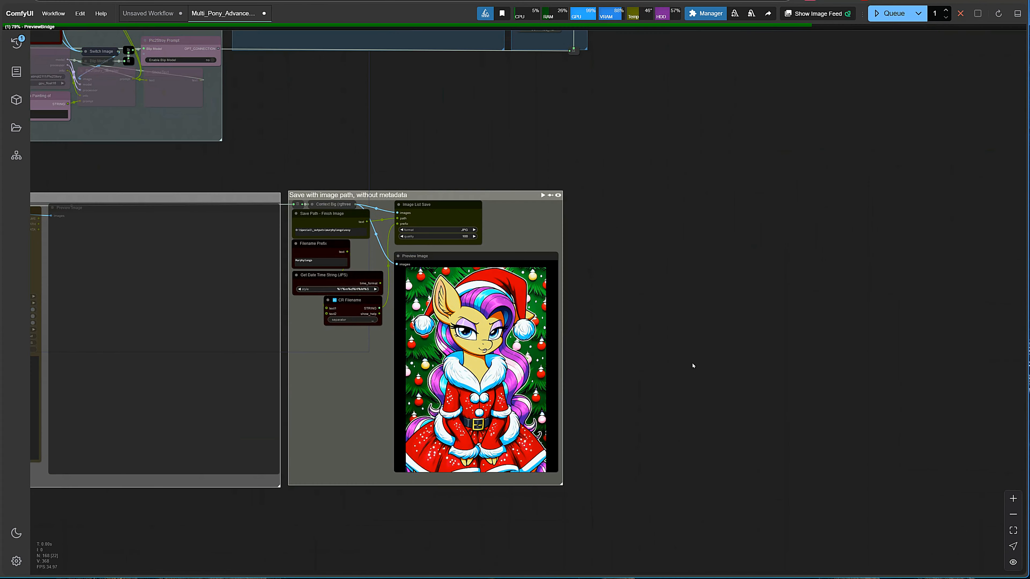
scroll(693, 366, "up", 3)
left_click_drag(635, 388, 737, 343)
scroll(701, 345, "up", 5)
left_click_drag(638, 314, 787, 373)
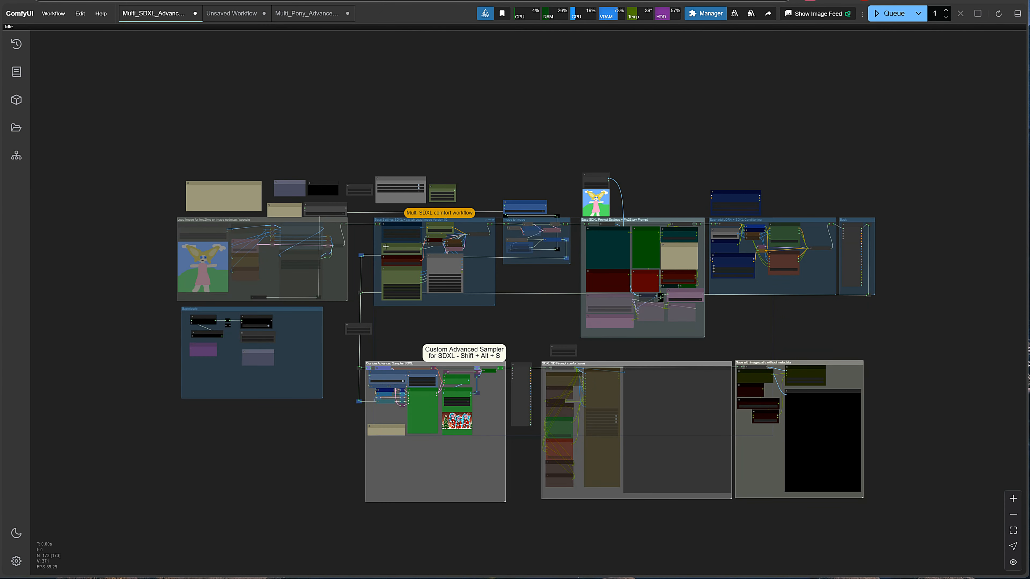
- Enable the Blip Model in the Pic2Story Prompt node of the Multi SDXL workflow
scroll(408, 265, "up", 4)
scroll(587, 276, "up", 7)
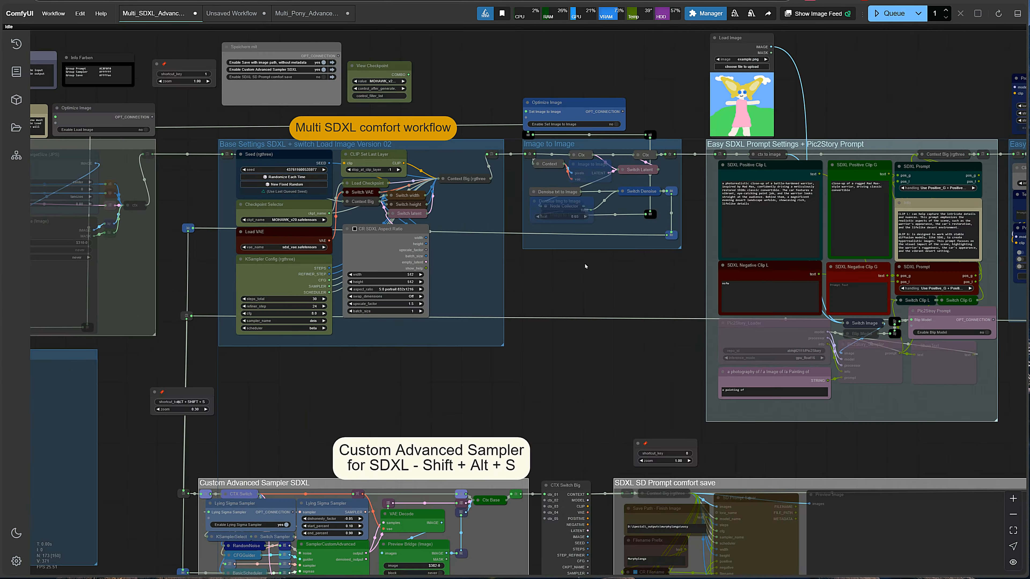
left_click_drag(617, 271, 273, 365)
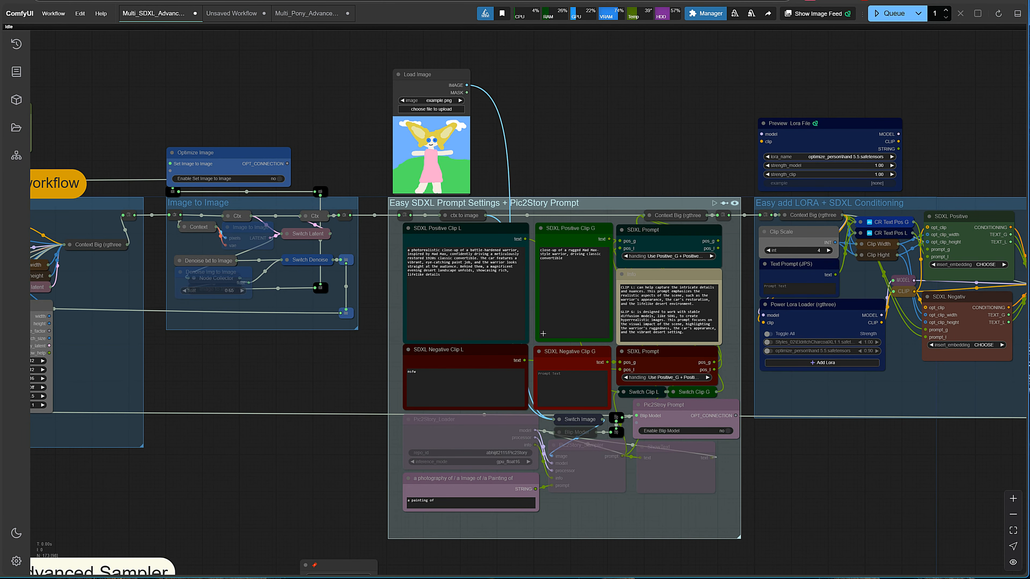
scroll(726, 439, "up", 4)
left_click(729, 415)
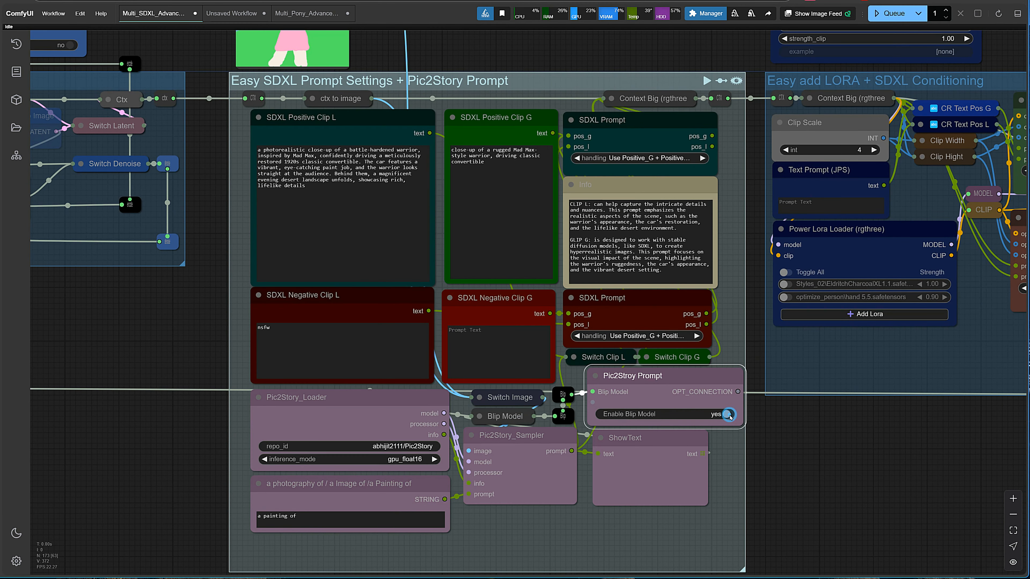
- Queue the Multi SDXL workflow with the Blip Model enabled and bring the sampler and save groups into view
scroll(795, 465, "down", 2)
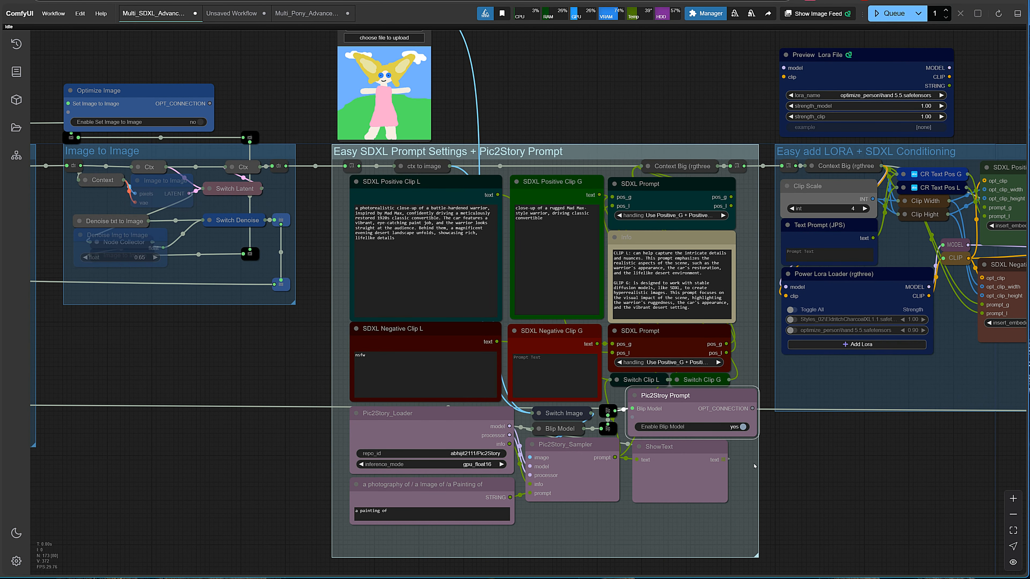
scroll(748, 460, "down", 3)
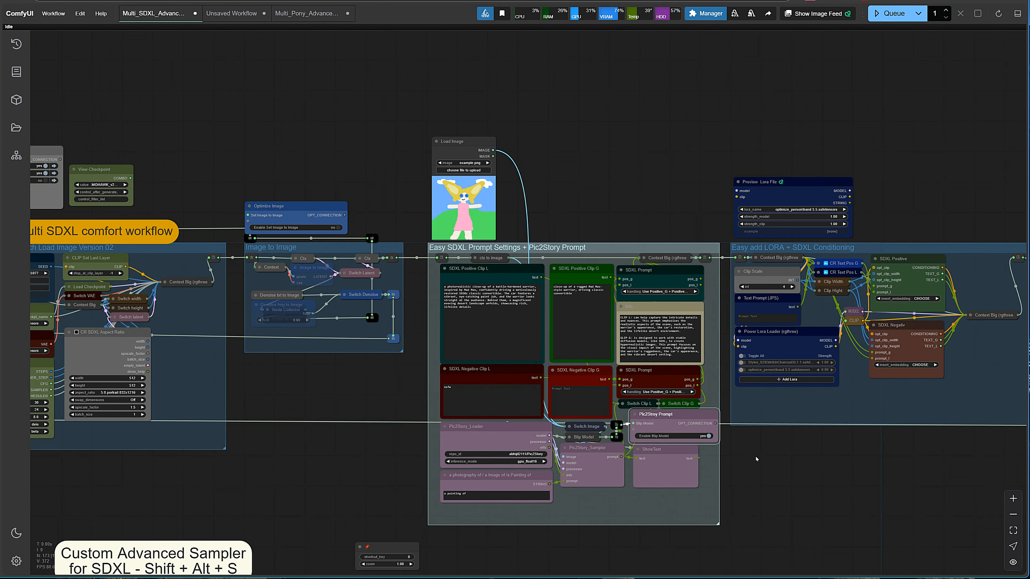
left_click(890, 13)
scroll(821, 453, "down", 4)
left_click_drag(800, 464, 641, 258)
scroll(639, 258, "down", 3)
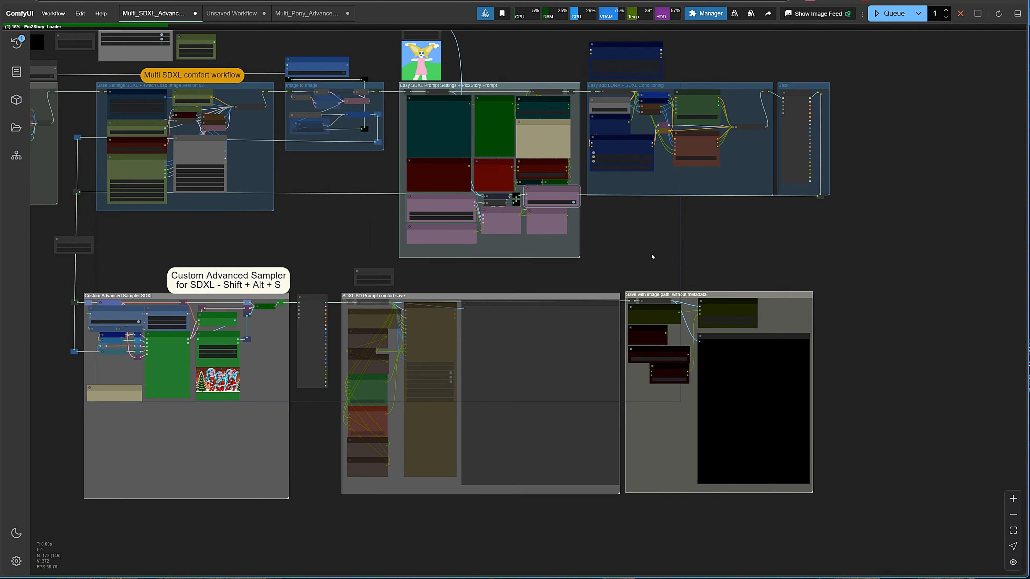
- Apply Follow execution to the running workflow and view the generated image in the group that saves without metadata
right_click(338, 244)
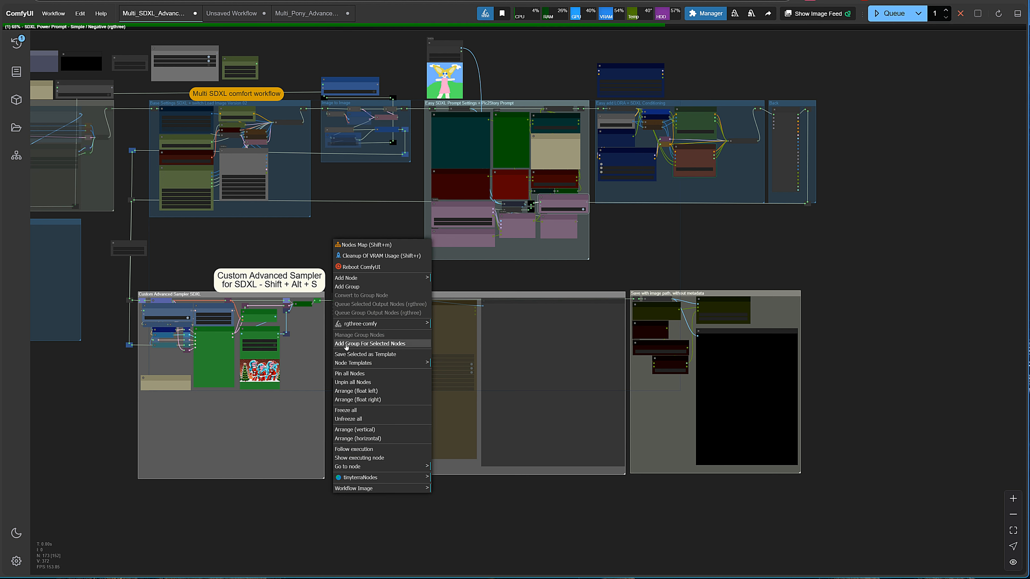
left_click(355, 449)
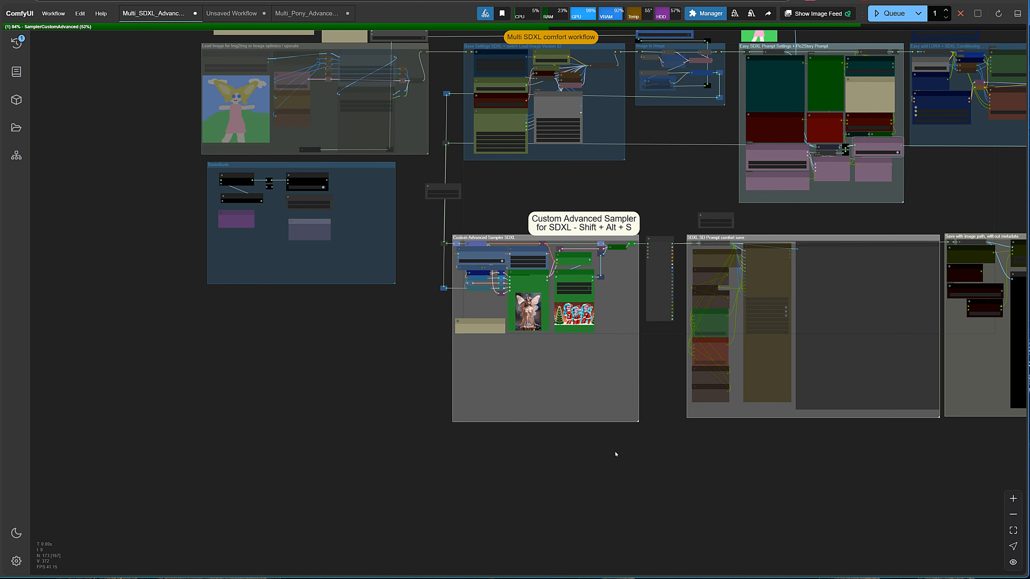
left_click_drag(686, 171, 488, 288)
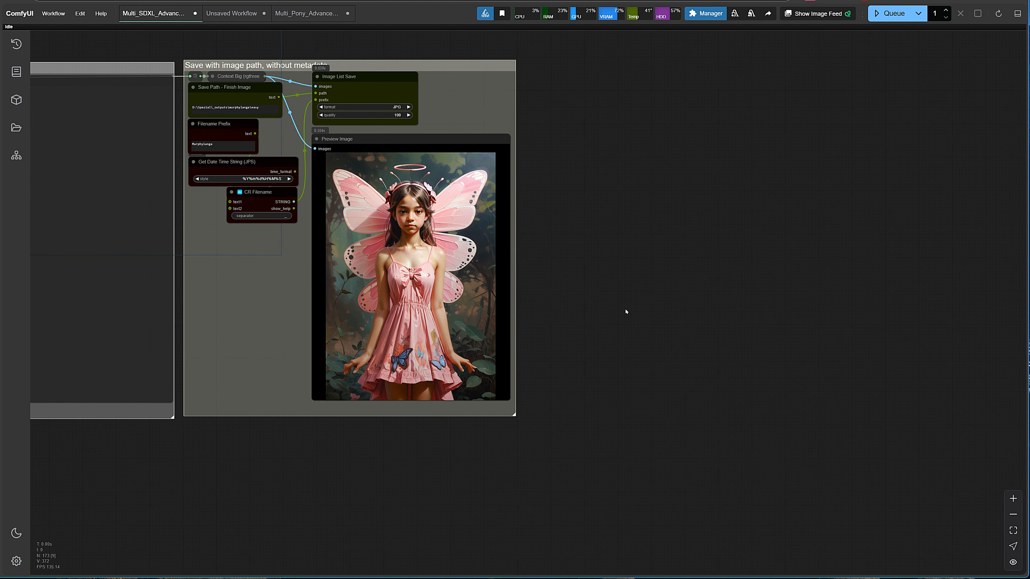
- Disable the Blip Model in the Pic2Story Prompt node
scroll(626, 312, "down", 9)
left_click_drag(474, 164, 535, 300)
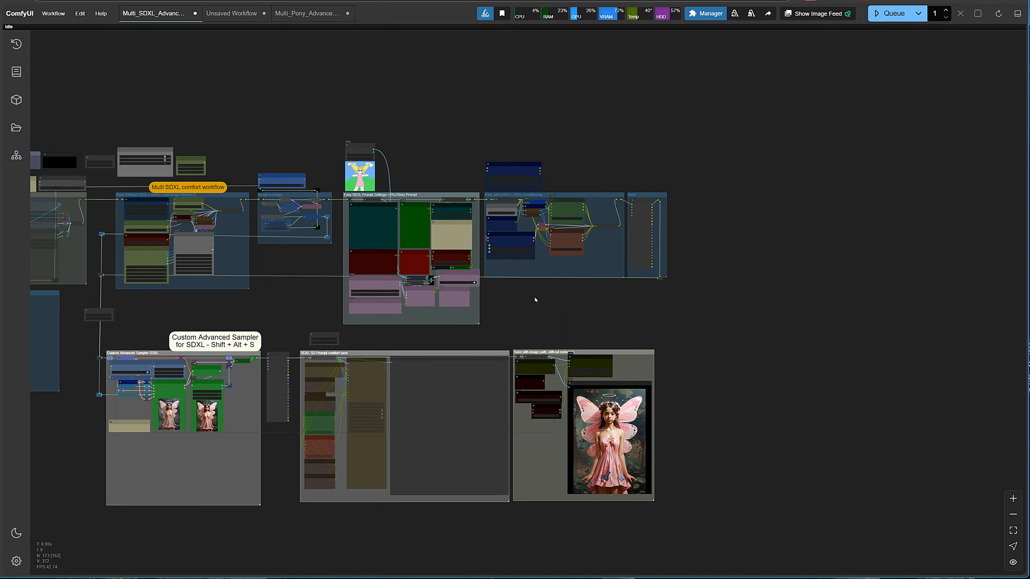
scroll(535, 300, "up", 4)
left_click_drag(155, 315, 375, 351)
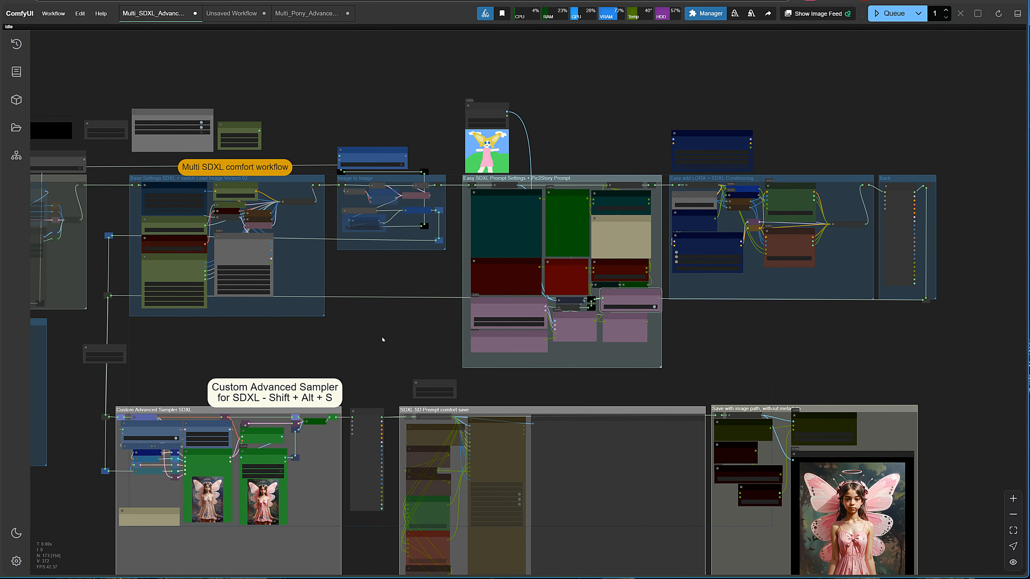
scroll(418, 350, "up", 4)
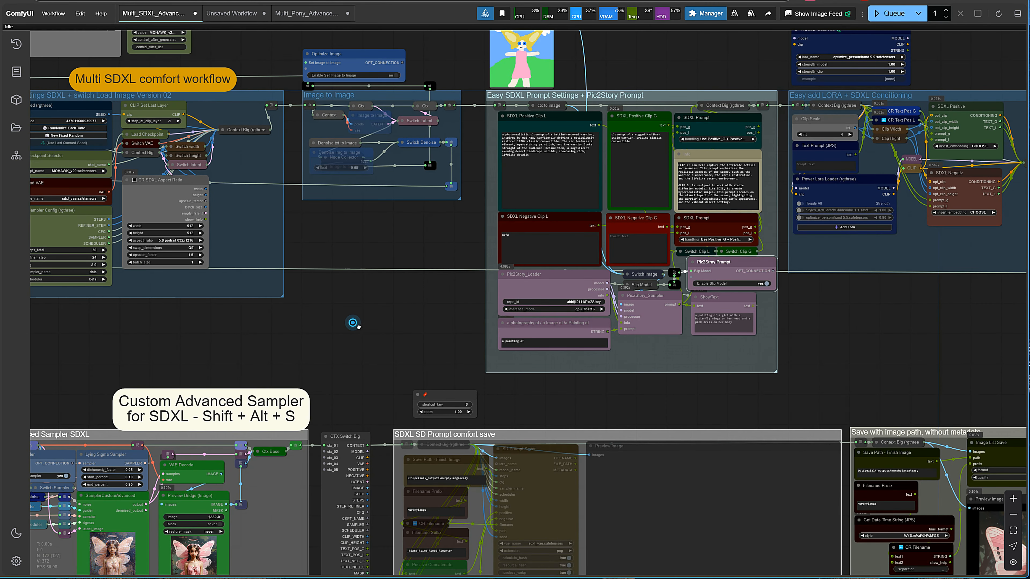
left_click_drag(353, 324, 399, 390)
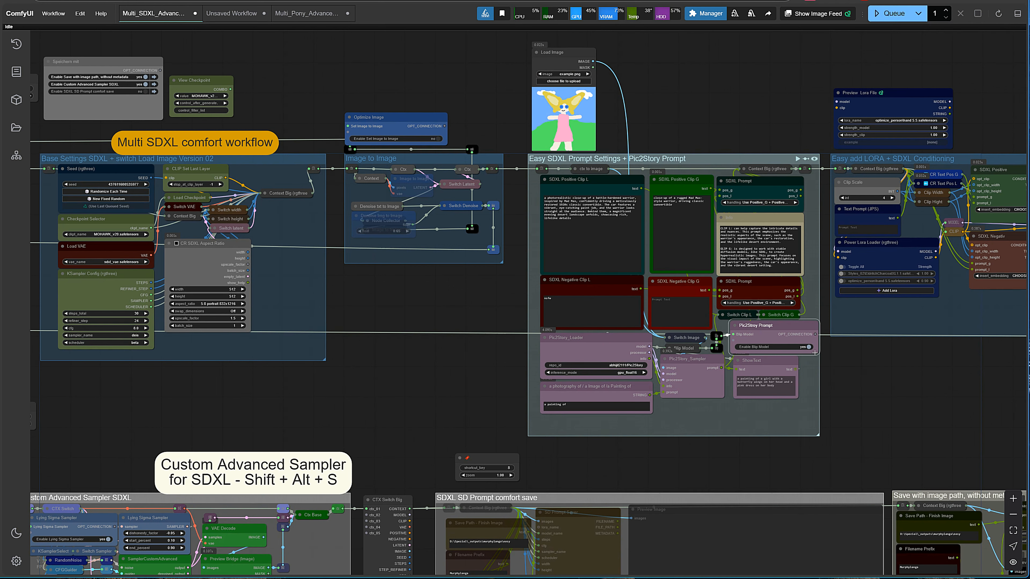
left_click(809, 347)
- Enable Load Image for the Img2Img / upscale group and choose ich_face.png as the source image
left_click_drag(392, 404, 844, 396)
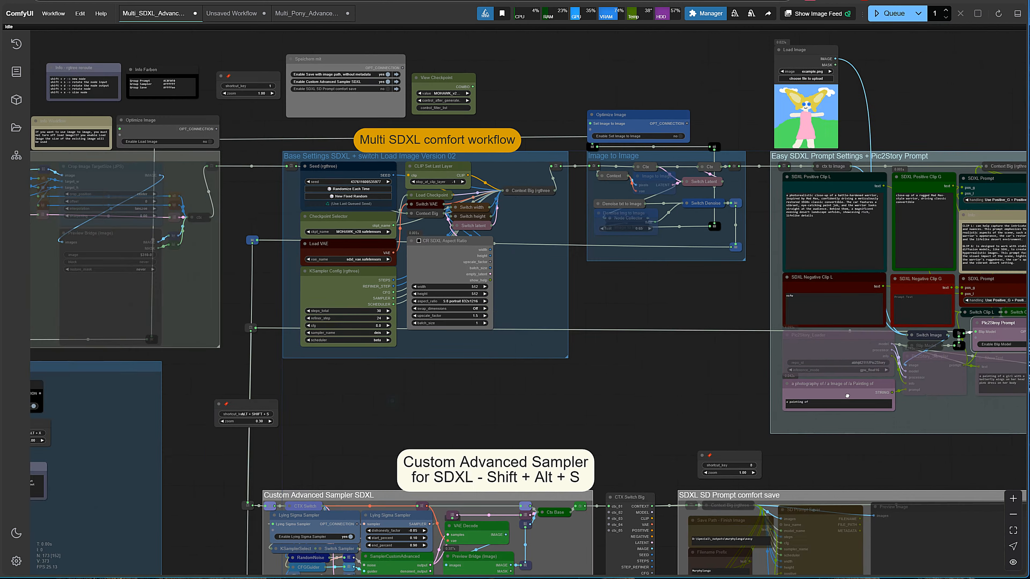
left_click_drag(560, 401, 702, 426)
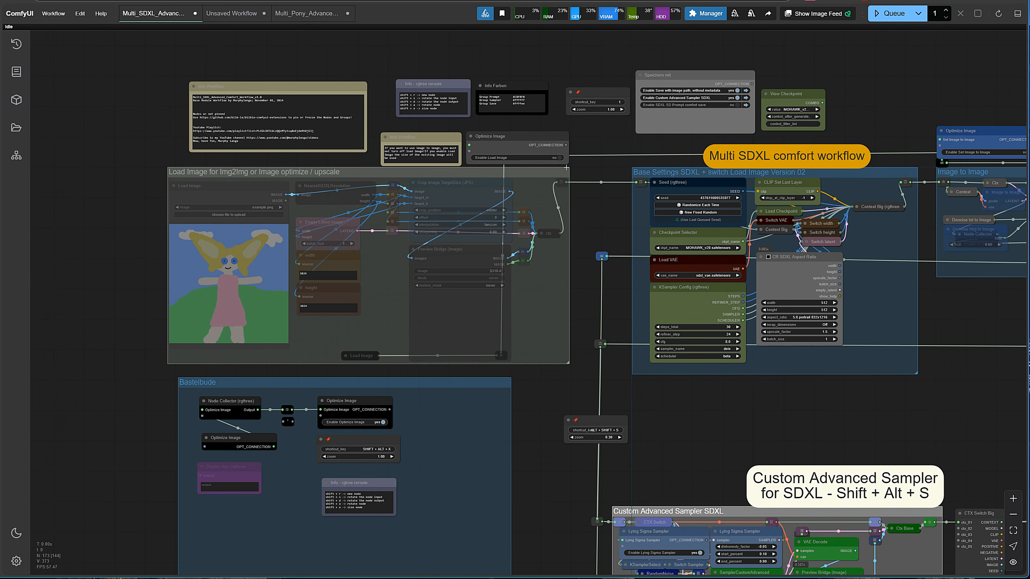
left_click(560, 158)
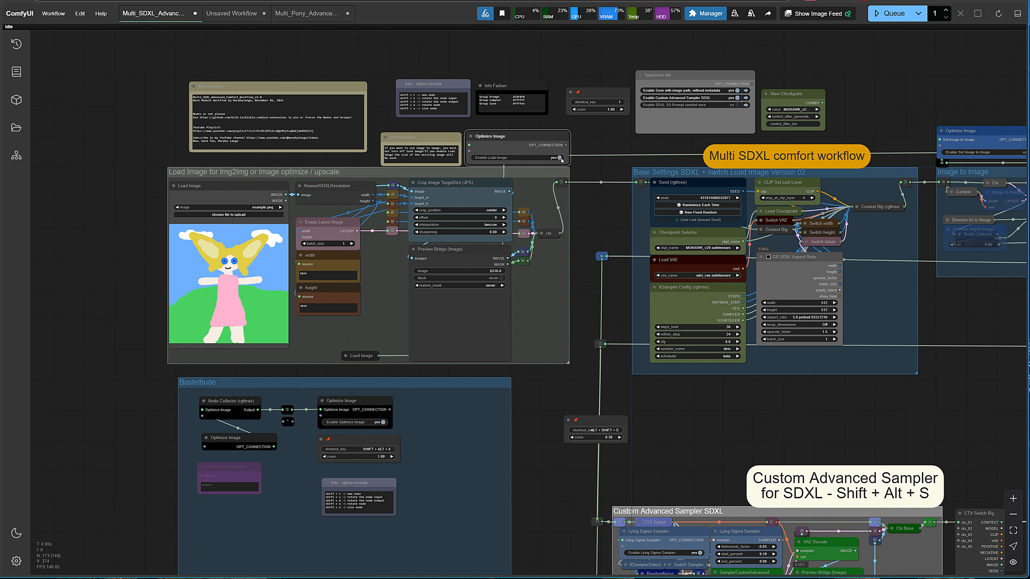
left_click(262, 207)
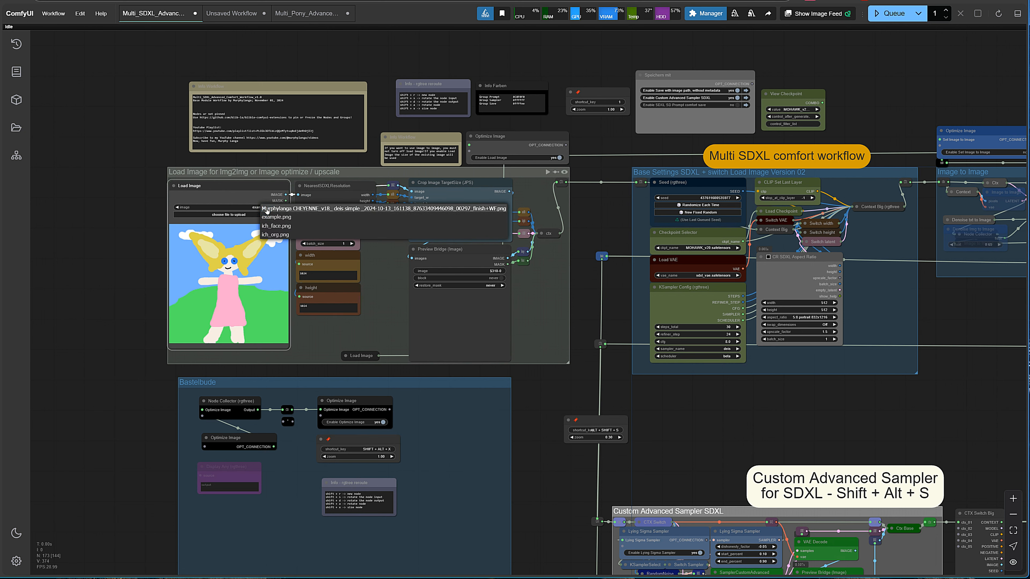
left_click(275, 227)
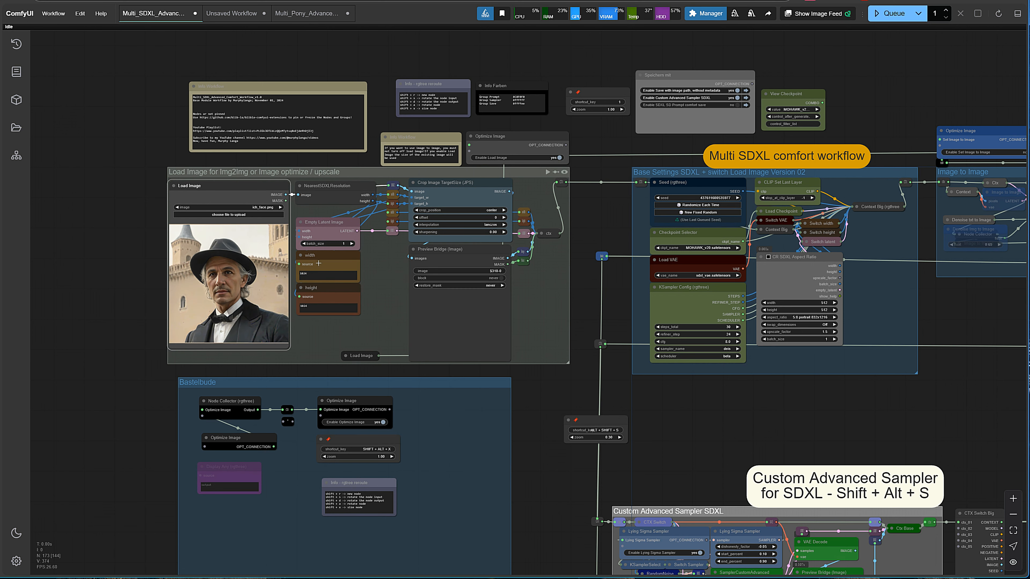
- Enable Set Image to Image in the Optimize Image node above the Image to Image group
scroll(748, 399, "down", 3)
left_click_drag(749, 399, 290, 372)
scroll(357, 310, "up", 3)
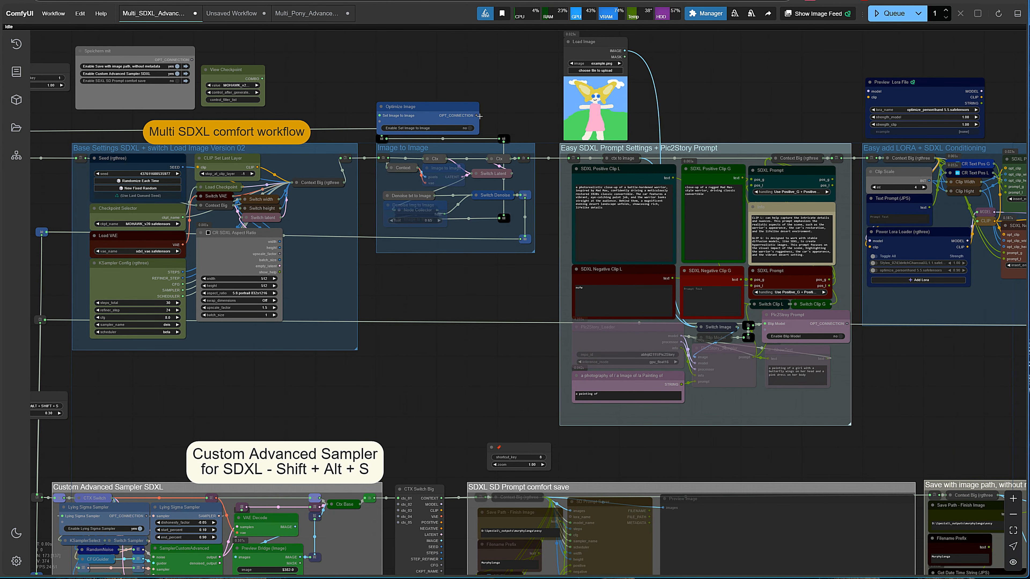
scroll(485, 117, "up", 4)
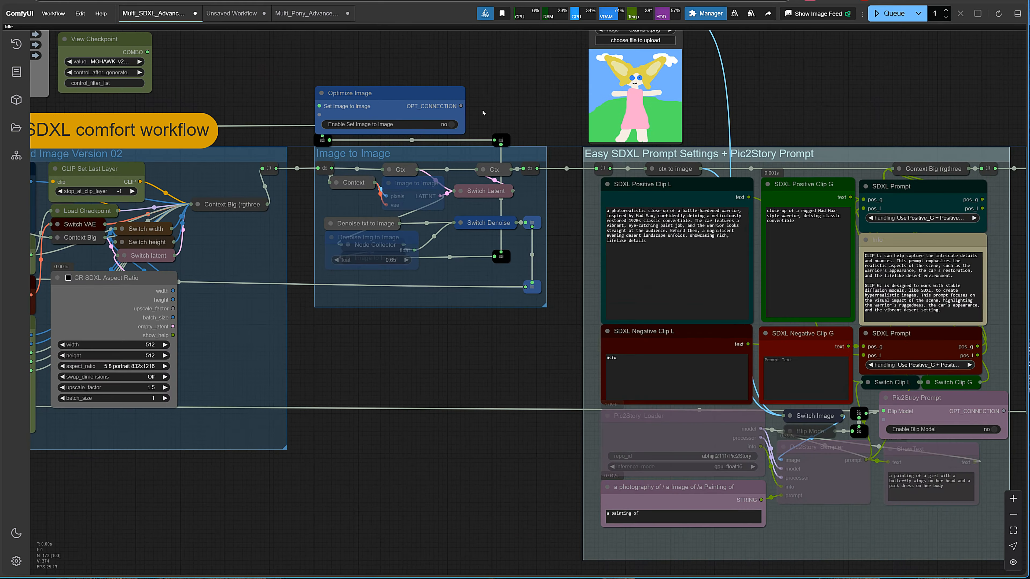
left_click(456, 125)
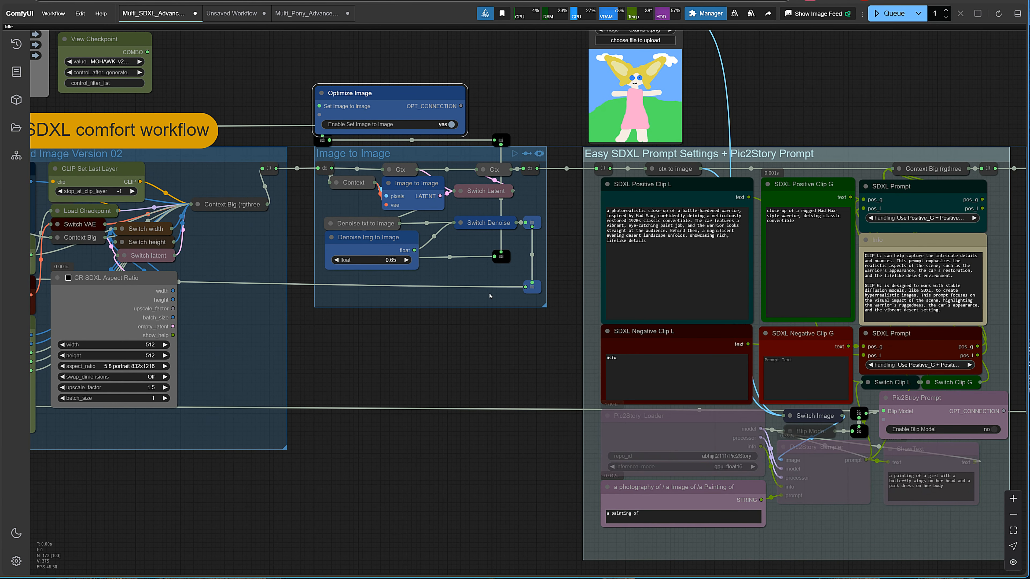
- Turn on the EldritchCharcoalXL1.1 style LoRA in the Power Lora Loader
scroll(476, 351, "down", 5)
left_click_drag(513, 439, 235, 420)
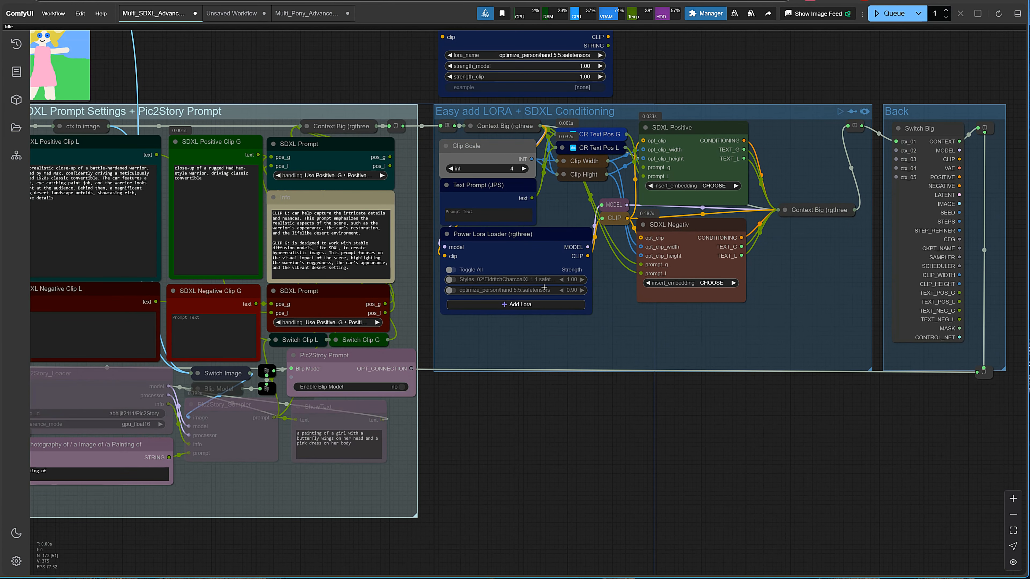
left_click(453, 281)
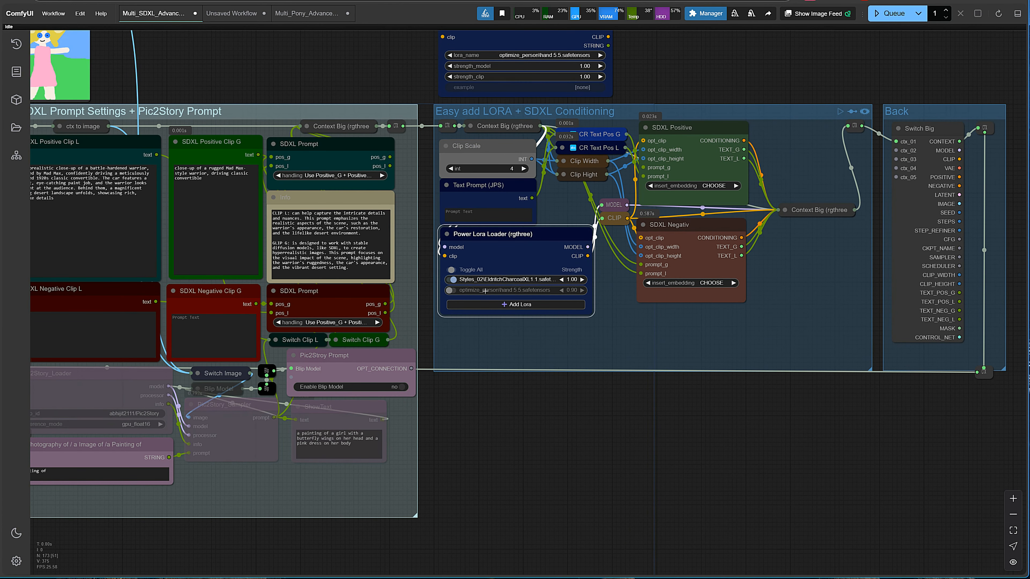
- Enable the Blip Model in the Pic2Story Prompt node and queue the image-to-image run
scroll(586, 375, "down", 4)
left_click_drag(565, 438, 628, 437)
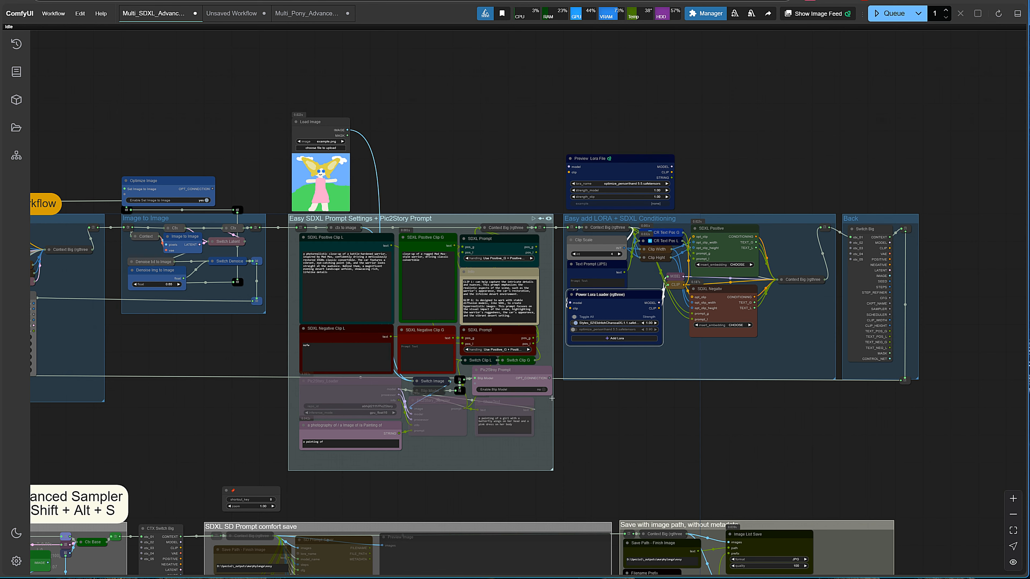
left_click(544, 390)
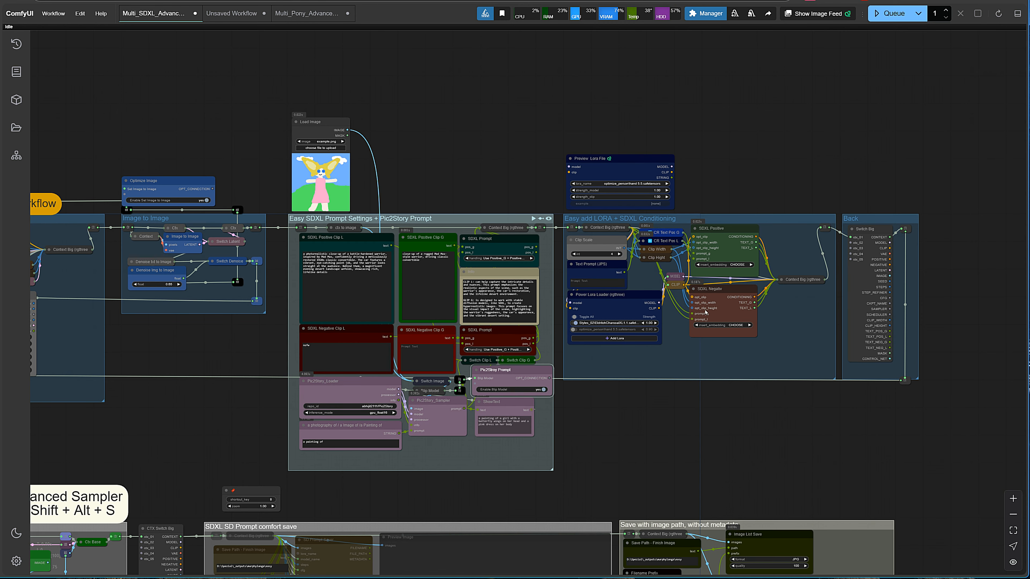
left_click(893, 13)
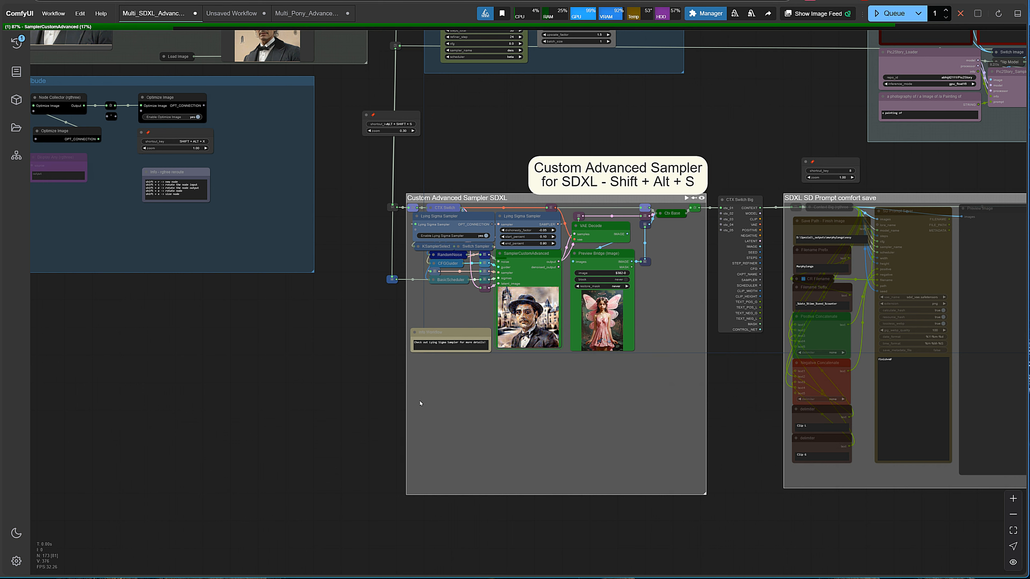
- Examine the painted portrait in the preview of the group that saves without metadata
scroll(361, 439, "down", 3)
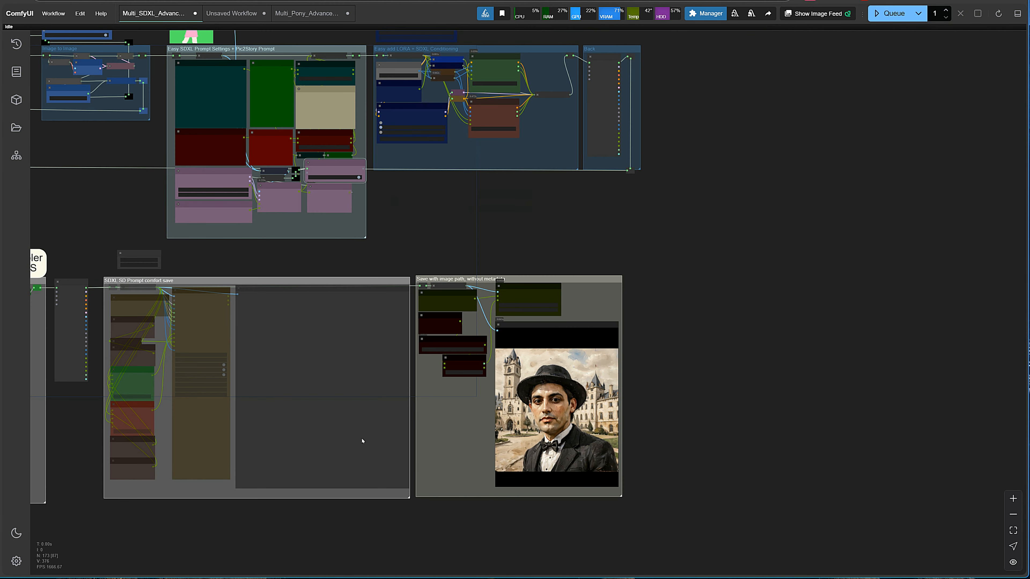
scroll(722, 424, "up", 7)
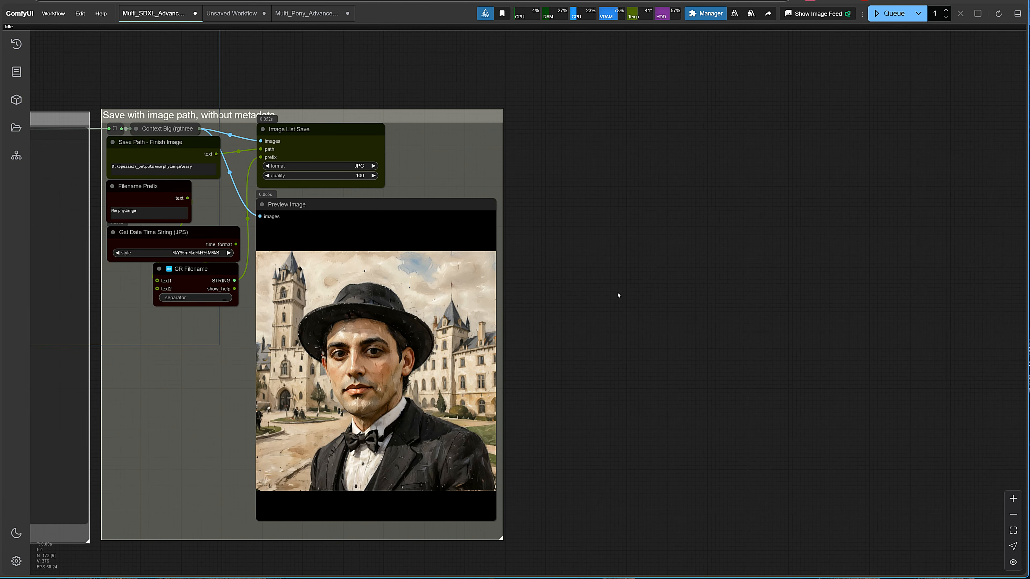
- Disable the Lying Sigma Sampler in the Custom Advanced Sampler SDXL group
scroll(617, 295, "down", 12)
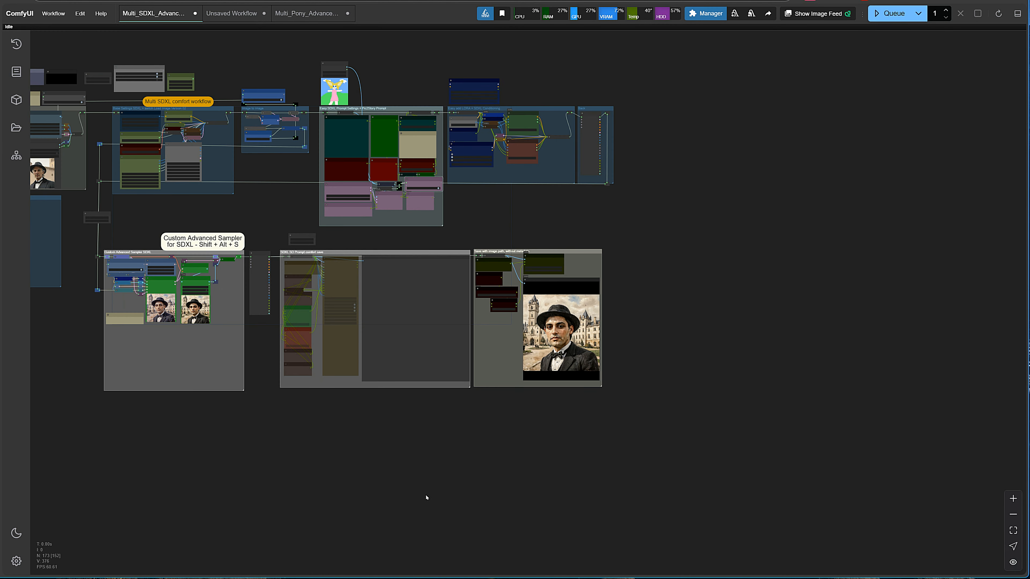
key("shift+alt+s")
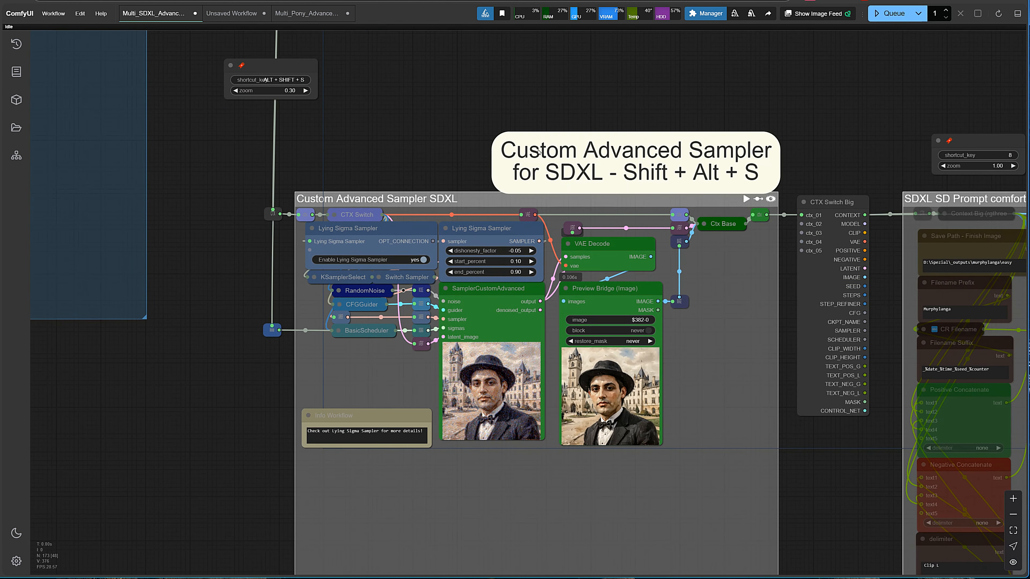
left_click(426, 260)
- Lower the Denoise Img to Image value in the Image to Image group to 0.43
scroll(738, 82, "down", 4)
left_click_drag(779, 77, 321, 302)
scroll(321, 302, "down", 1)
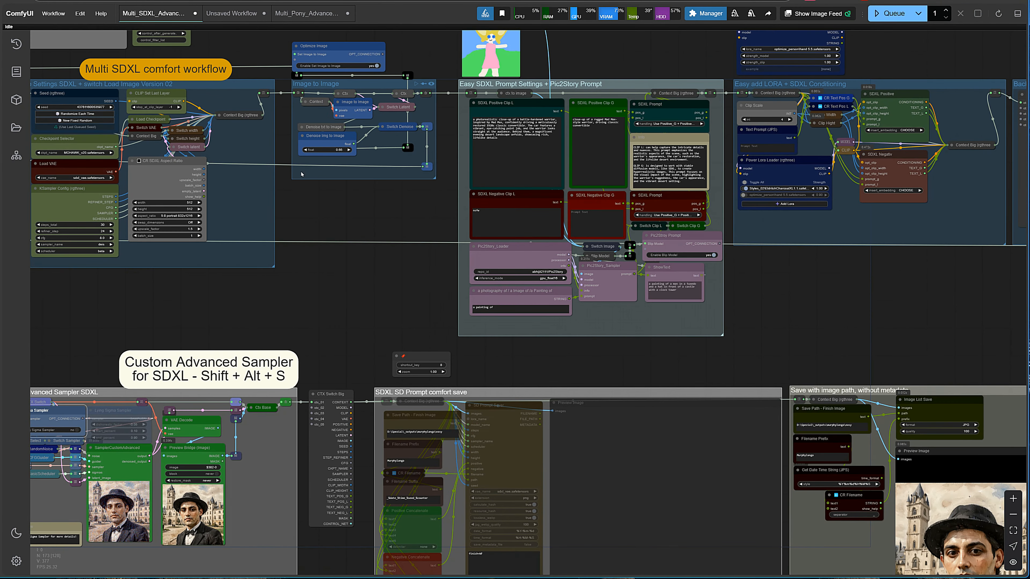
left_click(305, 150)
left_click(304, 150)
left_click(305, 150)
left_click(305, 151)
left_click(304, 150)
left_click(304, 150)
left_click(304, 150)
left_click(305, 150)
left_click(305, 150)
left_click(304, 150)
left_click(305, 150)
left_click(304, 150)
left_click(305, 150)
left_click(304, 150)
left_click(304, 150)
left_click(304, 150)
left_click(304, 151)
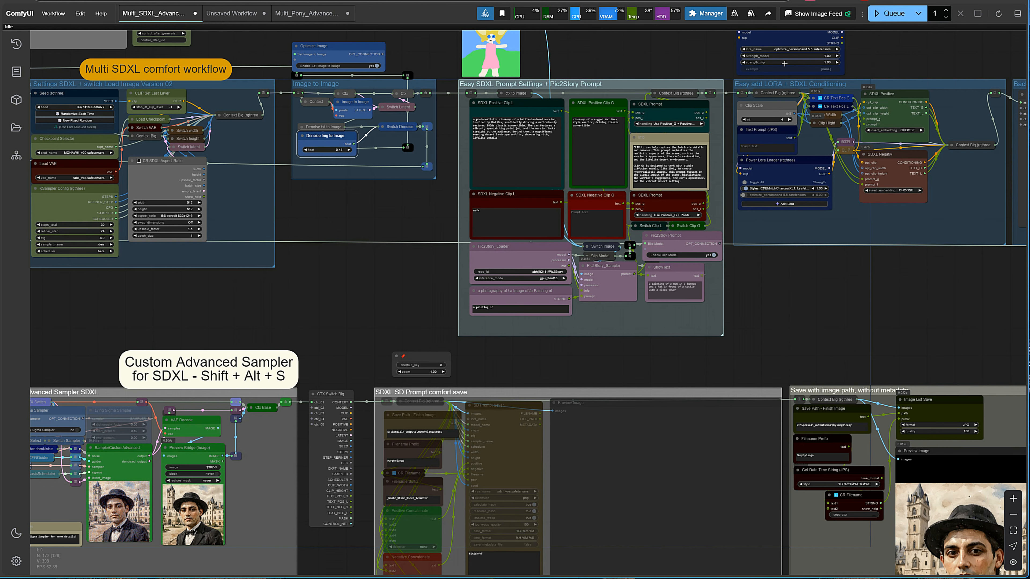
- Queue the workflow with the lower denoise and inspect the new portrait in the final preview
left_click(890, 13)
key("shift+alt+s")
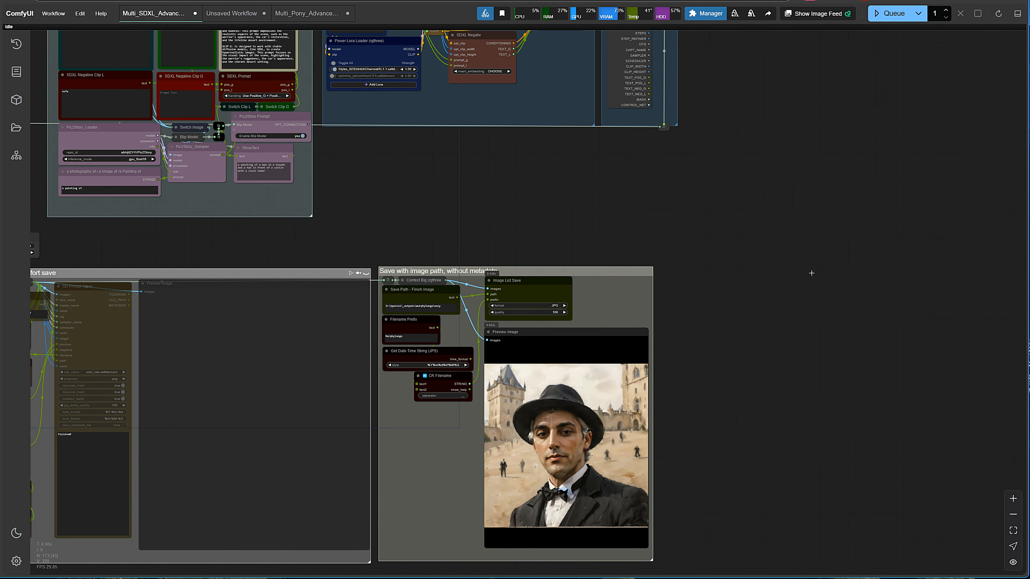
scroll(731, 490, "up", 4)
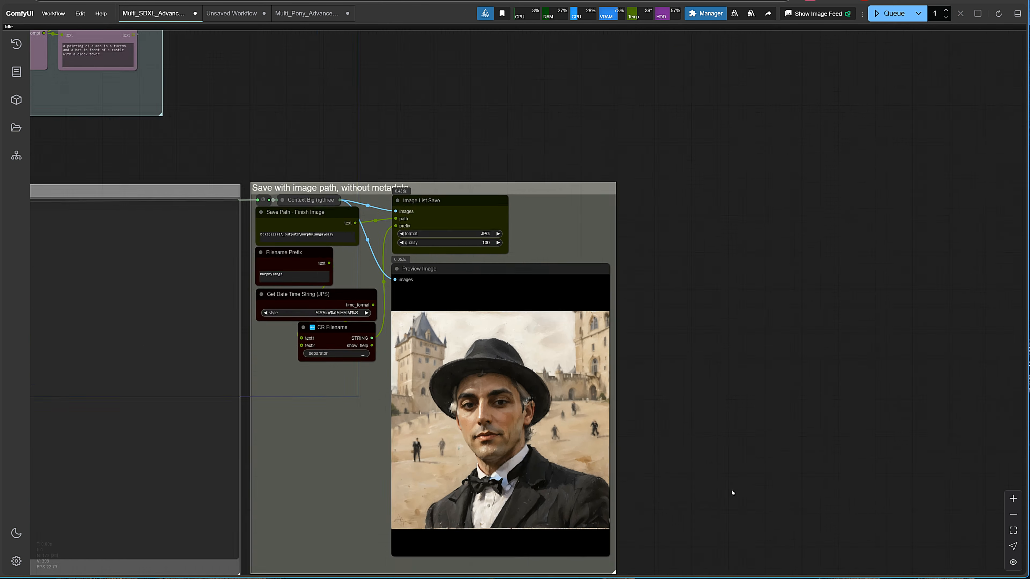
left_click_drag(695, 479, 763, 345)
scroll(762, 345, "up", 3)
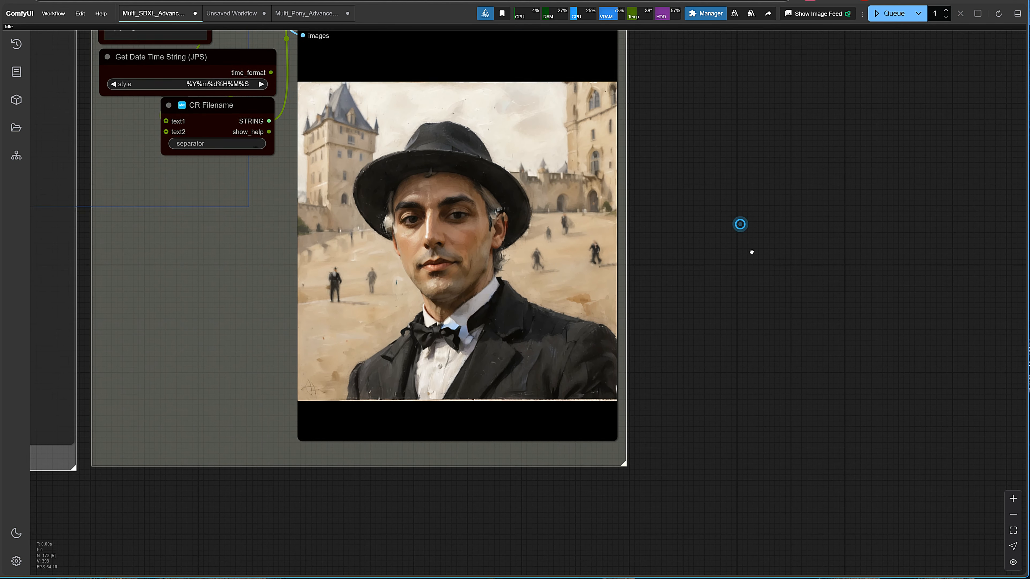
left_click_drag(742, 225, 748, 252)
- Lower the Denoise Img to Image value in the Image to Image group to 0.24
scroll(744, 243, "down", 6)
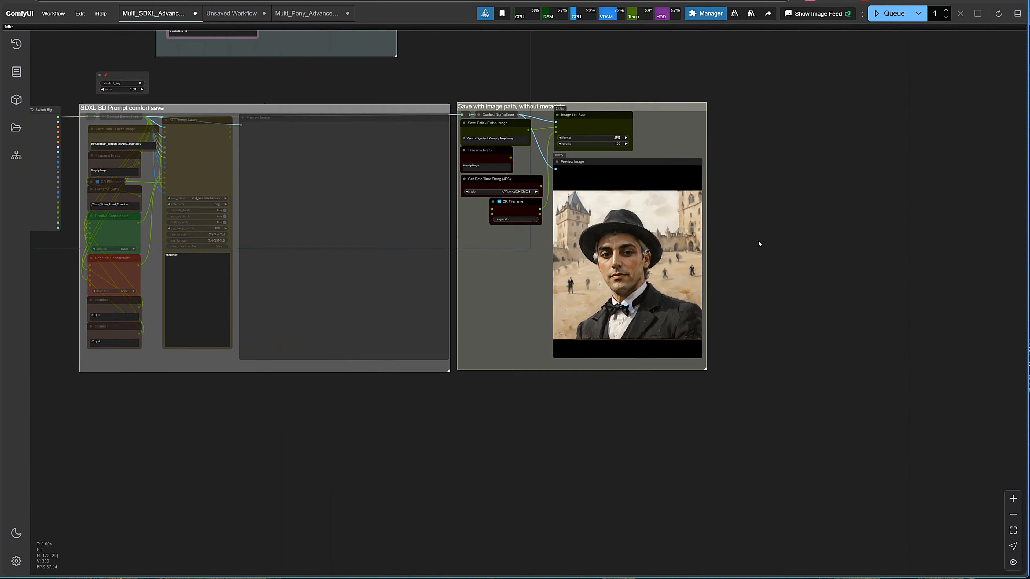
left_click_drag(620, 119, 817, 306)
scroll(560, 245, "up", 13)
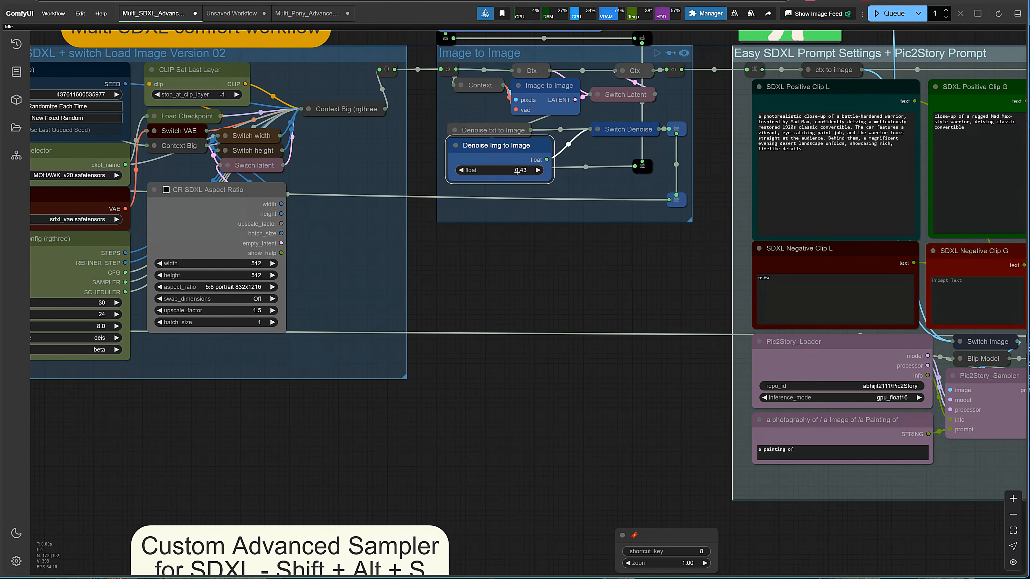
left_click(518, 170)
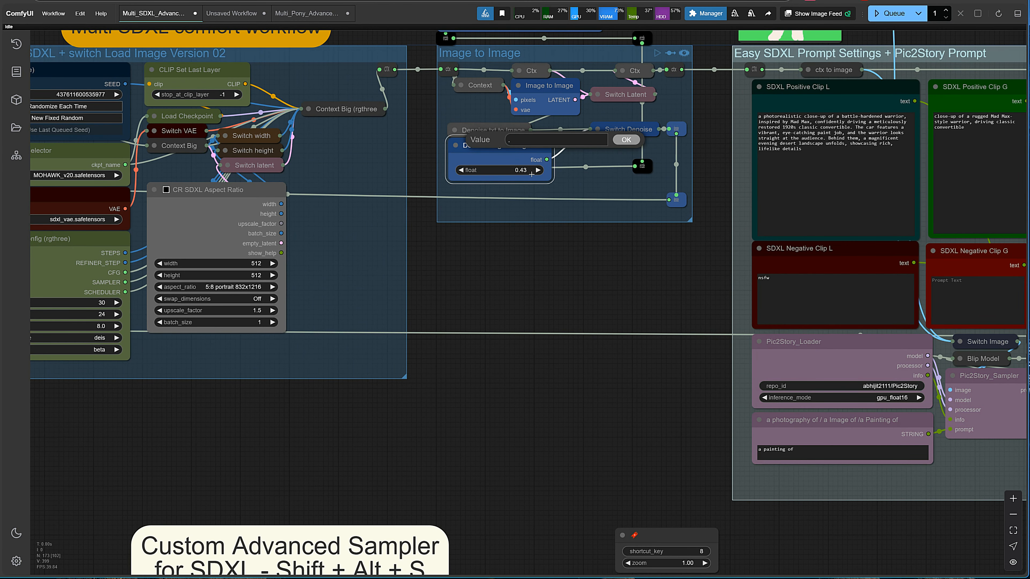
key("Return")
- Queue the workflow with the reduced denoise and inspect the new portrait in the final preview
left_click(890, 13)
key("shift+alt+s")
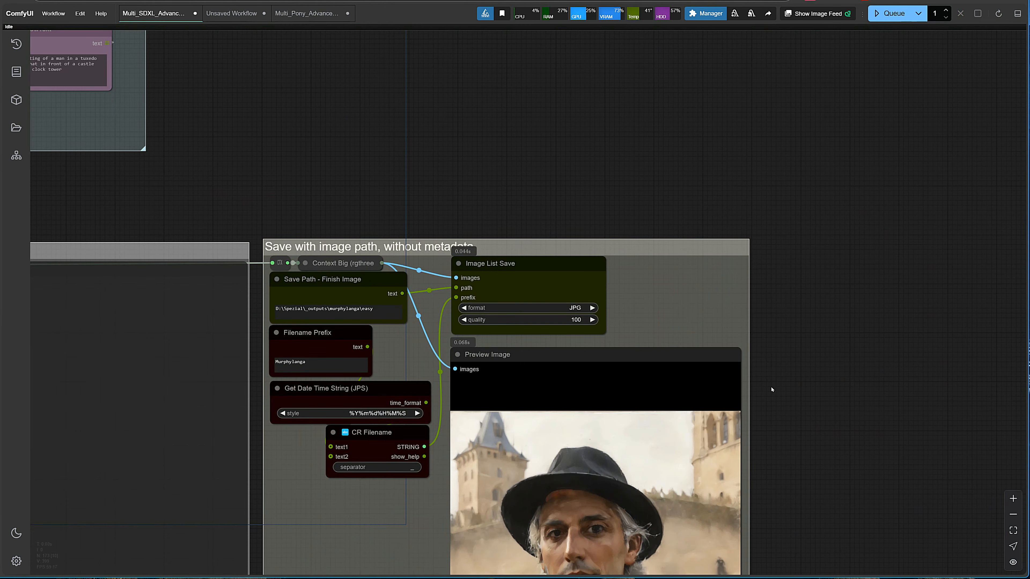
scroll(801, 397, "down", 2)
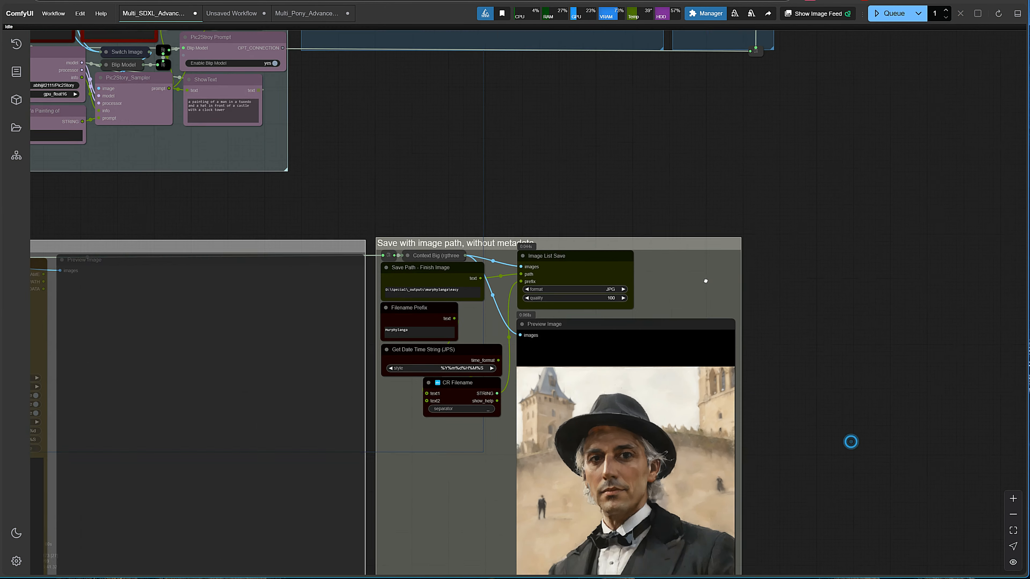
left_click_drag(850, 439, 682, 276)
scroll(700, 315, "up", 2)
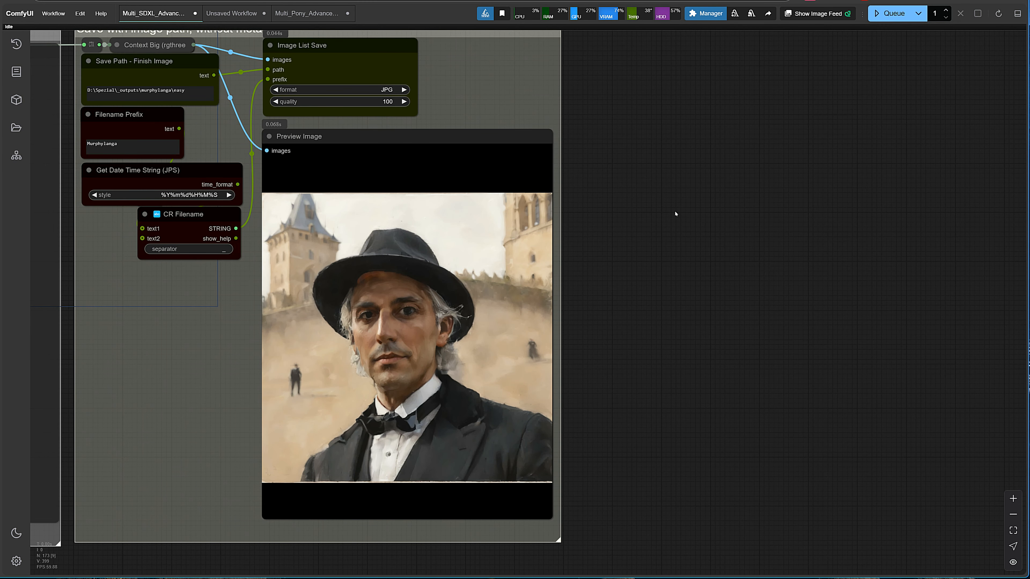
- Choose Styles_02\EldritchCharcoalXL1.1.safetensors as the LoRA in the Preview Lora File node
scroll(675, 214, "down", 6)
left_click_drag(717, 165, 782, 402)
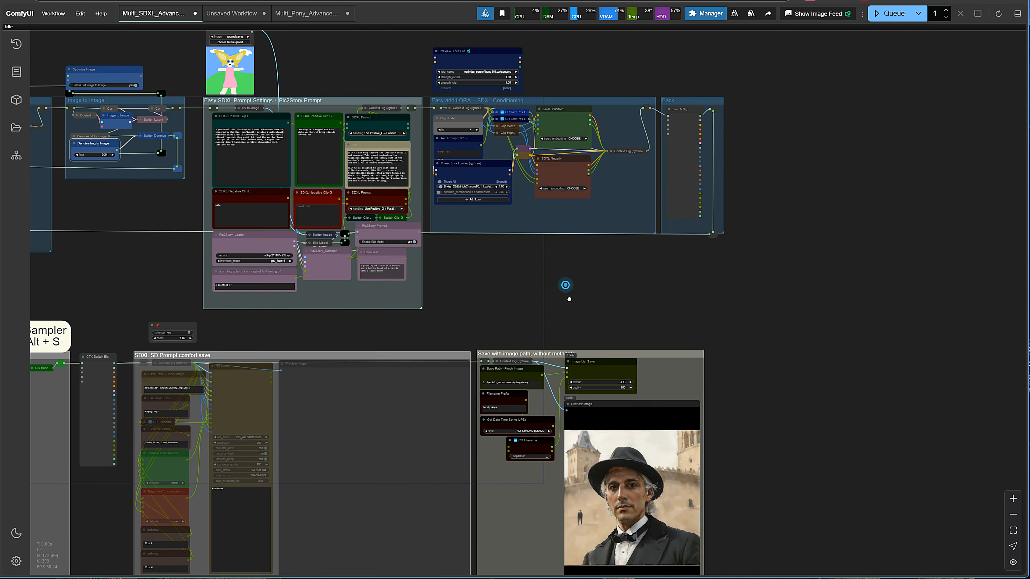
left_click_drag(569, 299, 572, 441)
scroll(497, 310, "up", 8)
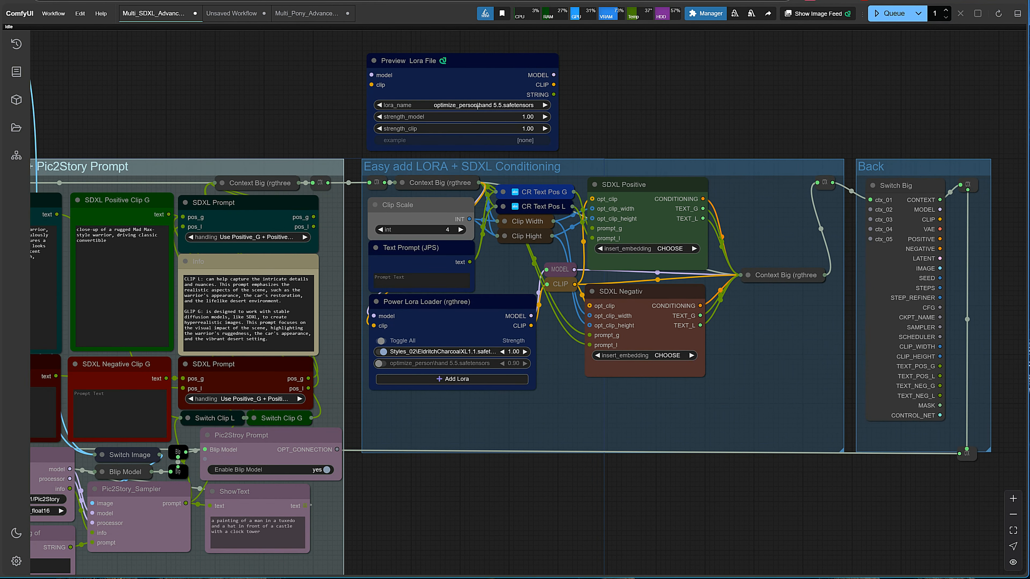
left_click(477, 106)
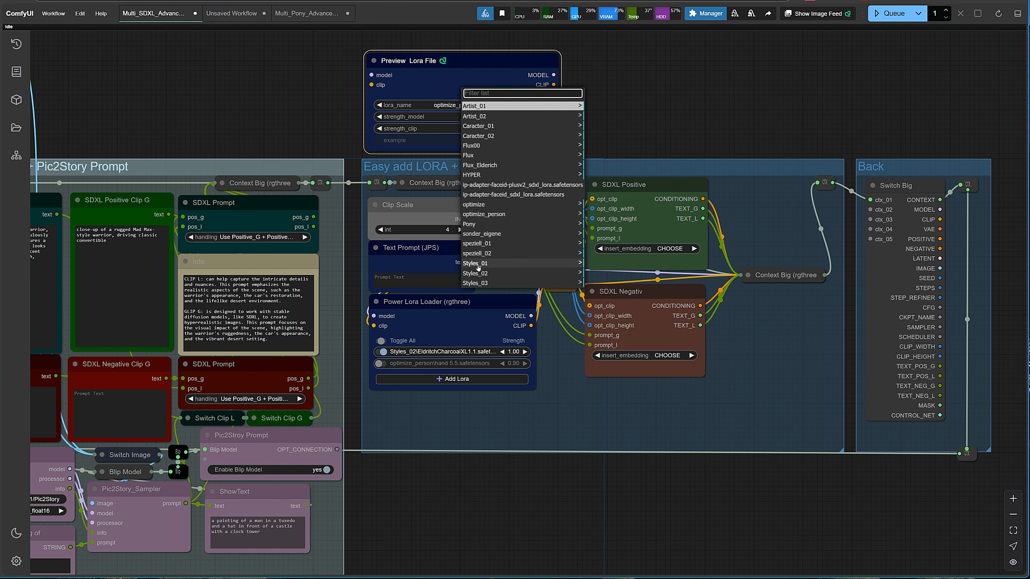
left_click(478, 279)
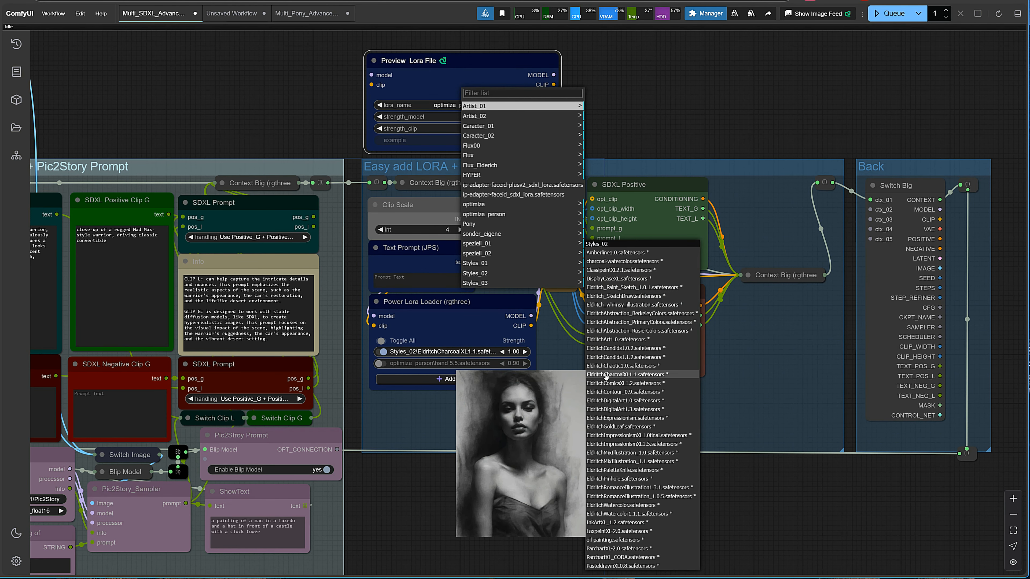
left_click(604, 374)
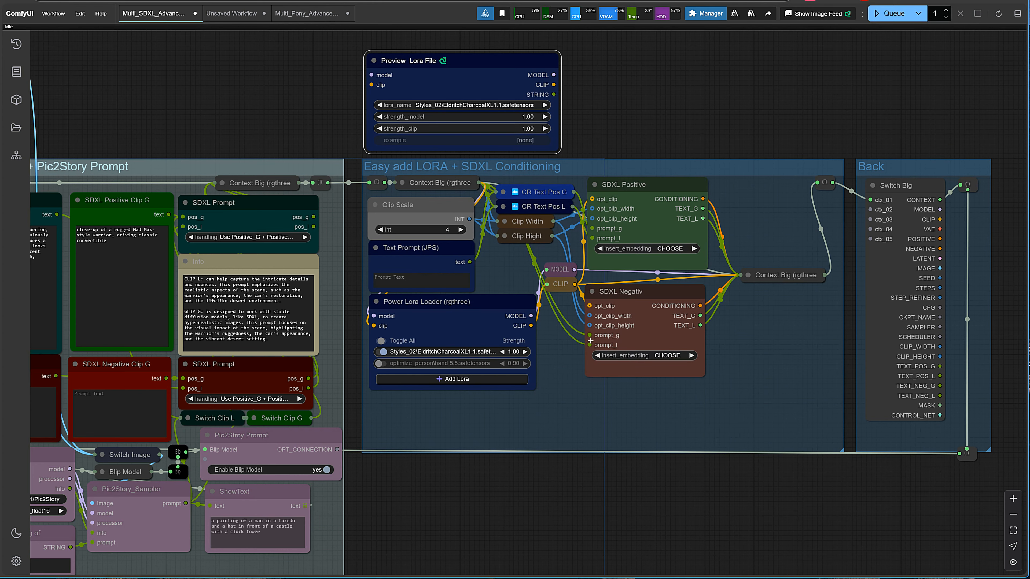
- Open the charcoal LoRA's info from the Preview Lora File node and copy its trained words
right_click(438, 108)
left_click(444, 141)
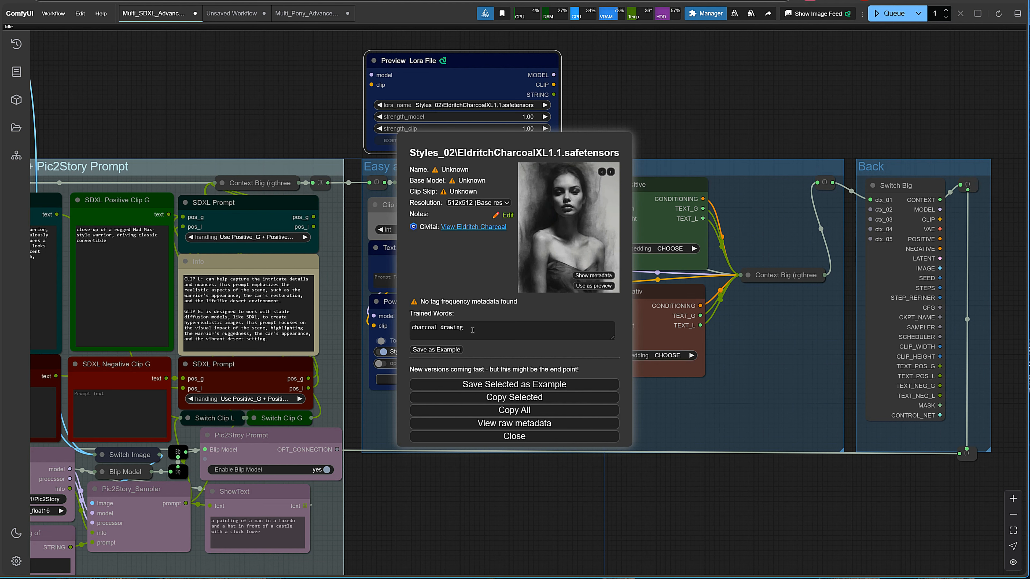
triple_click(473, 330)
key("ctrl+c")
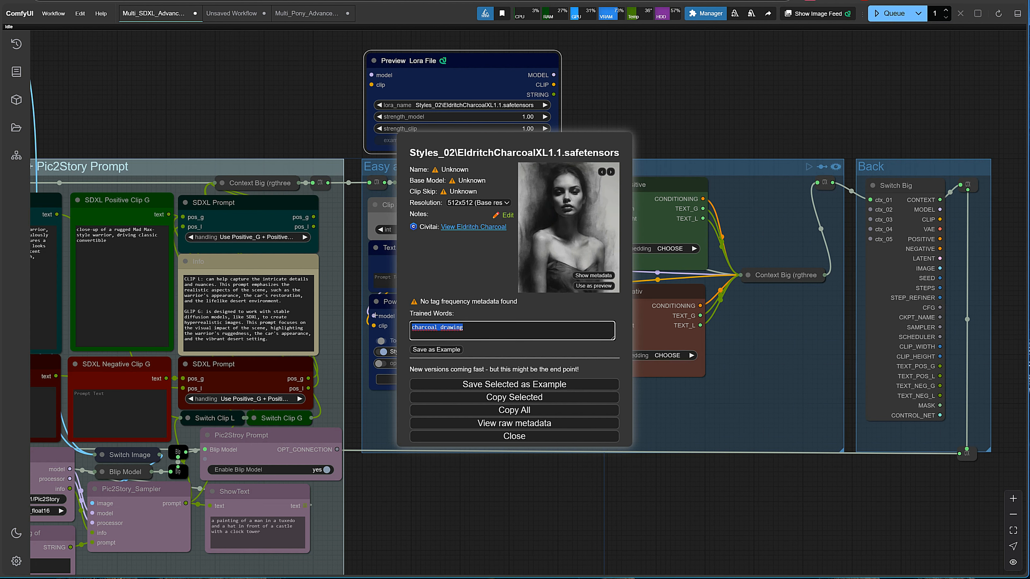
- Close the LoRA info, paste "charcoal drawing" into the Text Prompt (JPS) node and weight it to 1.5
left_click(498, 441)
left_click(417, 288)
key("ctrl+v")
left_click_drag(437, 286, 321, 284)
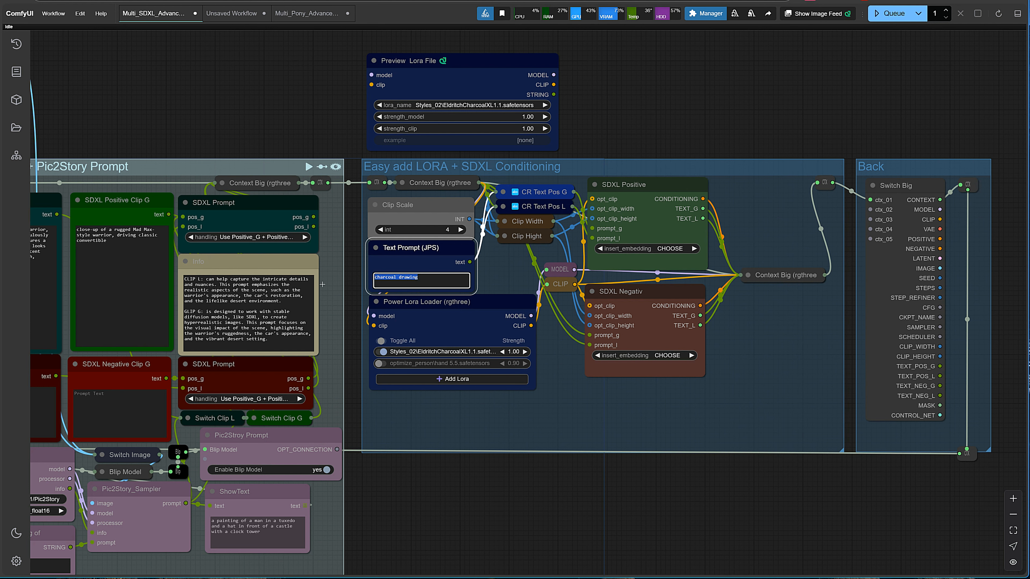
key("ctrl+Up")
- Queue the workflow with the charcoal drawing prompt and inspect the sampler and final previews
left_click(897, 15)
left_click_drag(911, 47, 790, 117)
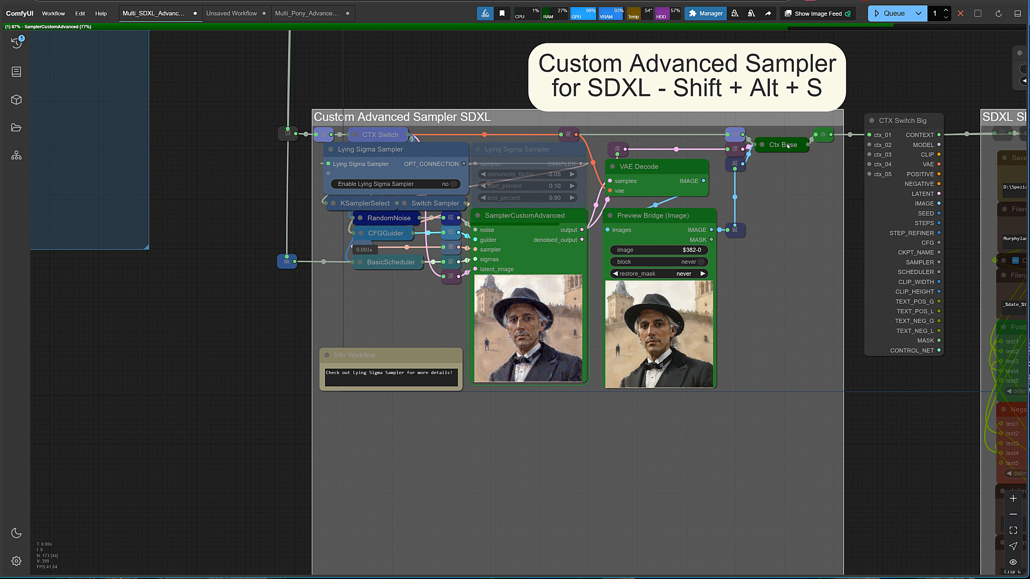
key("shift+alt+s")
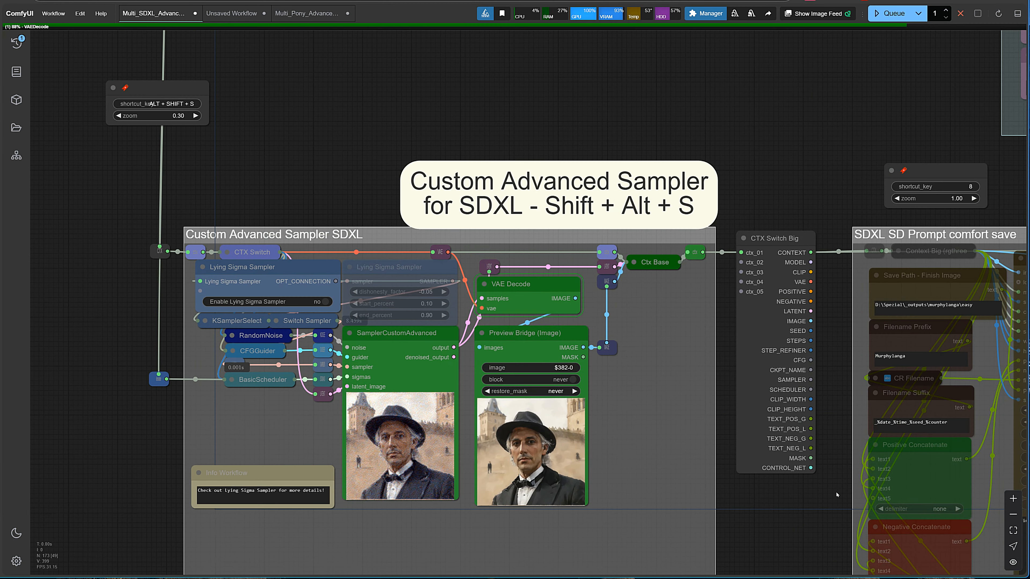
key("8")
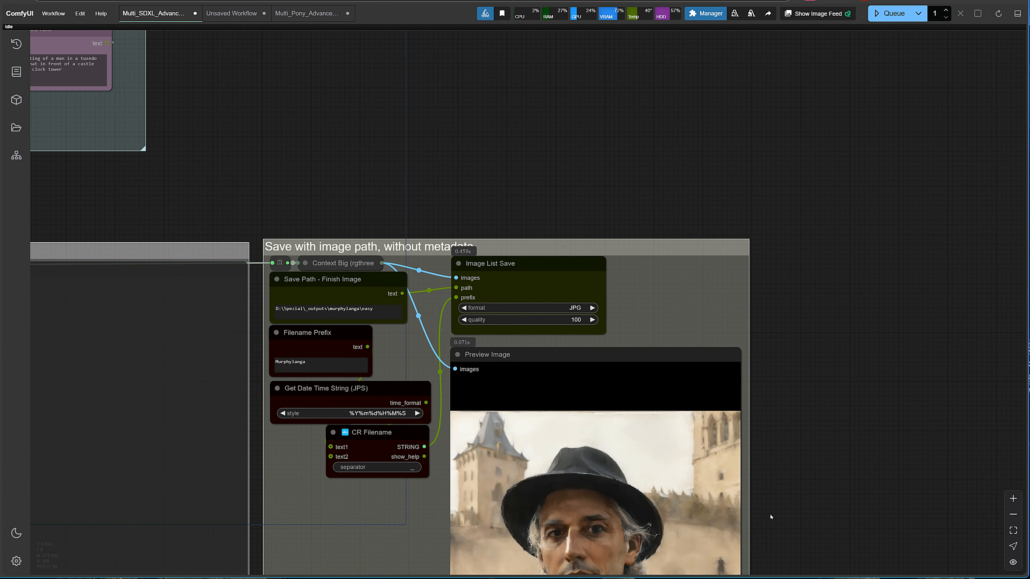
left_click_drag(791, 356, 745, 178)
- Raise the EldritchCharcoalXL1.1 strength in the Power Lora Loader to 1.30
left_click_drag(777, 289, 922, 546)
left_click_drag(484, 157, 559, 462)
scroll(444, 284, "up", 5)
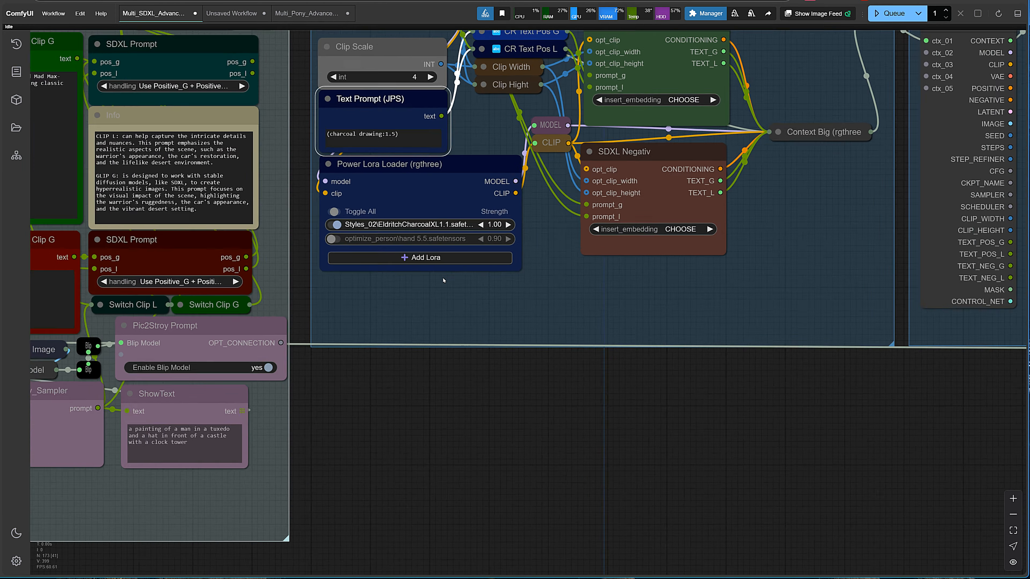
scroll(444, 282, "down", 2)
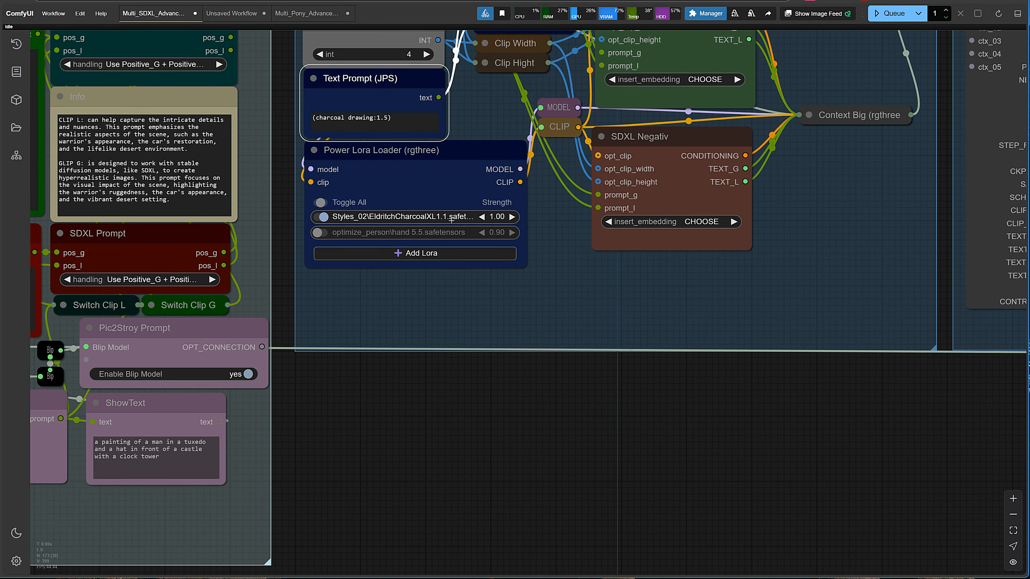
left_click(514, 216)
left_click(515, 216)
left_click(515, 216)
left_click(515, 216)
left_click(515, 216)
left_click(515, 216)
- Queue the workflow with the stronger LoRA and check the Custom Advanced Sampler SDXL previews
left_click(890, 13)
scroll(791, 467, "down", 8)
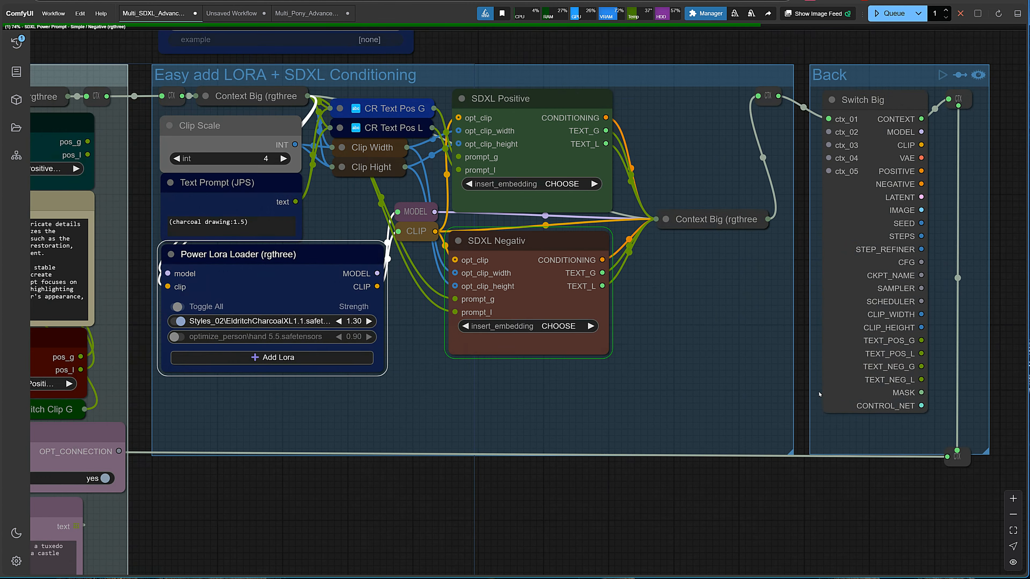
key("shift+alt+s")
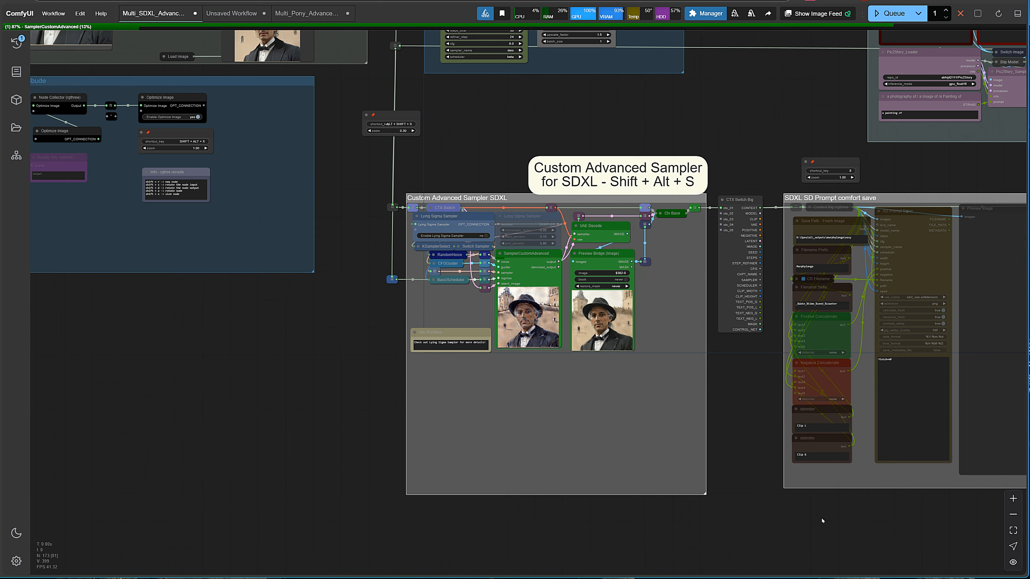
left_click_drag(745, 108, 684, 201)
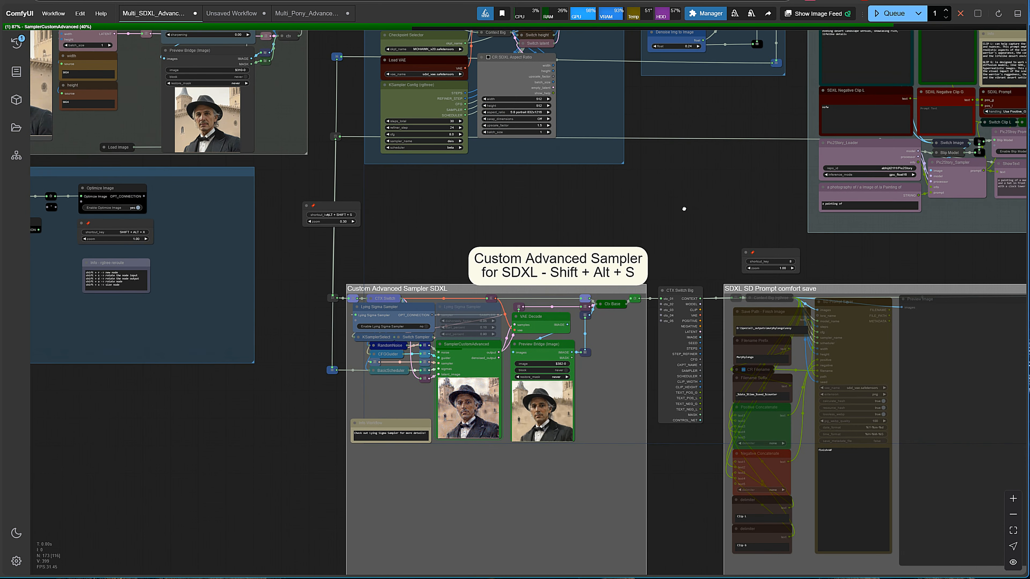
left_click_drag(639, 231, 438, 367)
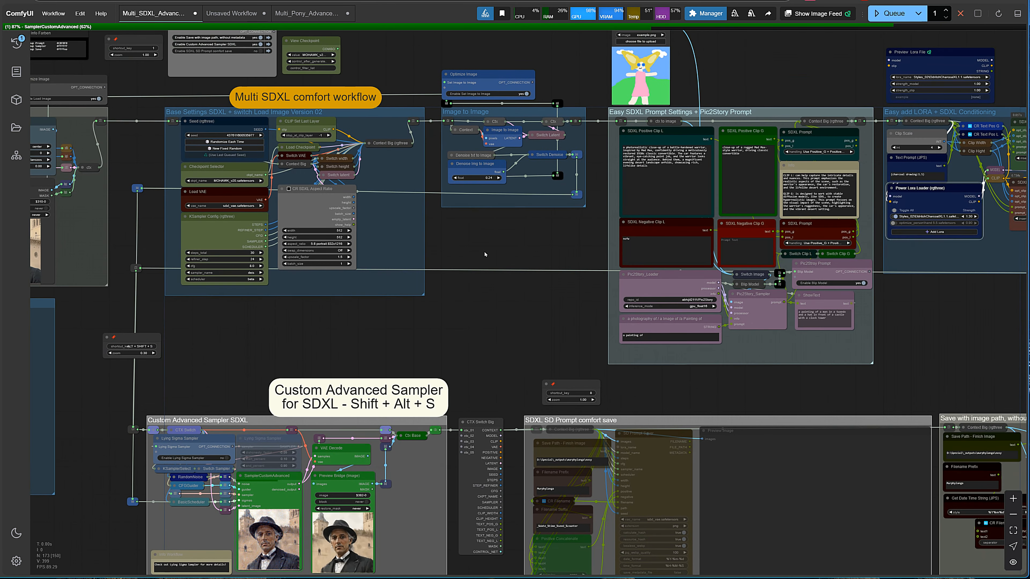
- Select Styles_02\EldritchCharcoalXL1.1.safetensors again in the Power Lora Loader and queue the workflow
scroll(510, 258, "up", 8)
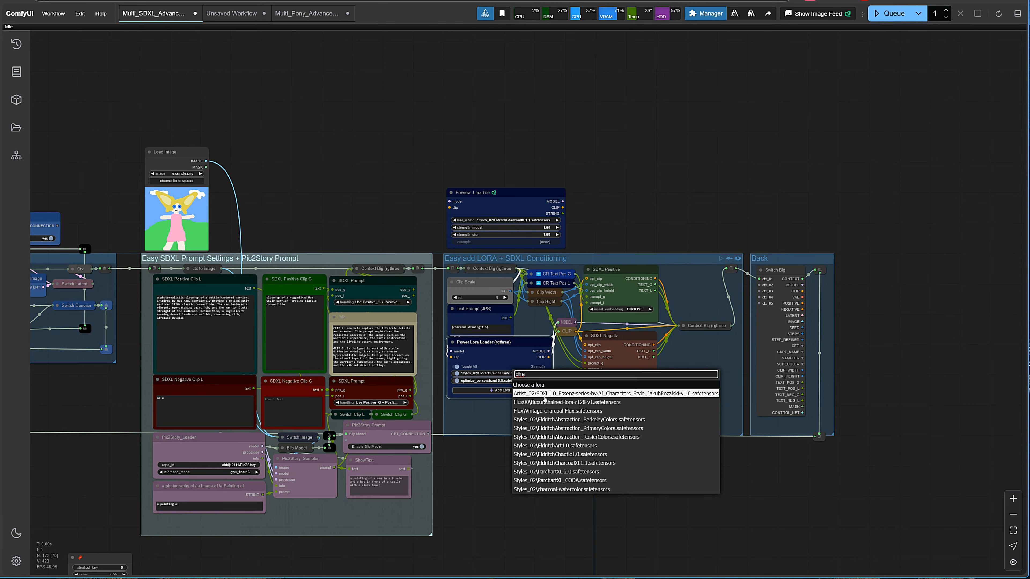
left_click(594, 464)
left_click(889, 14)
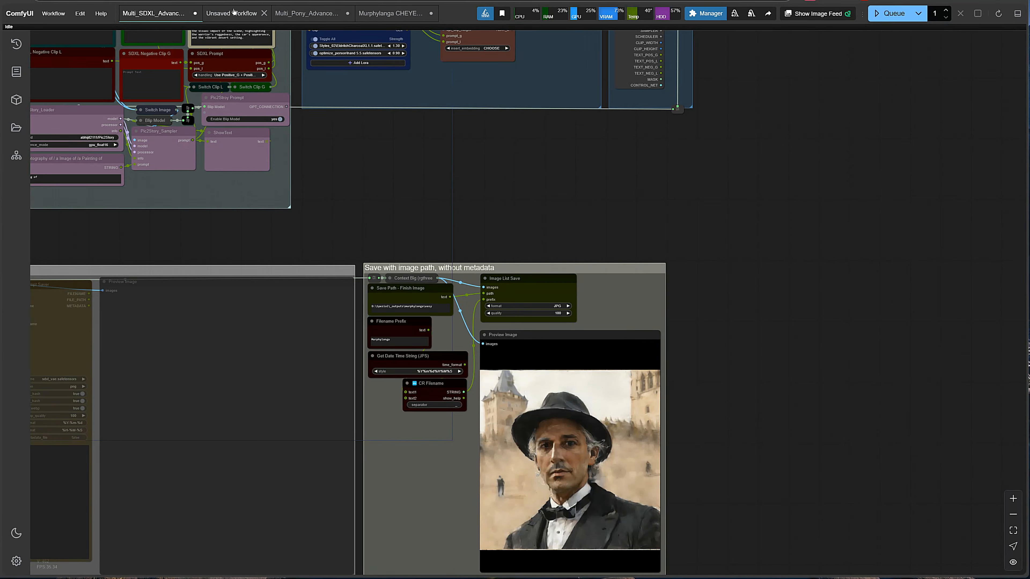
- Switch to the open CHEYENNE workflow, queue it and bring its finished image into view
left_click(386, 14)
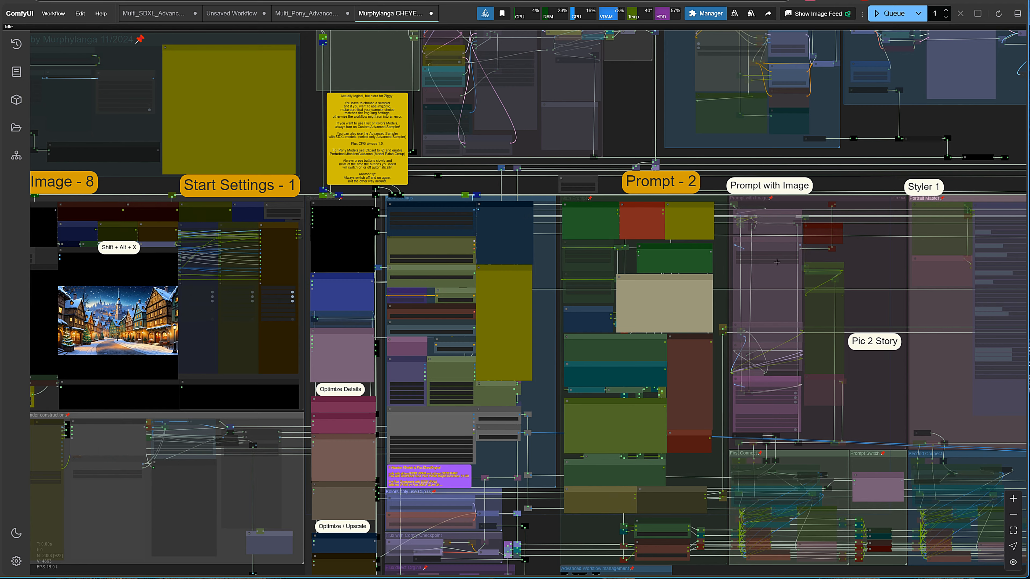
scroll(777, 262, "up", 4)
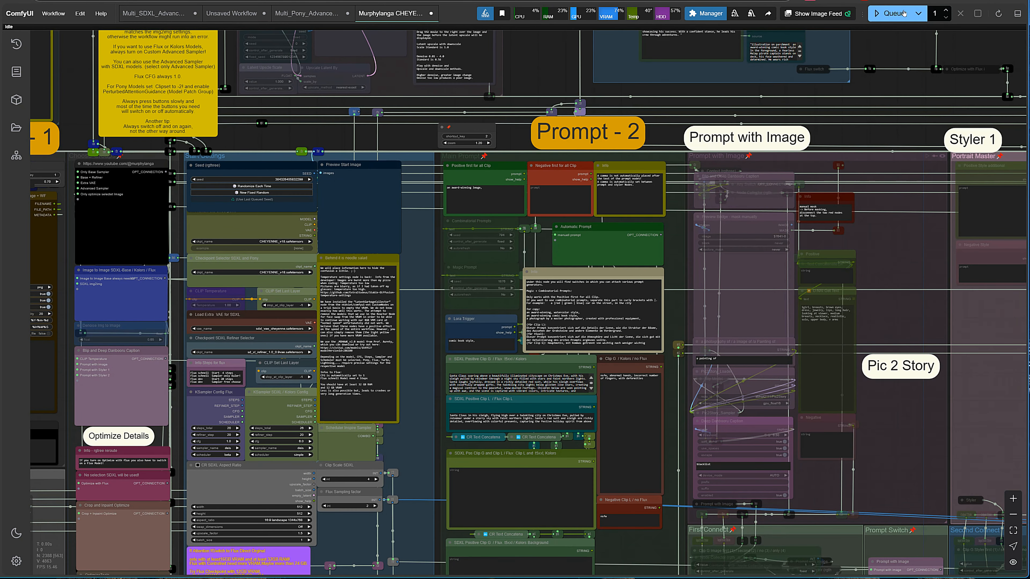
left_click(899, 15)
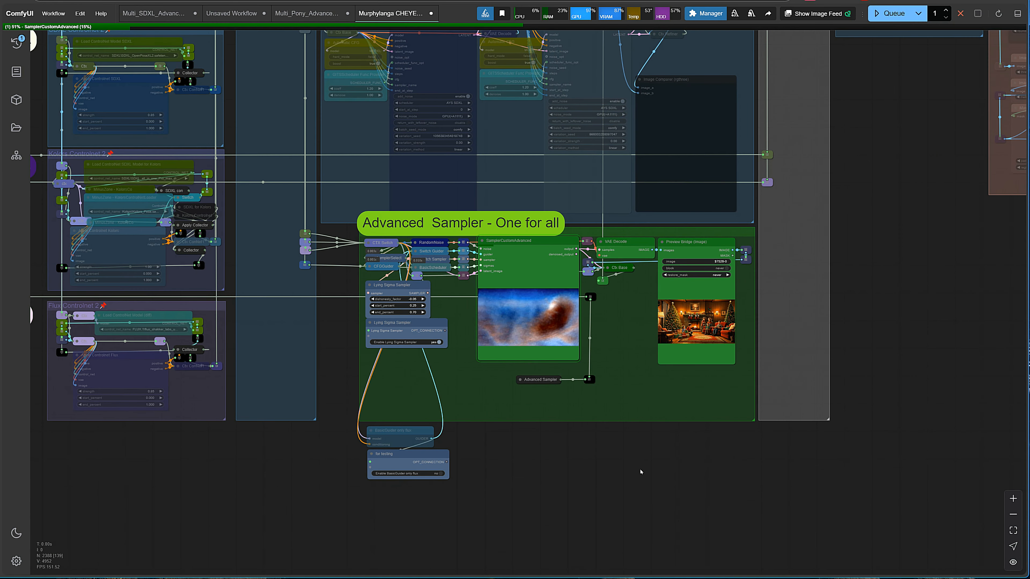
right_click(641, 471)
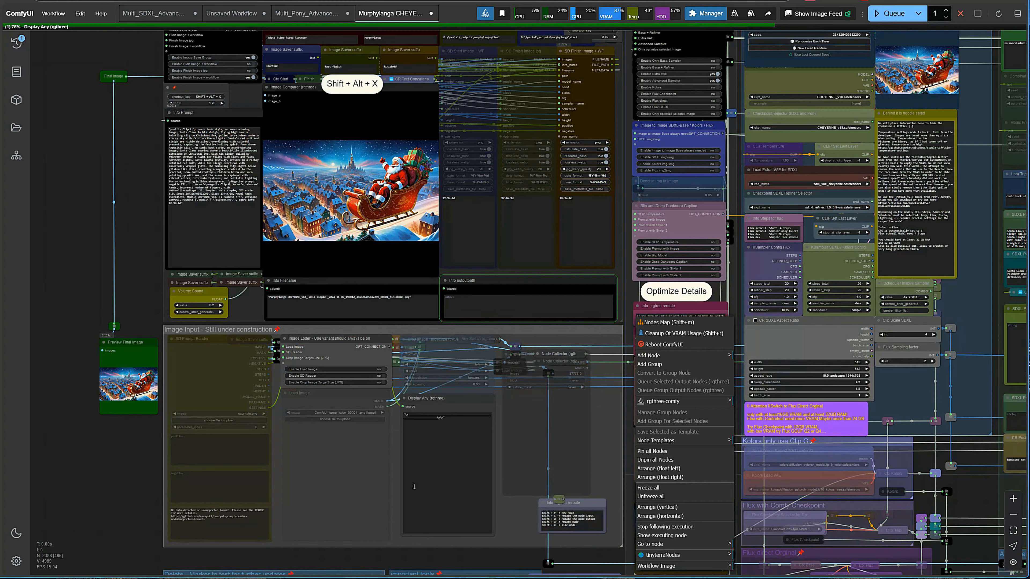
key("shift+alt+x")
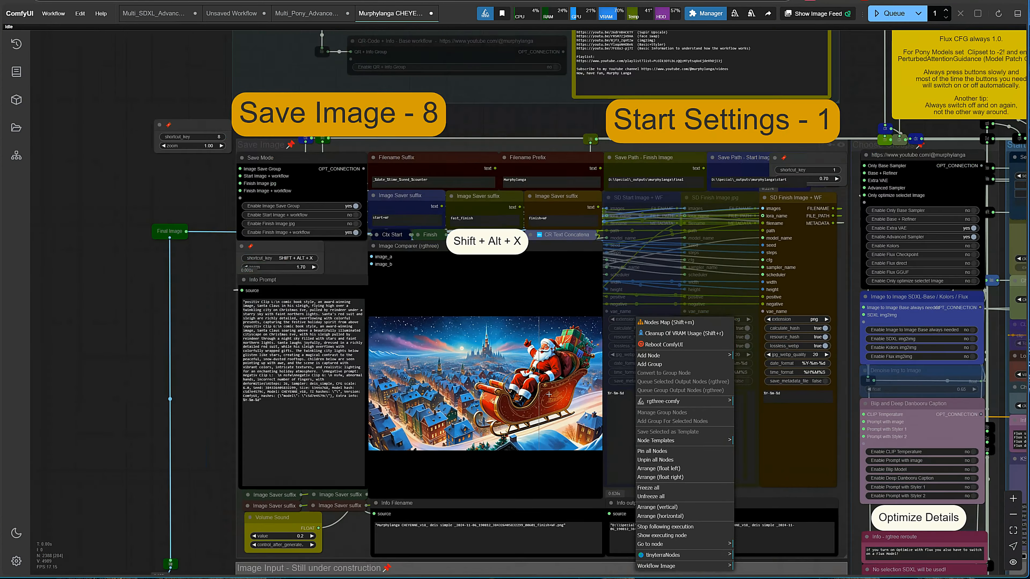
- Try to enable the Face Detailer in the OptimizeTools node under Optimize Details
scroll(517, 424, "down", 10)
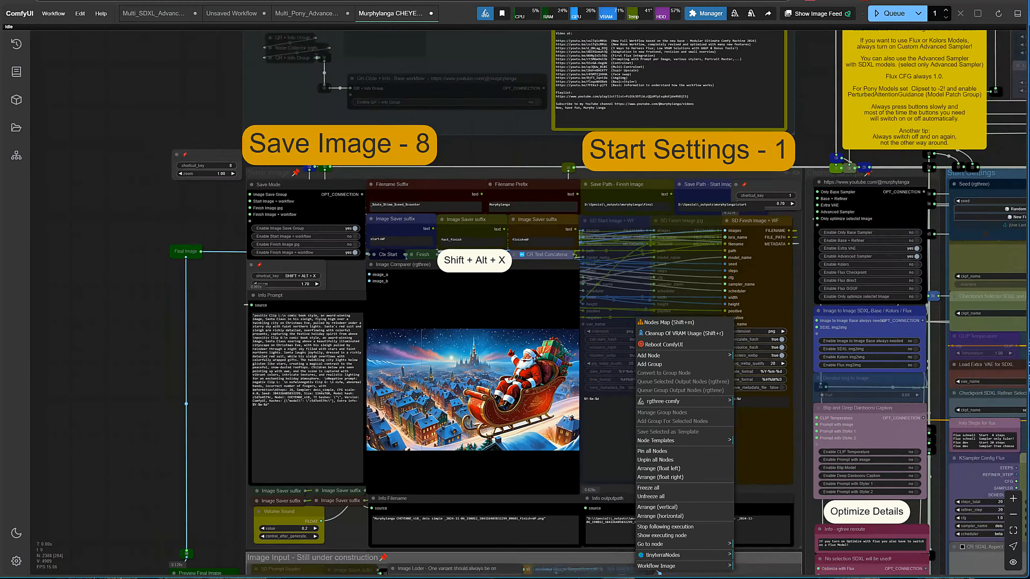
left_click_drag(491, 246, 81, 126)
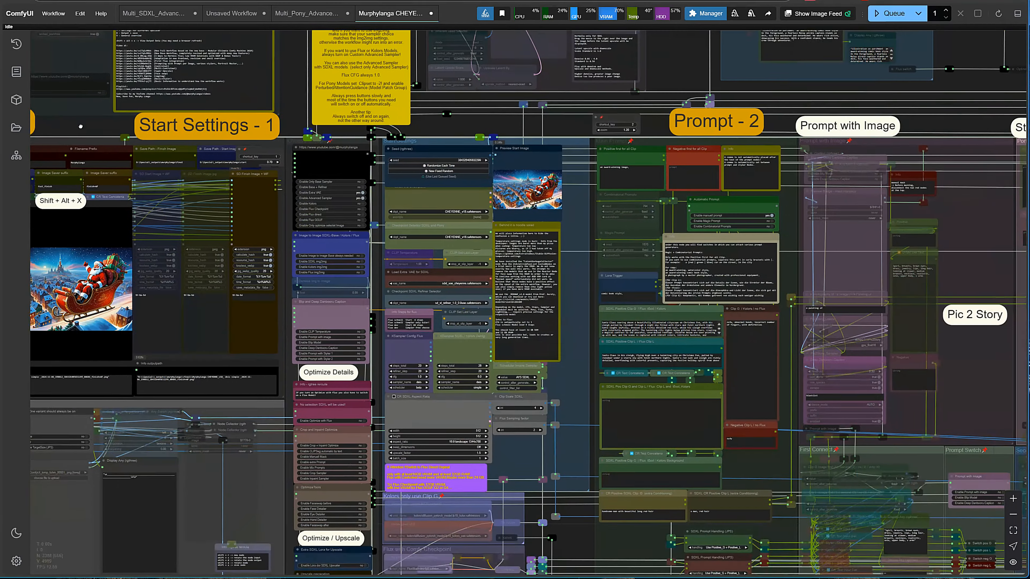
left_click_drag(569, 526, 654, 404)
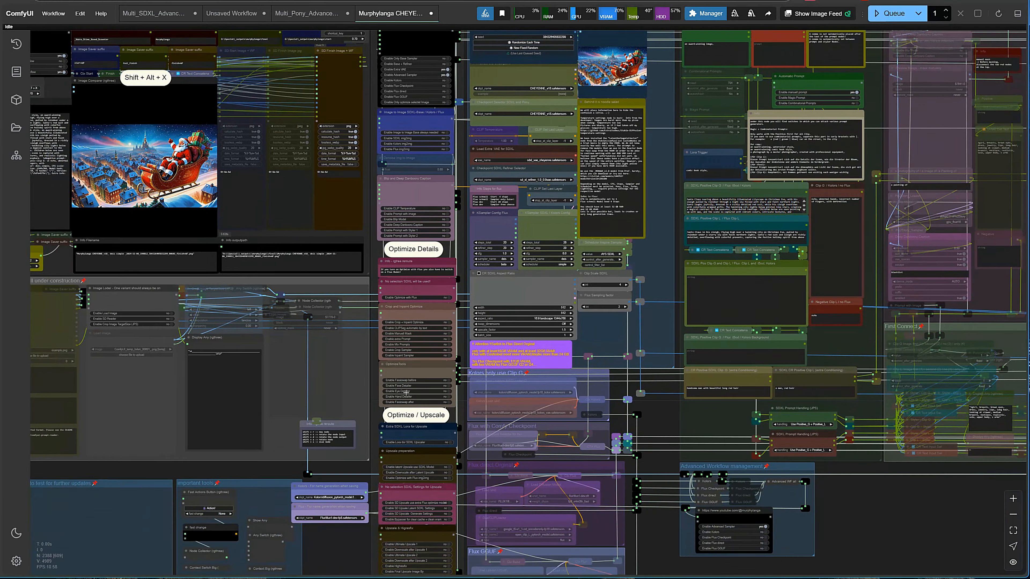
scroll(432, 411, "up", 8)
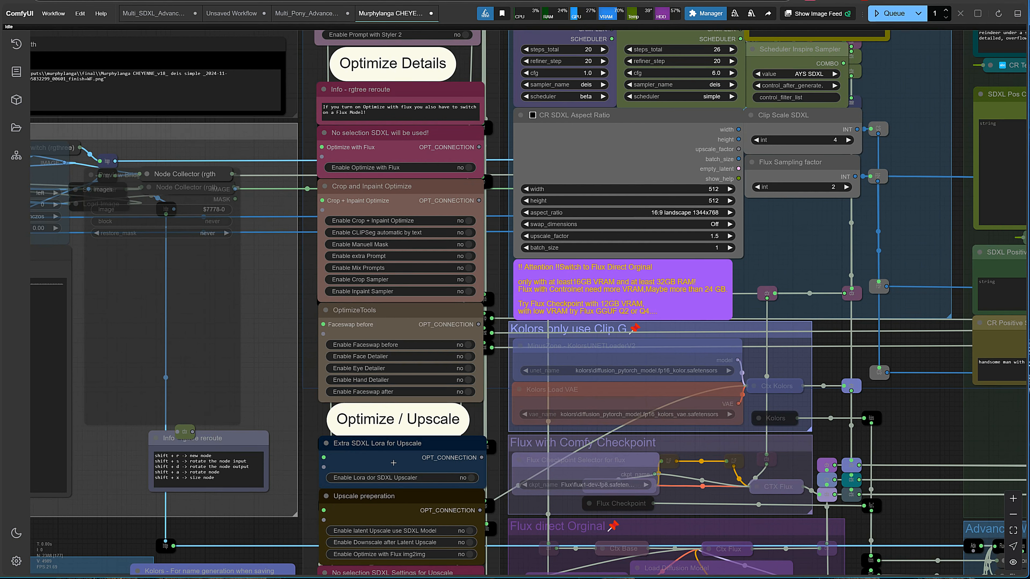
left_click(471, 362)
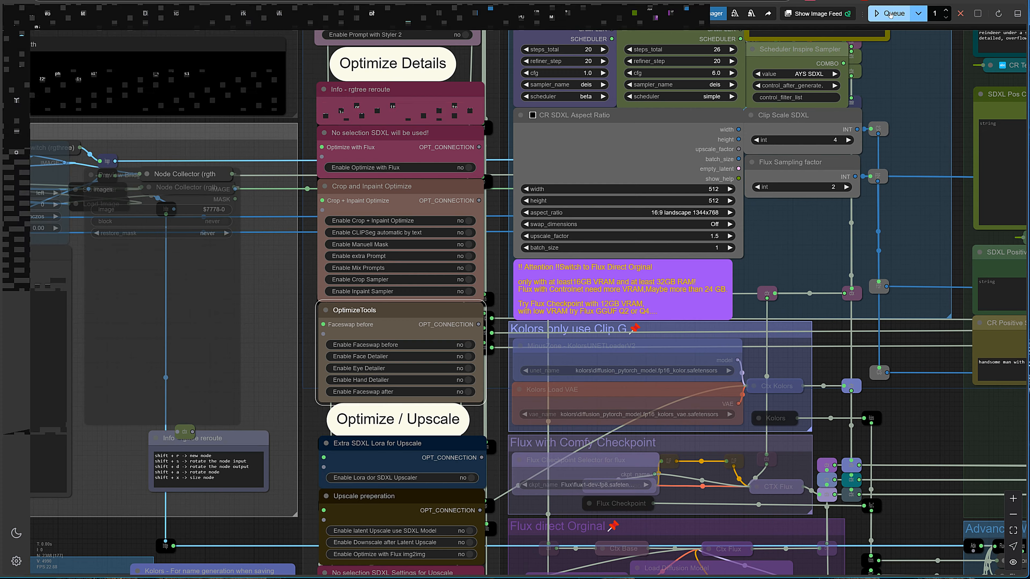
- Check the finished Santa image in the Image Comparer and return to the OptimizeTools node under Optimize Details
key("shift+alt+x")
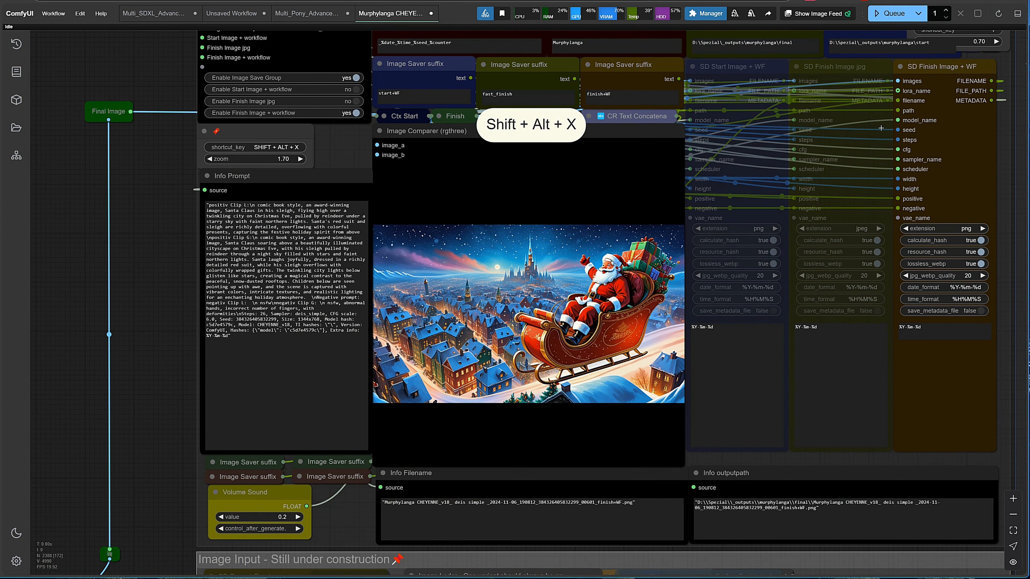
scroll(581, 364, "down", 7)
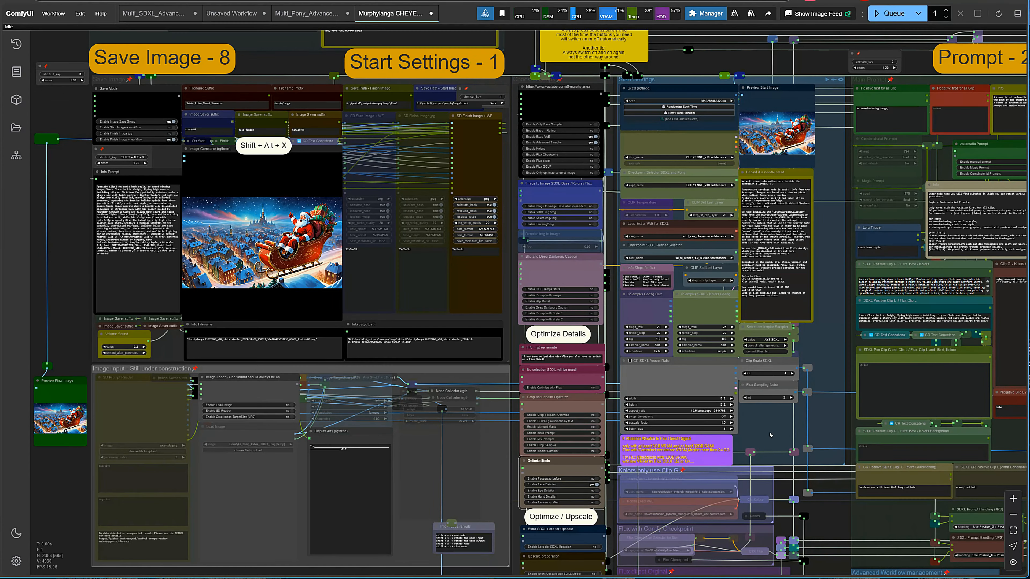
left_click_drag(770, 435, 619, 288)
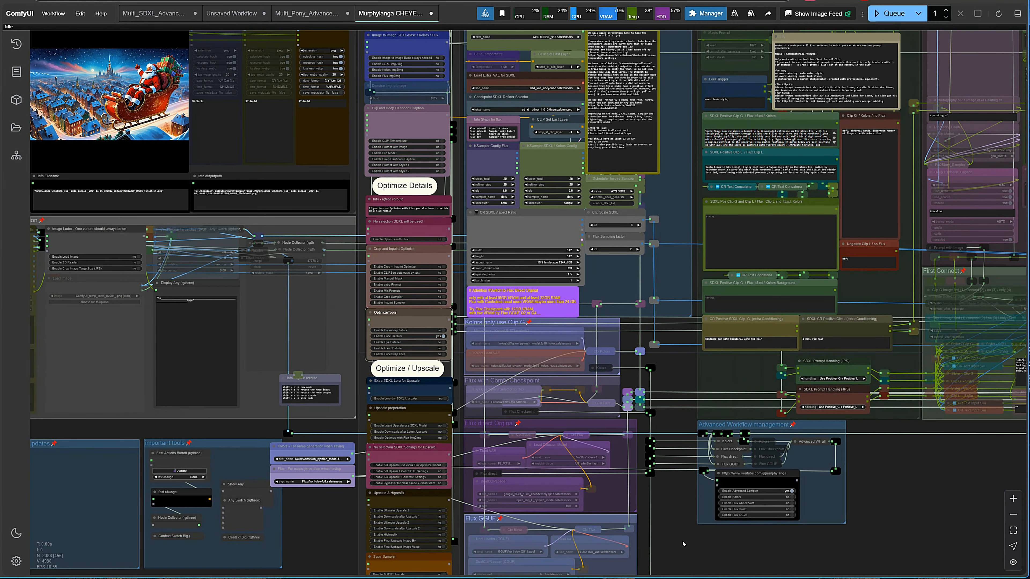
scroll(683, 549, "up", 4)
left_click_drag(685, 555, 752, 568)
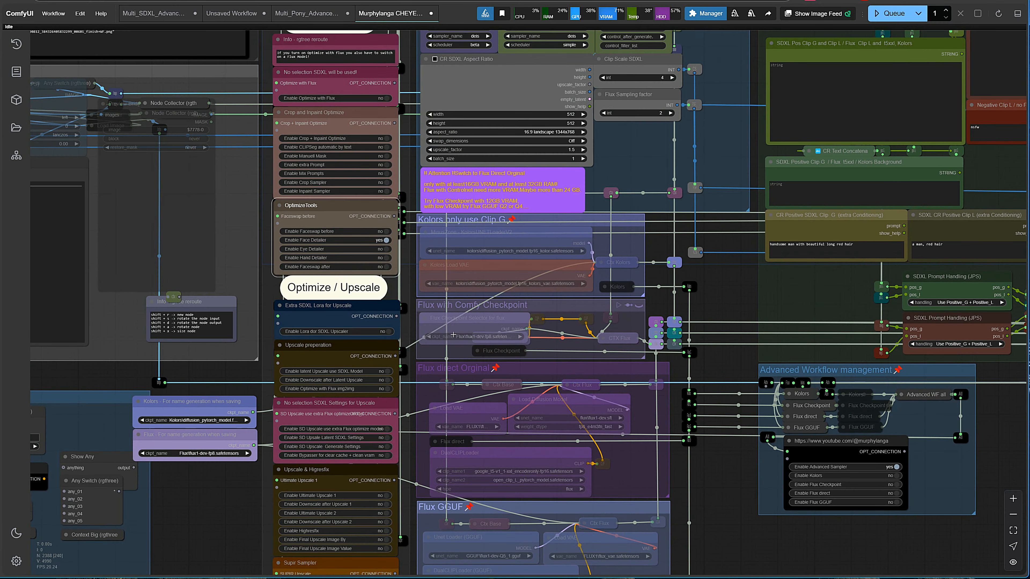
scroll(453, 334, "up", 5)
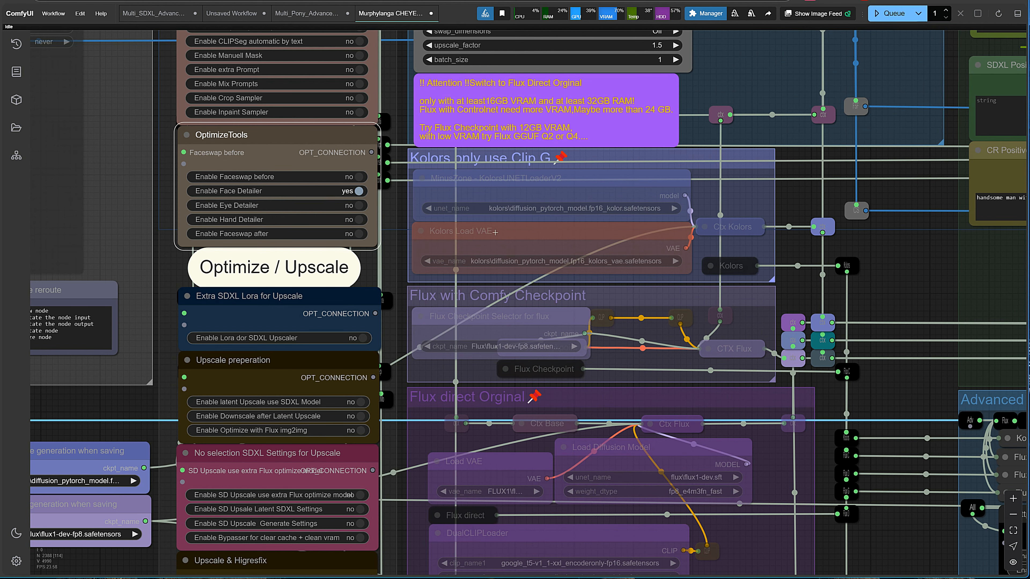
- Survey the CHEYENNE workflow's sampler groups and its optimize groups for crop + inpaint, Faceswap, Face Detailer, Eye Detailer and Hand Detailer
scroll(494, 232, "down", 8)
scroll(458, 227, "up", 3)
left_click(457, 218)
left_click(456, 219)
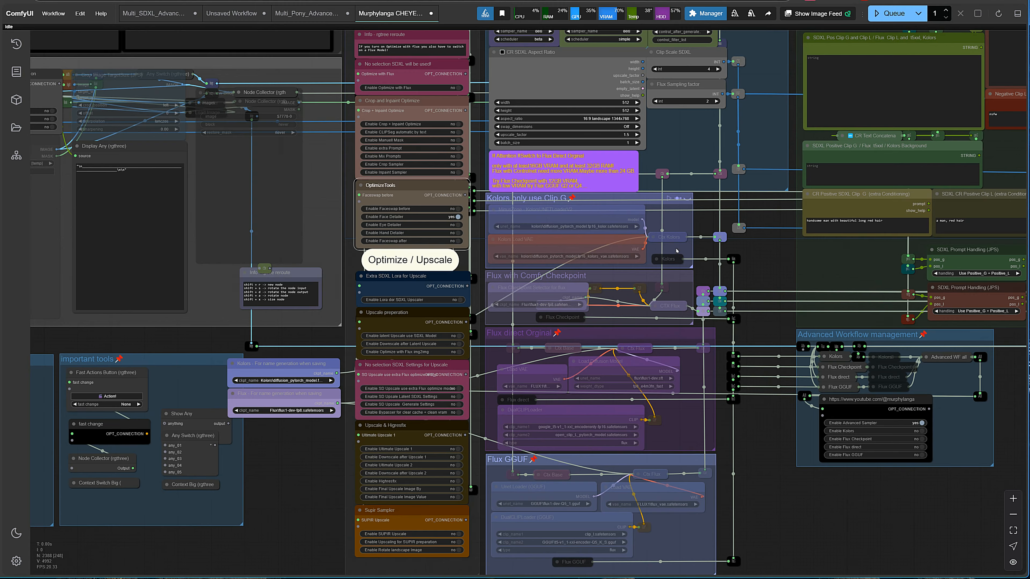
scroll(718, 307, "down", 7)
left_click_drag(949, 444, 83, 407)
left_click_drag(765, 410, 198, 407)
left_click_drag(558, 448, 21, 426)
left_click_drag(525, 451, 228, 474)
scroll(792, 355, "down", 3)
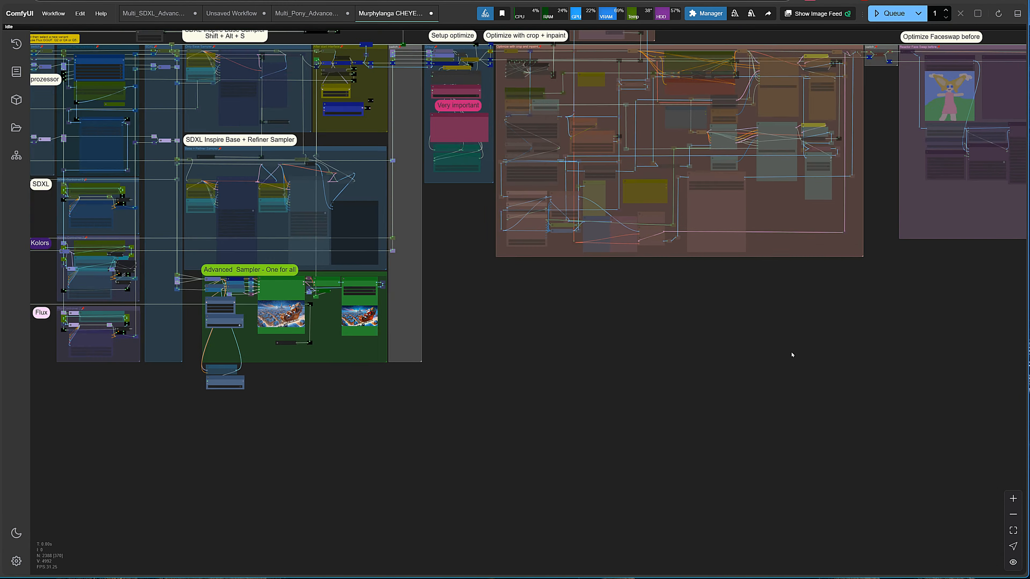
scroll(792, 355, "down", 5)
left_click_drag(867, 375, 434, 385)
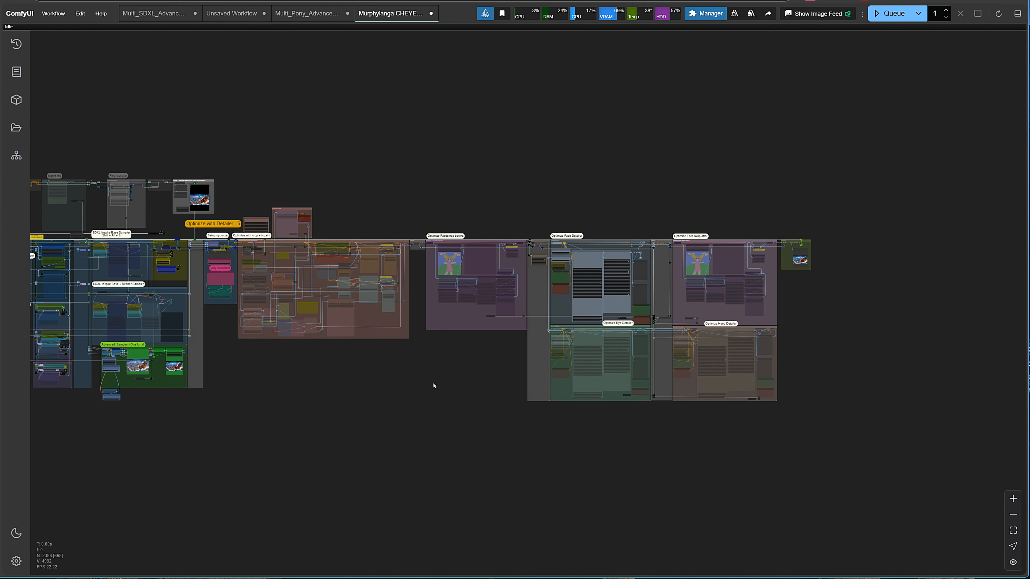
scroll(548, 374, "up", 4)
- Queue the workflow with the Face Detailer enabled and bring the finished image into close view in the Image Comparer
left_click(896, 13)
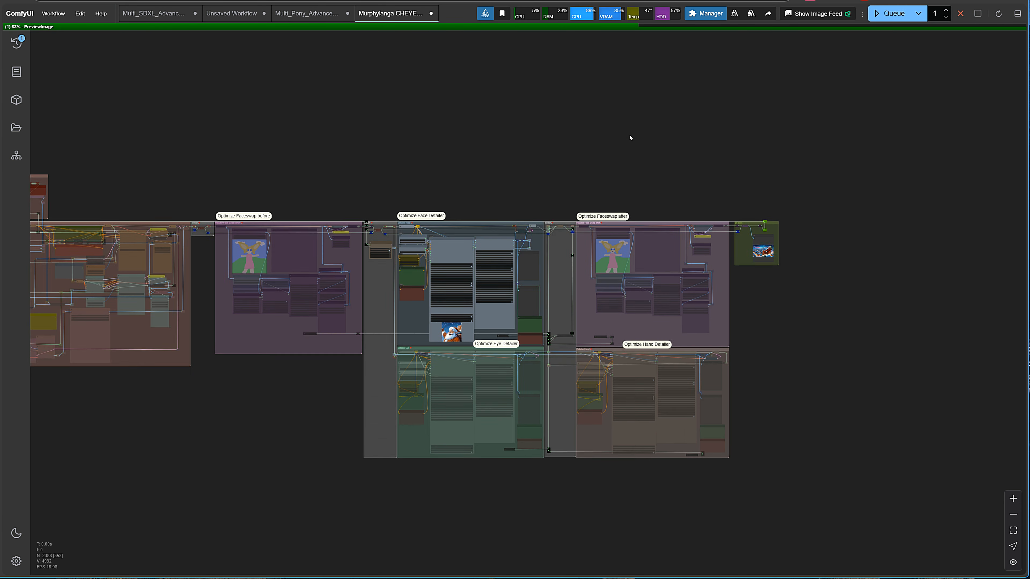
scroll(601, 185, "up", 5)
left_click_drag(485, 193, 492, 28)
scroll(207, 401, "up", 5)
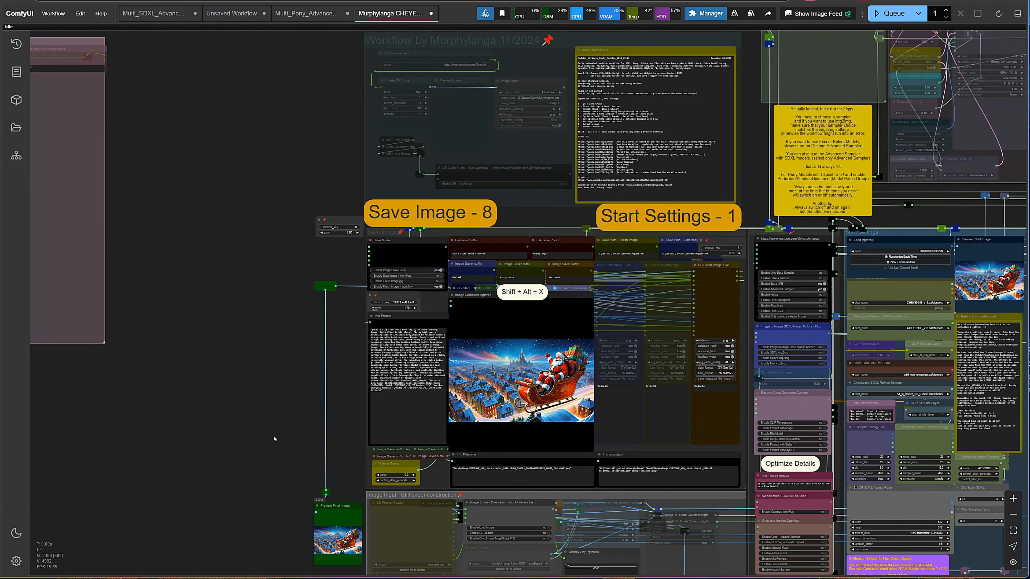
scroll(274, 439, "up", 10)
left_click_drag(453, 258, 0, 238)
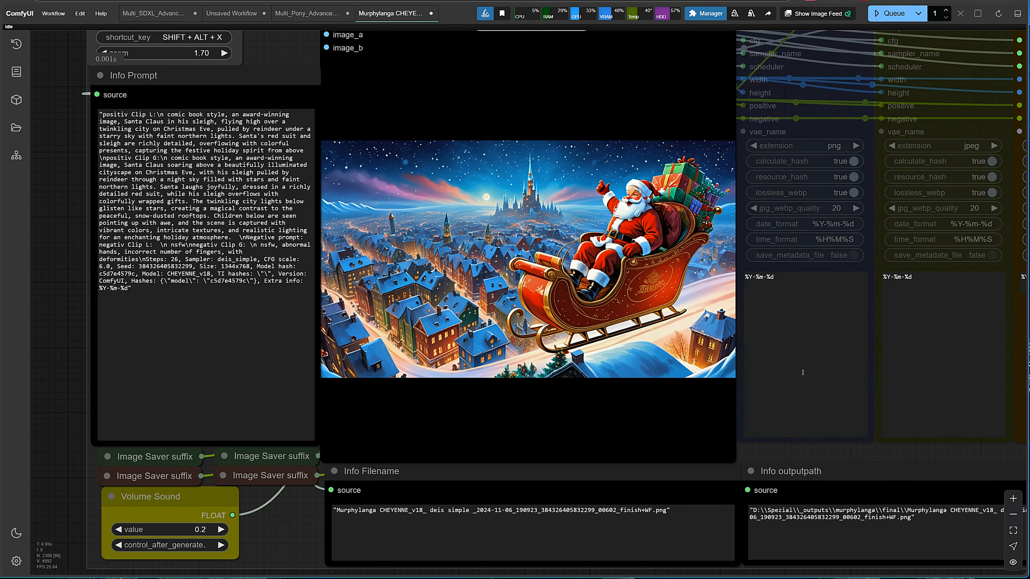